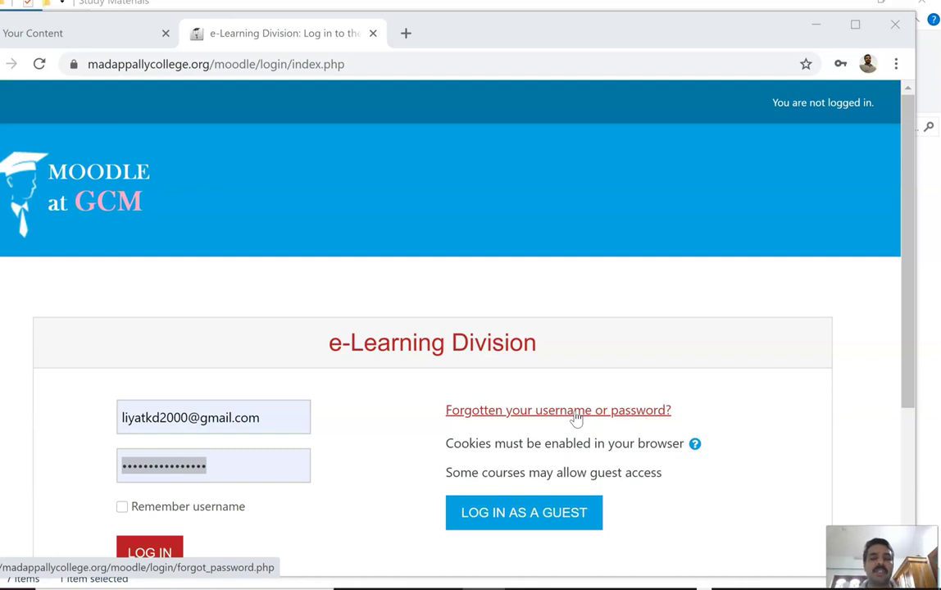
Replace the prefilled password with the account password and log in to the Moodle site
{"action": "left_click", "coordinate": [234, 469]}
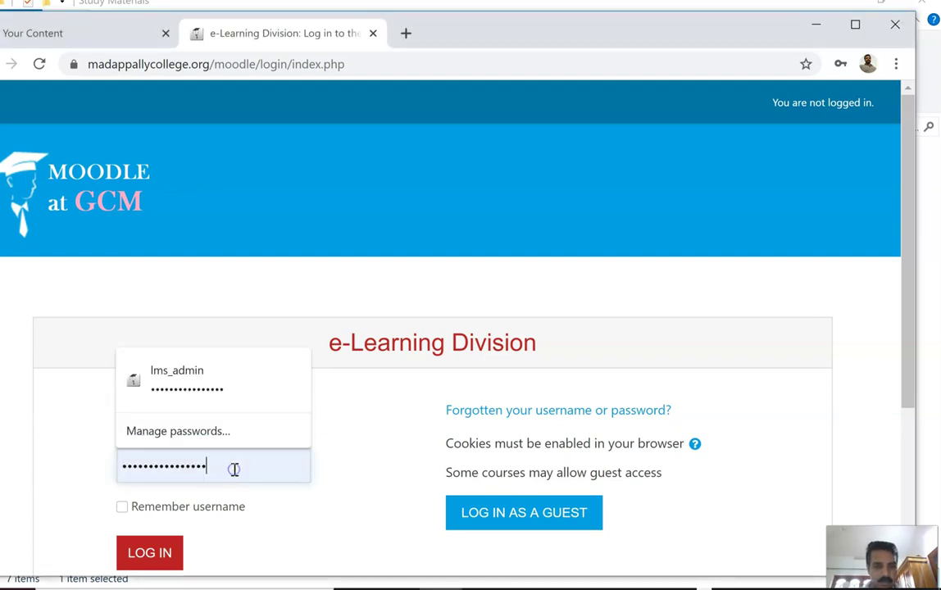
{"action": "key", "text": "BackSpace"}
{"action": "key", "text": "BackSpace"}
{"action": "key", "text": "BackSpace"}
{"action": "key", "text": "BackSpace"}
{"action": "key", "text": "BackSpace"}
{"action": "key", "text": "BackSpace"}
{"action": "key", "text": "BackSpace"}
{"action": "key", "text": "BackSpace"}
{"action": "key", "text": "BackSpace"}
{"action": "key", "text": "BackSpace"}
{"action": "key", "text": "BackSpace"}
{"action": "key", "text": "BackSpace"}
{"action": "key", "text": "BackSpace"}
{"action": "key", "text": "BackSpace"}
{"action": "key", "text": "BackSpace"}
{"action": "key", "text": "BackSpace"}
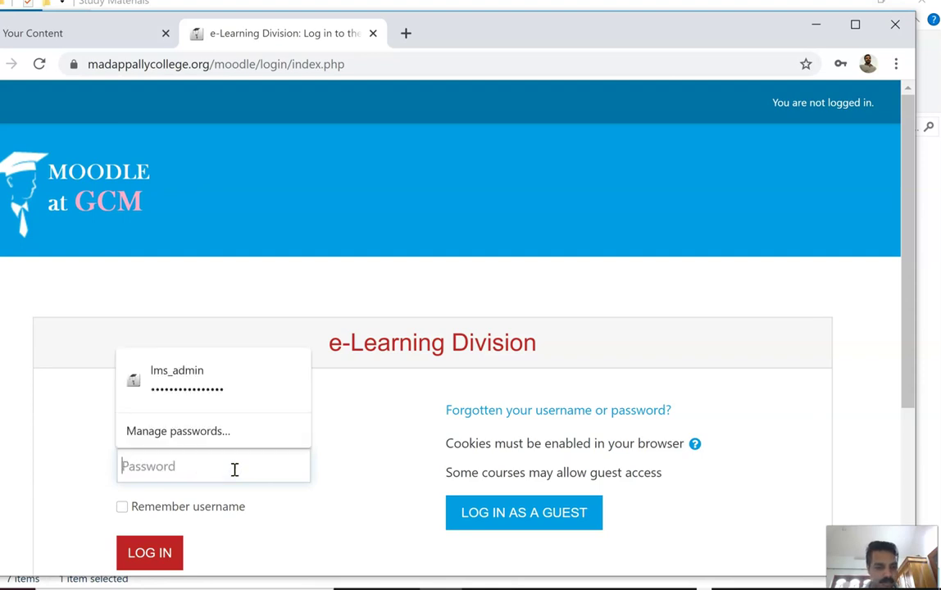
{"action": "type", "text": "a"}
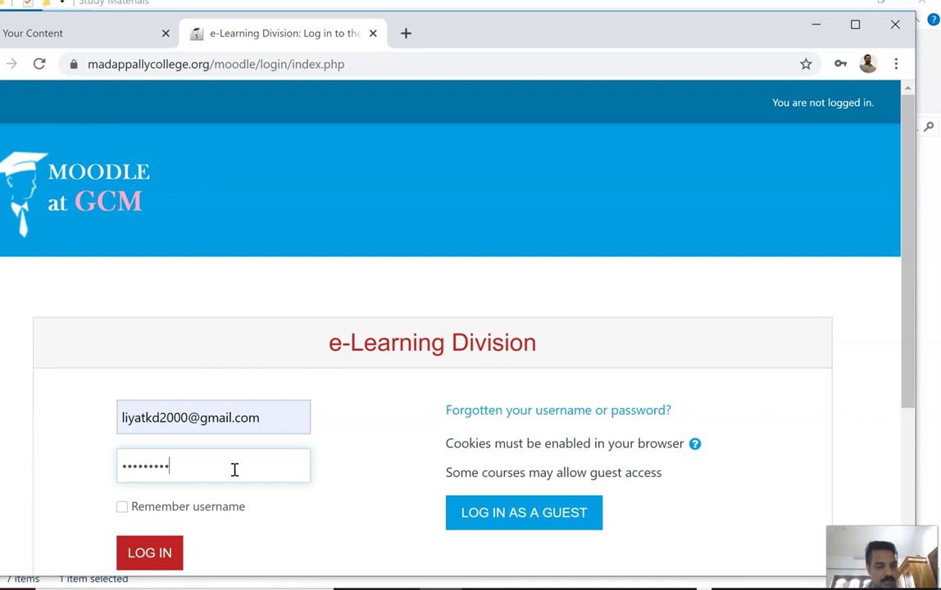
{"action": "left_click", "coordinate": [144, 554]}
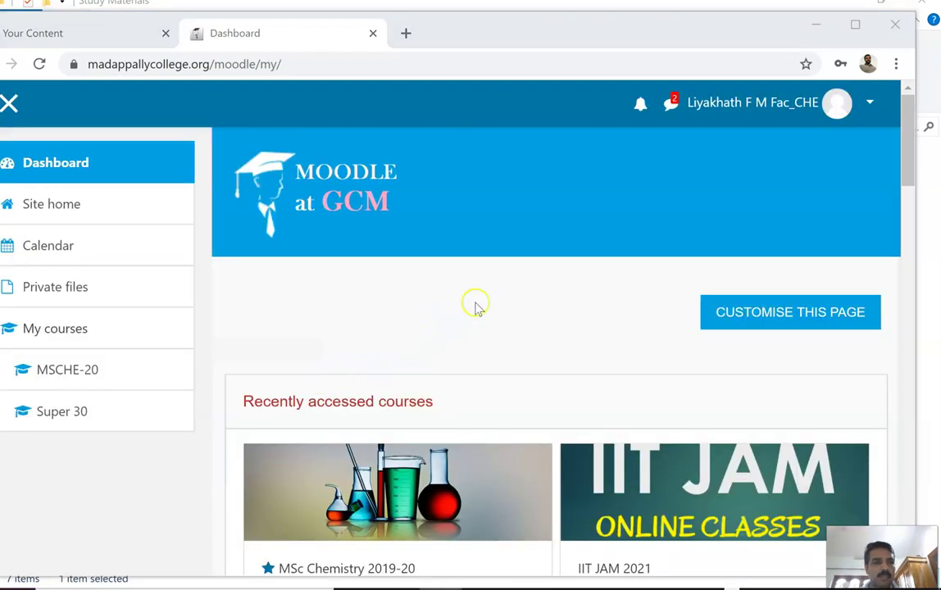
Look through the recently accessed courses and the course overview on the dashboard
{"action": "scroll", "coordinate": [487, 306], "scroll_direction": "down", "scroll_amount": 1}
{"action": "scroll", "coordinate": [489, 305], "scroll_direction": "up", "scroll_amount": 1}
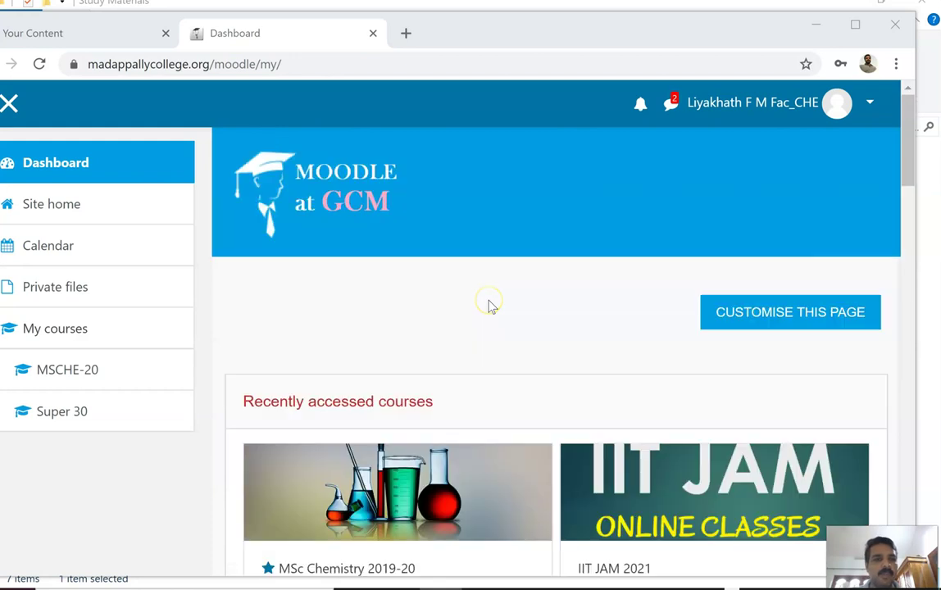
{"action": "scroll", "coordinate": [489, 307], "scroll_direction": "down", "scroll_amount": 1}
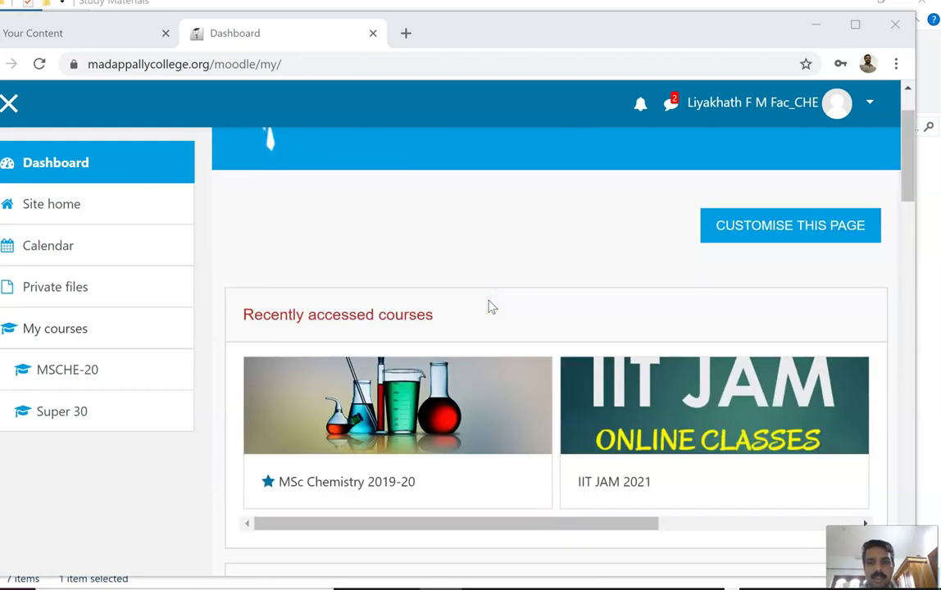
{"action": "scroll", "coordinate": [490, 306], "scroll_direction": "down", "scroll_amount": 2}
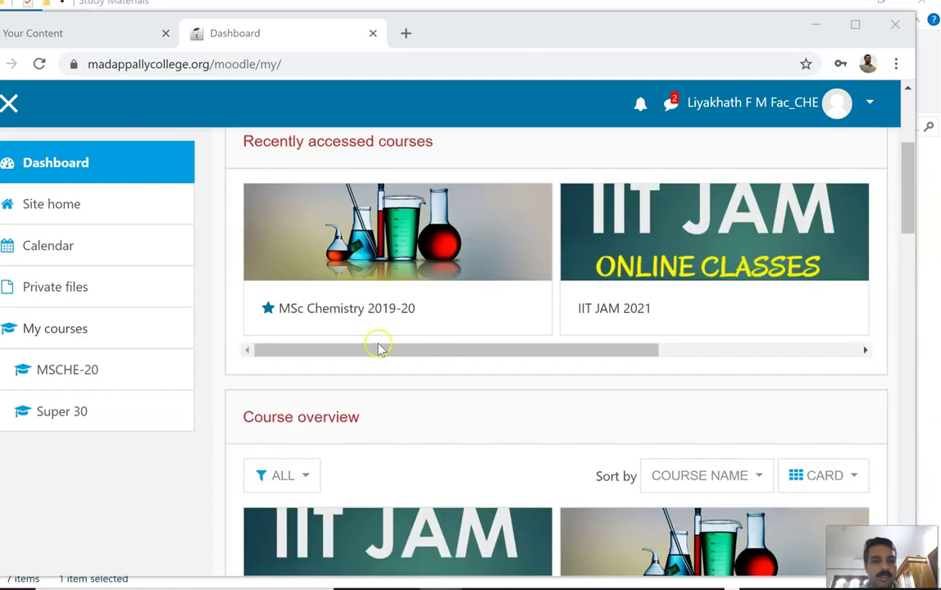
{"action": "scroll", "coordinate": [373, 334], "scroll_direction": "up", "scroll_amount": 2}
{"action": "scroll", "coordinate": [373, 328], "scroll_direction": "down", "scroll_amount": 3}
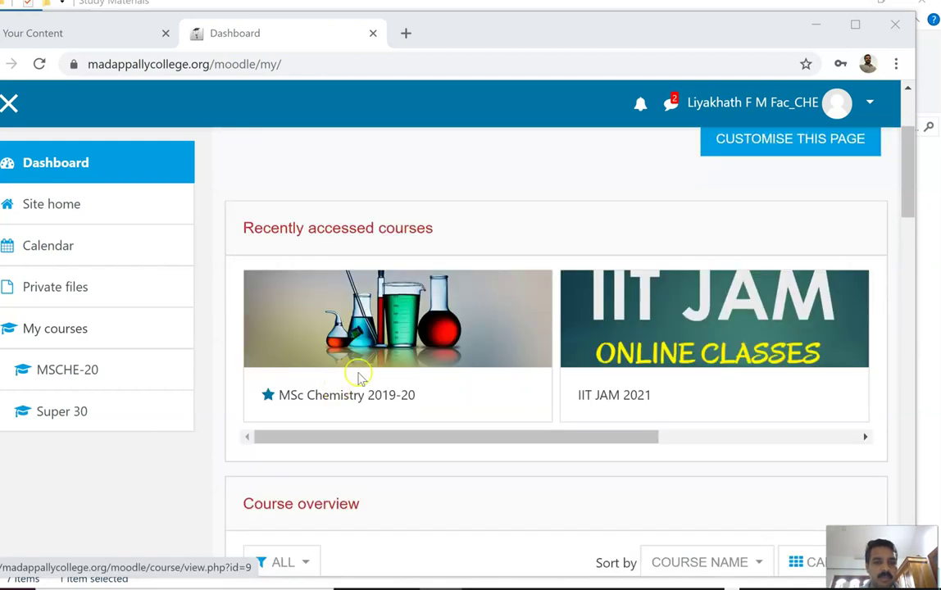
{"action": "scroll", "coordinate": [345, 346], "scroll_direction": "up", "scroll_amount": 2}
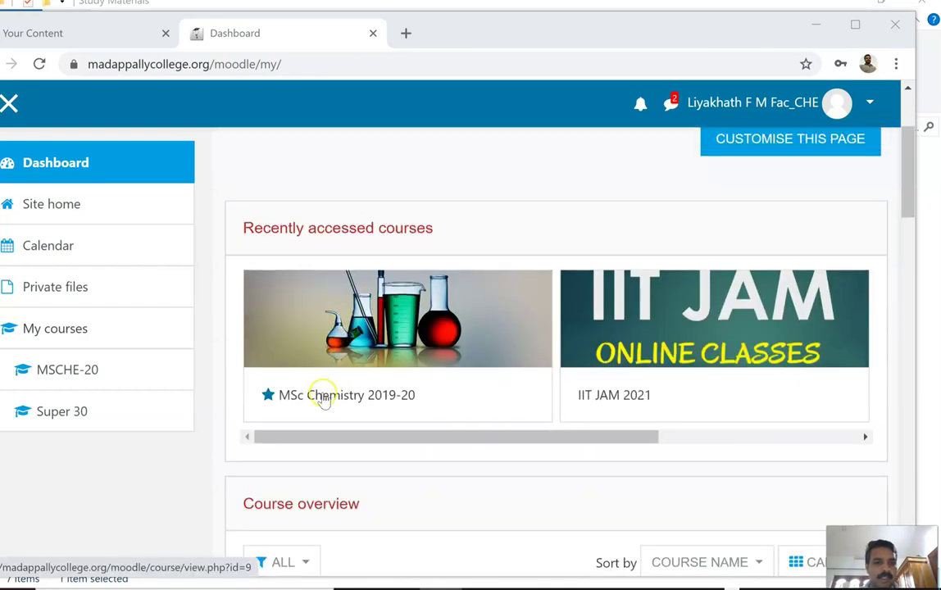
{"action": "scroll", "coordinate": [578, 392], "scroll_direction": "down", "scroll_amount": 6}
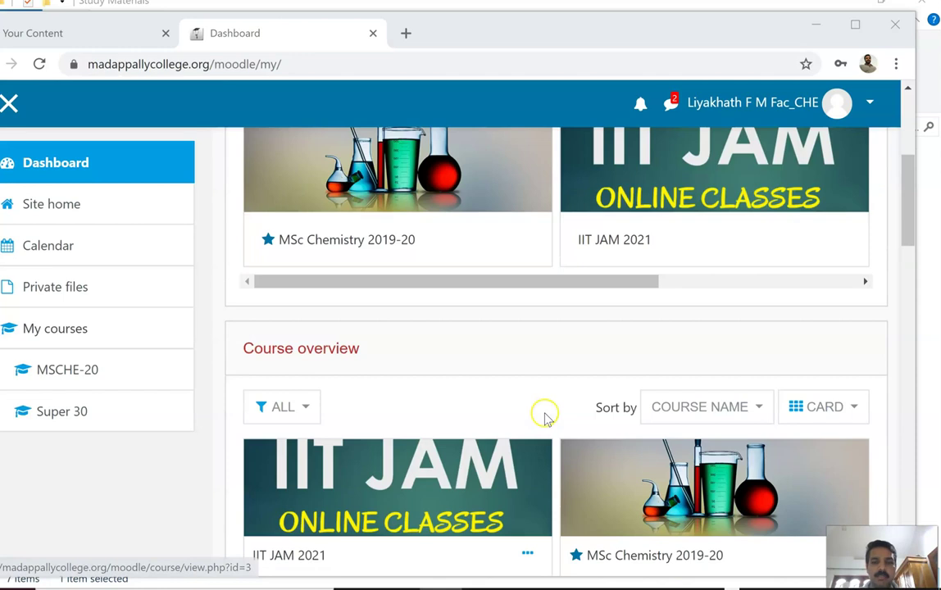
{"action": "scroll", "coordinate": [475, 330], "scroll_direction": "up", "scroll_amount": 4}
{"action": "scroll", "coordinate": [478, 328], "scroll_direction": "down", "scroll_amount": 3}
{"action": "scroll", "coordinate": [481, 330], "scroll_direction": "up", "scroll_amount": 2}
{"action": "scroll", "coordinate": [479, 329], "scroll_direction": "up", "scroll_amount": 5}
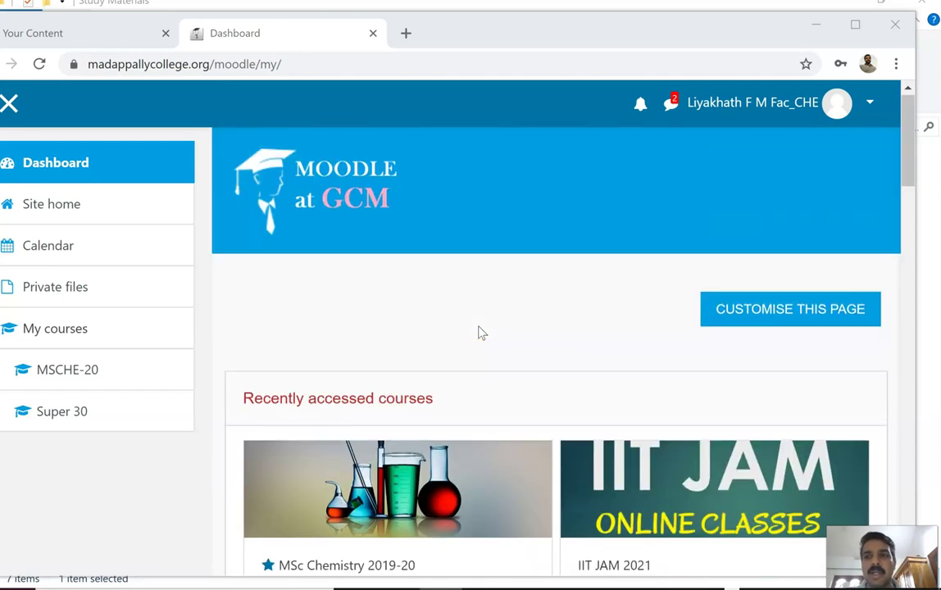
Open the MSc Chemistry-20-21 course from the course overview
{"action": "scroll", "coordinate": [480, 332], "scroll_direction": "down", "scroll_amount": 9}
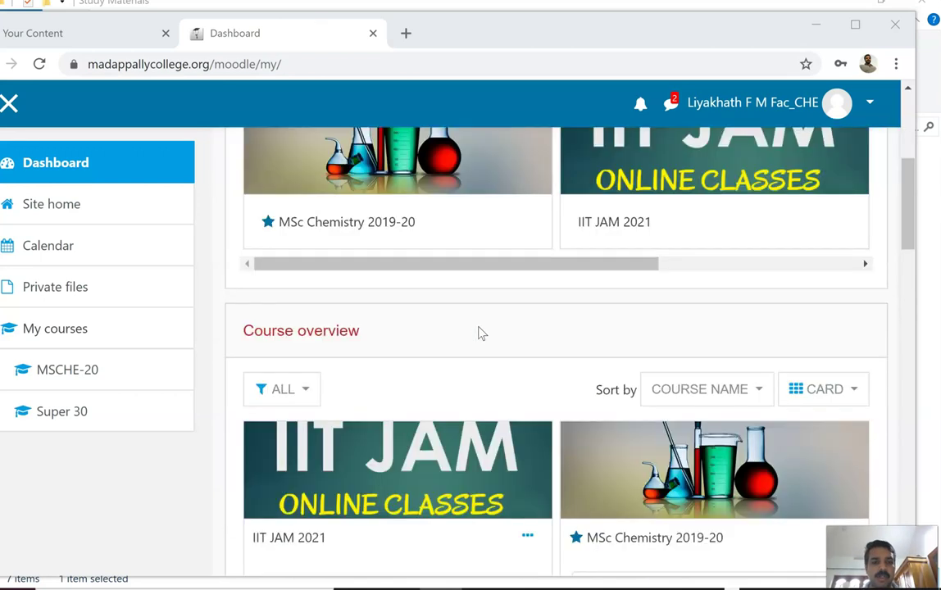
{"action": "scroll", "coordinate": [348, 343], "scroll_direction": "up", "scroll_amount": 1}
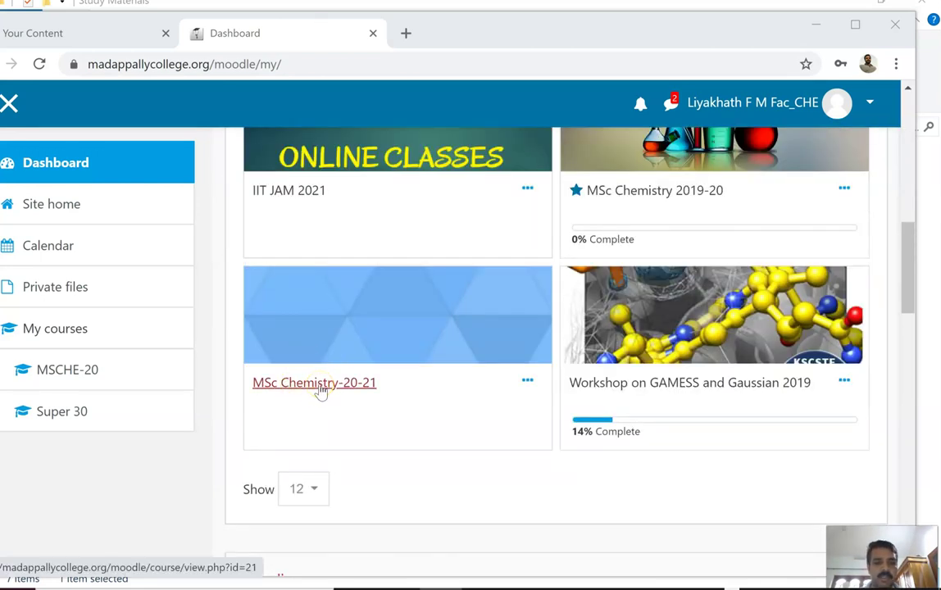
{"action": "left_click", "coordinate": [320, 390]}
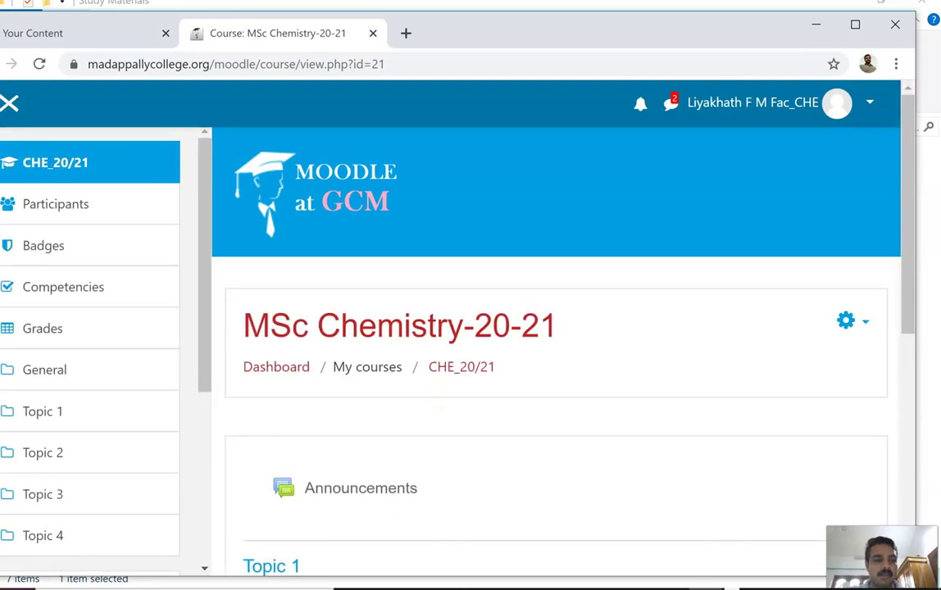
Turn editing on for the MSc Chemistry-20-21 course
{"action": "scroll", "coordinate": [526, 386], "scroll_direction": "down", "scroll_amount": 6}
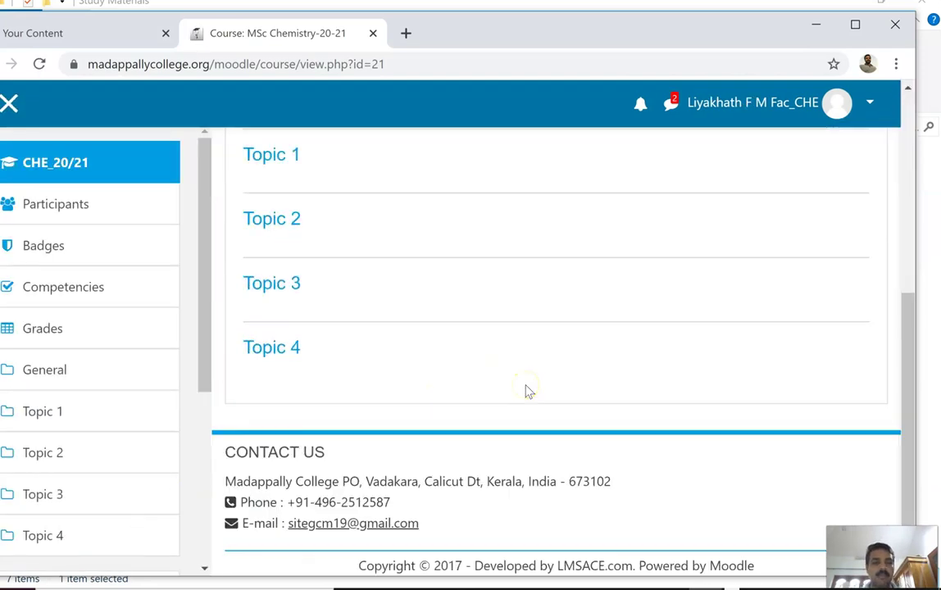
{"action": "scroll", "coordinate": [525, 391], "scroll_direction": "up", "scroll_amount": 6}
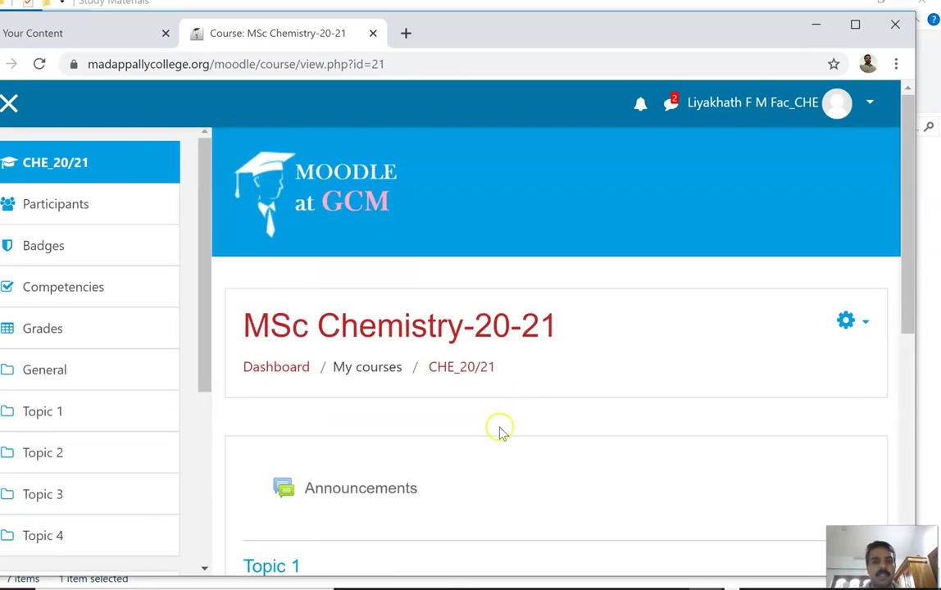
{"action": "scroll", "coordinate": [754, 182], "scroll_direction": "down", "scroll_amount": 2}
{"action": "scroll", "coordinate": [515, 286], "scroll_direction": "up", "scroll_amount": 2}
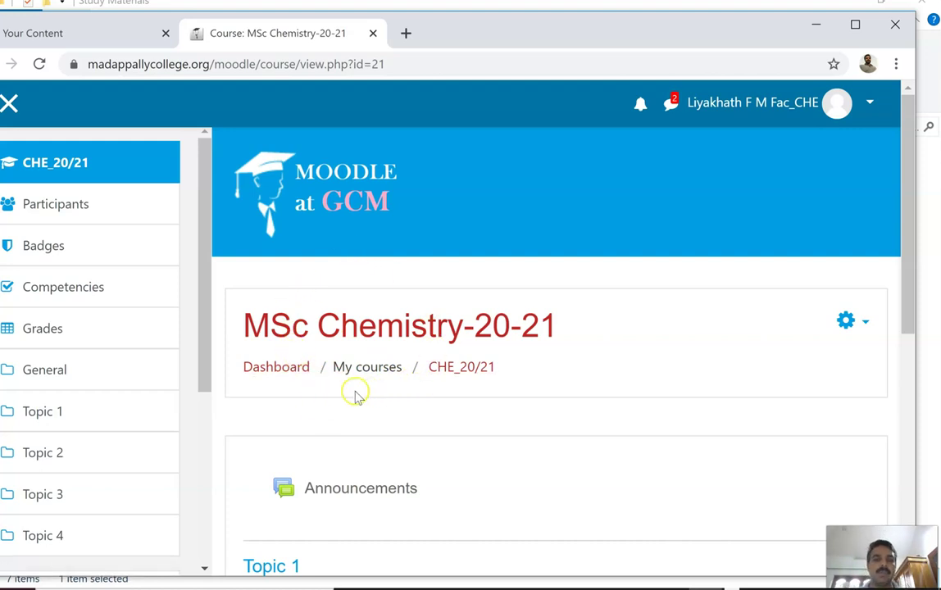
{"action": "scroll", "coordinate": [387, 464], "scroll_direction": "down", "scroll_amount": 1}
{"action": "left_click", "coordinate": [208, 456]}
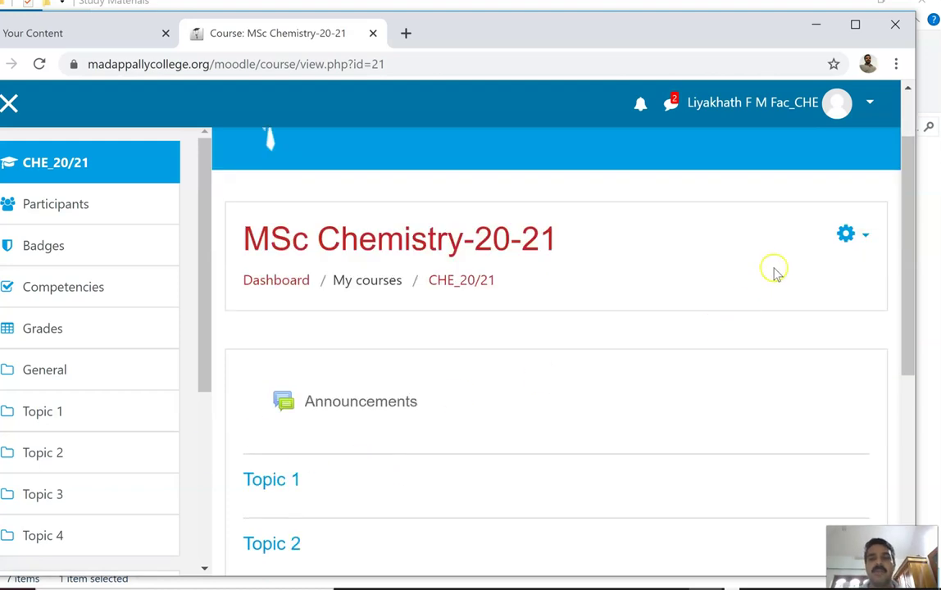
{"action": "left_click", "coordinate": [865, 237]}
{"action": "left_click", "coordinate": [802, 293]}
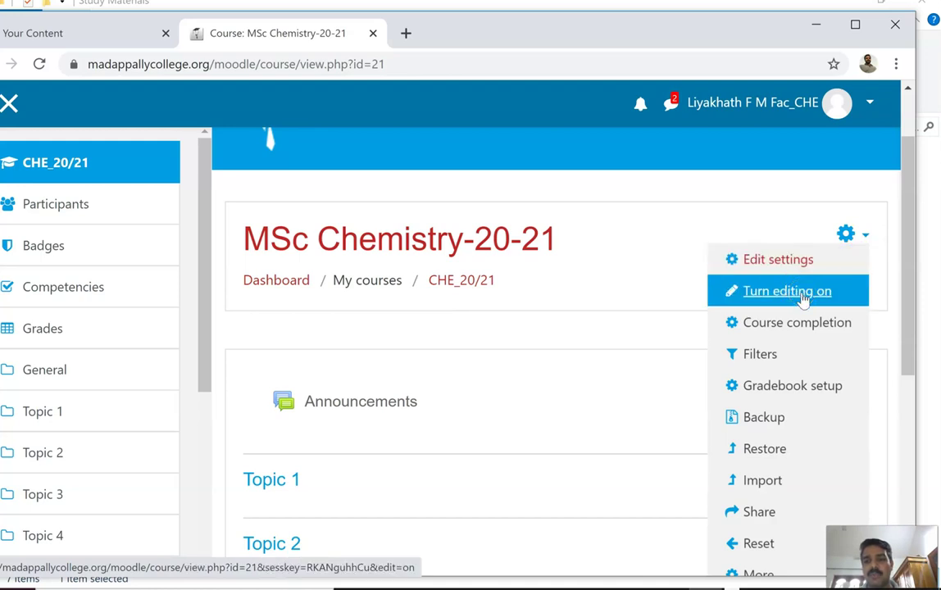
{"action": "left_click", "coordinate": [864, 236]}
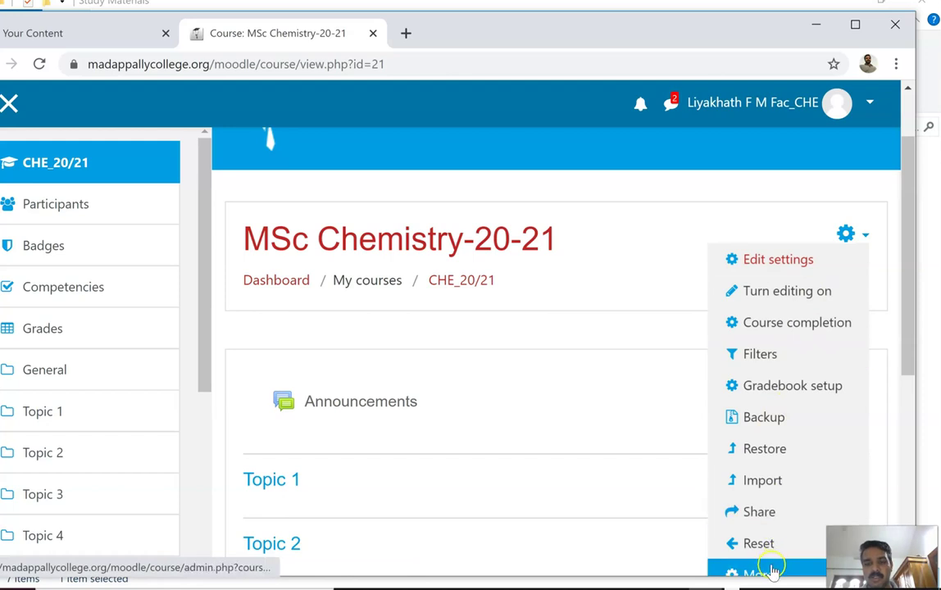
{"action": "left_click", "coordinate": [806, 295]}
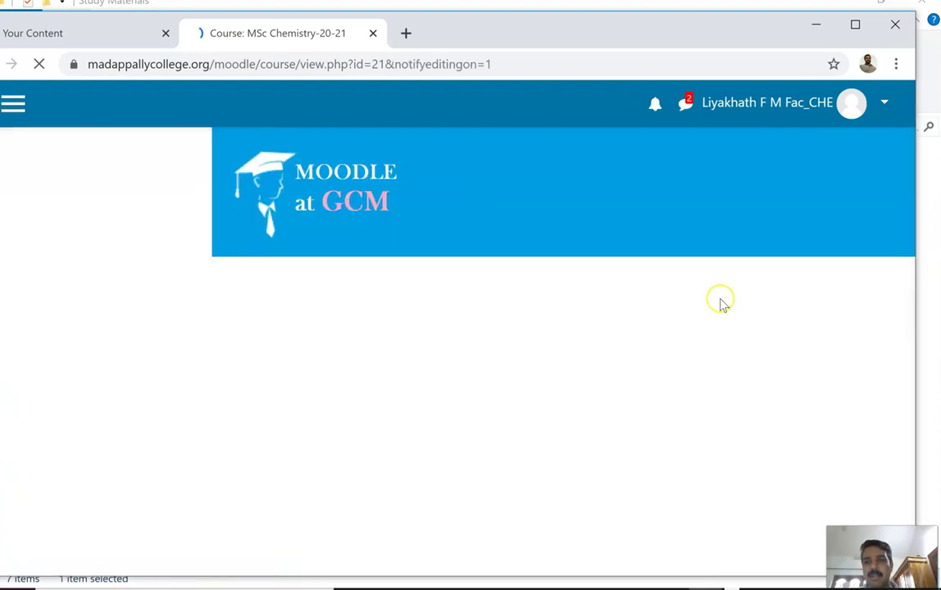
Start adding an activity or resource to the general section that holds Announcements, above Topic 1
{"action": "scroll", "coordinate": [721, 303], "scroll_direction": "down", "scroll_amount": 3}
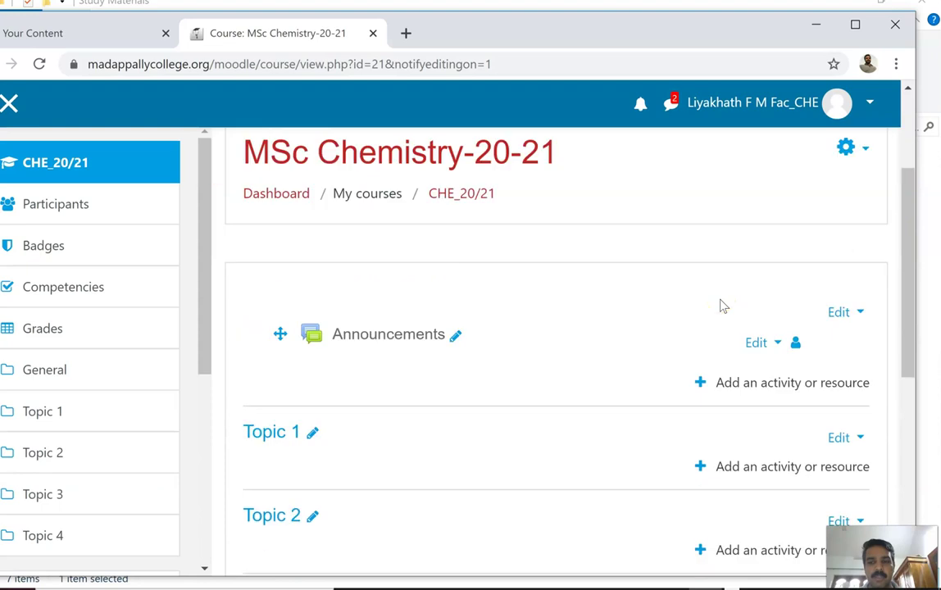
{"action": "scroll", "coordinate": [467, 305], "scroll_direction": "up", "scroll_amount": 2}
{"action": "scroll", "coordinate": [464, 303], "scroll_direction": "down", "scroll_amount": 2}
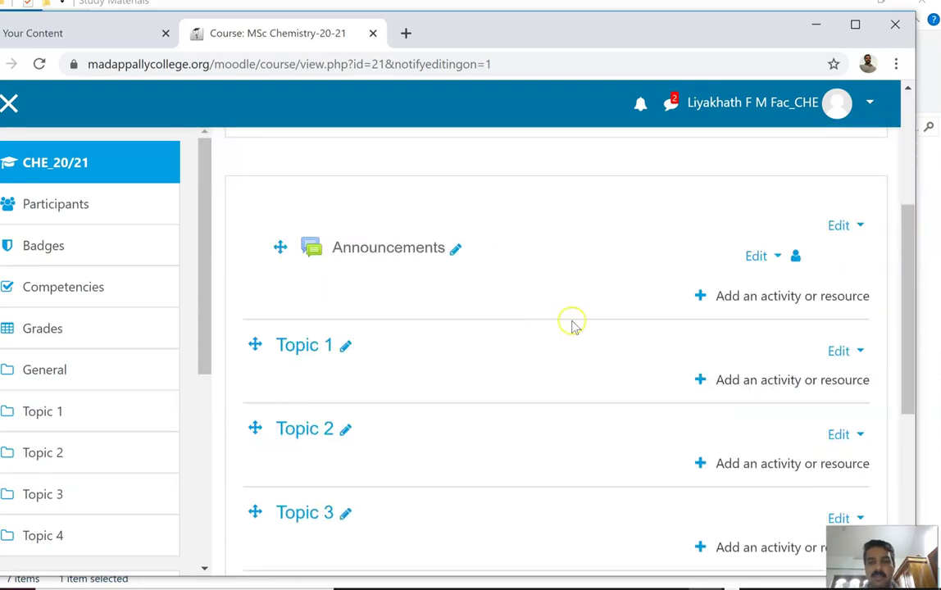
{"action": "left_click", "coordinate": [773, 295]}
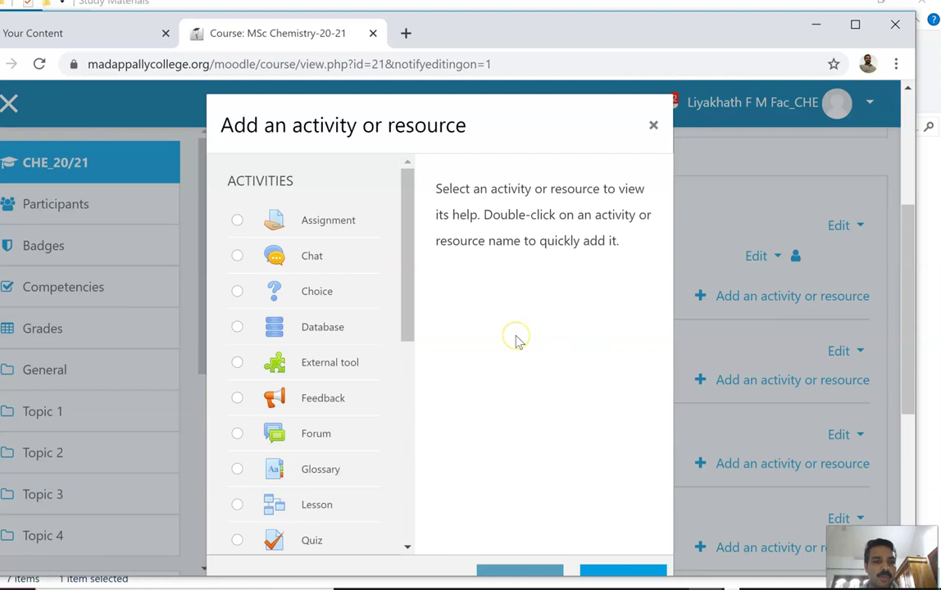
Browse the available activities and resources, and add a Label resource to the section
{"action": "scroll", "coordinate": [517, 340], "scroll_direction": "down", "scroll_amount": 3}
{"action": "scroll", "coordinate": [342, 268], "scroll_direction": "up", "scroll_amount": 1}
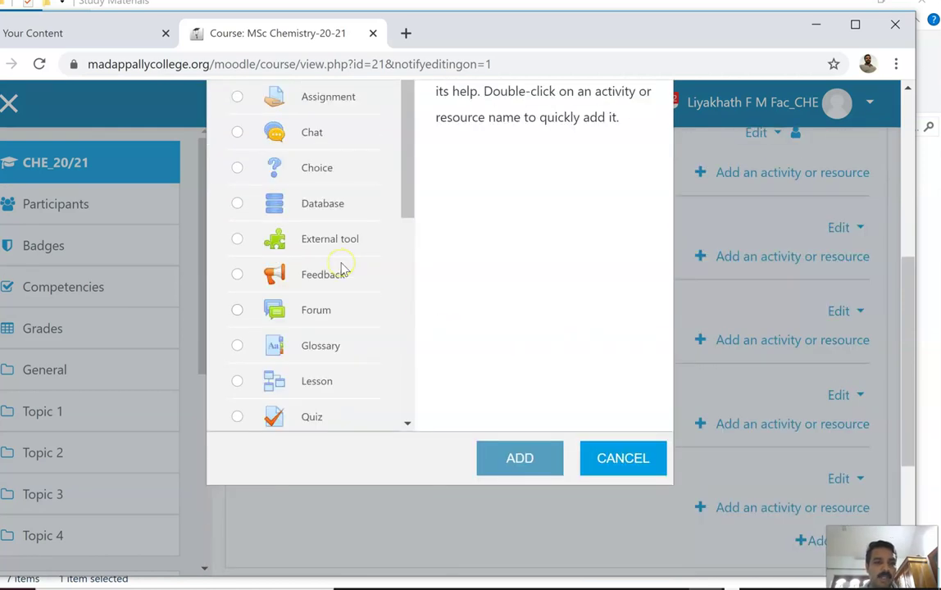
{"action": "scroll", "coordinate": [343, 271], "scroll_direction": "up", "scroll_amount": 5}
{"action": "scroll", "coordinate": [340, 280], "scroll_direction": "down", "scroll_amount": 2}
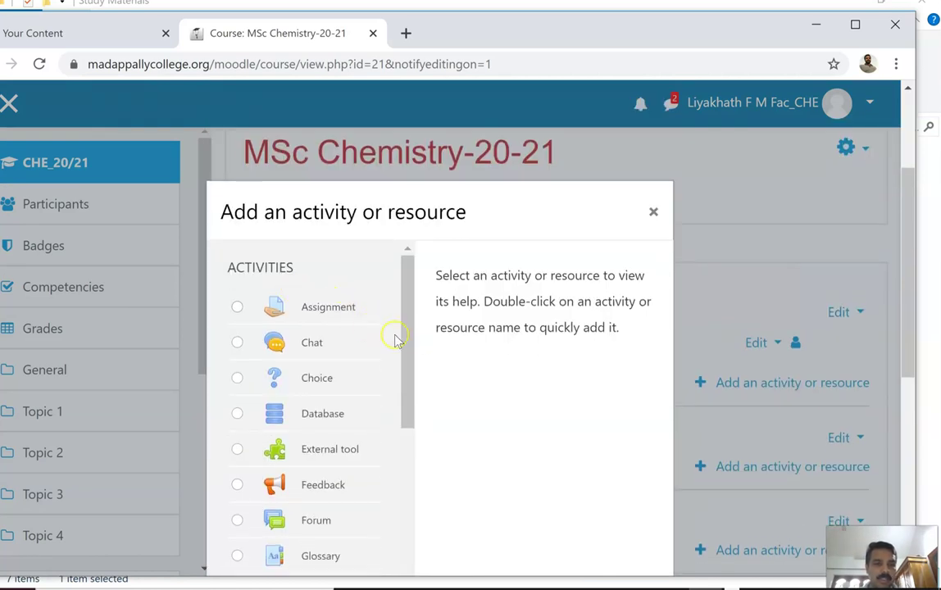
{"action": "scroll", "coordinate": [399, 384], "scroll_direction": "down", "scroll_amount": 5}
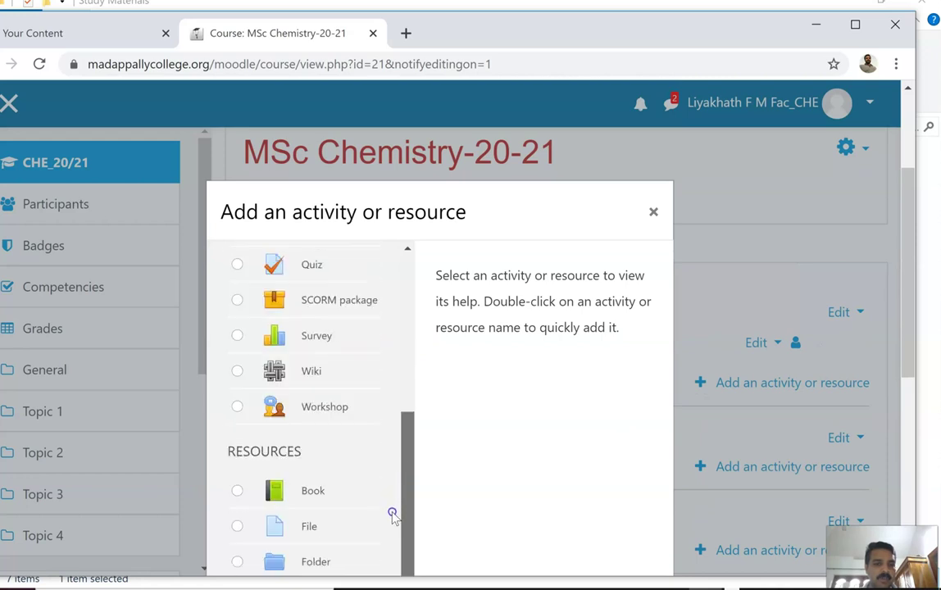
{"action": "scroll", "coordinate": [393, 515], "scroll_direction": "down", "scroll_amount": 2}
{"action": "scroll", "coordinate": [345, 480], "scroll_direction": "down", "scroll_amount": 5}
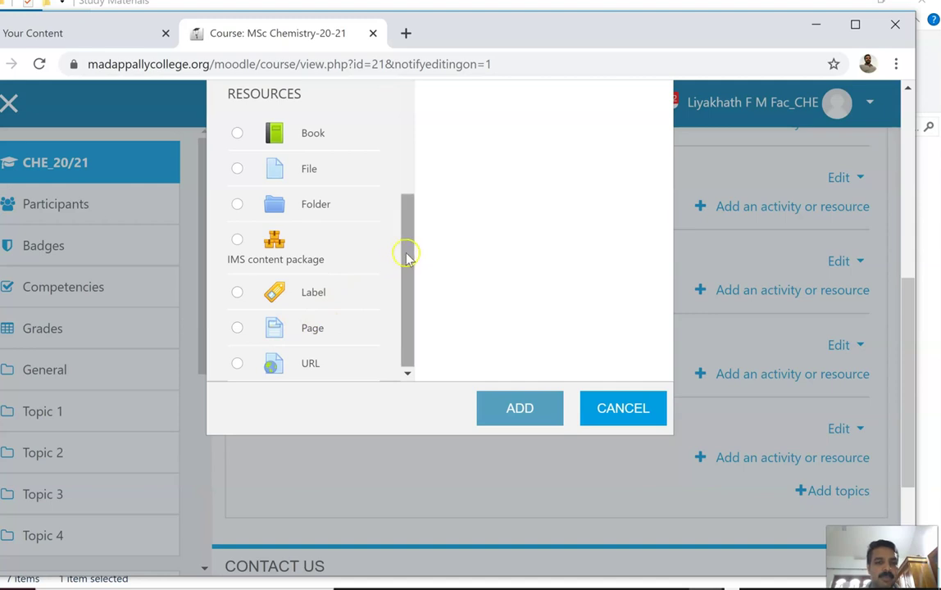
{"action": "scroll", "coordinate": [412, 238], "scroll_direction": "up", "scroll_amount": 1}
{"action": "scroll", "coordinate": [414, 246], "scroll_direction": "down", "scroll_amount": 1}
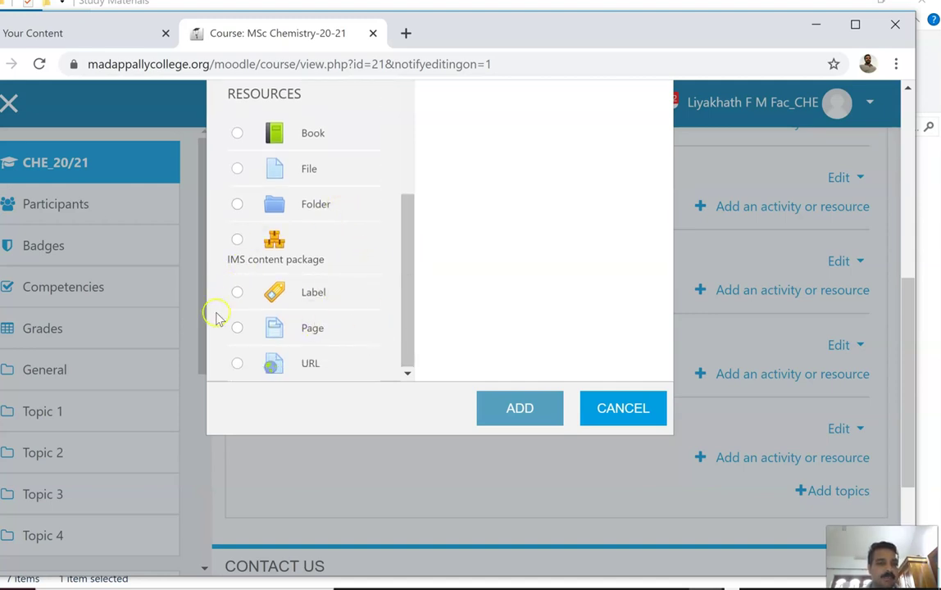
{"action": "left_click", "coordinate": [241, 292]}
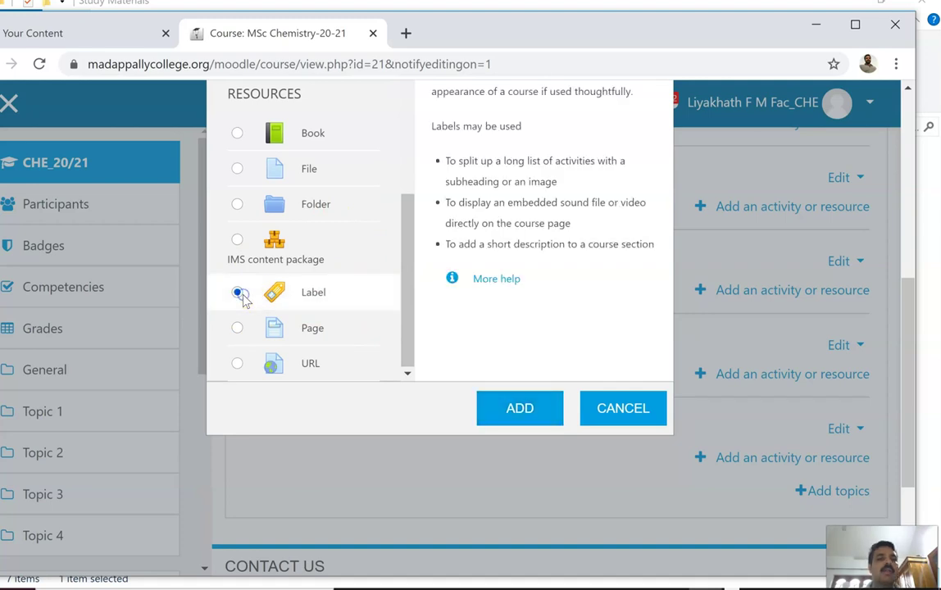
{"action": "left_click", "coordinate": [522, 408]}
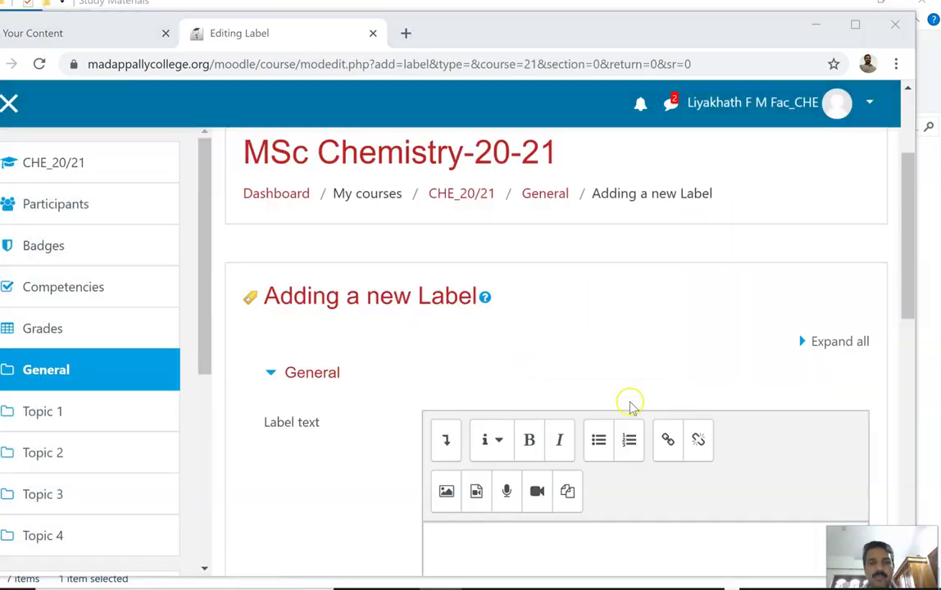
Enter "Group theory part-1" as the text of the new label
{"action": "scroll", "coordinate": [628, 404], "scroll_direction": "down", "scroll_amount": 1}
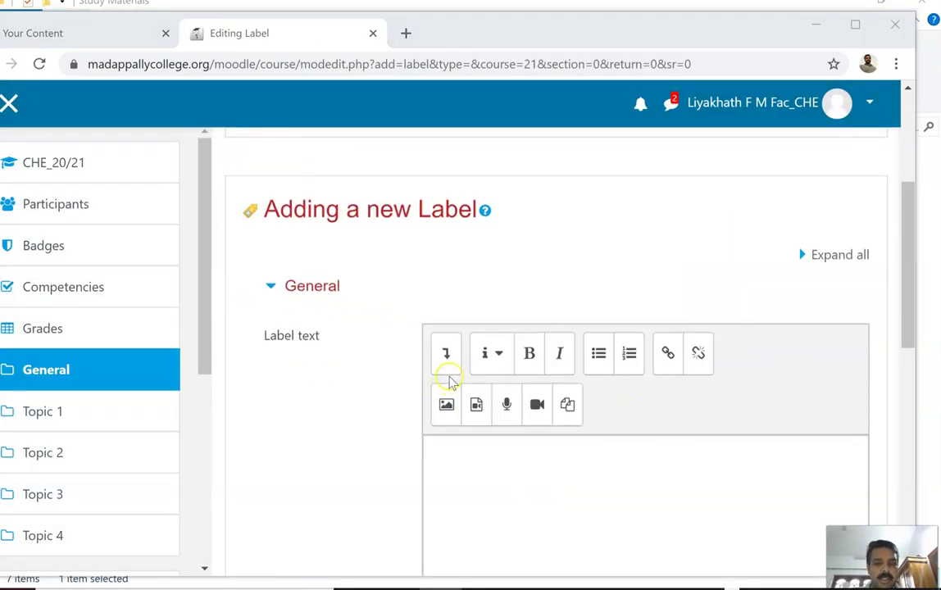
{"action": "scroll", "coordinate": [349, 347], "scroll_direction": "down", "scroll_amount": 1}
{"action": "scroll", "coordinate": [348, 346], "scroll_direction": "up", "scroll_amount": 2}
{"action": "scroll", "coordinate": [348, 346], "scroll_direction": "down", "scroll_amount": 3}
{"action": "scroll", "coordinate": [508, 315], "scroll_direction": "up", "scroll_amount": 1}
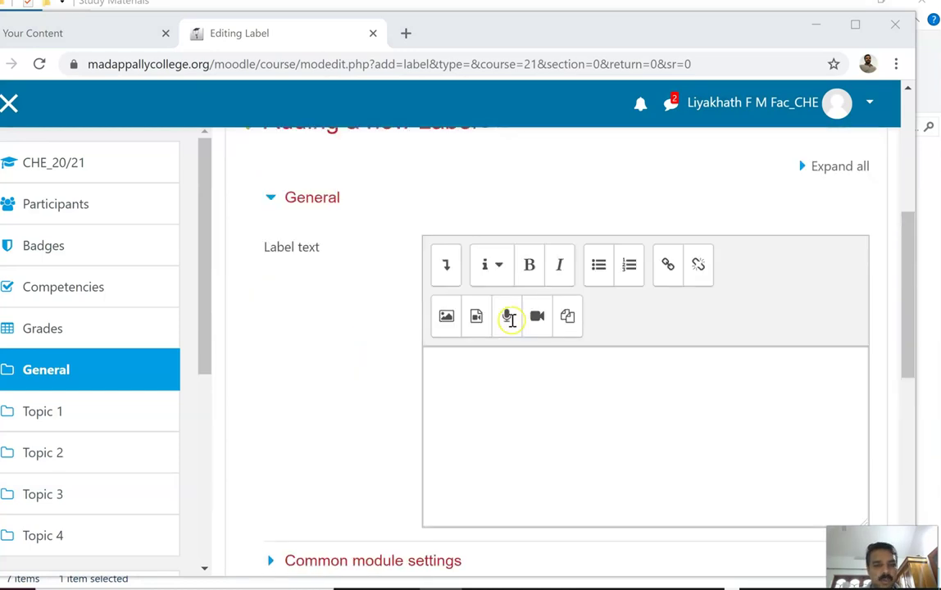
{"action": "scroll", "coordinate": [510, 318], "scroll_direction": "down", "scroll_amount": 5}
{"action": "scroll", "coordinate": [509, 320], "scroll_direction": "up", "scroll_amount": 5}
{"action": "left_click", "coordinate": [458, 349]}
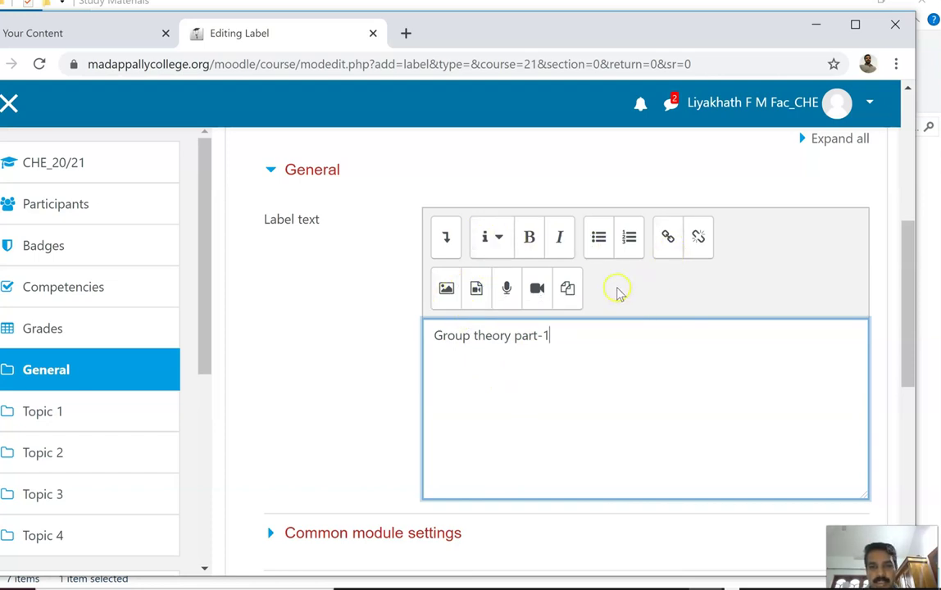
Make the label text "Group theory part-1" bold and start inserting a linked audio/video file after it
{"action": "left_click_drag", "start_coordinate": [563, 338], "coordinate": [418, 329]}
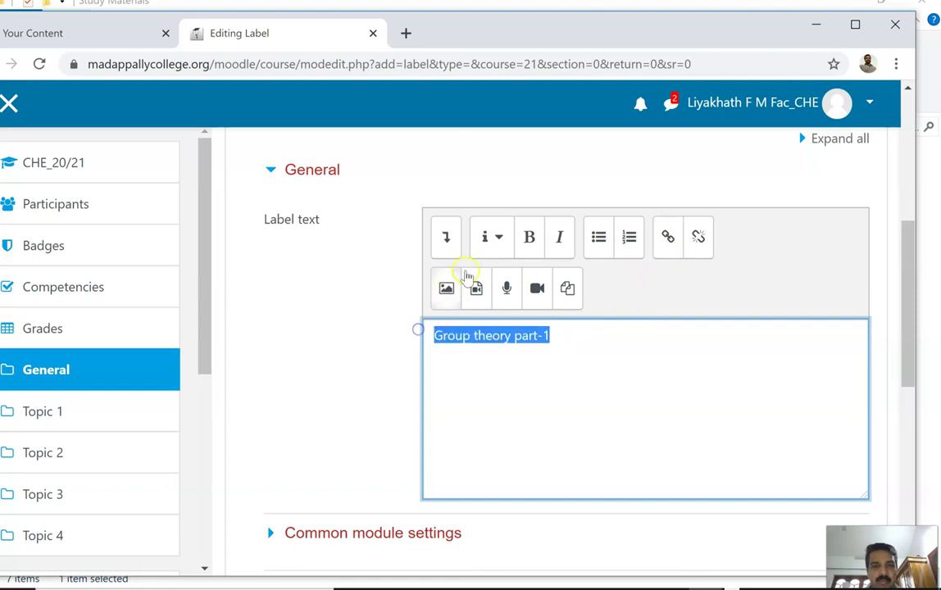
{"action": "left_click", "coordinate": [530, 239]}
{"action": "left_click", "coordinate": [564, 371]}
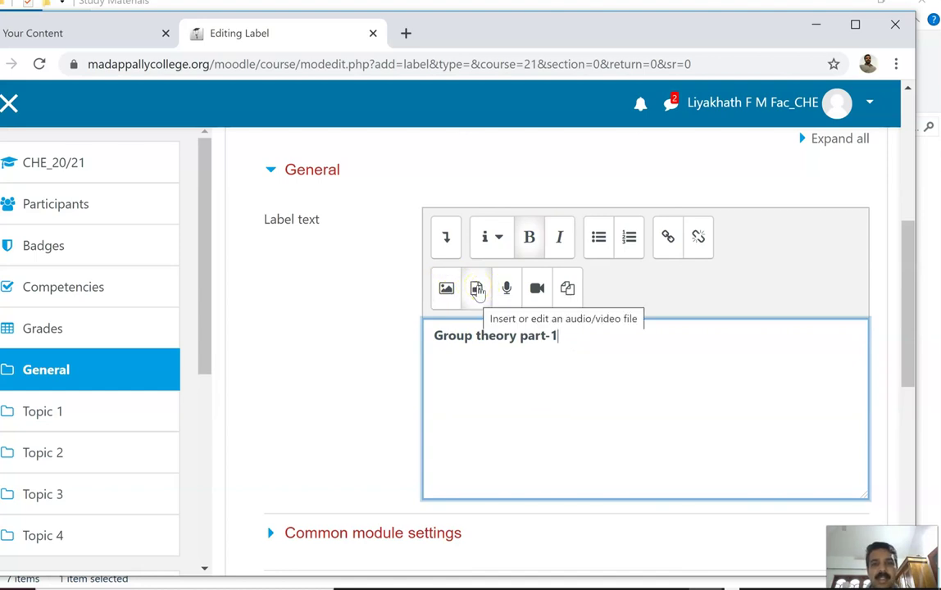
{"action": "left_click", "coordinate": [477, 289]}
{"action": "left_click", "coordinate": [210, 324]}
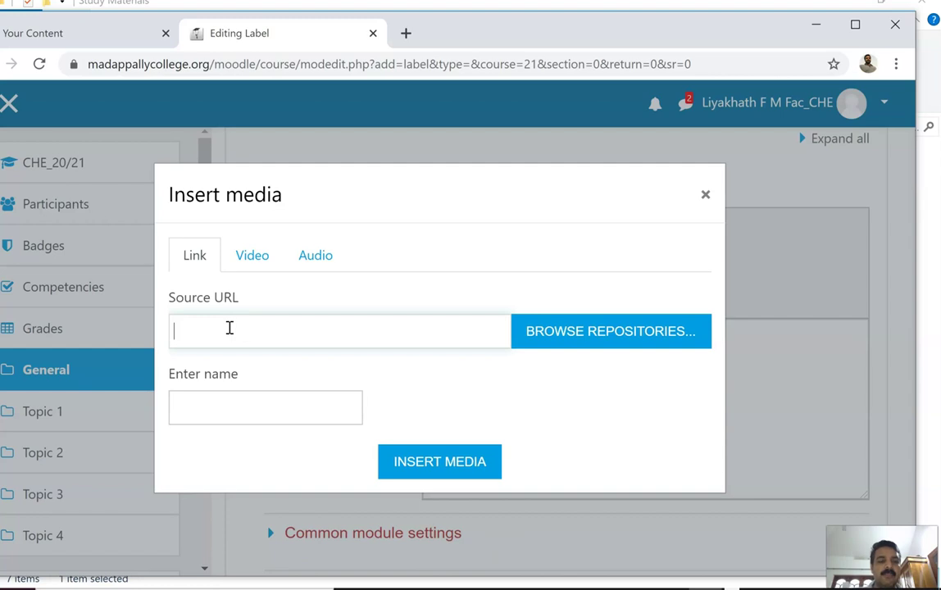
Open YouTube in a new browser tab and browse the uploads on the signed-in account's own channel
{"action": "left_click", "coordinate": [405, 33]}
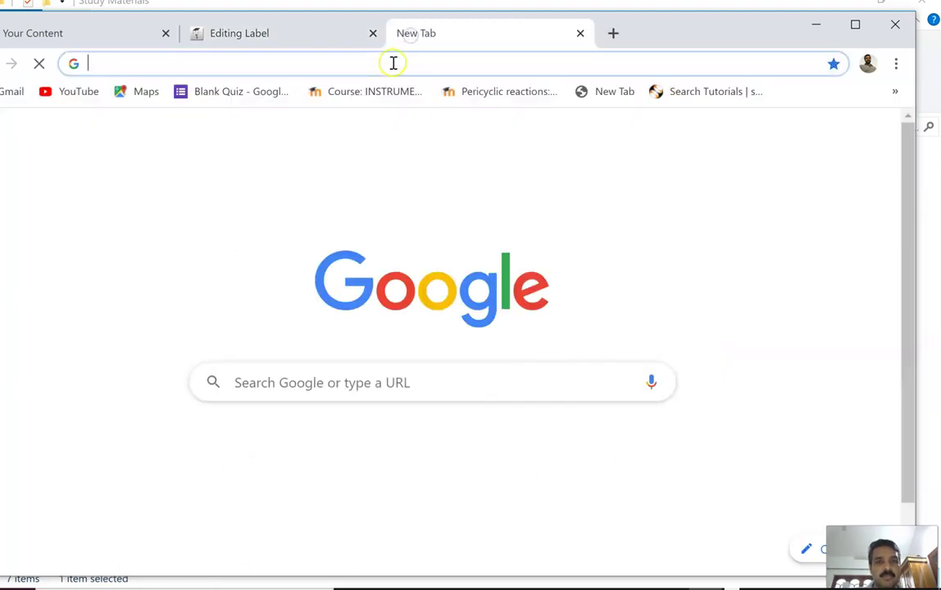
{"action": "left_click", "coordinate": [81, 93]}
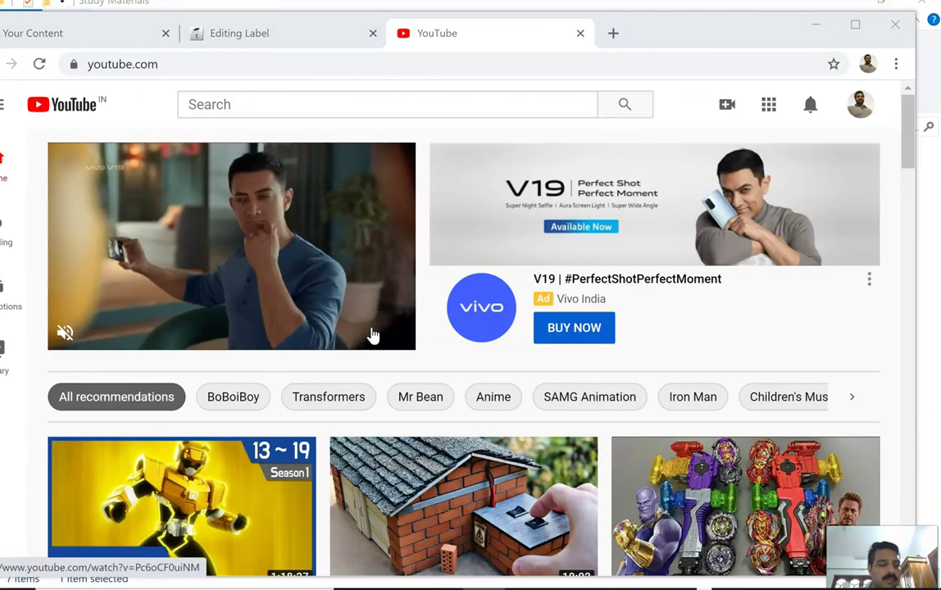
{"action": "left_click", "coordinate": [859, 106]}
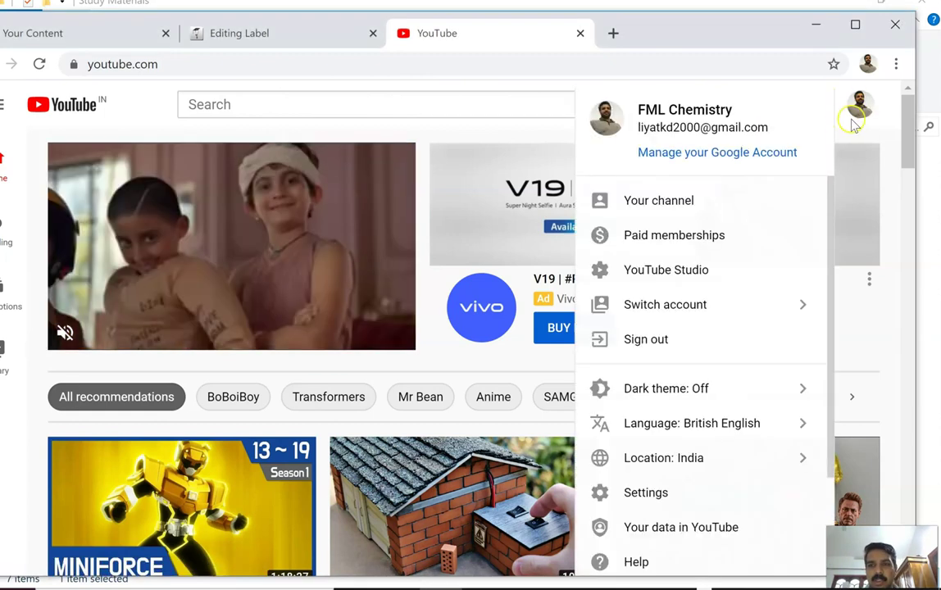
{"action": "left_click", "coordinate": [681, 201]}
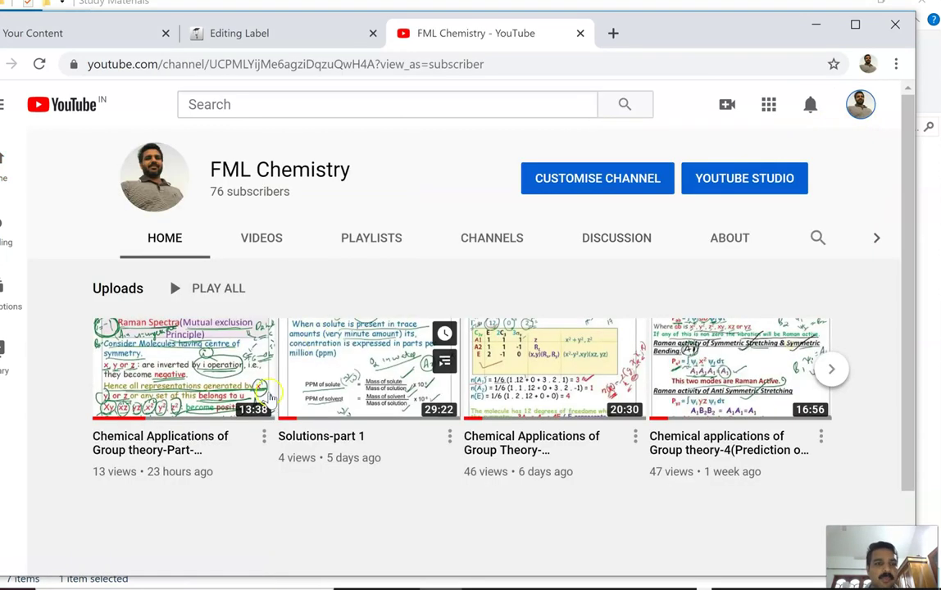
{"action": "scroll", "coordinate": [283, 381], "scroll_direction": "down", "scroll_amount": 2}
{"action": "scroll", "coordinate": [336, 382], "scroll_direction": "up", "scroll_amount": 2}
{"action": "scroll", "coordinate": [353, 358], "scroll_direction": "down", "scroll_amount": 2}
{"action": "scroll", "coordinate": [353, 358], "scroll_direction": "up", "scroll_amount": 2}
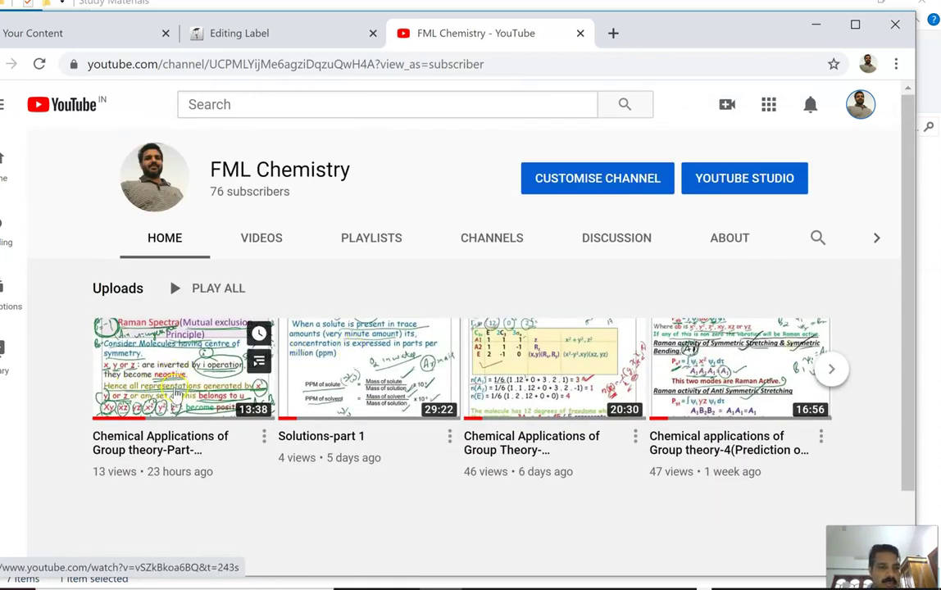
Copy the share link of the "Chemical Applications of Group theory-Part-5" video and close the YouTube tab
{"action": "left_click", "coordinate": [176, 377]}
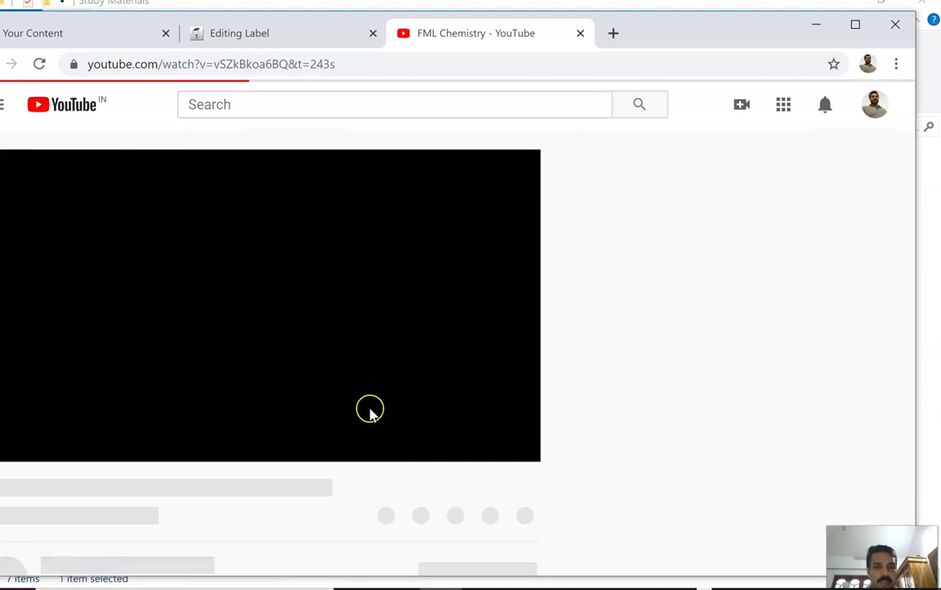
{"action": "scroll", "coordinate": [356, 375], "scroll_direction": "down", "scroll_amount": 4}
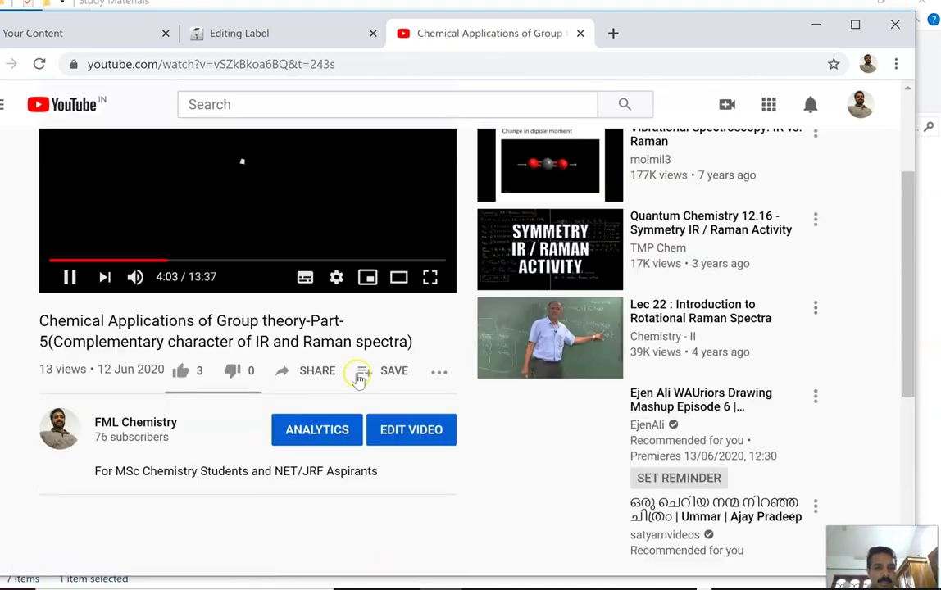
{"action": "left_click", "coordinate": [310, 374]}
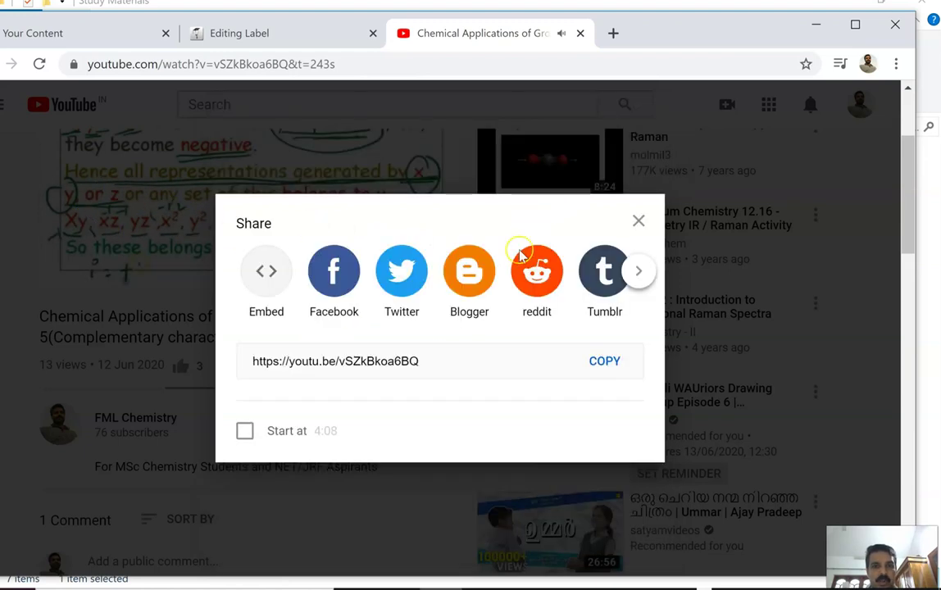
{"action": "left_click", "coordinate": [594, 360]}
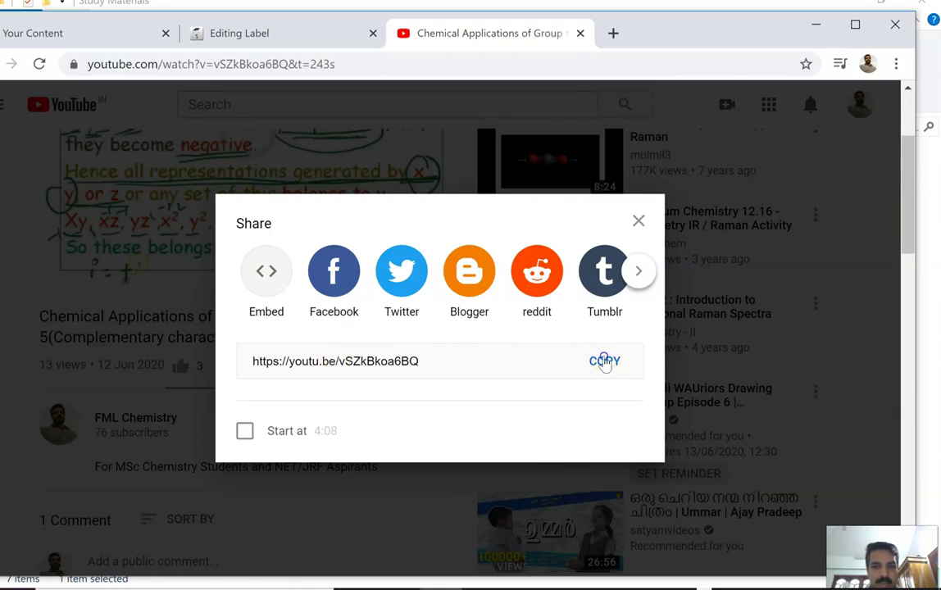
{"action": "left_click", "coordinate": [639, 221]}
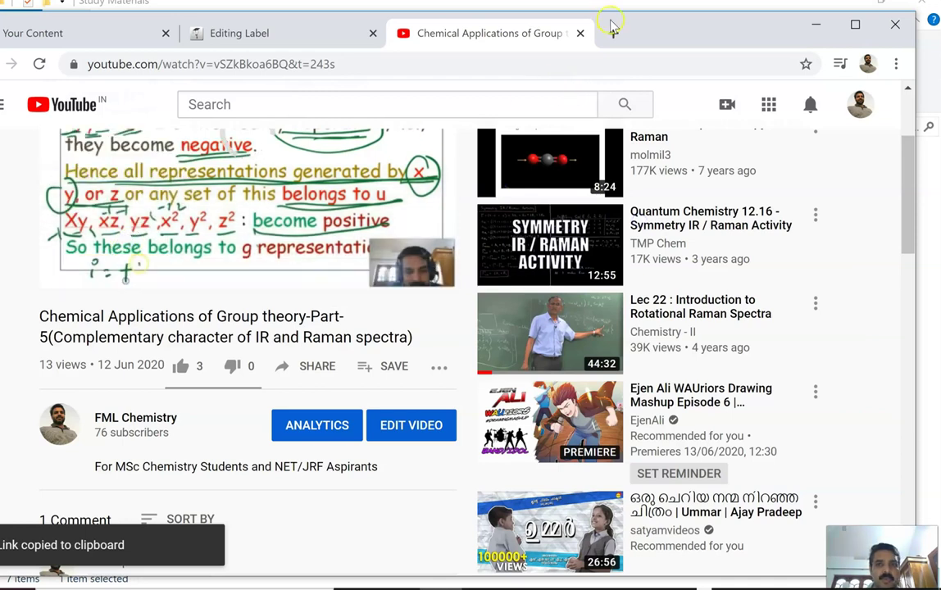
{"action": "left_click", "coordinate": [579, 34]}
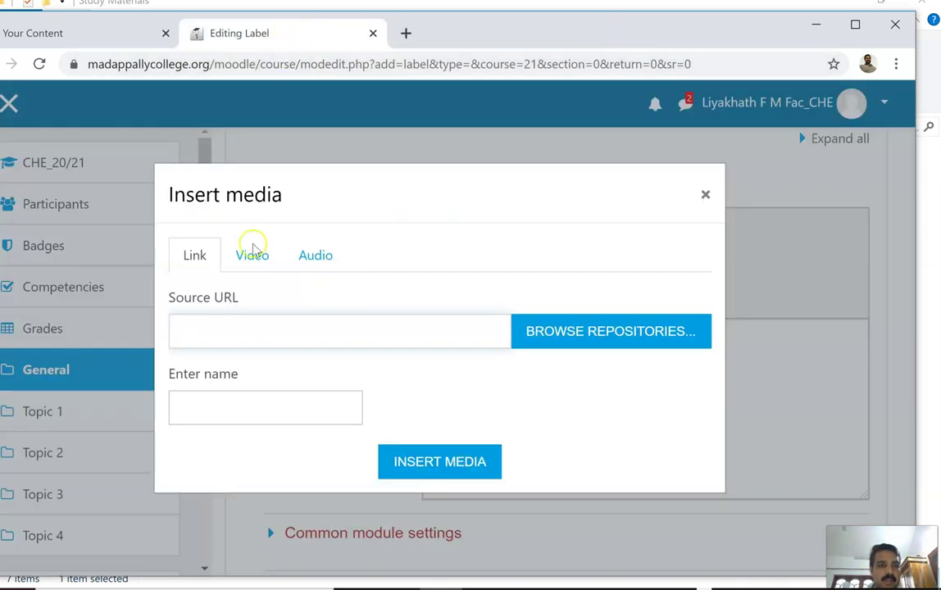
{"action": "type", "text": "https://youtu.be/vSZkBkoa6BQ"}
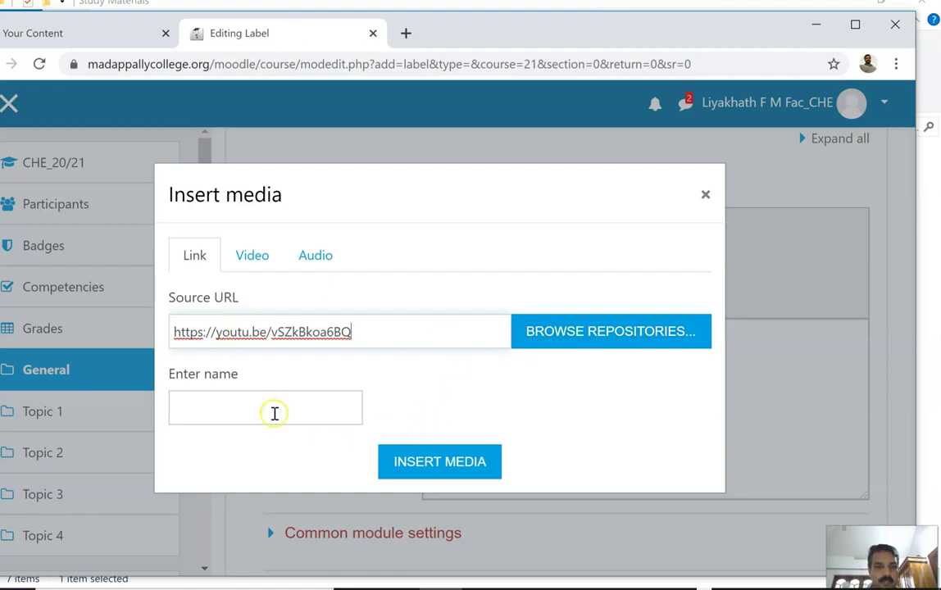
{"action": "left_click", "coordinate": [447, 460]}
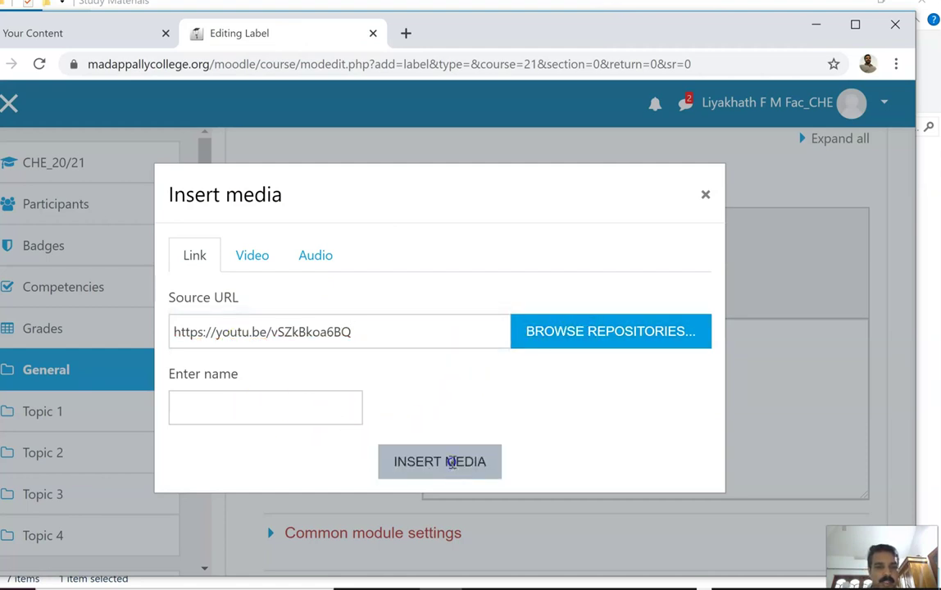
{"action": "scroll", "coordinate": [546, 453], "scroll_direction": "down", "scroll_amount": 2}
{"action": "scroll", "coordinate": [546, 453], "scroll_direction": "up", "scroll_amount": 2}
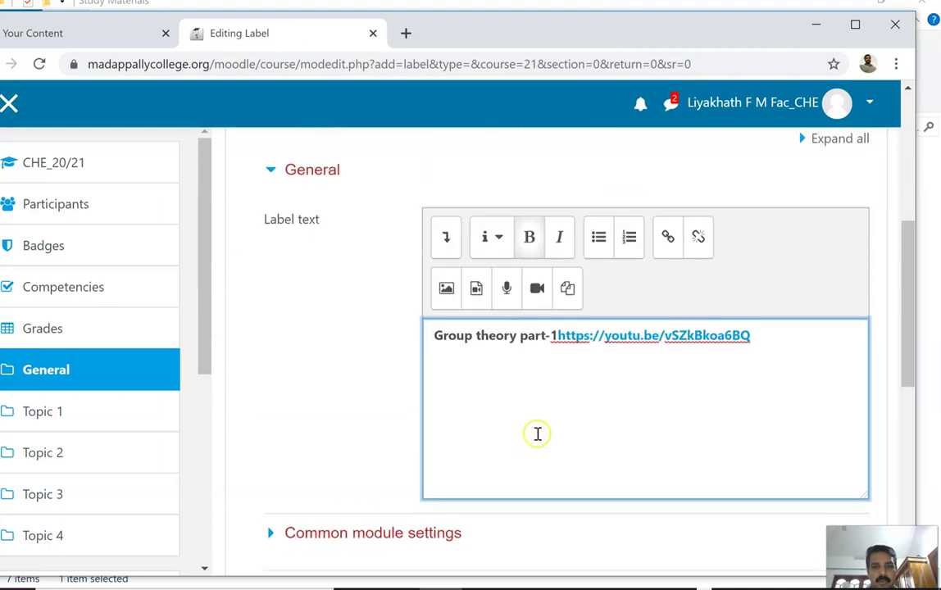
Save the label with its video link and return to the course page
{"action": "scroll", "coordinate": [728, 403], "scroll_direction": "down", "scroll_amount": 6}
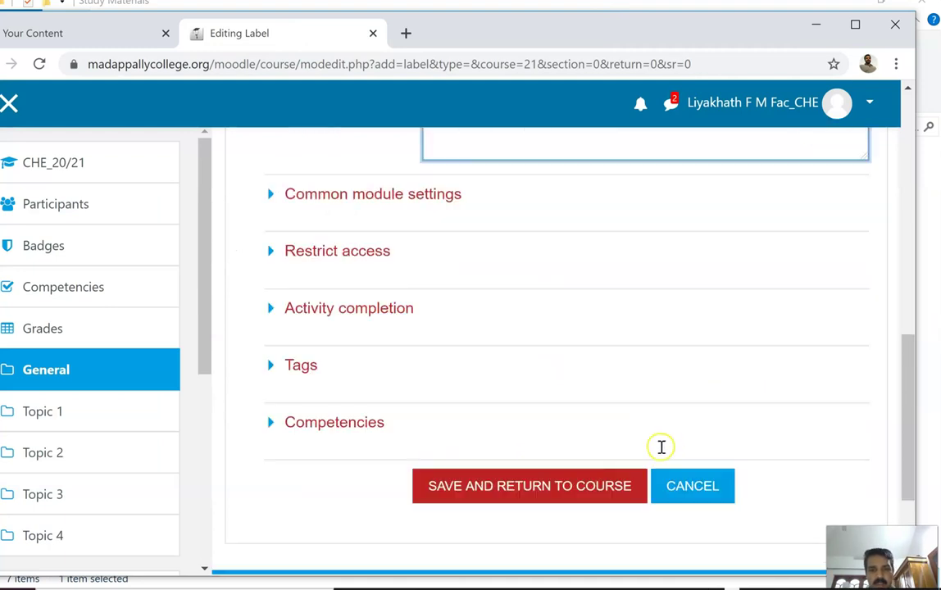
{"action": "scroll", "coordinate": [525, 349], "scroll_direction": "up", "scroll_amount": 2}
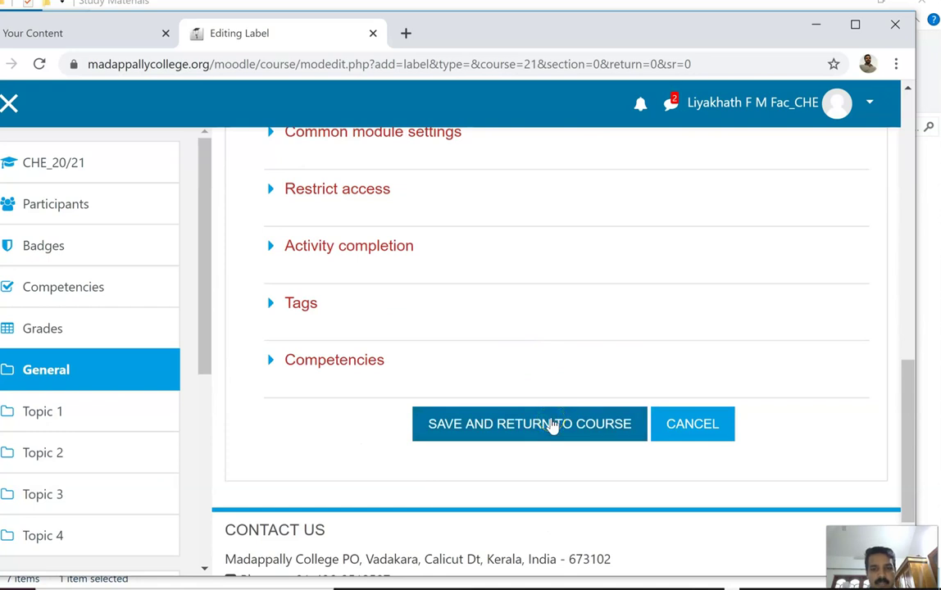
{"action": "left_click", "coordinate": [510, 421]}
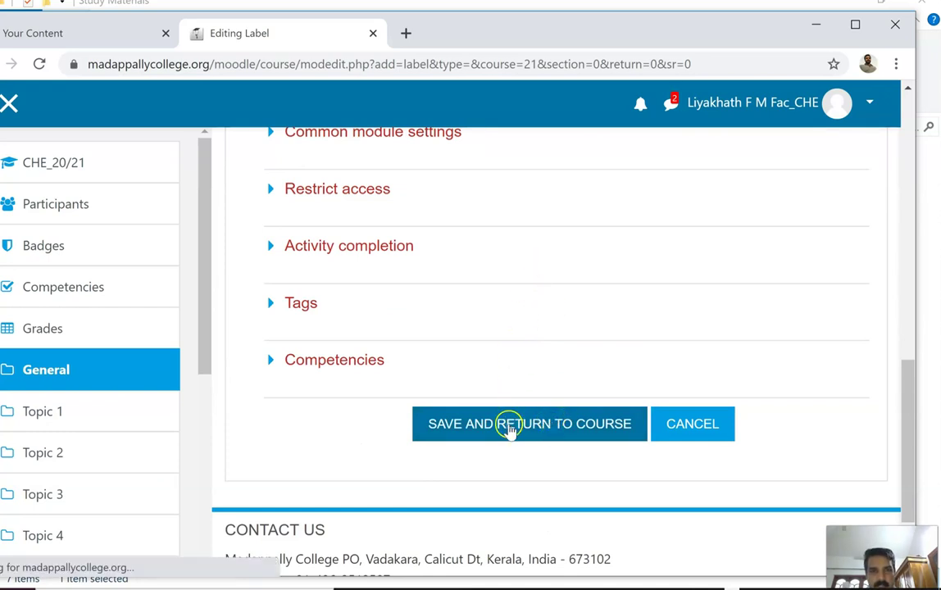
{"action": "scroll", "coordinate": [510, 426], "scroll_direction": "down", "scroll_amount": 1}
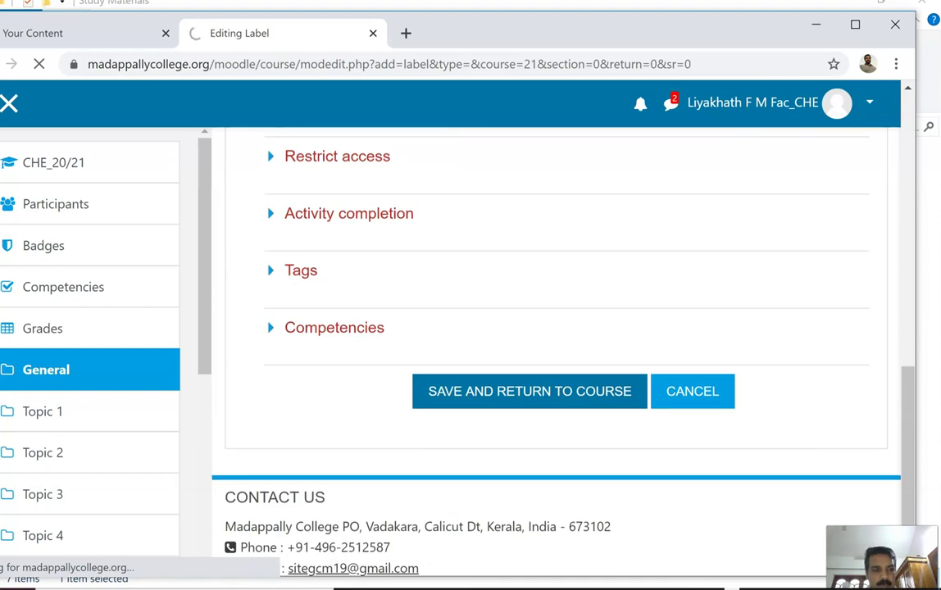
{"action": "scroll", "coordinate": [487, 324], "scroll_direction": "down", "scroll_amount": 2}
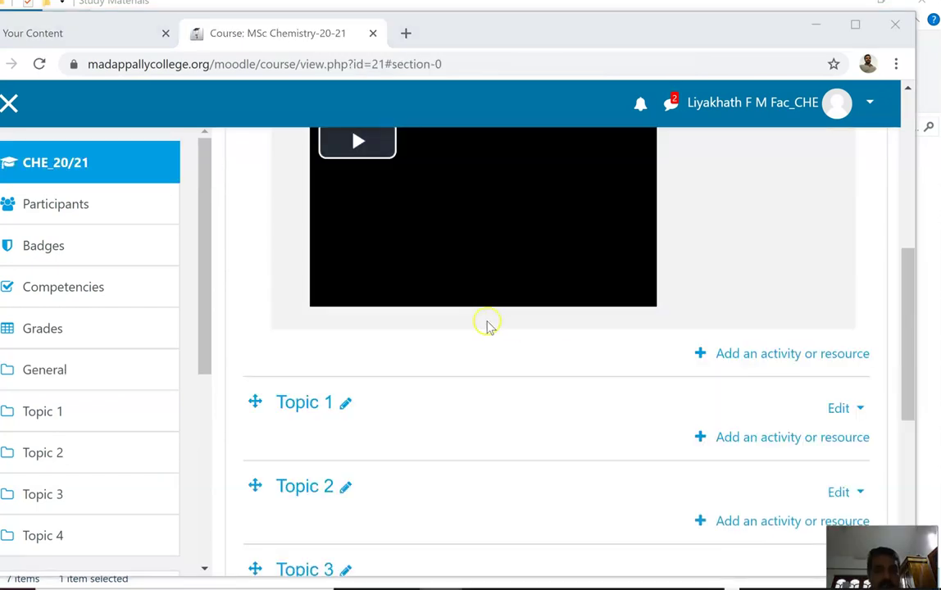
Play the video embedded under the "Group theory part-1" label briefly and pause it
{"action": "scroll", "coordinate": [483, 320], "scroll_direction": "up", "scroll_amount": 3}
{"action": "scroll", "coordinate": [476, 318], "scroll_direction": "down", "scroll_amount": 2}
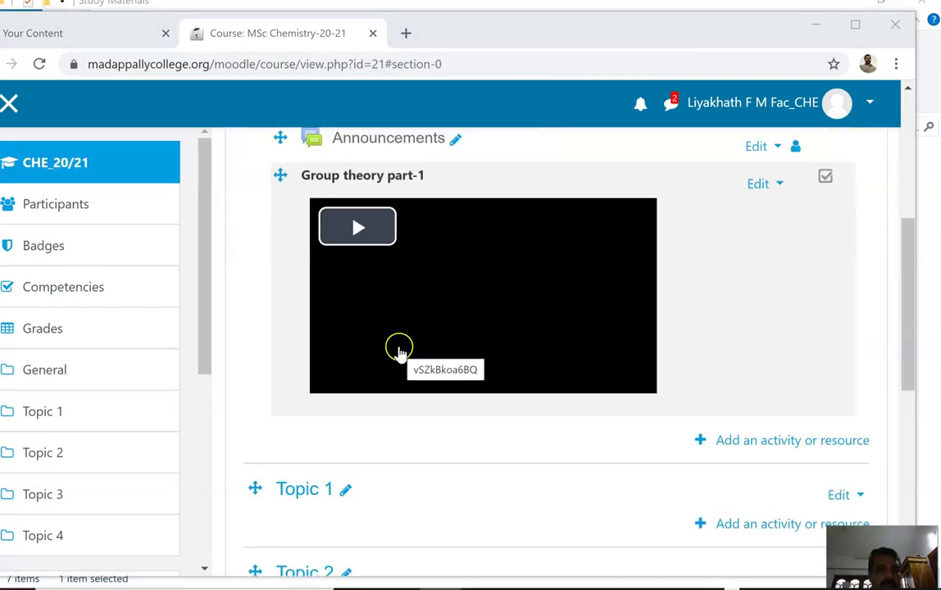
{"action": "scroll", "coordinate": [485, 295], "scroll_direction": "up", "scroll_amount": 2}
{"action": "scroll", "coordinate": [485, 293], "scroll_direction": "down", "scroll_amount": 1}
{"action": "left_click", "coordinate": [357, 314]}
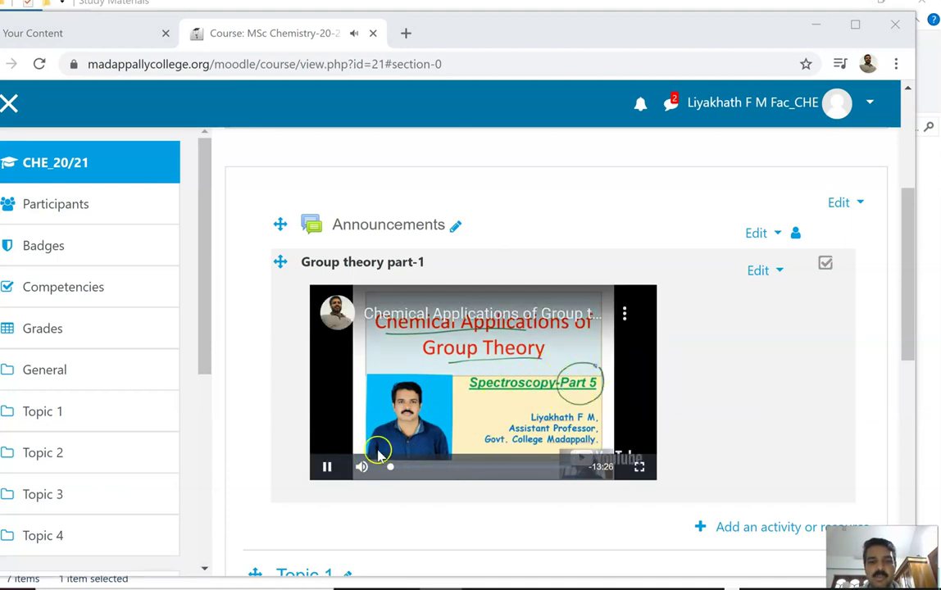
{"action": "left_click", "coordinate": [326, 466]}
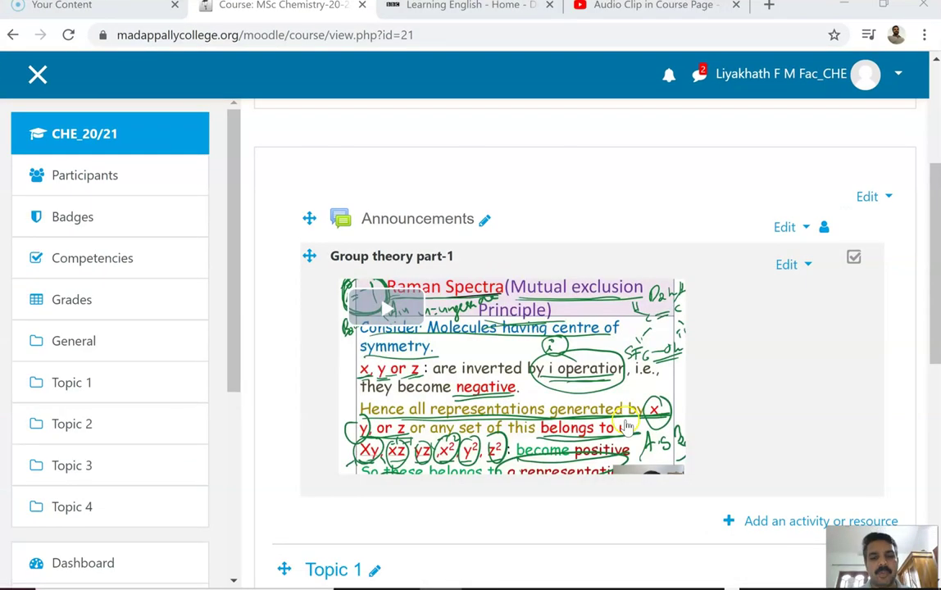
Check the editing state of the MSc Chemistry-20-21 course in its settings options
{"action": "scroll", "coordinate": [595, 415], "scroll_direction": "down", "scroll_amount": 2}
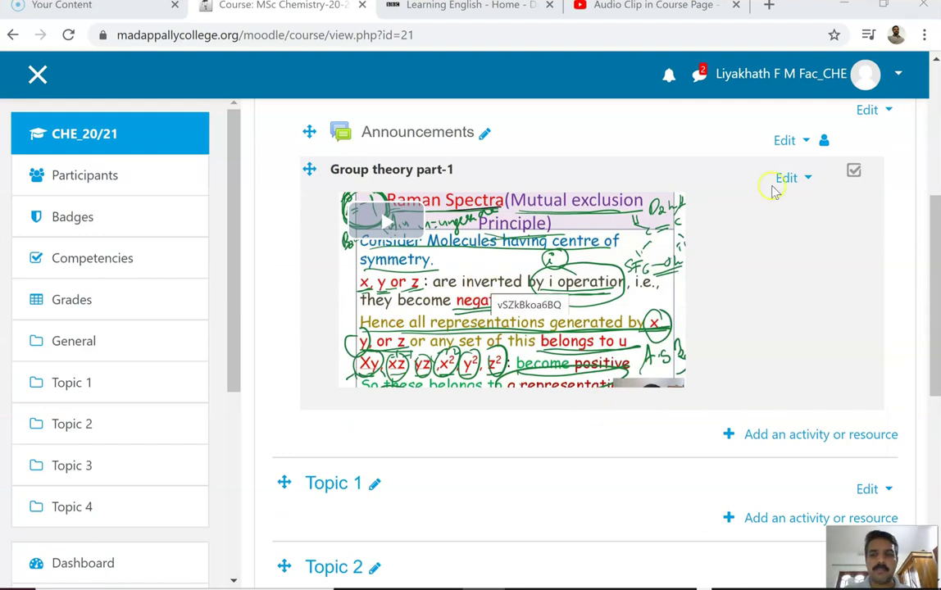
{"action": "scroll", "coordinate": [803, 203], "scroll_direction": "up", "scroll_amount": 3}
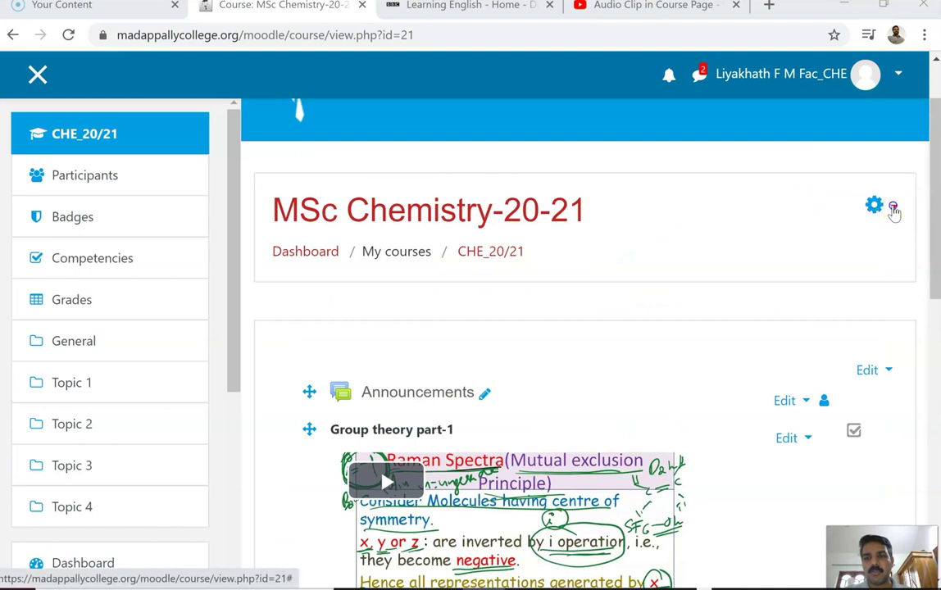
{"action": "left_click", "coordinate": [893, 212]}
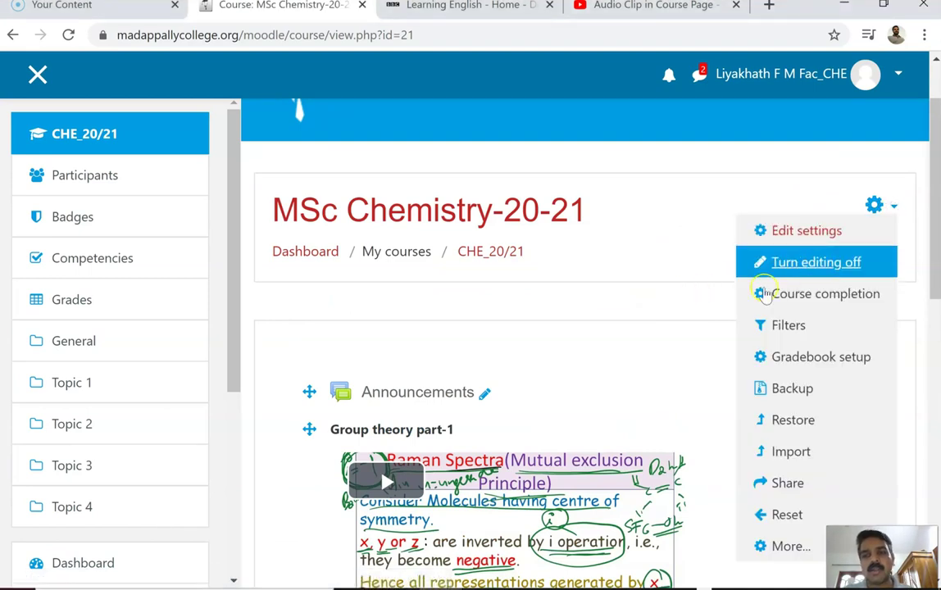
Add a new label to the course's General section with the text "Listen this audio"
{"action": "scroll", "coordinate": [677, 316], "scroll_direction": "down", "scroll_amount": 2}
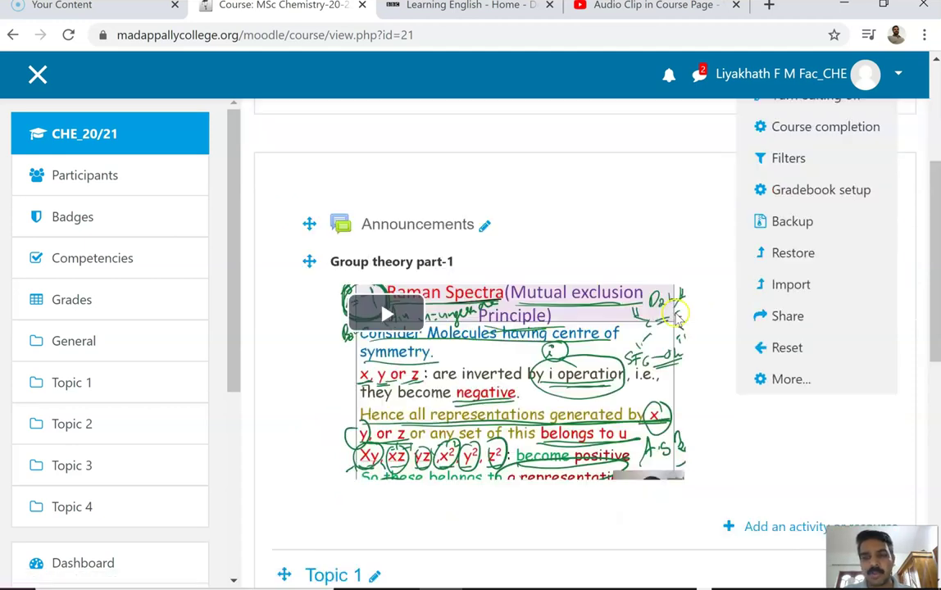
{"action": "scroll", "coordinate": [677, 315], "scroll_direction": "down", "scroll_amount": 2}
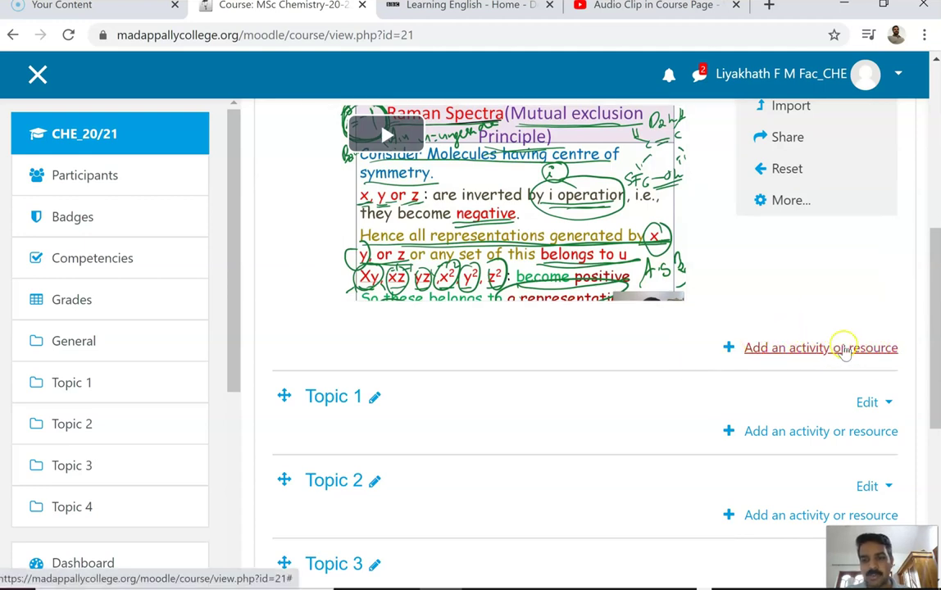
{"action": "left_click", "coordinate": [844, 351]}
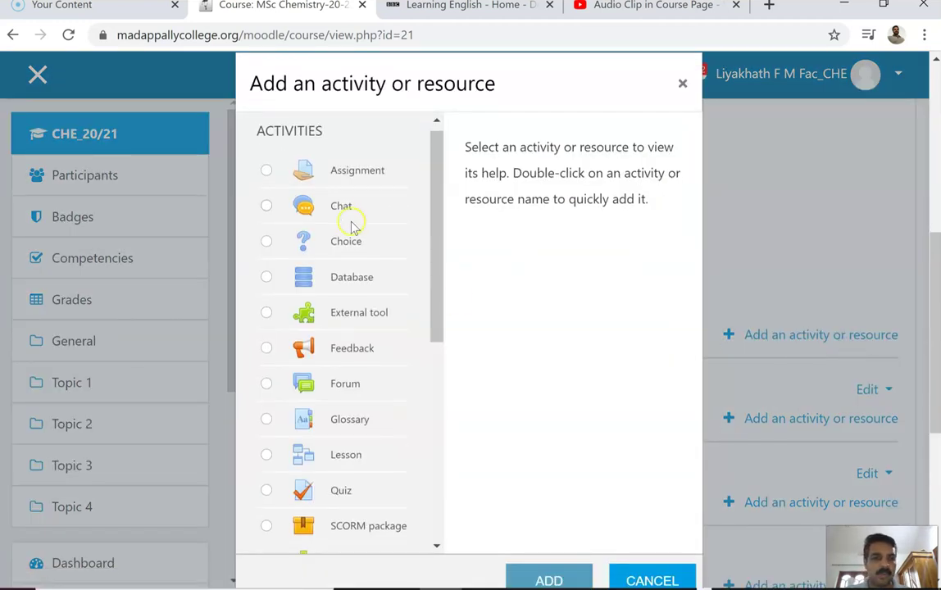
{"action": "scroll", "coordinate": [352, 223], "scroll_direction": "down", "scroll_amount": 2}
{"action": "scroll", "coordinate": [352, 227], "scroll_direction": "down", "scroll_amount": 5}
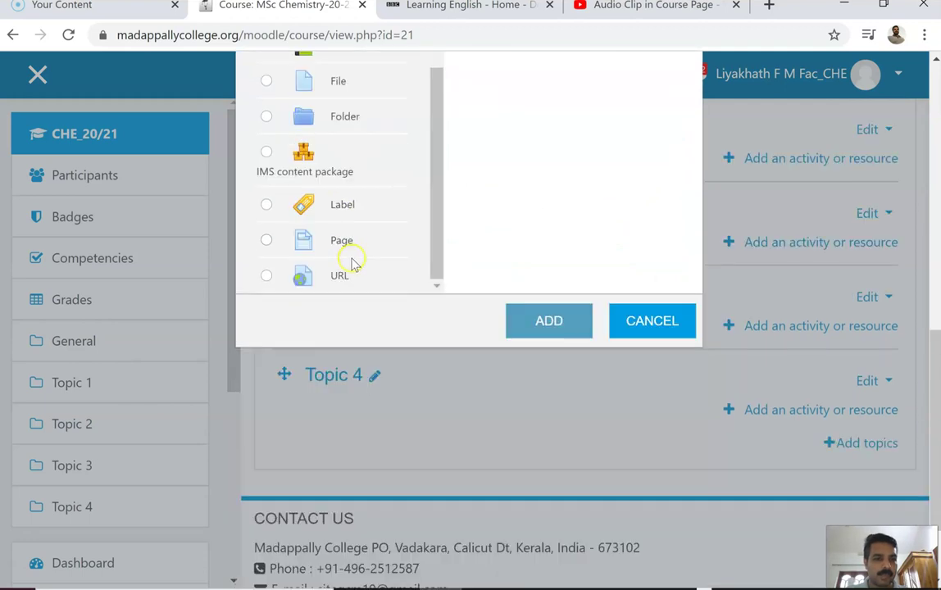
{"action": "scroll", "coordinate": [367, 225], "scroll_direction": "up", "scroll_amount": 2}
{"action": "scroll", "coordinate": [366, 225], "scroll_direction": "down", "scroll_amount": 2}
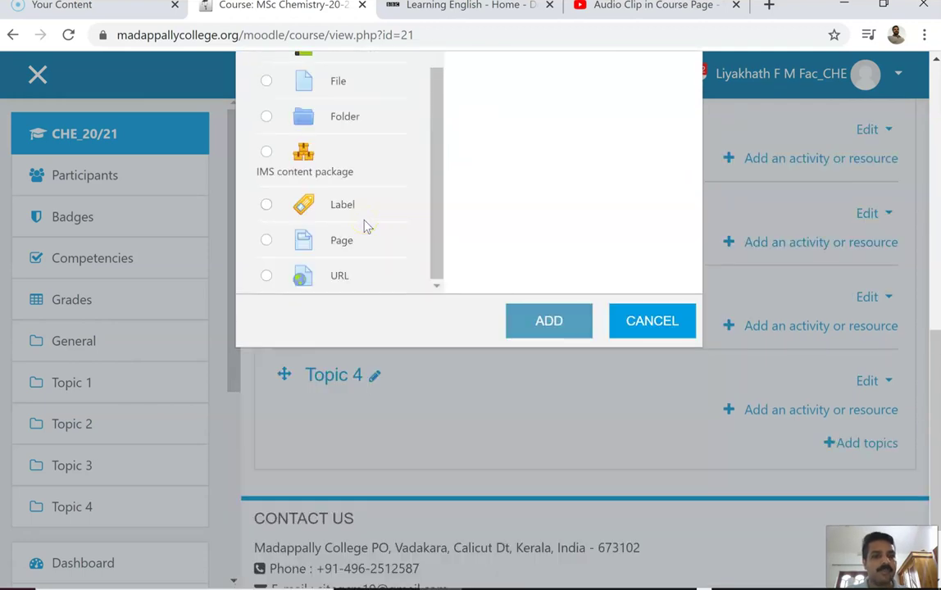
{"action": "left_click", "coordinate": [266, 204]}
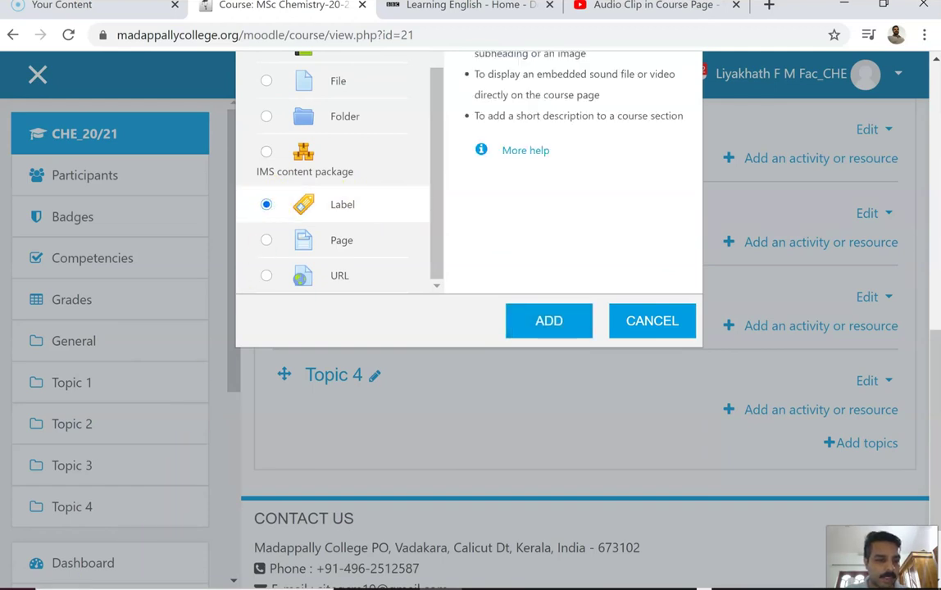
{"action": "scroll", "coordinate": [500, 225], "scroll_direction": "up", "scroll_amount": 1}
{"action": "scroll", "coordinate": [534, 251], "scroll_direction": "down", "scroll_amount": 2}
{"action": "scroll", "coordinate": [531, 247], "scroll_direction": "up", "scroll_amount": 3}
{"action": "scroll", "coordinate": [543, 347], "scroll_direction": "down", "scroll_amount": 2}
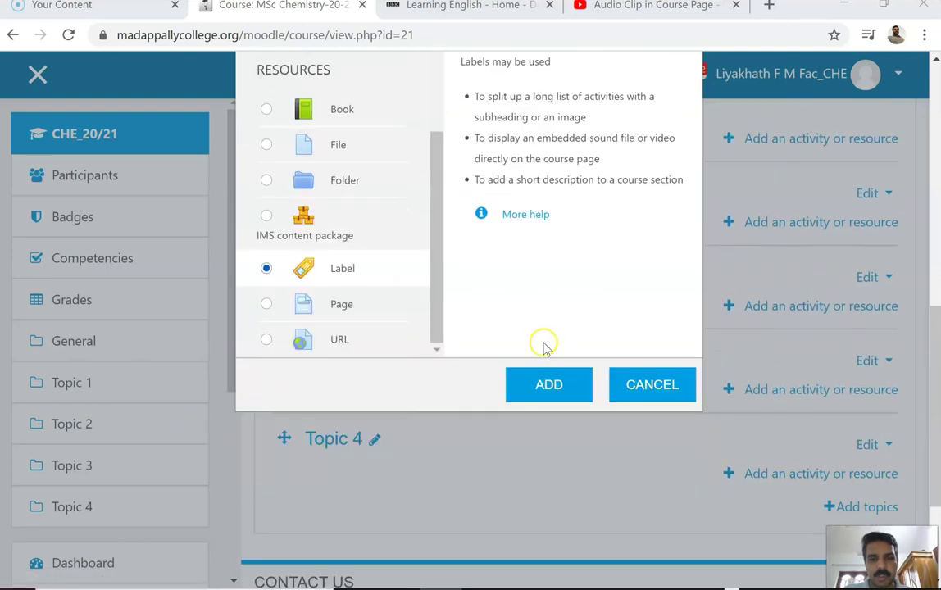
{"action": "left_click", "coordinate": [547, 384]}
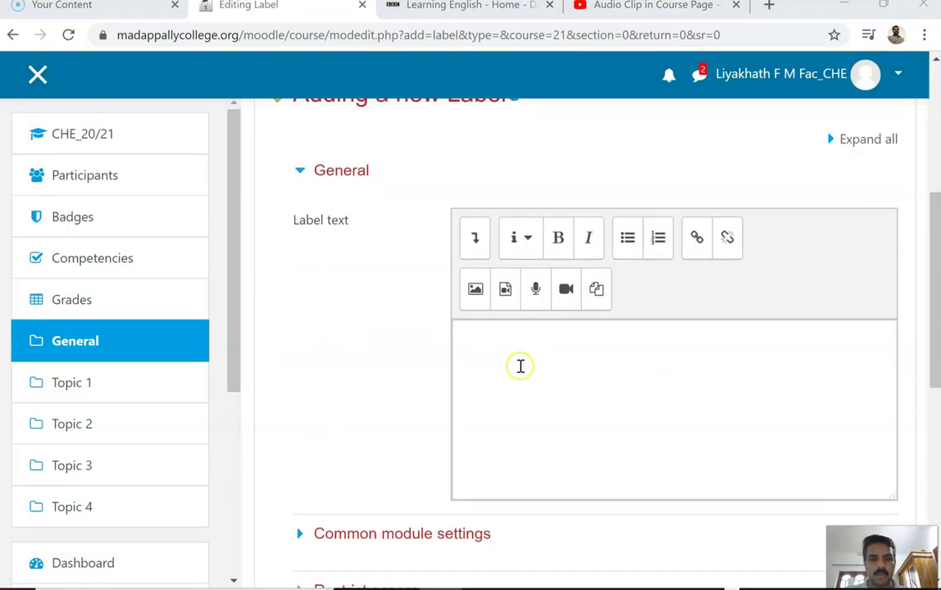
{"action": "left_click", "coordinate": [483, 352]}
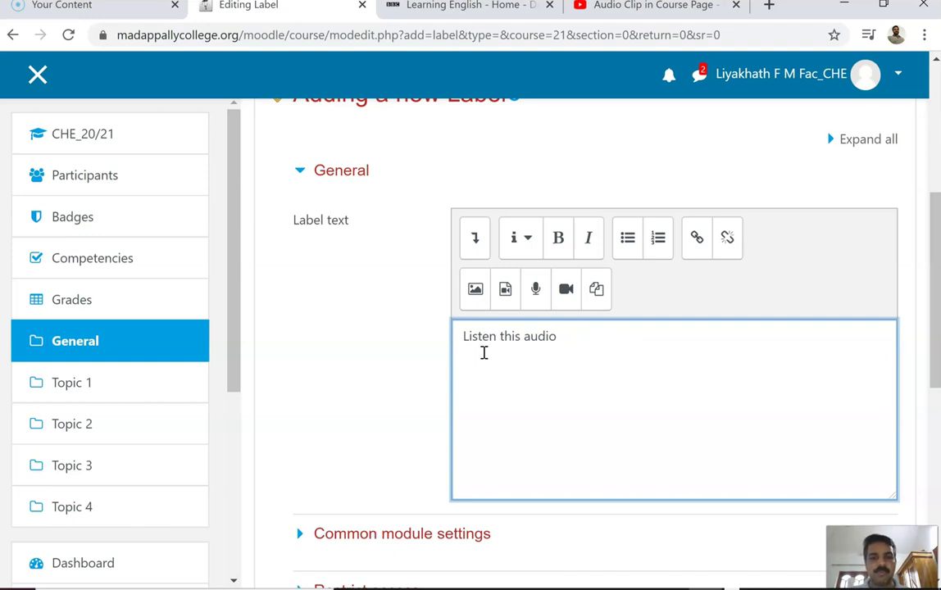
Insert media into the label by uploading the "01 - Masakali 2.0" MP3 from the Songs folder, keeping the license All rights reserved
{"action": "left_click", "coordinate": [507, 291]}
{"action": "left_click", "coordinate": [339, 320]}
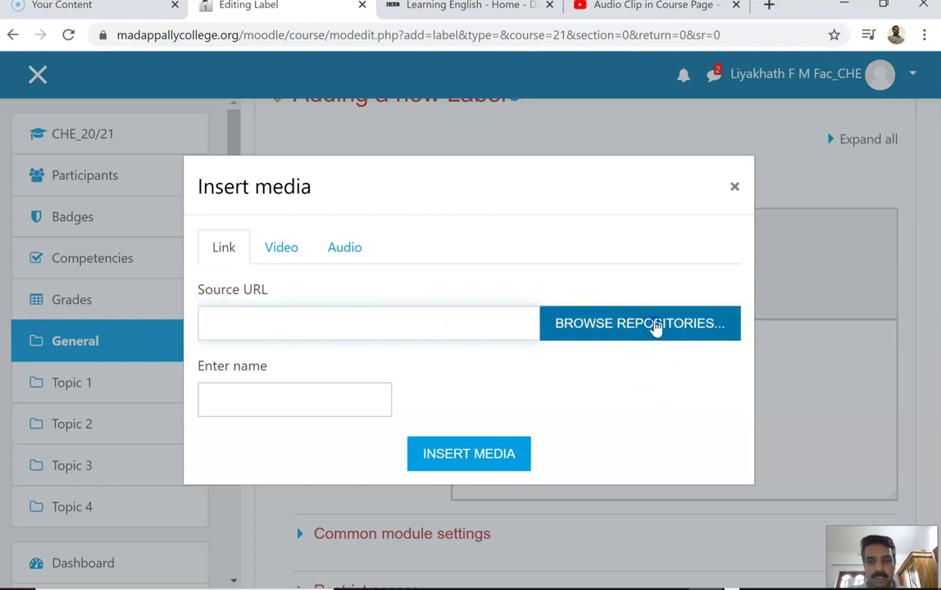
{"action": "left_click", "coordinate": [656, 326]}
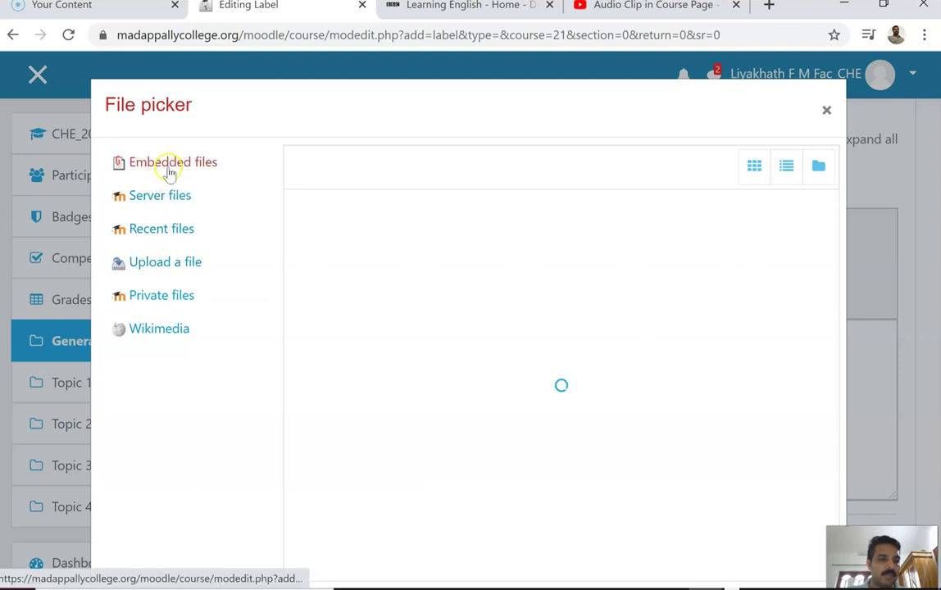
{"action": "left_click", "coordinate": [166, 265]}
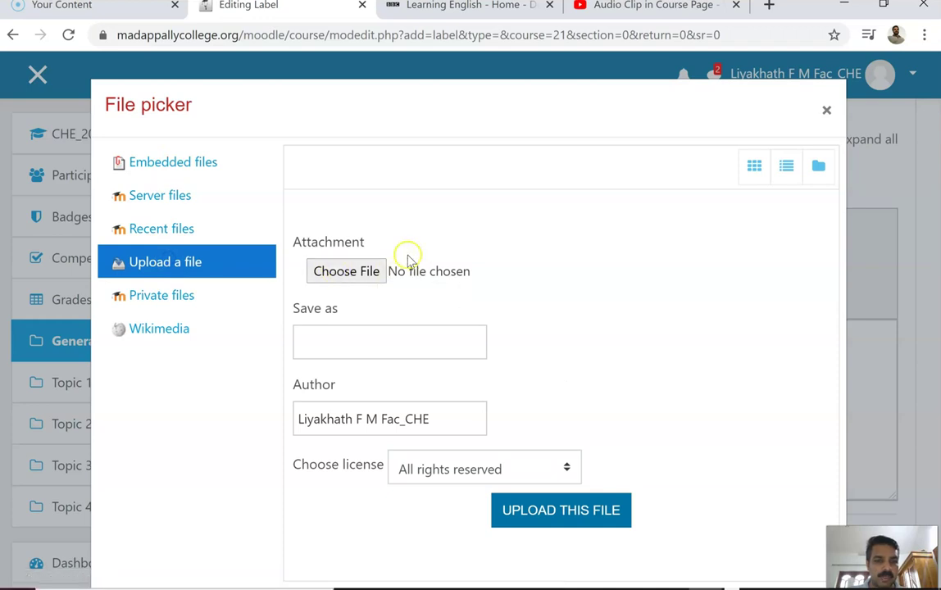
{"action": "left_click", "coordinate": [347, 275]}
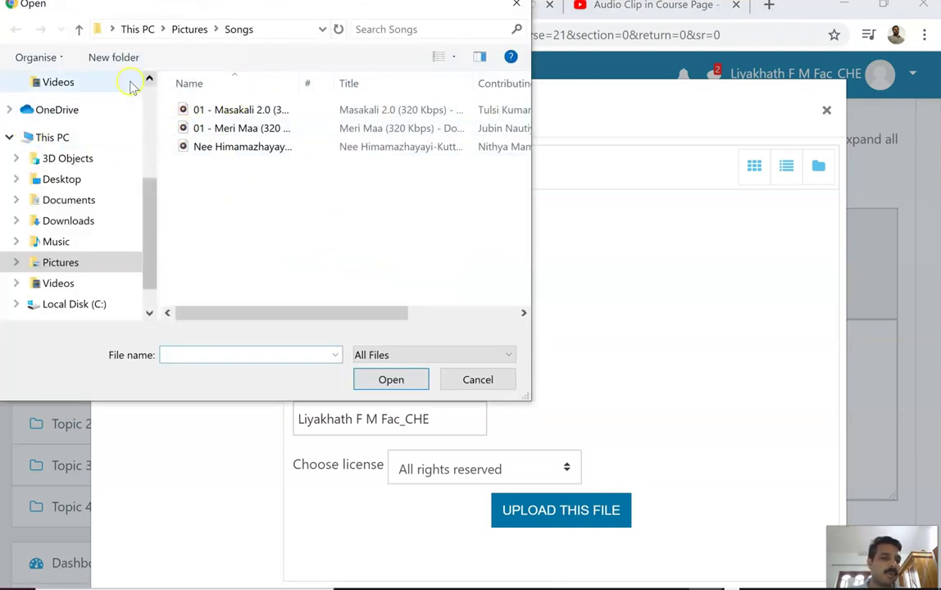
{"action": "left_click", "coordinate": [213, 110]}
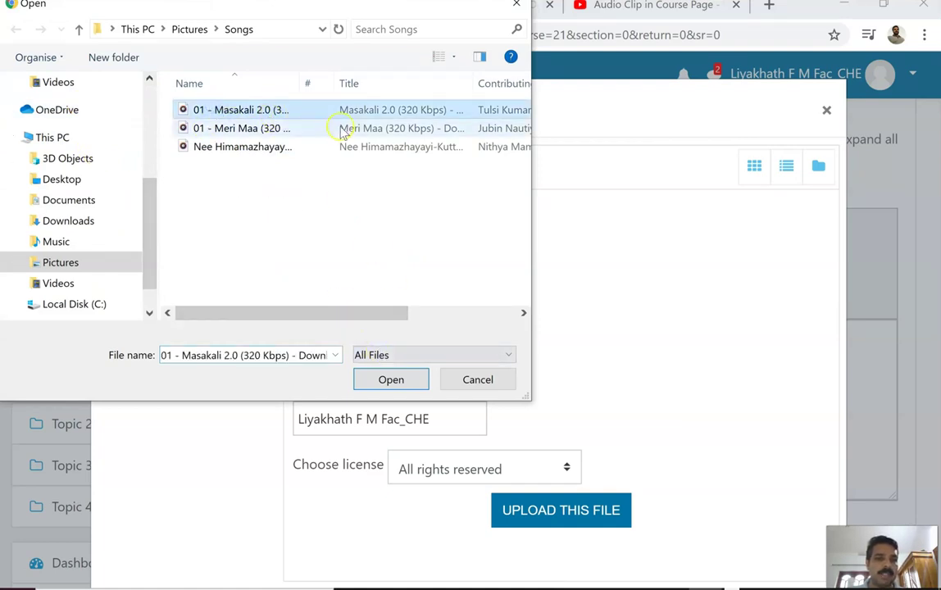
{"action": "left_click", "coordinate": [390, 380]}
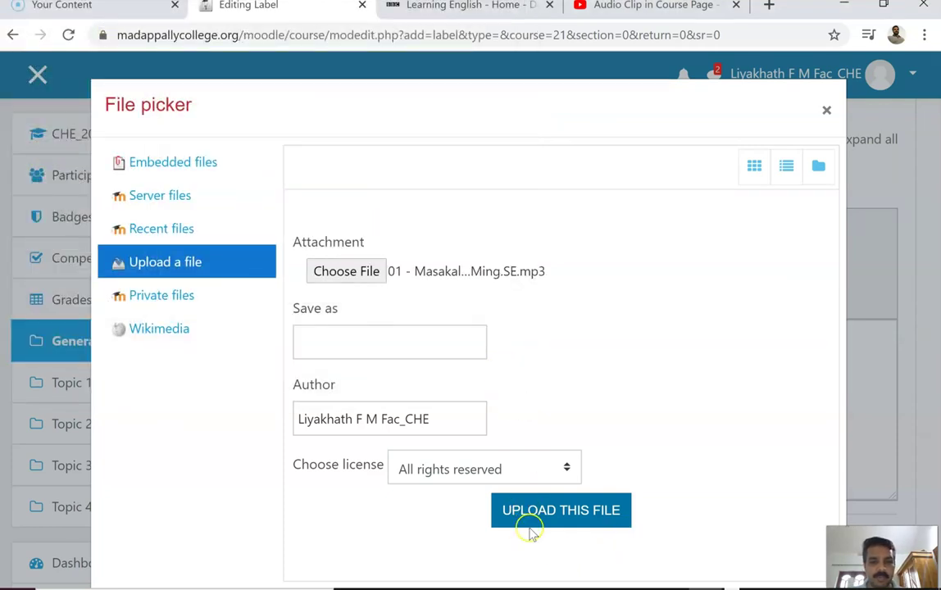
{"action": "left_click", "coordinate": [561, 511]}
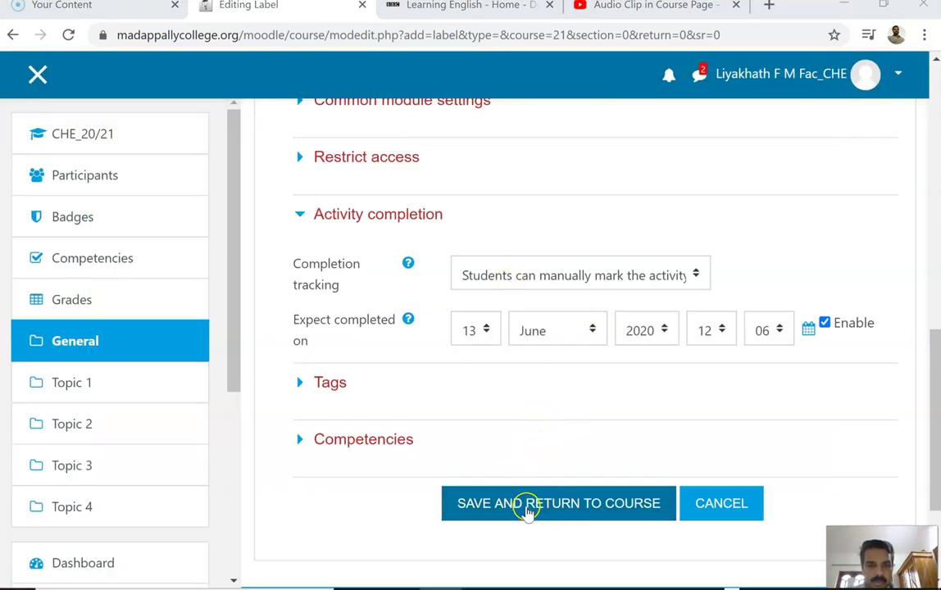
Save the label with the uploaded audio and return to the course page
{"action": "scroll", "coordinate": [557, 401], "scroll_direction": "up", "scroll_amount": 6}
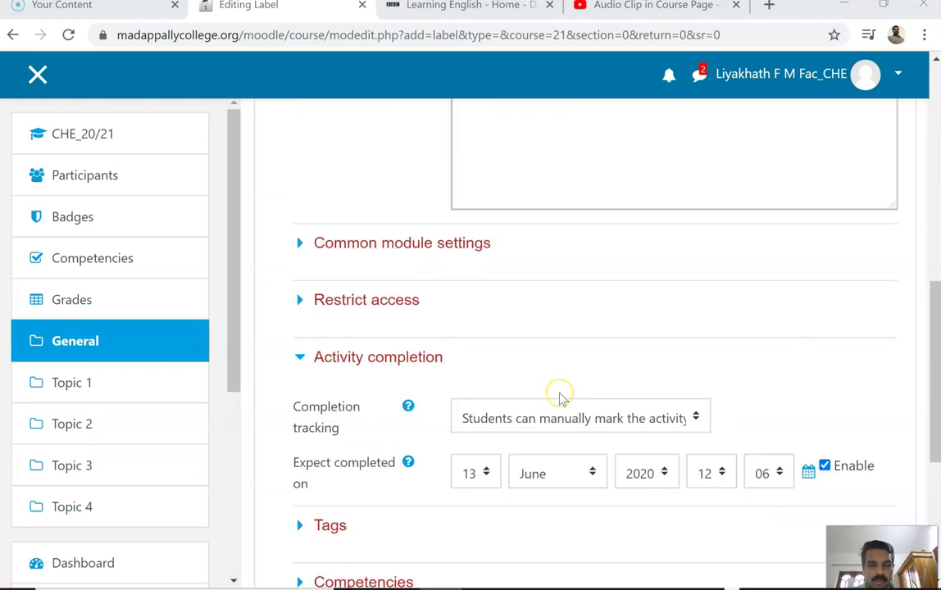
{"action": "scroll", "coordinate": [560, 399], "scroll_direction": "down", "scroll_amount": 10}
{"action": "left_click", "coordinate": [530, 410]}
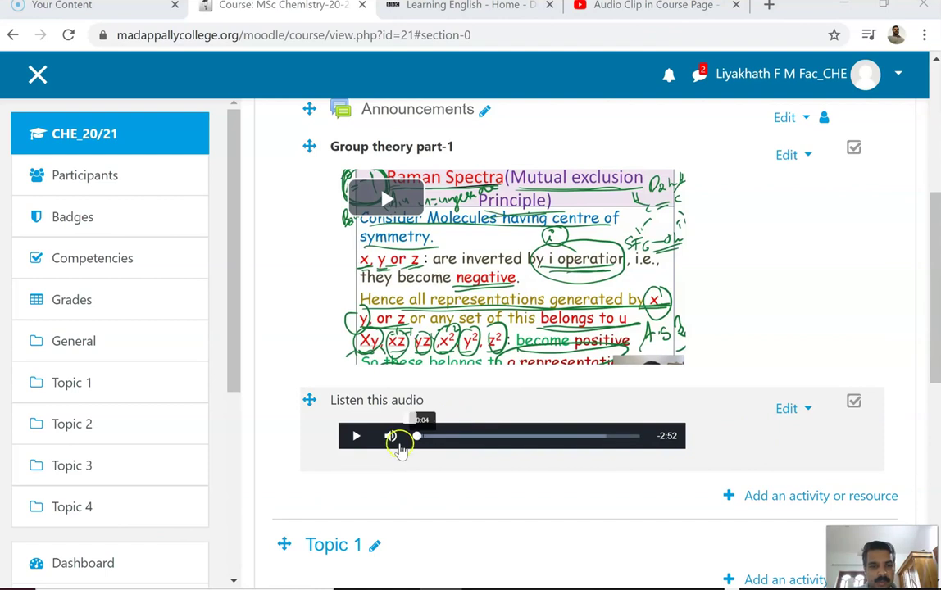
Play the audio under the "Listen this audio" label for a few seconds and pause it
{"action": "scroll", "coordinate": [342, 410], "scroll_direction": "down", "scroll_amount": 2}
{"action": "scroll", "coordinate": [368, 377], "scroll_direction": "up", "scroll_amount": 1}
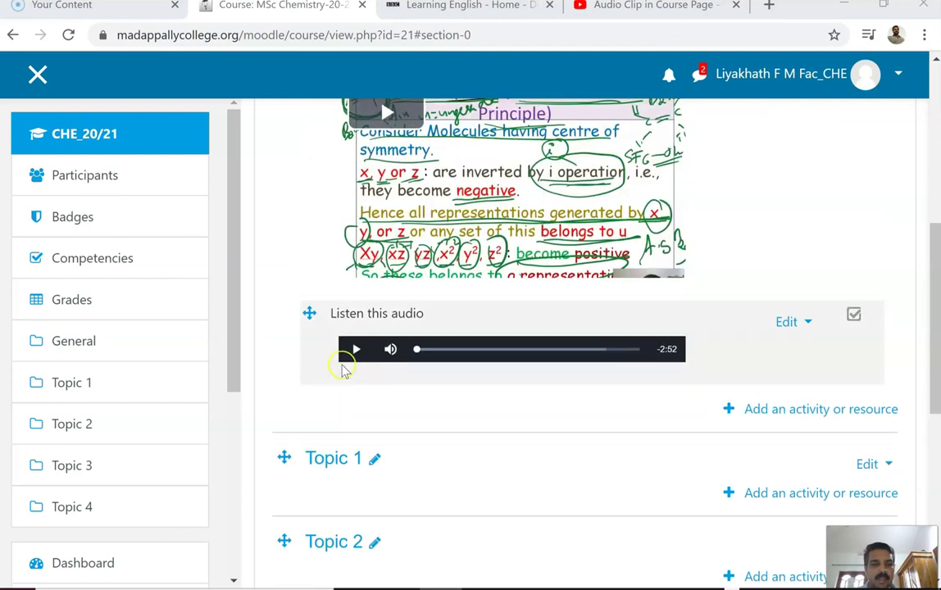
{"action": "left_click", "coordinate": [354, 350]}
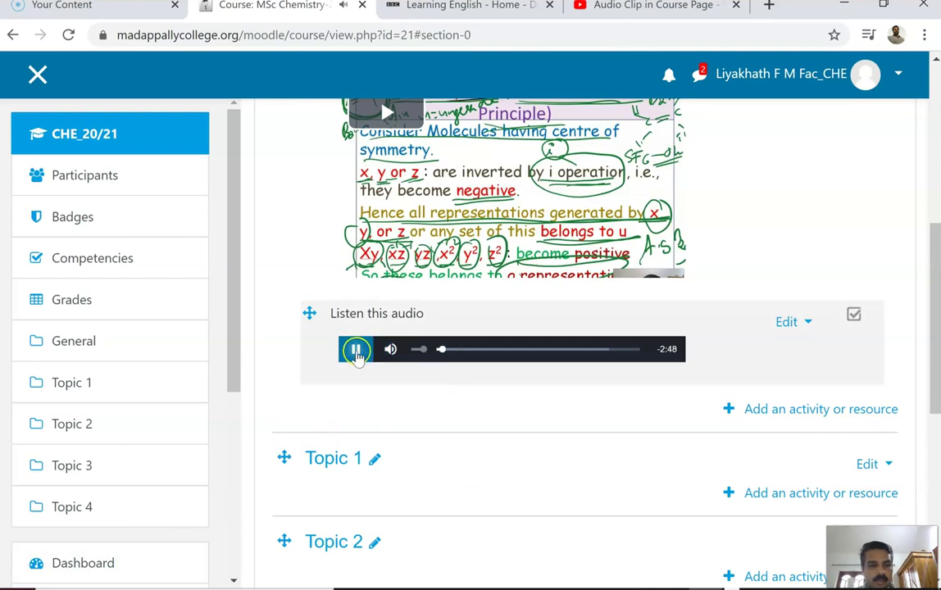
{"action": "left_click", "coordinate": [357, 352]}
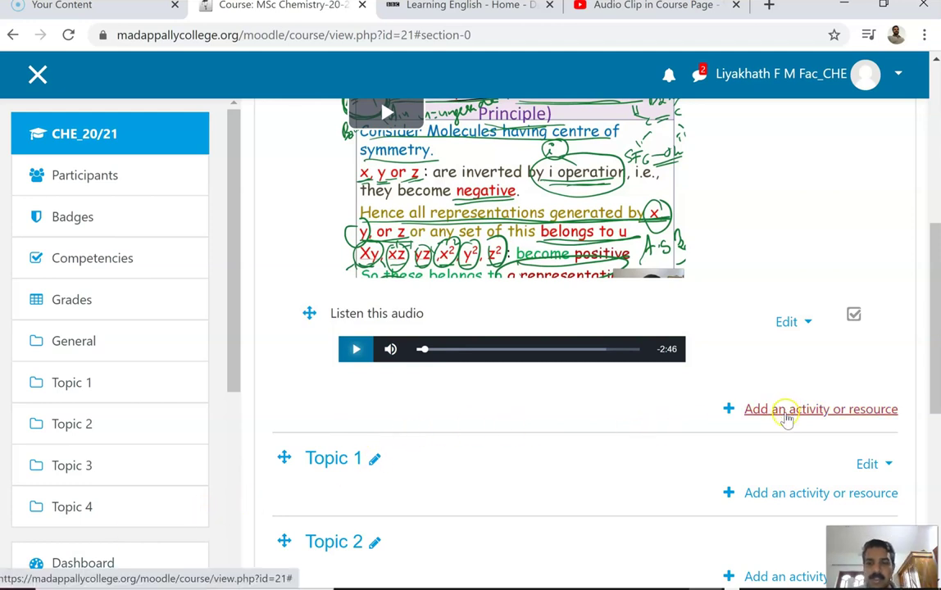
Add another label to the General section with the text "listen this audio"
{"action": "left_click", "coordinate": [787, 412]}
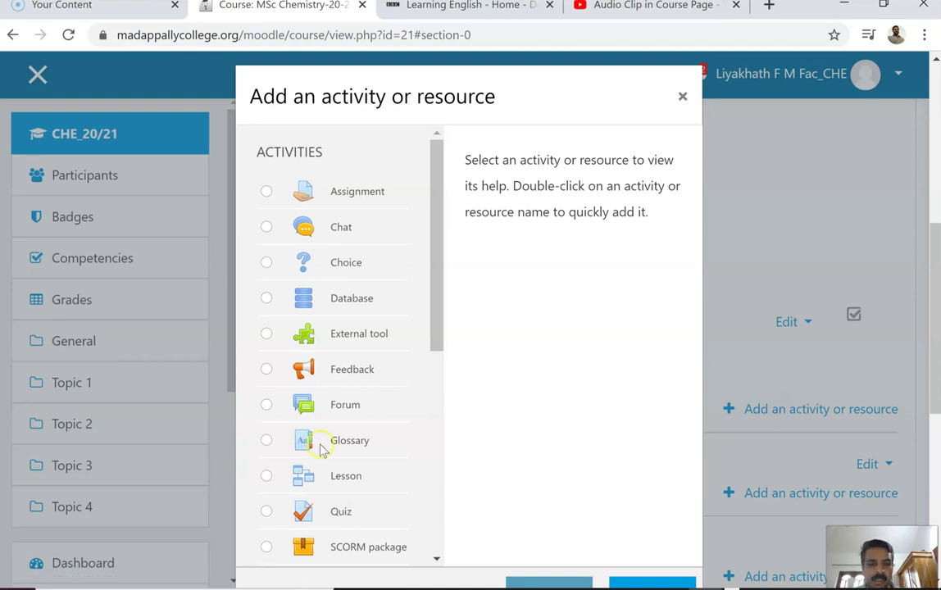
{"action": "scroll", "coordinate": [322, 449], "scroll_direction": "down", "scroll_amount": 5}
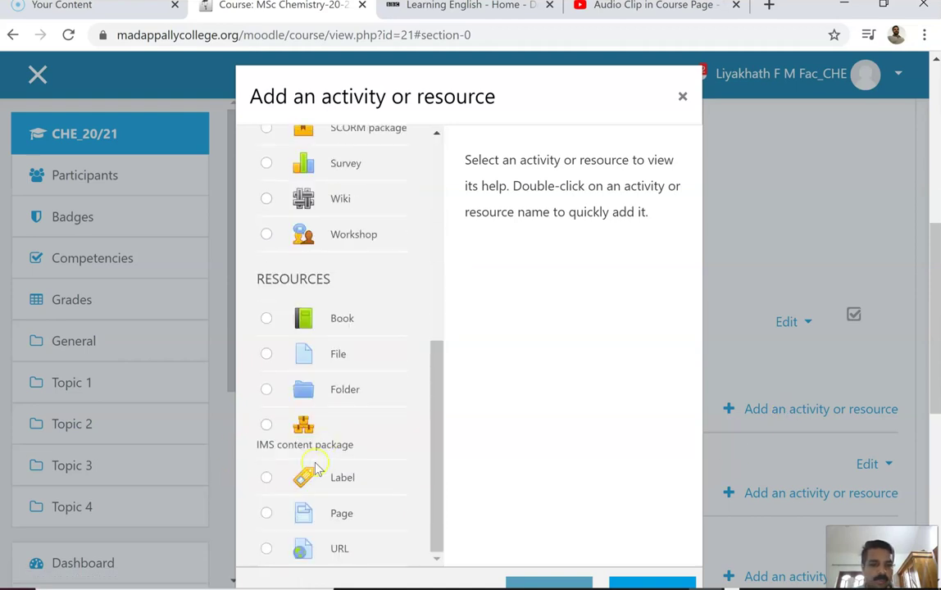
{"action": "left_click", "coordinate": [269, 478]}
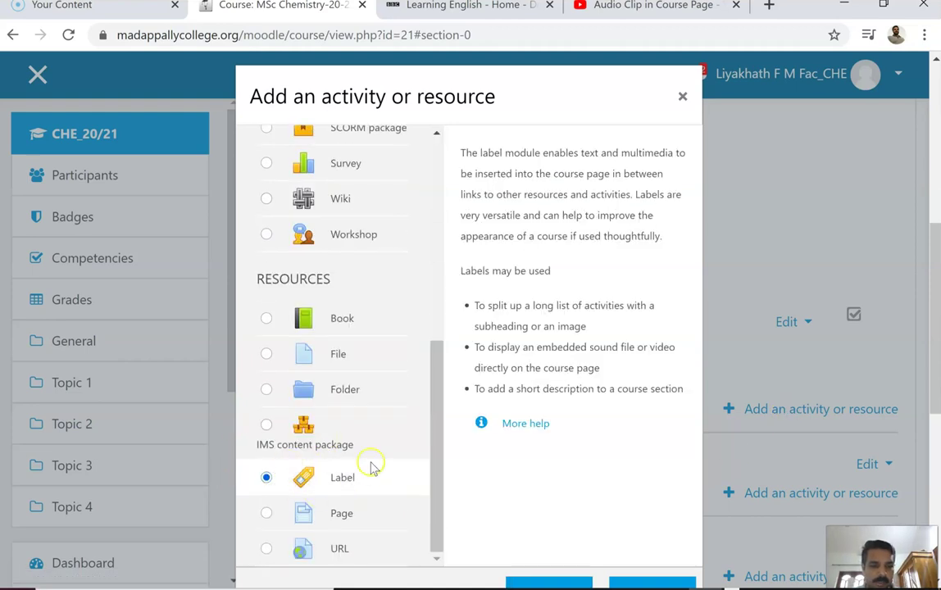
{"action": "scroll", "coordinate": [492, 492], "scroll_direction": "down", "scroll_amount": 3}
{"action": "left_click", "coordinate": [544, 418]}
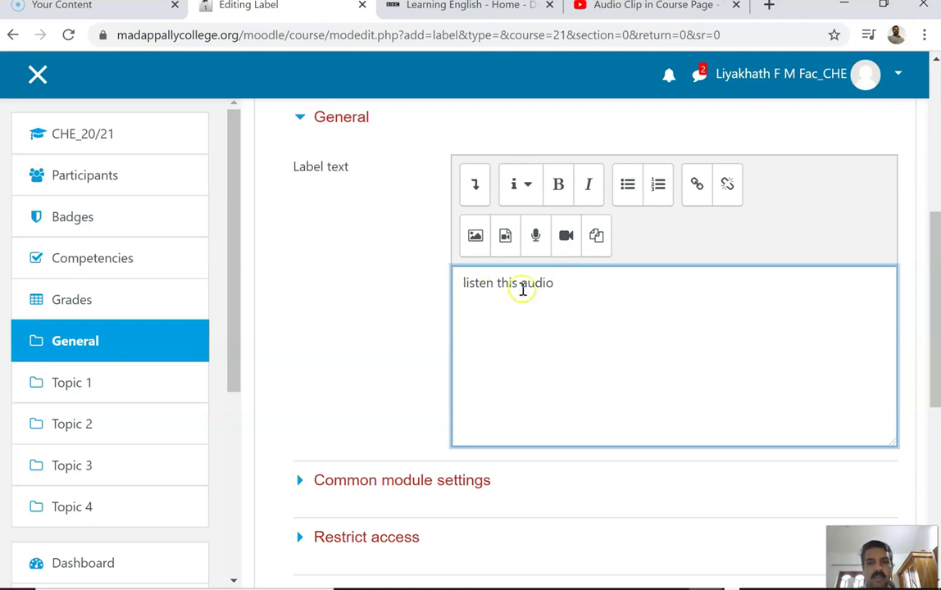
Start inserting media in the label, then copy the link to "Video Words in the News: Prison bank: Audio" from the BBC Learning English downloads page
{"action": "left_click", "coordinate": [505, 238]}
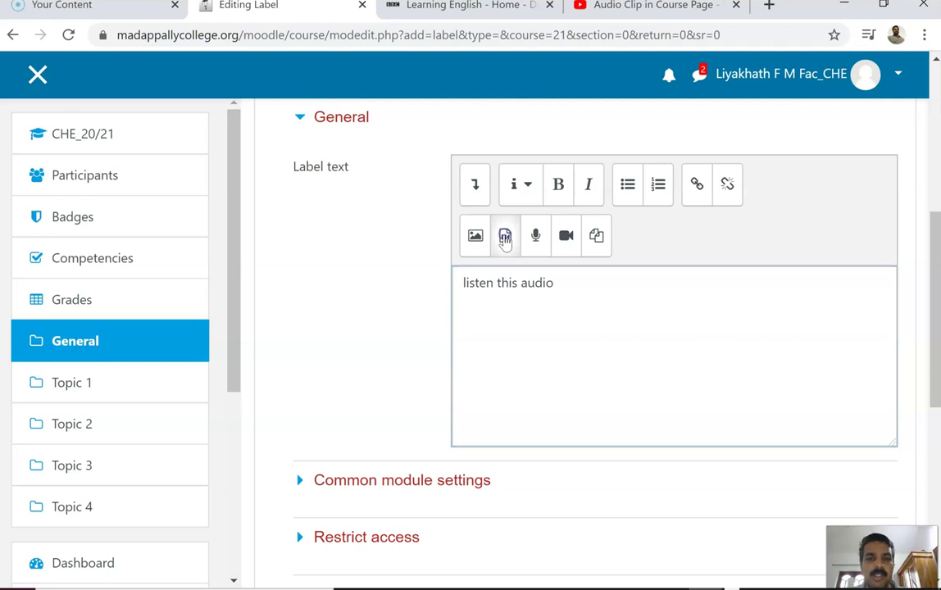
{"action": "left_click", "coordinate": [247, 323]}
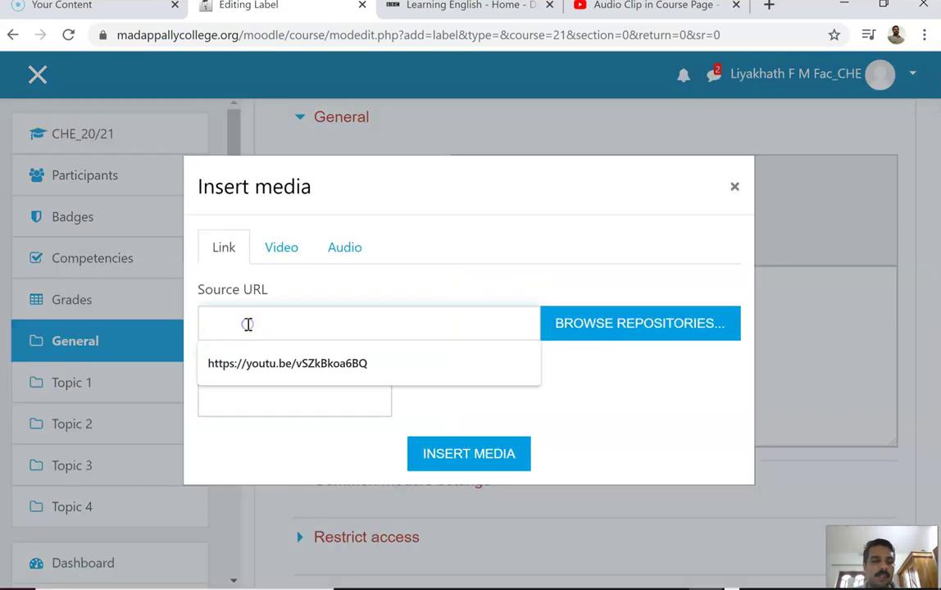
{"action": "left_click", "coordinate": [465, 6]}
{"action": "scroll", "coordinate": [279, 301], "scroll_direction": "down", "scroll_amount": 1}
{"action": "scroll", "coordinate": [270, 298], "scroll_direction": "up", "scroll_amount": 1}
{"action": "scroll", "coordinate": [300, 231], "scroll_direction": "down", "scroll_amount": 4}
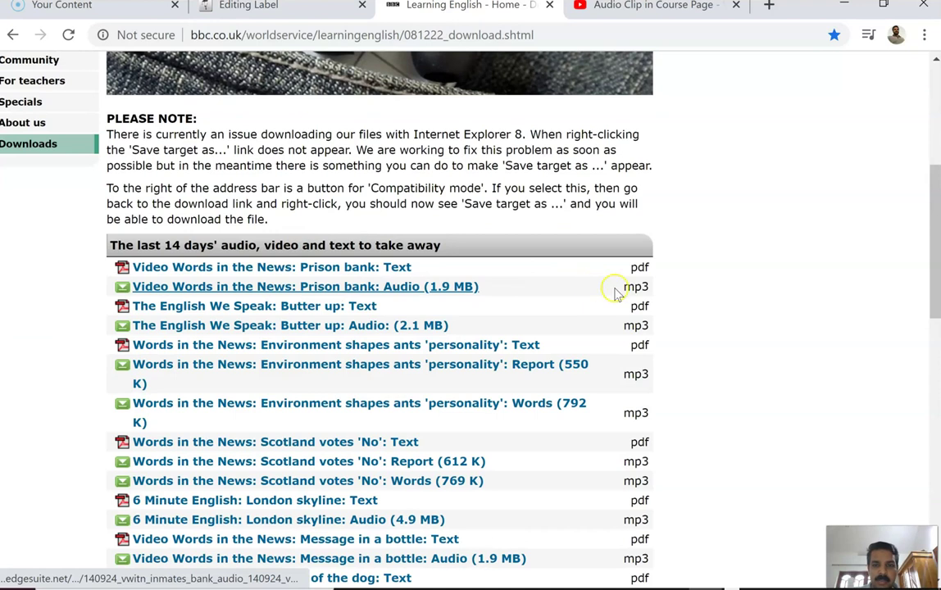
{"action": "right_click", "coordinate": [278, 287]}
{"action": "left_click", "coordinate": [344, 393]}
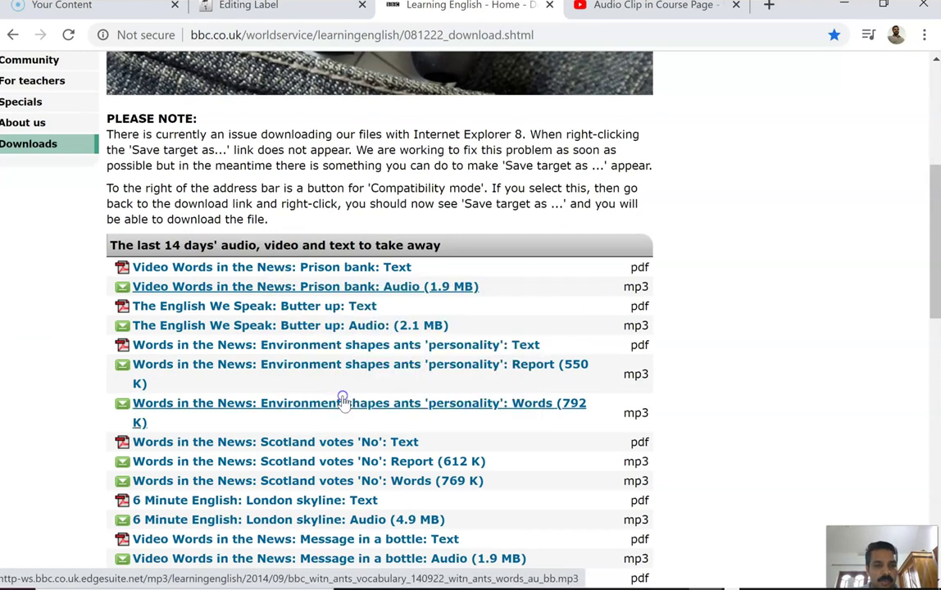
Return to the Moodle label and insert the copied BBC MP3 link as the media source URL, leaving the name empty
{"action": "left_click", "coordinate": [320, 12]}
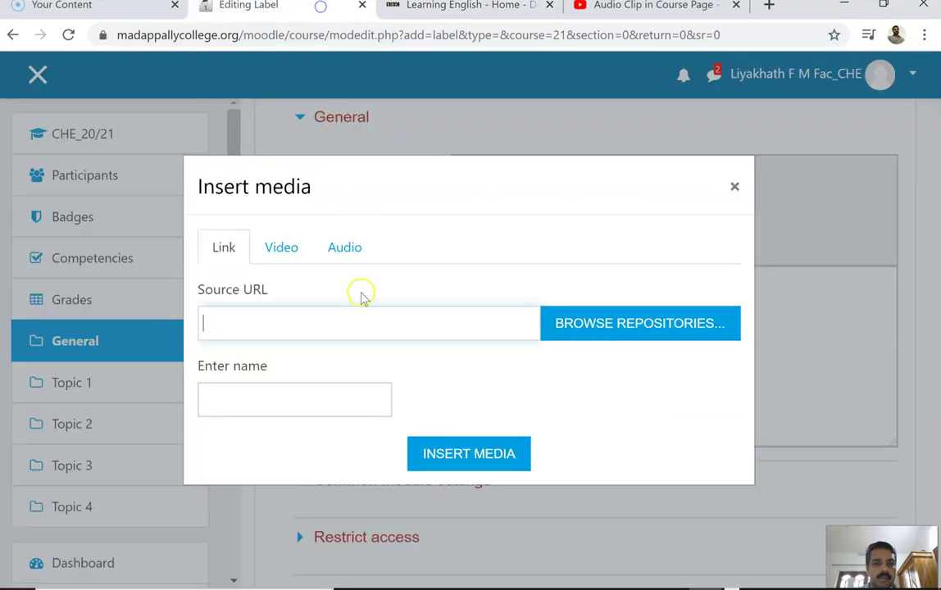
{"action": "left_click", "coordinate": [344, 322]}
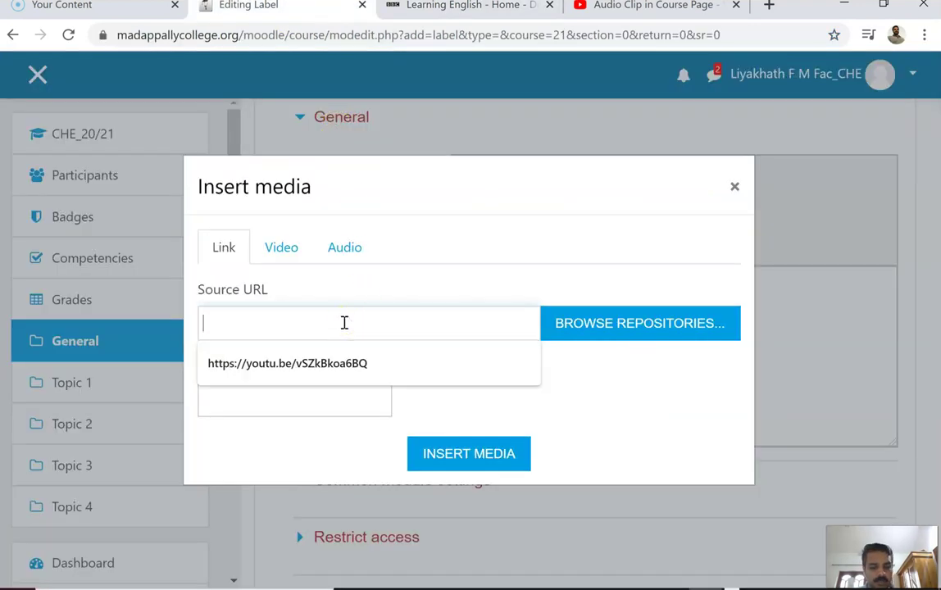
{"action": "key", "text": "ctrl+v"}
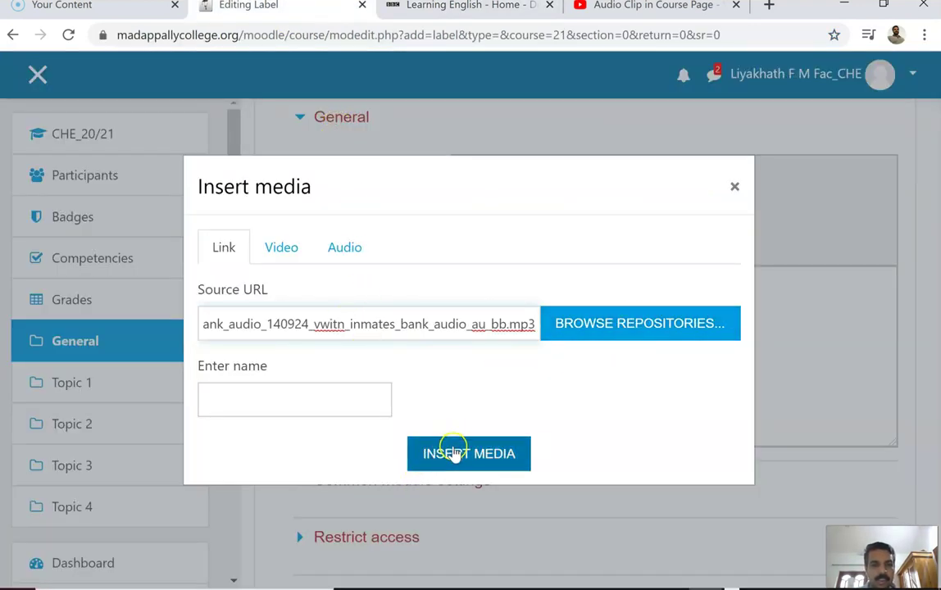
{"action": "left_click", "coordinate": [454, 453]}
Save the label with the linked BBC audio and return to the course page
{"action": "scroll", "coordinate": [656, 420], "scroll_direction": "down", "scroll_amount": 5}
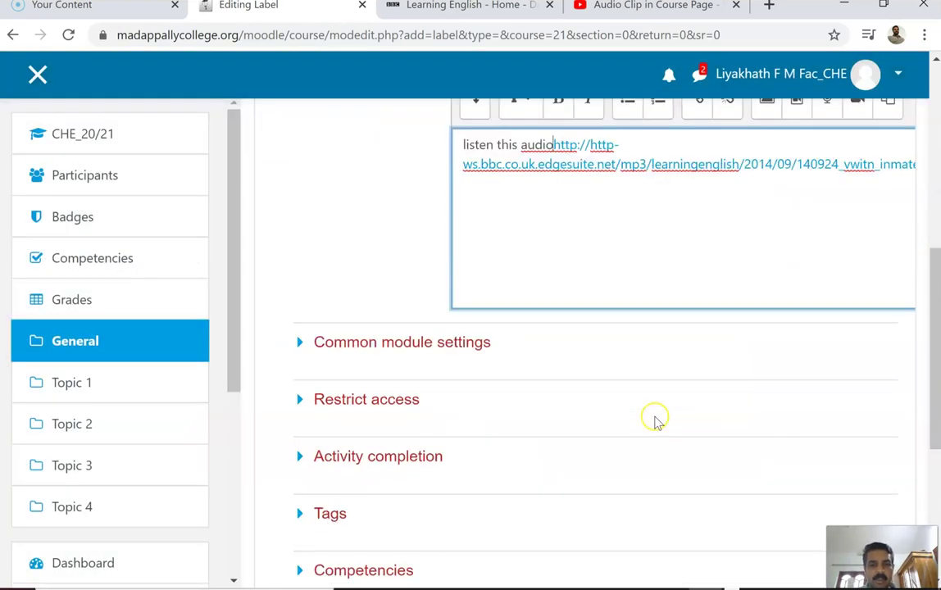
{"action": "scroll", "coordinate": [476, 327], "scroll_direction": "up", "scroll_amount": 2}
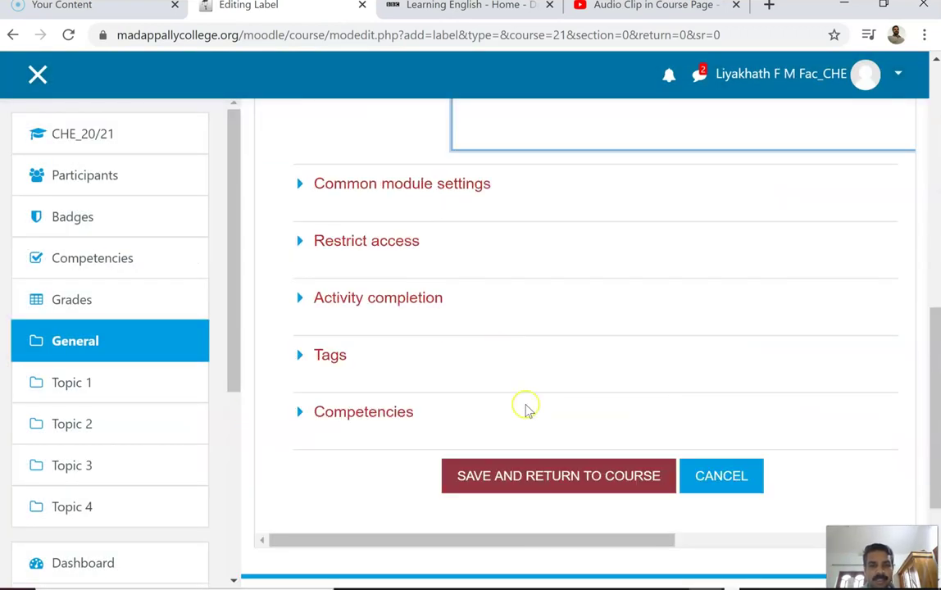
{"action": "left_click", "coordinate": [545, 482]}
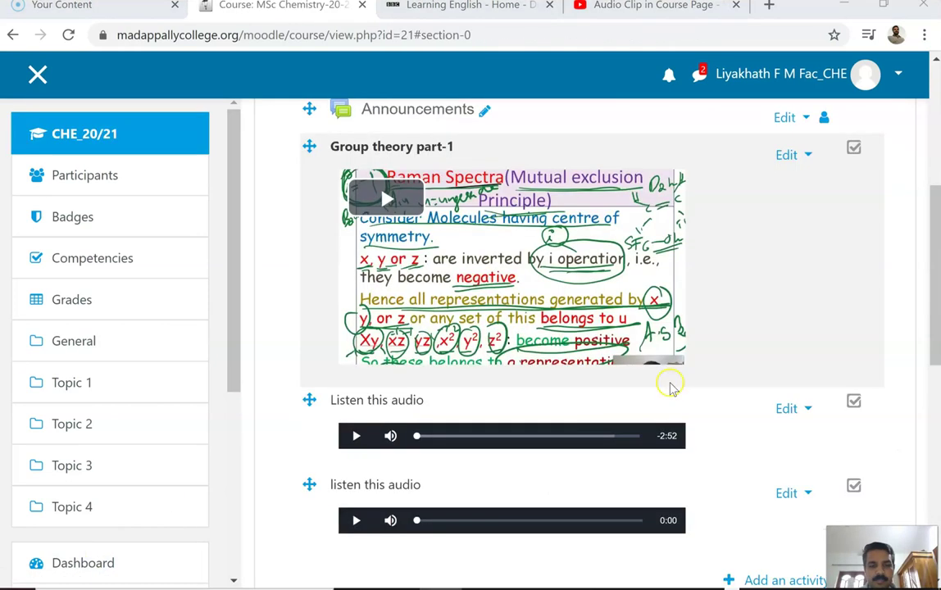
Play the linked audio in the "listen this audio" label on the course page to check it
{"action": "scroll", "coordinate": [668, 385], "scroll_direction": "down", "scroll_amount": 2}
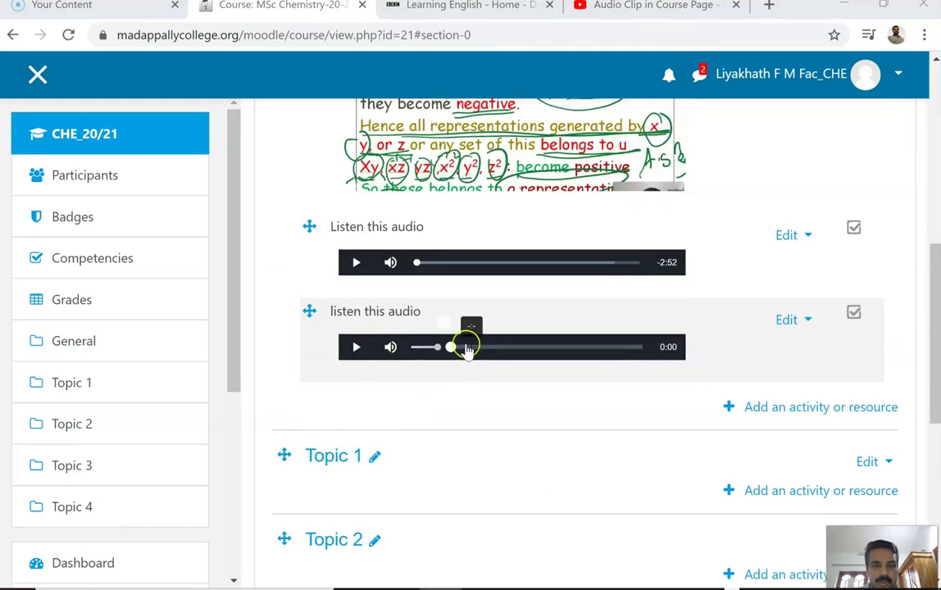
{"action": "left_click", "coordinate": [351, 348]}
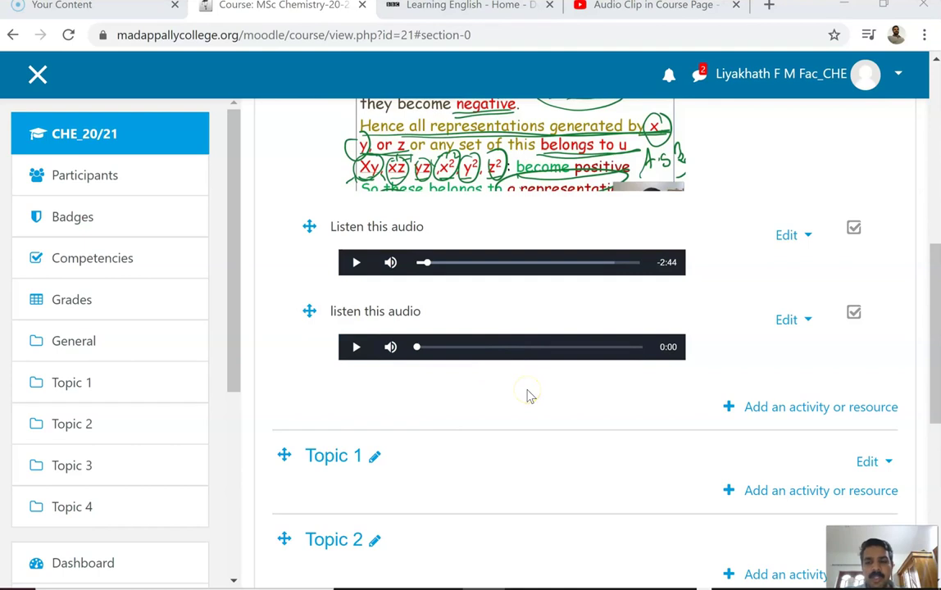
Add a Page resource to the General section of the course
{"action": "scroll", "coordinate": [525, 403], "scroll_direction": "down", "scroll_amount": 1}
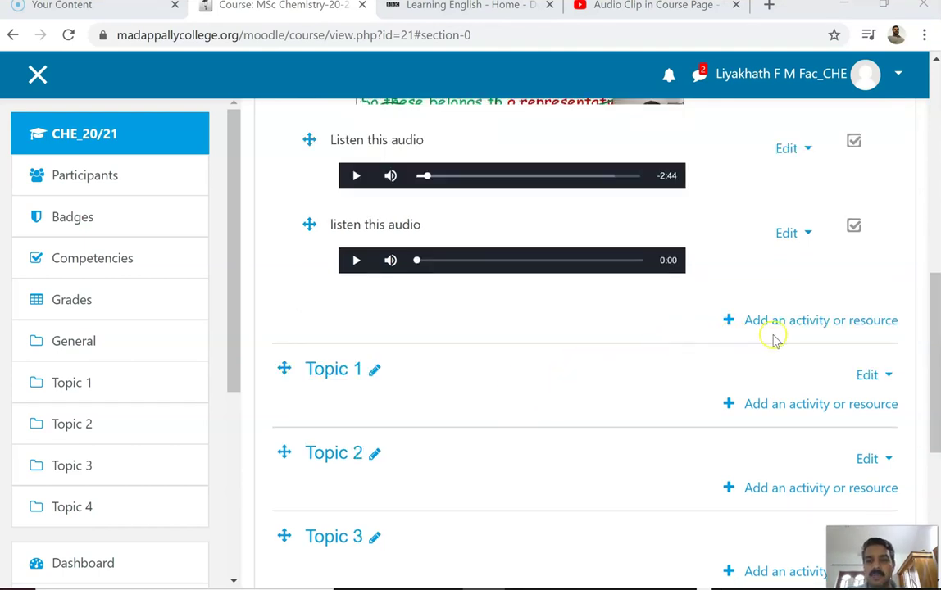
{"action": "left_click", "coordinate": [807, 321]}
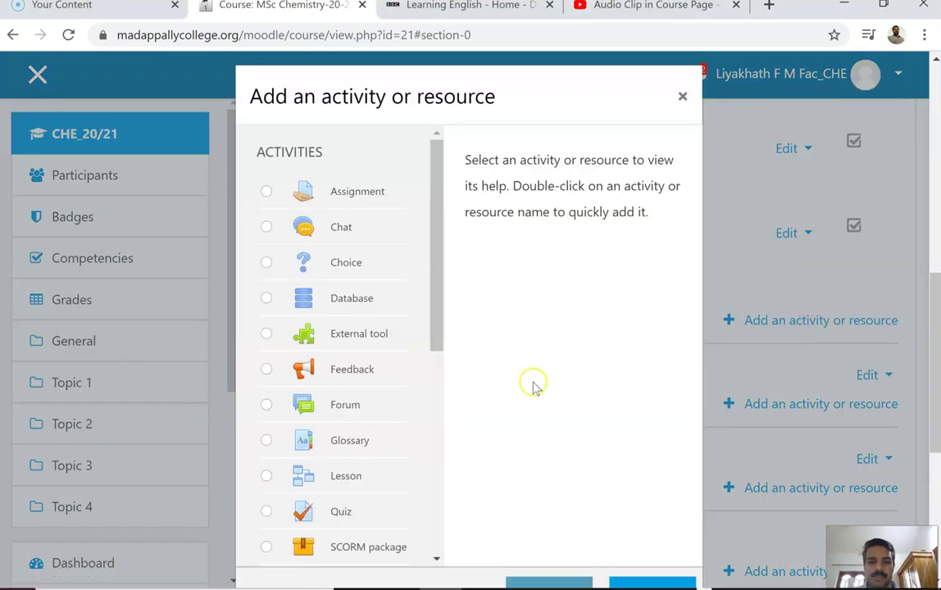
{"action": "scroll", "coordinate": [396, 398], "scroll_direction": "down", "scroll_amount": 2}
{"action": "scroll", "coordinate": [386, 205], "scroll_direction": "down", "scroll_amount": 5}
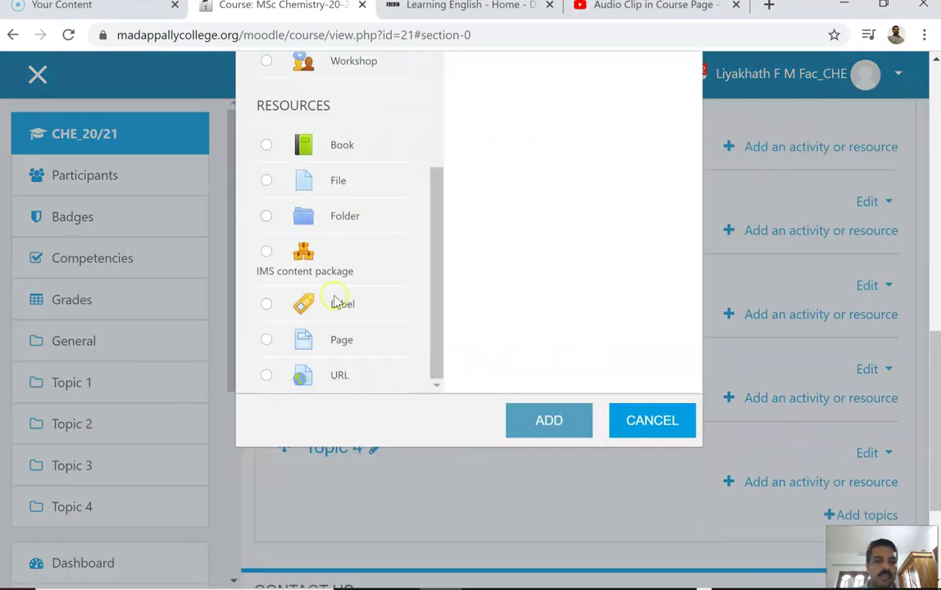
{"action": "scroll", "coordinate": [352, 246], "scroll_direction": "up", "scroll_amount": 2}
{"action": "scroll", "coordinate": [344, 205], "scroll_direction": "down", "scroll_amount": 2}
{"action": "scroll", "coordinate": [341, 244], "scroll_direction": "down", "scroll_amount": 2}
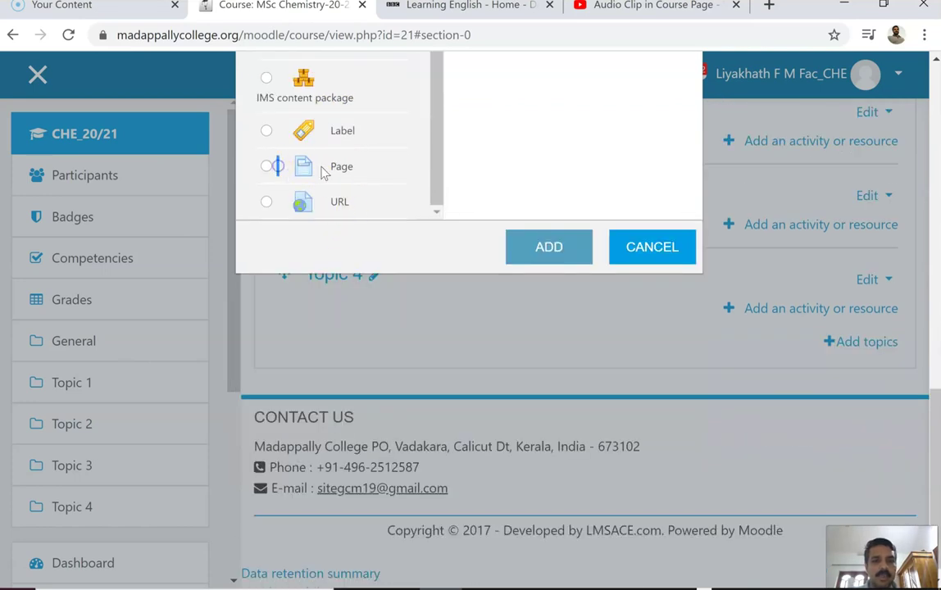
{"action": "left_click", "coordinate": [266, 167]}
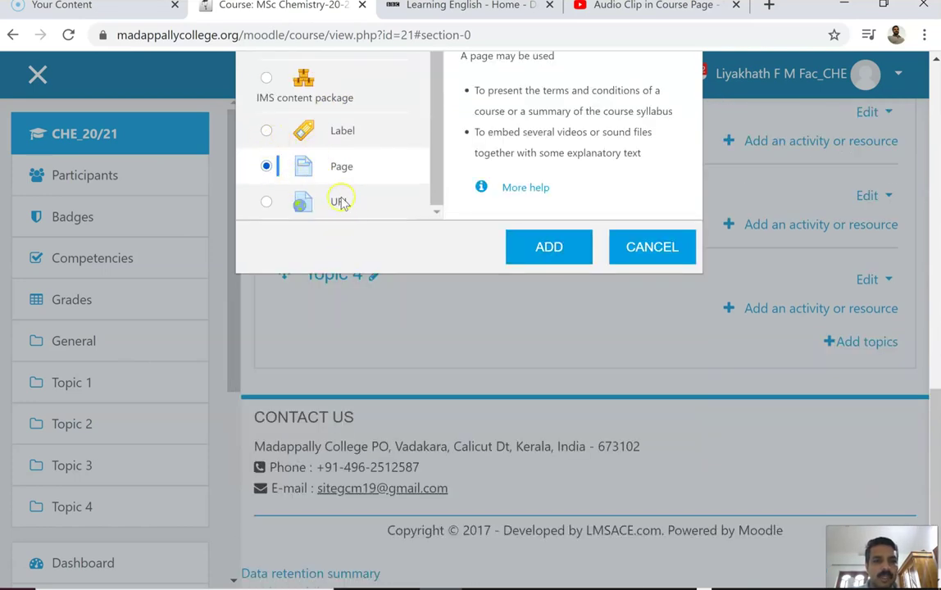
{"action": "left_click", "coordinate": [510, 246]}
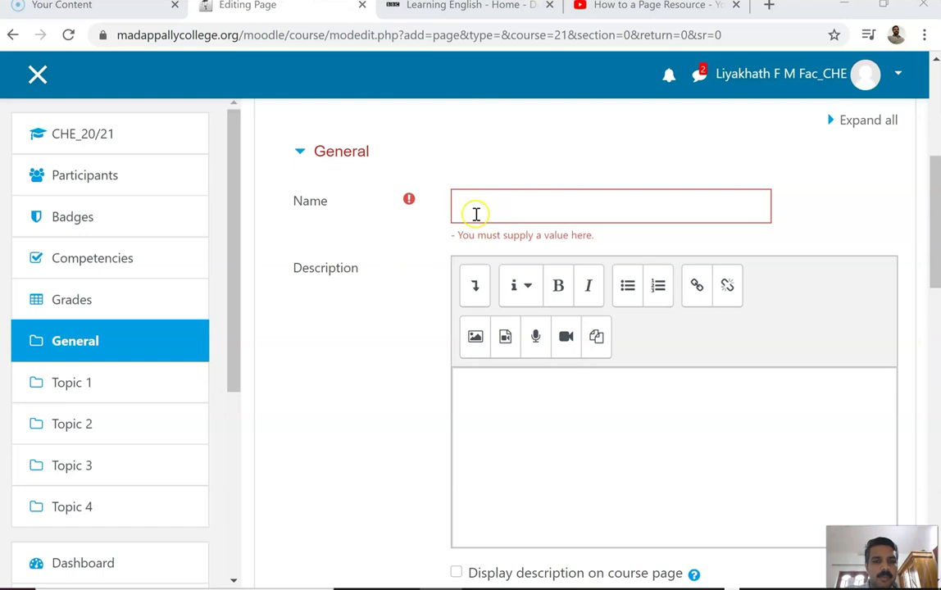
Name the page "Reading MAterial"
{"action": "left_click", "coordinate": [484, 212]}
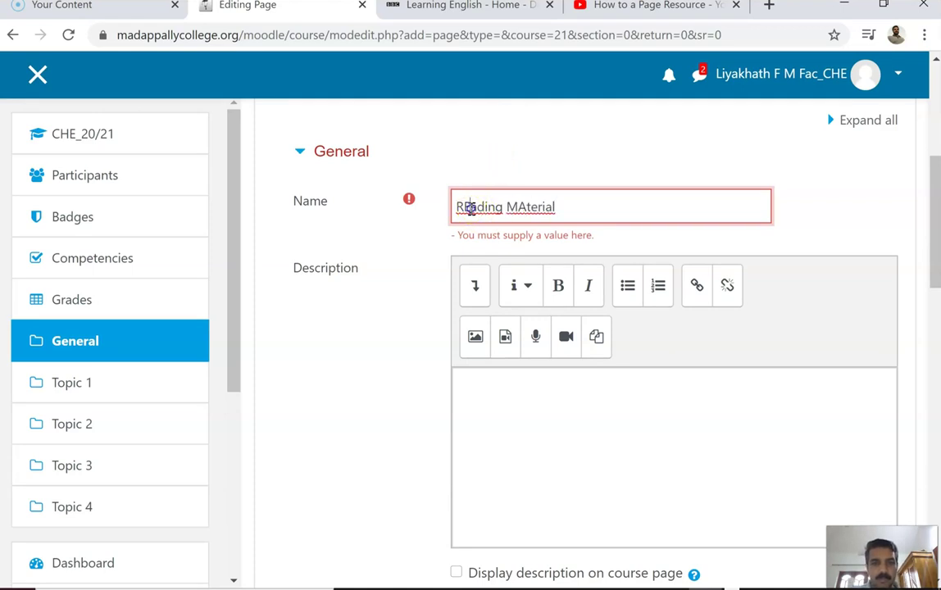
{"action": "key", "text": "BackSpace"}
{"action": "type", "text": "e"}
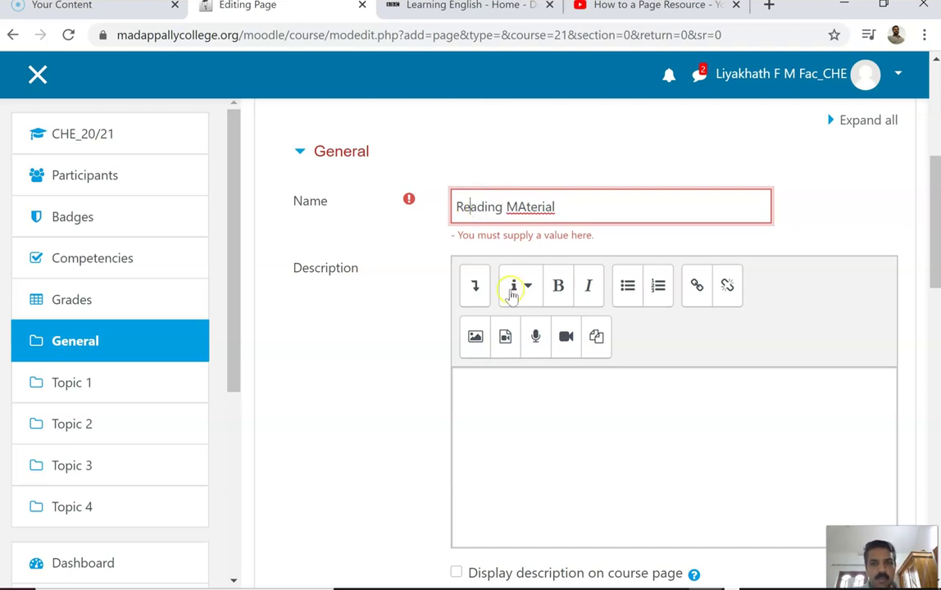
Enter the description "Read this material" and enable displaying it on the course page
{"action": "left_click", "coordinate": [490, 388]}
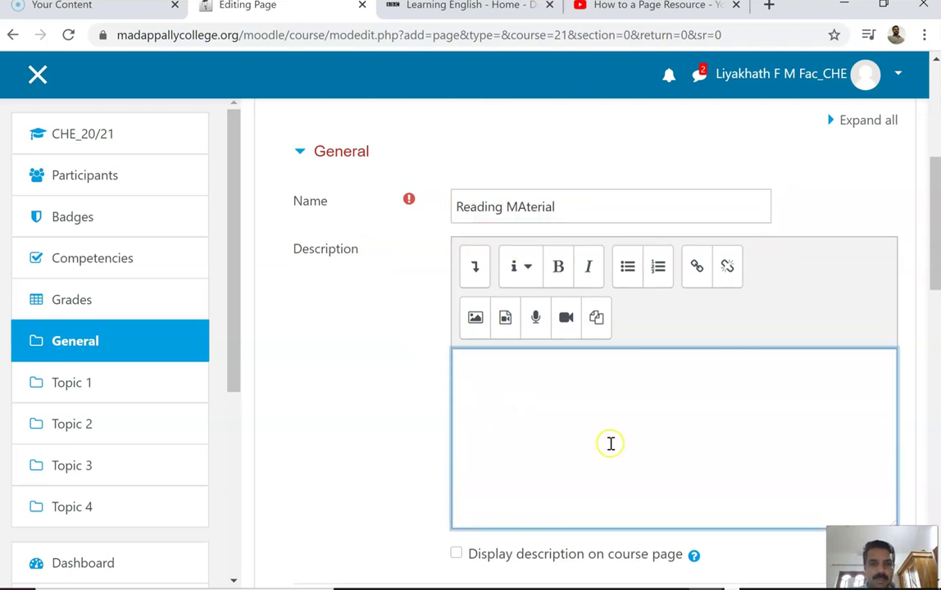
{"action": "scroll", "coordinate": [374, 276], "scroll_direction": "down", "scroll_amount": 2}
{"action": "scroll", "coordinate": [387, 373], "scroll_direction": "up", "scroll_amount": 3}
{"action": "scroll", "coordinate": [388, 373], "scroll_direction": "down", "scroll_amount": 1}
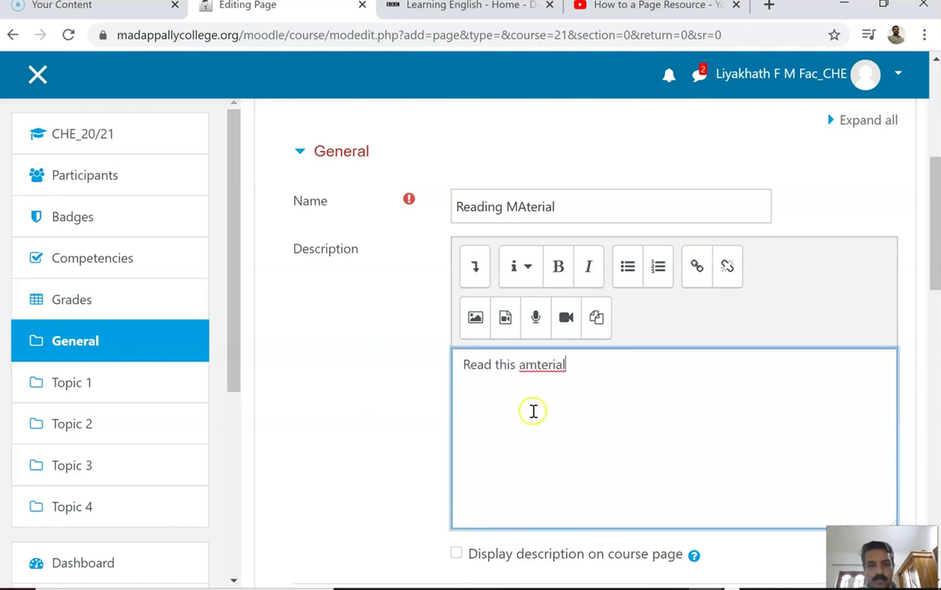
{"action": "left_click_drag", "start_coordinate": [566, 368], "coordinate": [522, 369]}
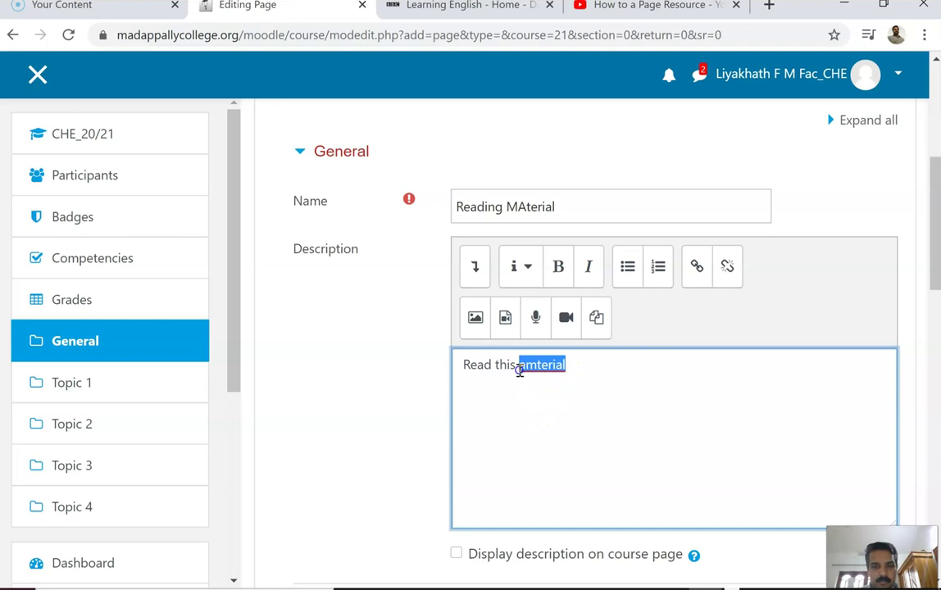
{"action": "type", "text": "m"}
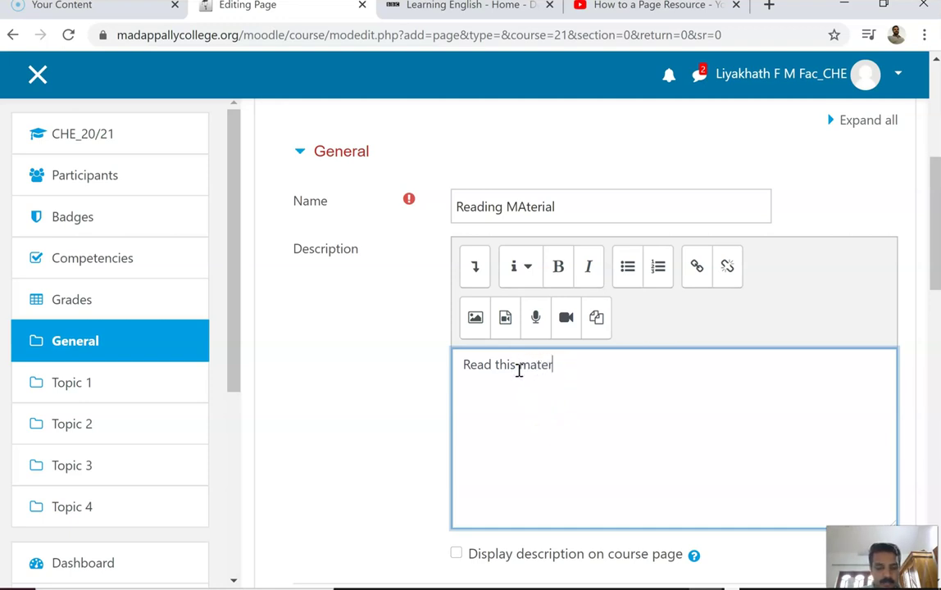
{"action": "scroll", "coordinate": [585, 375], "scroll_direction": "down", "scroll_amount": 2}
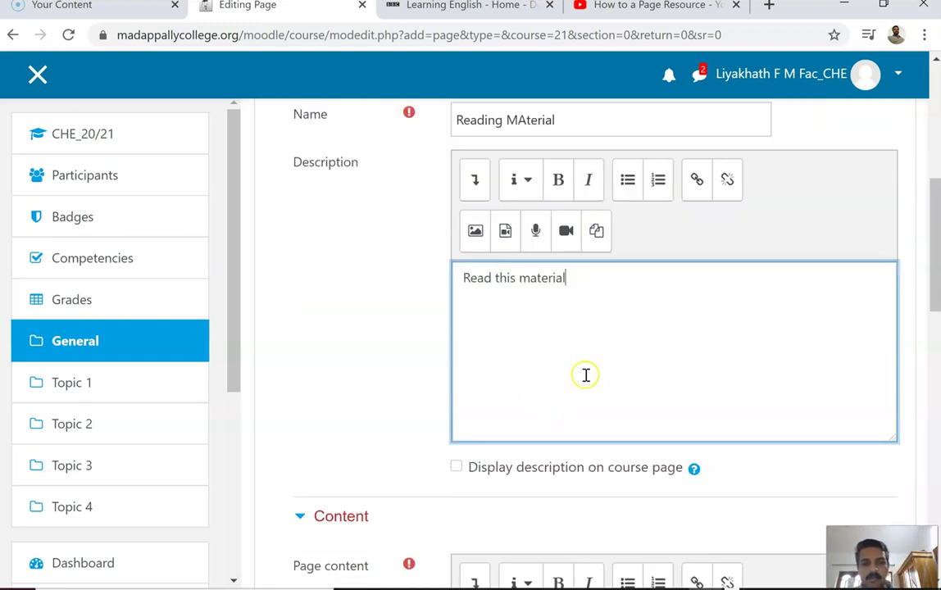
{"action": "scroll", "coordinate": [601, 351], "scroll_direction": "down", "scroll_amount": 2}
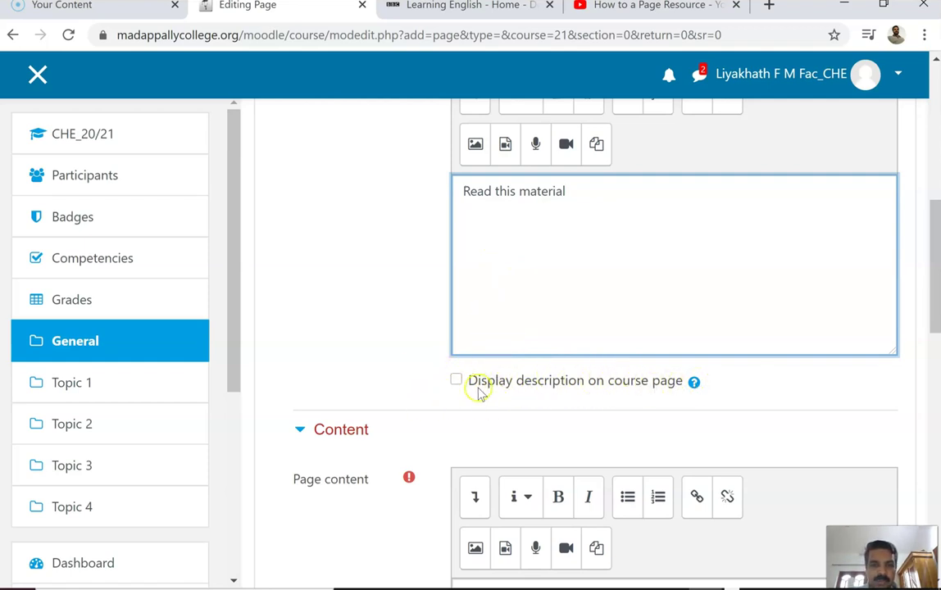
{"action": "left_click", "coordinate": [457, 412]}
Paste the copied introduction of the Wikipedia group theory article into the page content
{"action": "scroll", "coordinate": [563, 391], "scroll_direction": "down", "scroll_amount": 2}
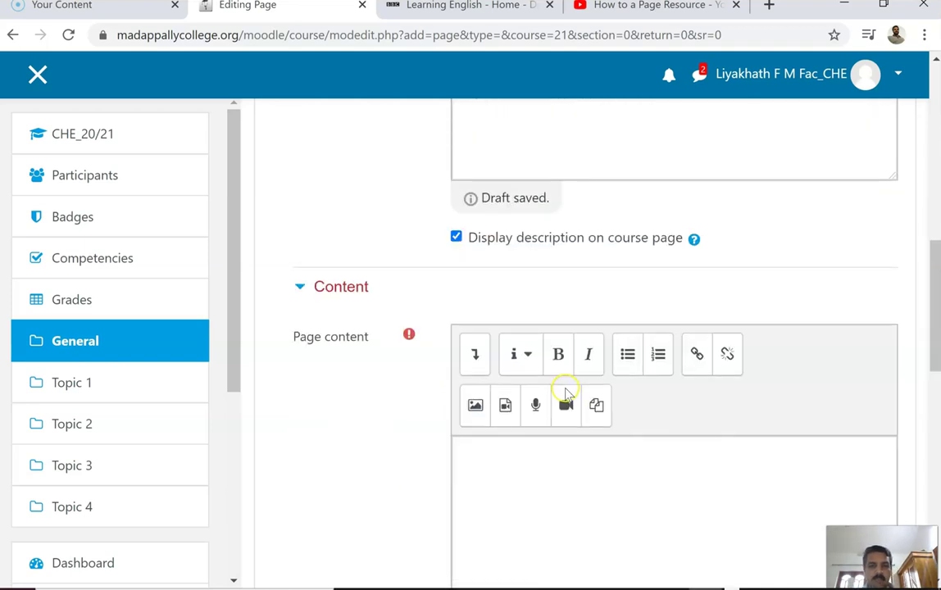
{"action": "scroll", "coordinate": [565, 393], "scroll_direction": "down", "scroll_amount": 3}
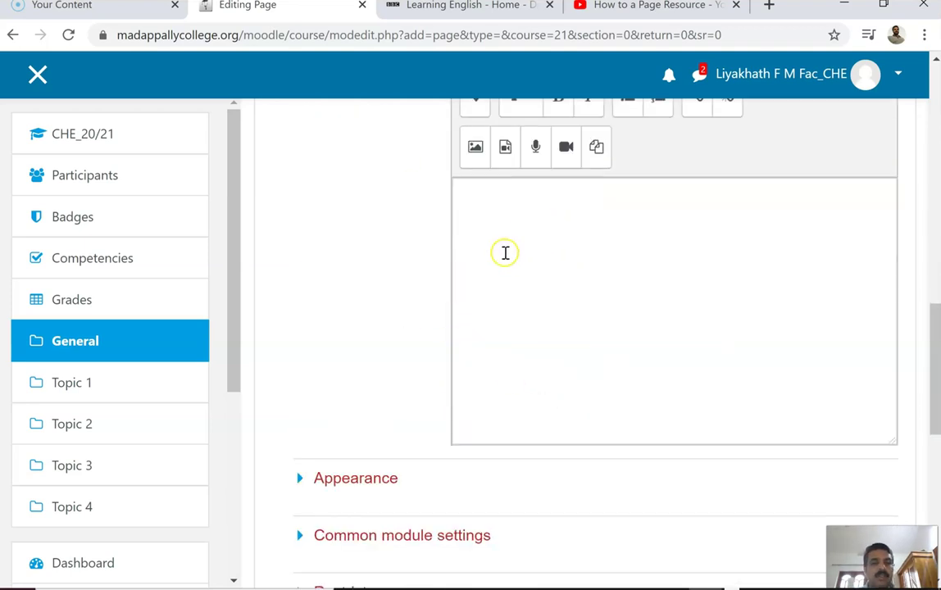
{"action": "scroll", "coordinate": [495, 245], "scroll_direction": "up", "scroll_amount": 2}
{"action": "scroll", "coordinate": [516, 410], "scroll_direction": "down", "scroll_amount": 1}
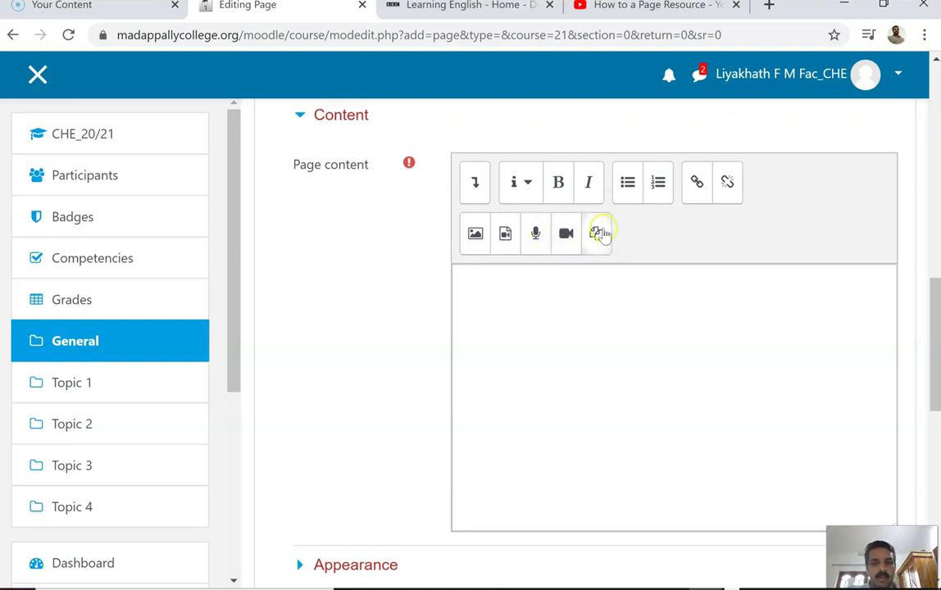
{"action": "left_click", "coordinate": [501, 302]}
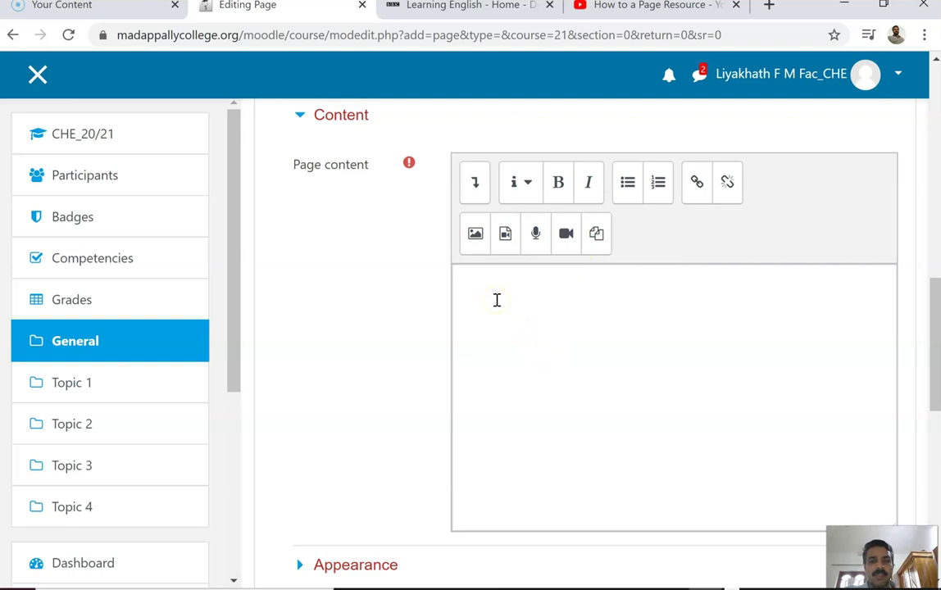
{"action": "left_click", "coordinate": [492, 302]}
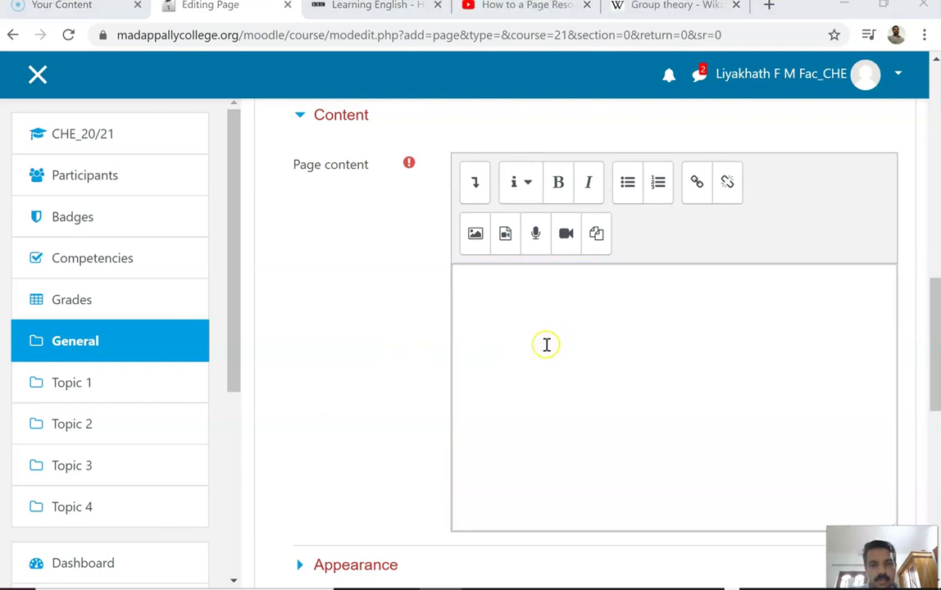
{"action": "left_click", "coordinate": [533, 321]}
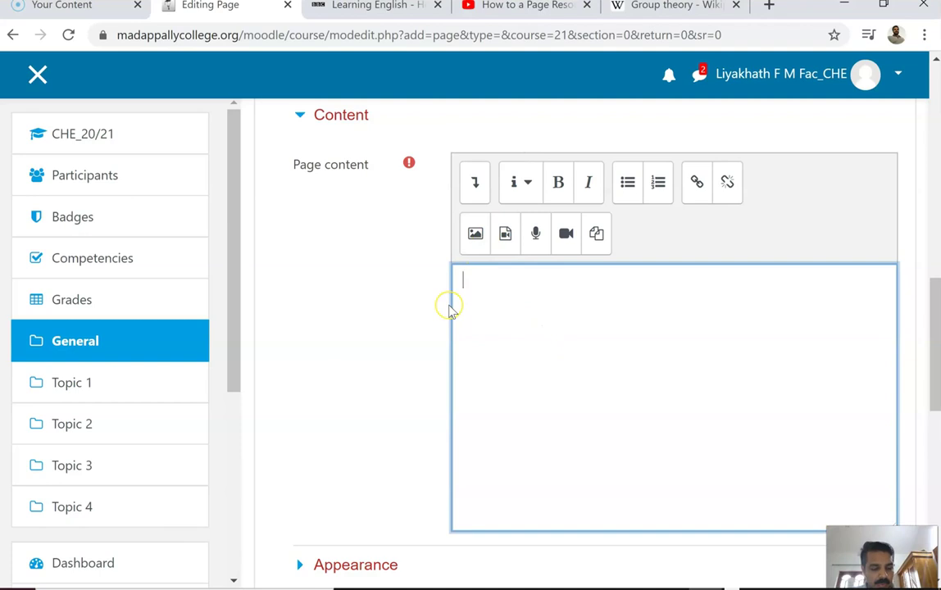
{"action": "key", "text": "ctrl+v"}
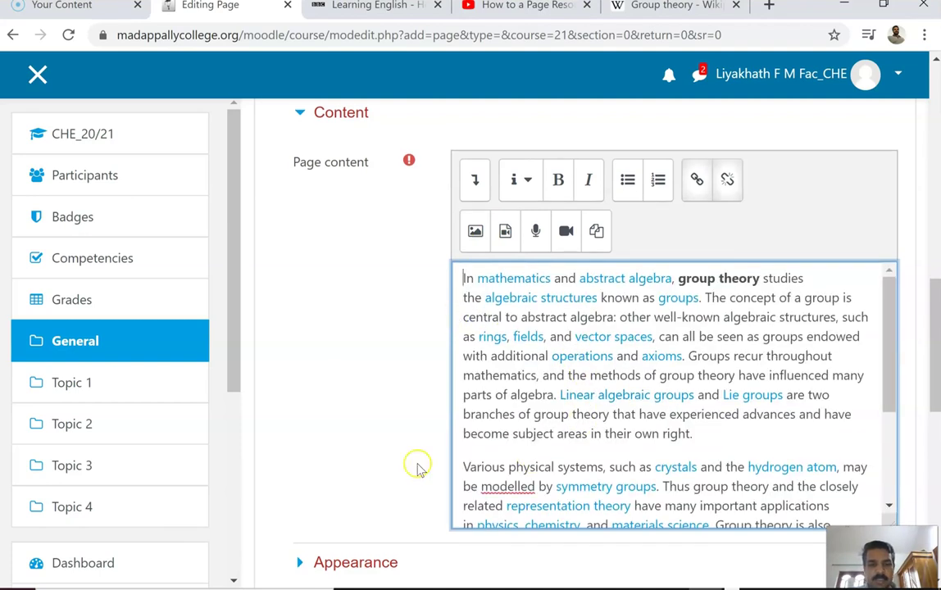
Set completion tracking to "Show activity as complete when conditions are met" and enable the expected completion date
{"action": "scroll", "coordinate": [418, 466], "scroll_direction": "down", "scroll_amount": 5}
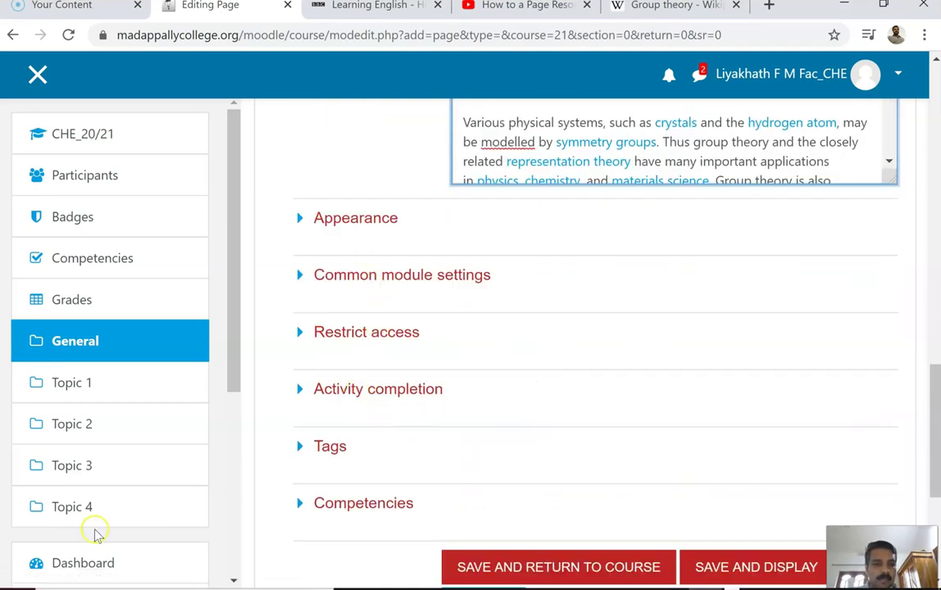
{"action": "left_click", "coordinate": [355, 217]}
{"action": "left_click", "coordinate": [378, 388]}
{"action": "scroll", "coordinate": [611, 273], "scroll_direction": "down", "scroll_amount": 1}
{"action": "scroll", "coordinate": [462, 311], "scroll_direction": "up", "scroll_amount": 1}
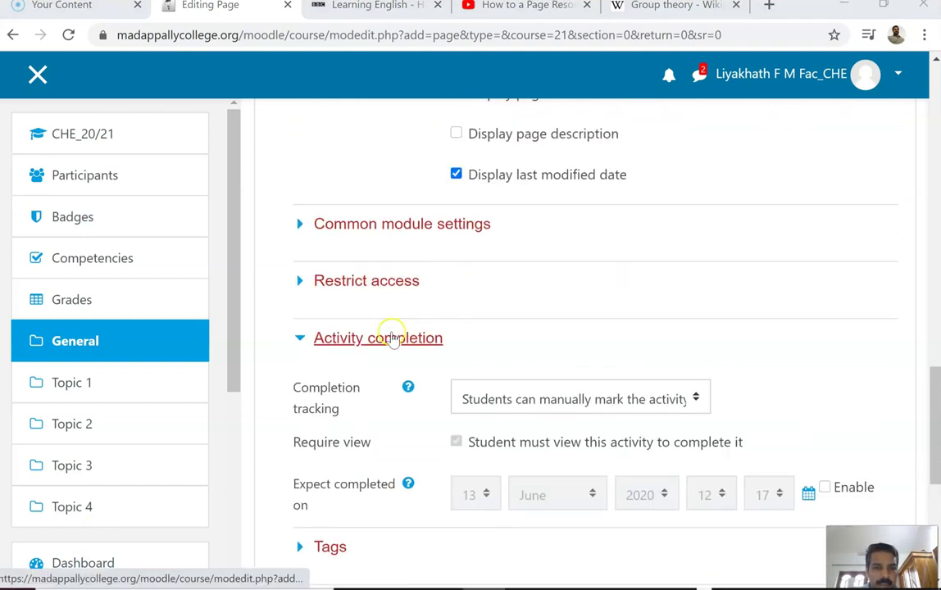
{"action": "left_click", "coordinate": [392, 337]}
{"action": "left_click", "coordinate": [393, 336]}
{"action": "scroll", "coordinate": [441, 288], "scroll_direction": "down", "scroll_amount": 2}
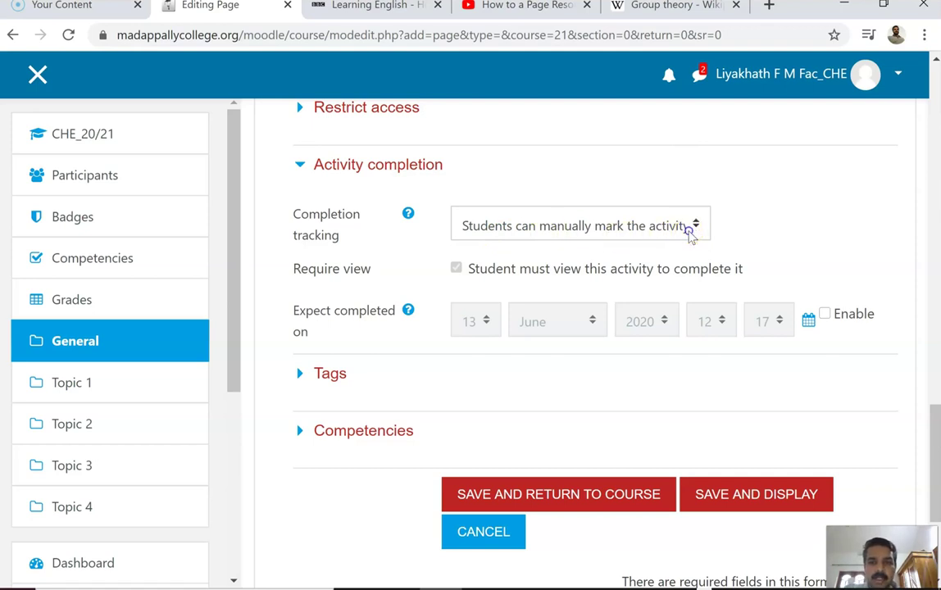
{"action": "left_click", "coordinate": [690, 230]}
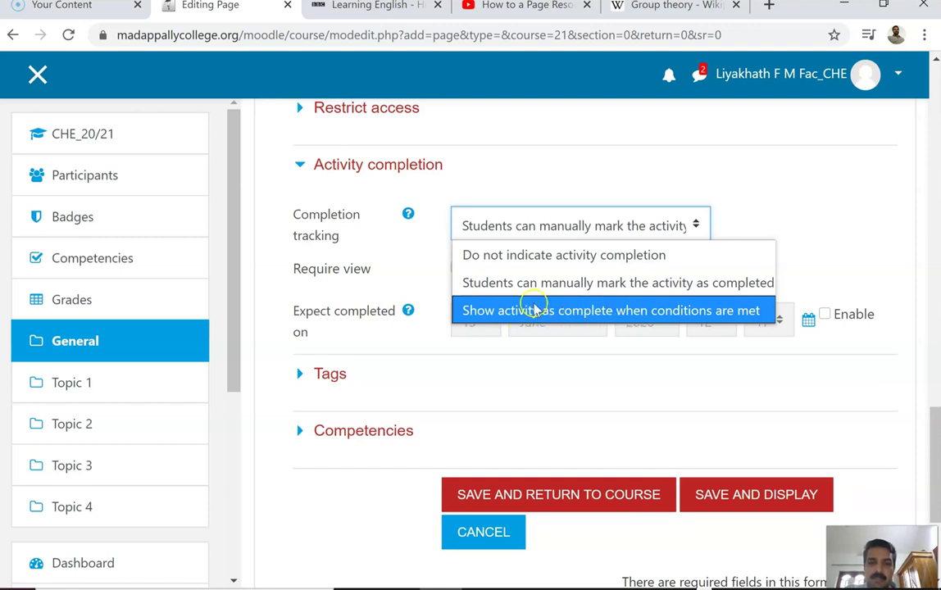
{"action": "left_click", "coordinate": [579, 320]}
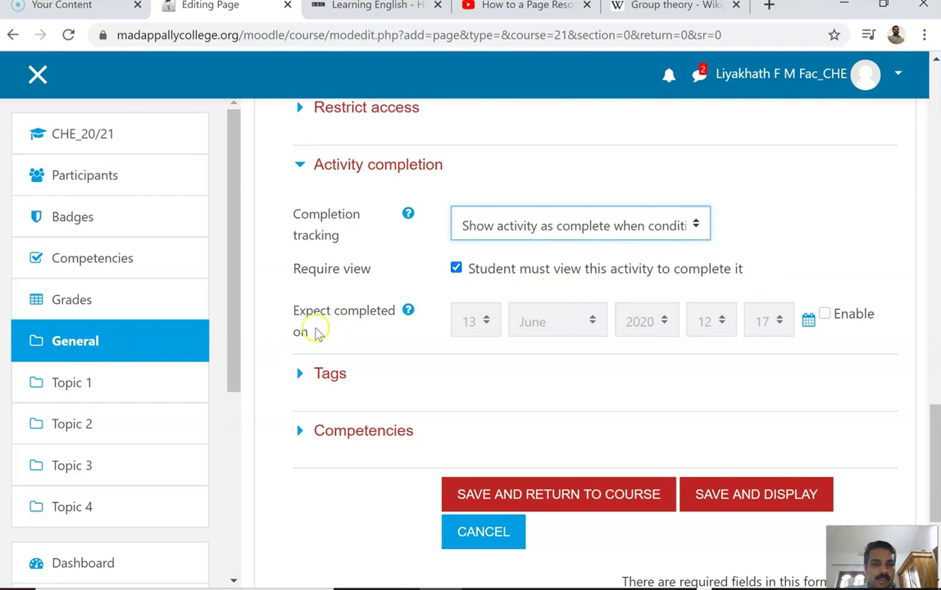
{"action": "left_click", "coordinate": [824, 318]}
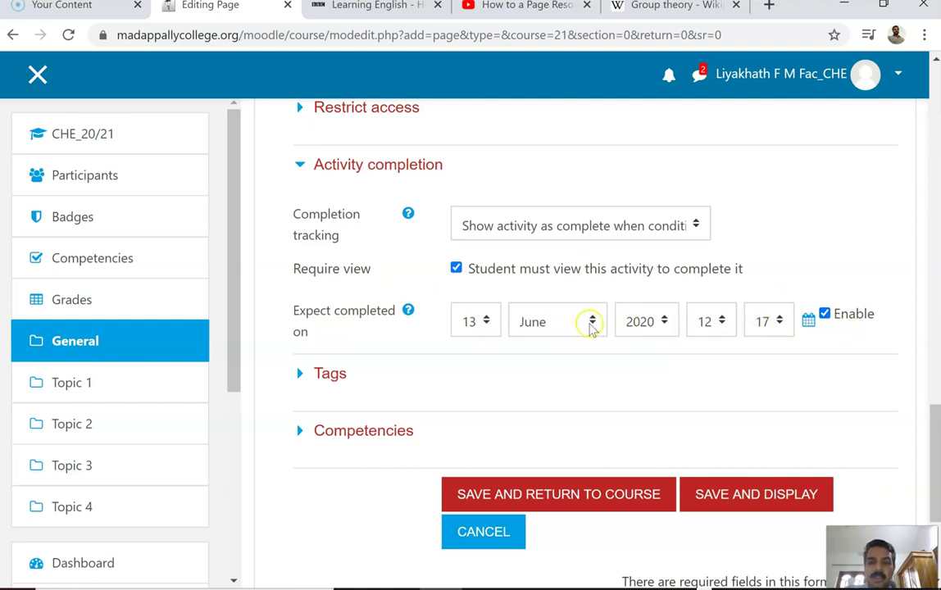
Save the Reading MAterial page and return to the course
{"action": "scroll", "coordinate": [500, 413], "scroll_direction": "down", "scroll_amount": 2}
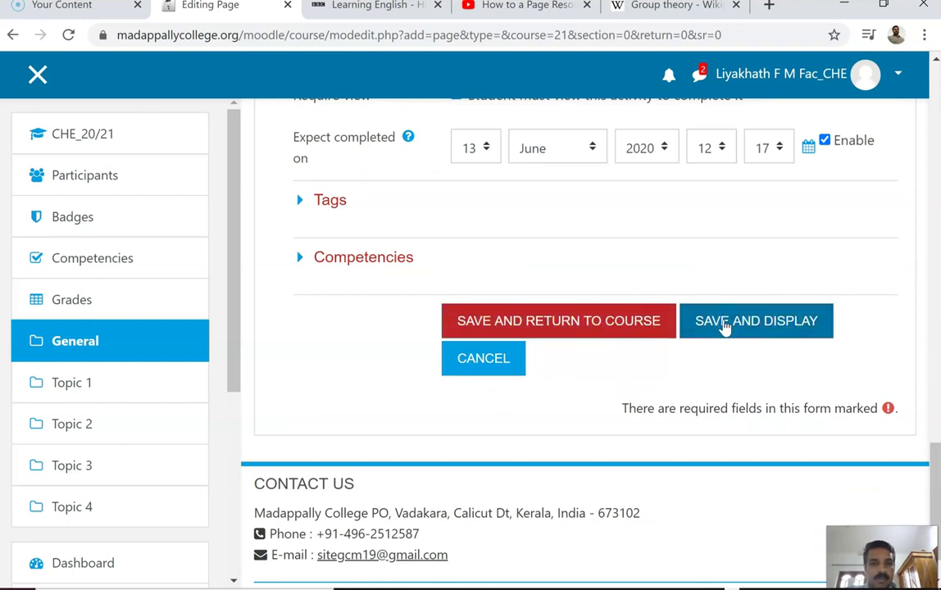
{"action": "left_click", "coordinate": [691, 335]}
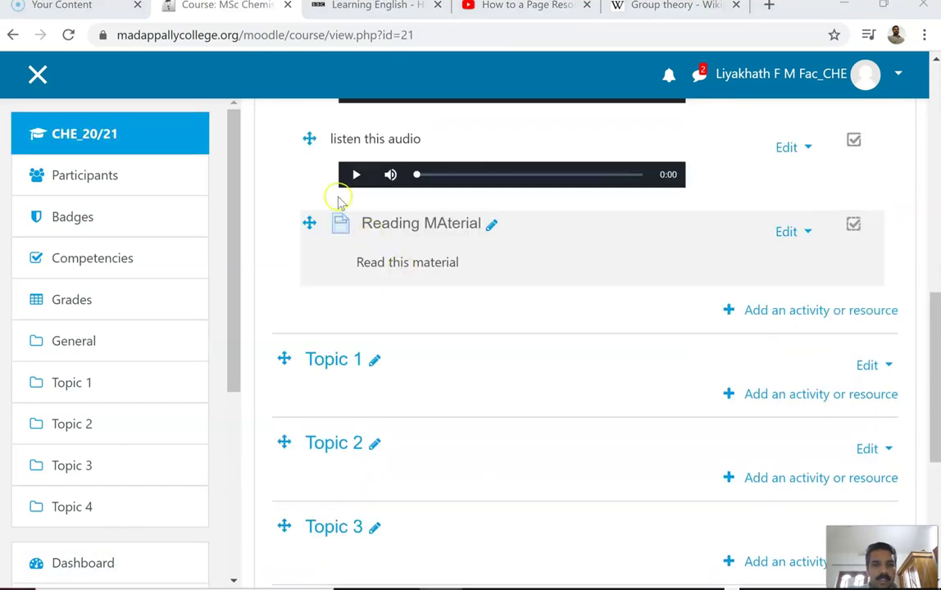
Open the Reading MAterial page from the course and review its pasted group theory text
{"action": "left_click", "coordinate": [403, 225]}
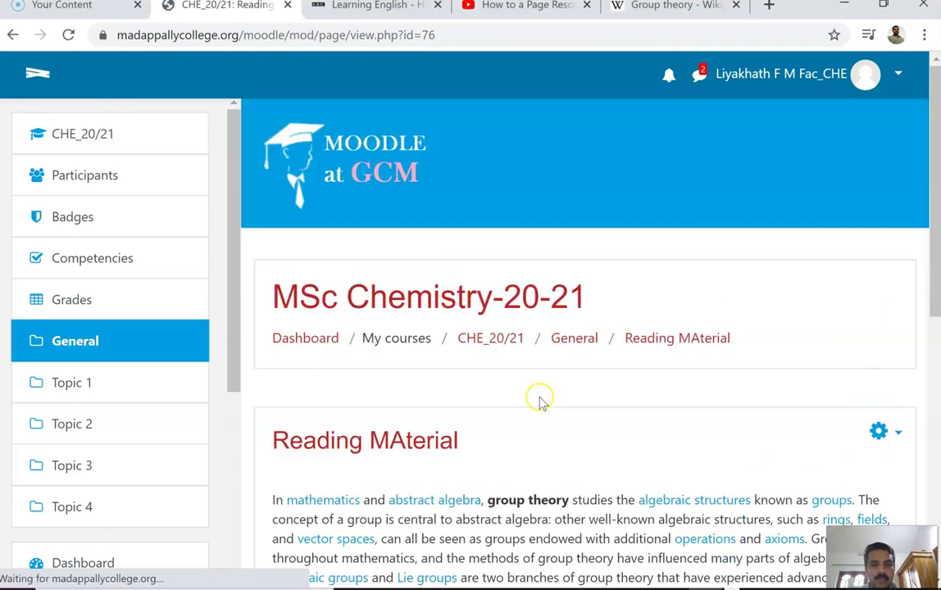
{"action": "scroll", "coordinate": [539, 400], "scroll_direction": "down", "scroll_amount": 3}
{"action": "scroll", "coordinate": [369, 246], "scroll_direction": "down", "scroll_amount": 2}
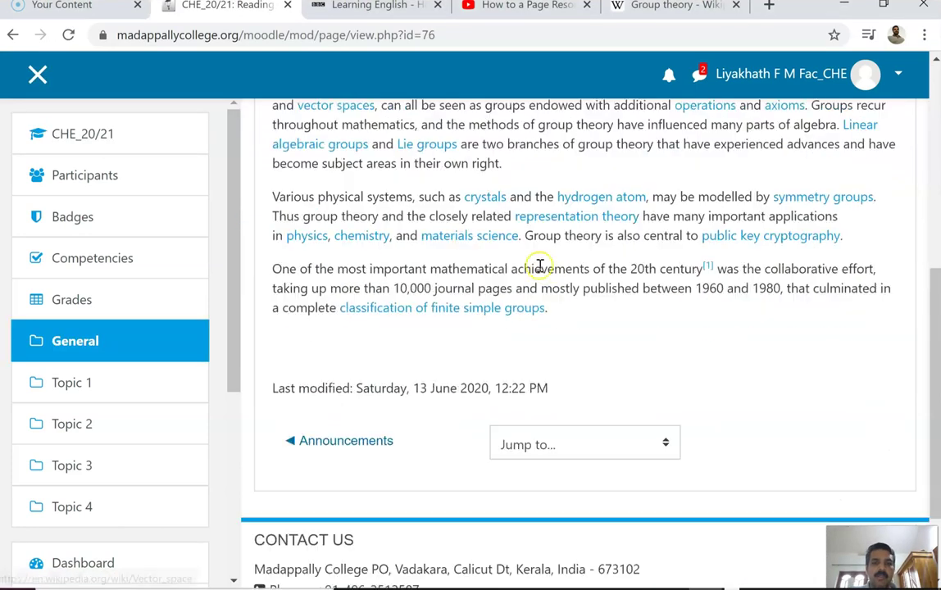
{"action": "scroll", "coordinate": [536, 286], "scroll_direction": "down", "scroll_amount": 1}
{"action": "scroll", "coordinate": [492, 319], "scroll_direction": "up", "scroll_amount": 5}
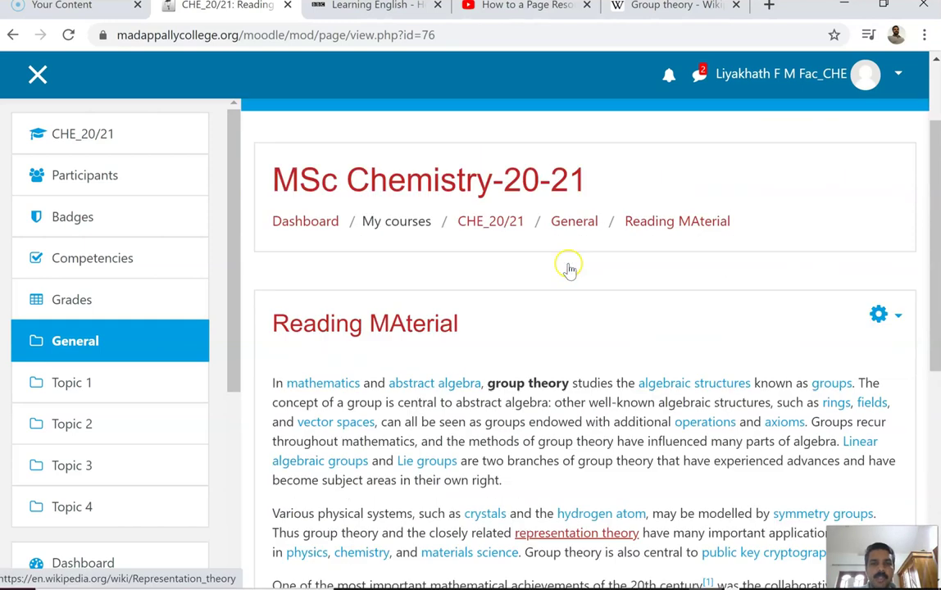
{"action": "scroll", "coordinate": [570, 269], "scroll_direction": "down", "scroll_amount": 1}
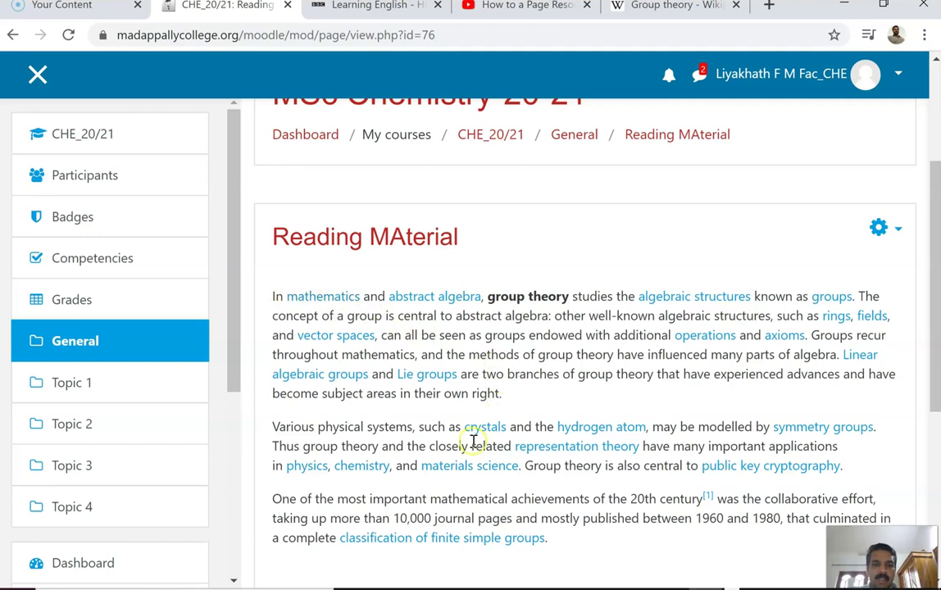
Return to the course page and add a new URL resource to the General section
{"action": "key", "text": "alt+Left"}
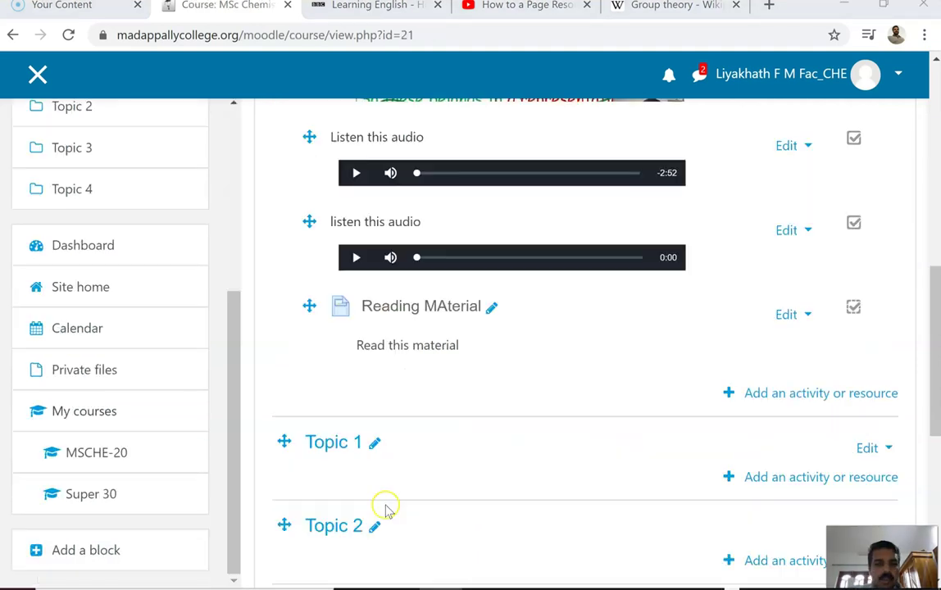
{"action": "scroll", "coordinate": [508, 420], "scroll_direction": "down", "scroll_amount": 1}
{"action": "scroll", "coordinate": [508, 421], "scroll_direction": "down", "scroll_amount": 2}
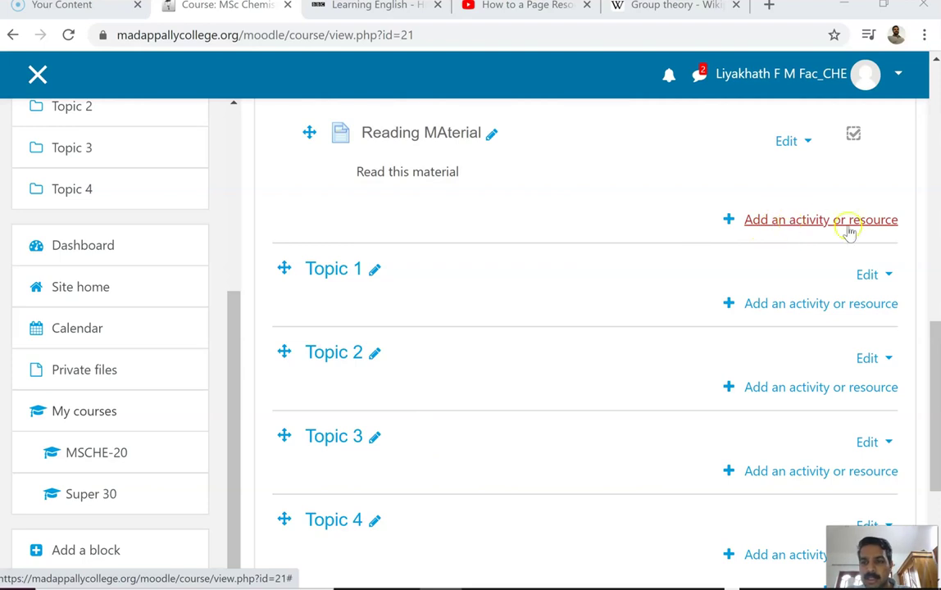
{"action": "left_click", "coordinate": [807, 227]}
{"action": "scroll", "coordinate": [361, 395], "scroll_direction": "down", "scroll_amount": 5}
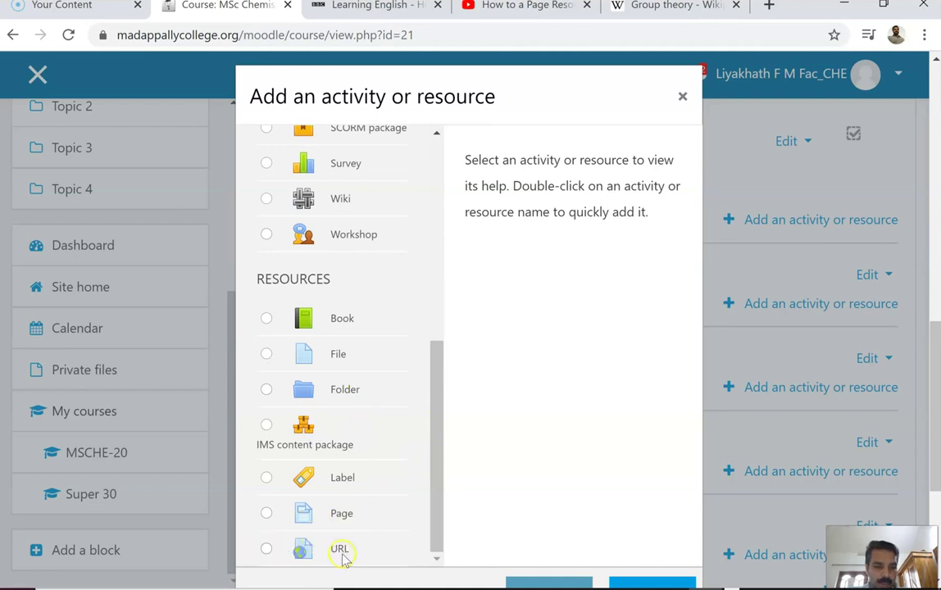
{"action": "left_click", "coordinate": [265, 549]}
{"action": "scroll", "coordinate": [504, 483], "scroll_direction": "down", "scroll_amount": 5}
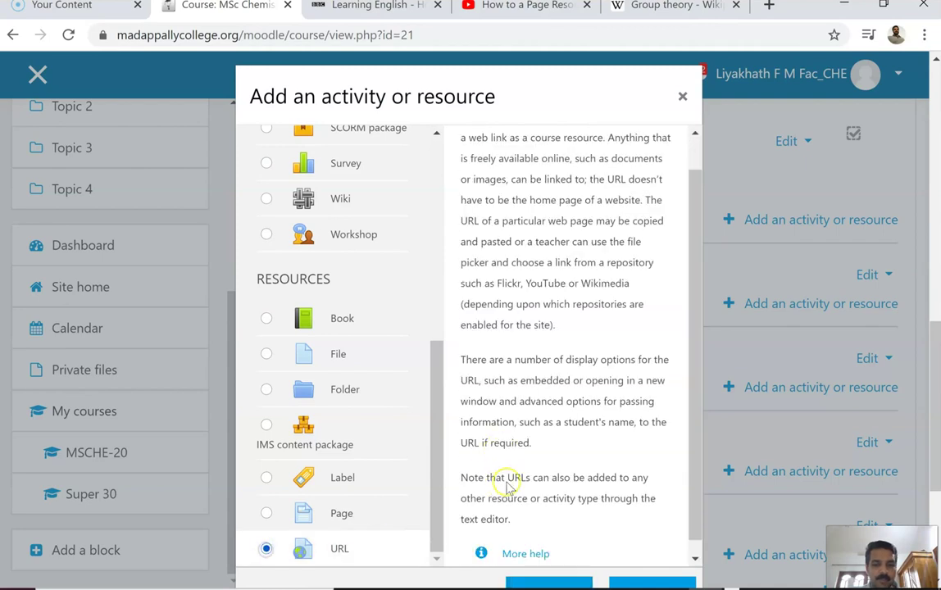
{"action": "left_click", "coordinate": [524, 344]}
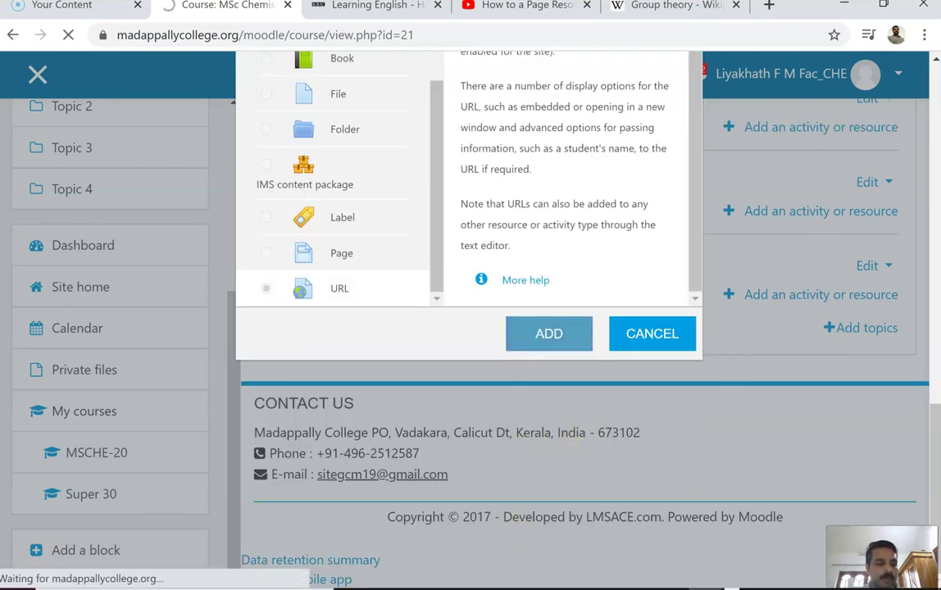
Name the new URL resource "Syllabus"
{"action": "scroll", "coordinate": [515, 248], "scroll_direction": "down", "scroll_amount": 3}
{"action": "scroll", "coordinate": [515, 248], "scroll_direction": "down", "scroll_amount": 2}
{"action": "scroll", "coordinate": [515, 263], "scroll_direction": "up", "scroll_amount": 5}
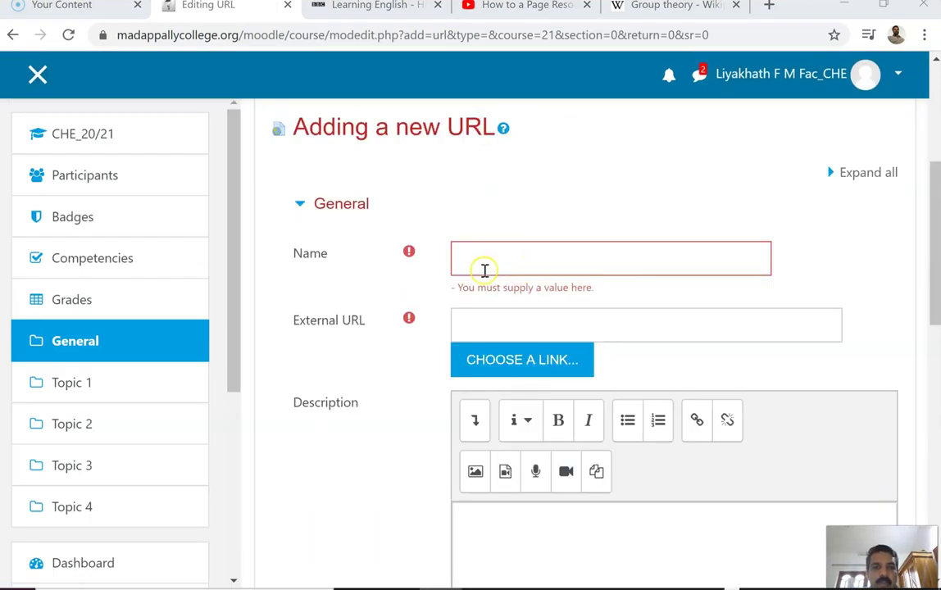
{"action": "left_click", "coordinate": [508, 255]}
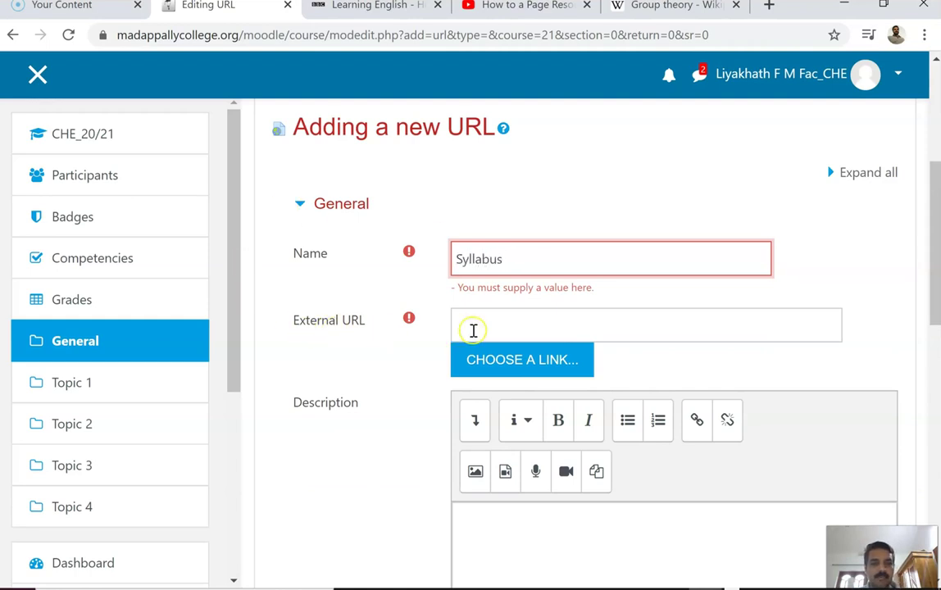
{"action": "left_click", "coordinate": [501, 326]}
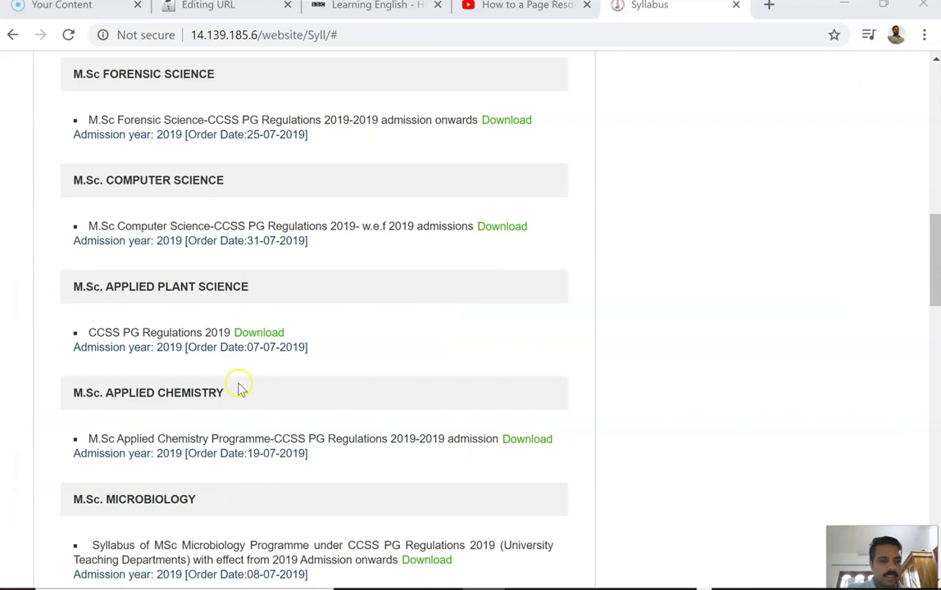
On the university's Syllabus website, find the M.Sc Applied Chemistry Programme 2019 entry and copy the address of its download link
{"action": "scroll", "coordinate": [195, 229], "scroll_direction": "up", "scroll_amount": 10}
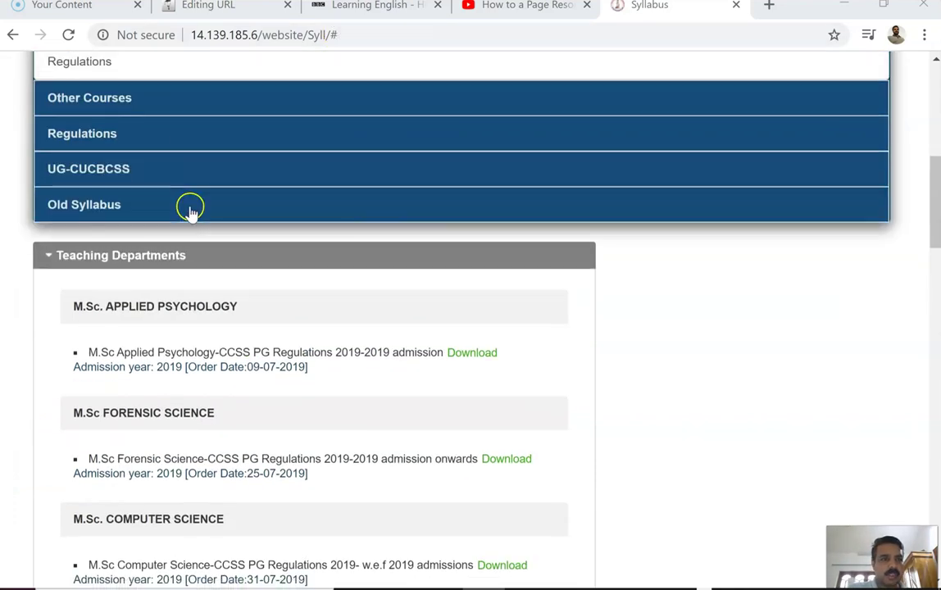
{"action": "scroll", "coordinate": [196, 232], "scroll_direction": "down", "scroll_amount": 15}
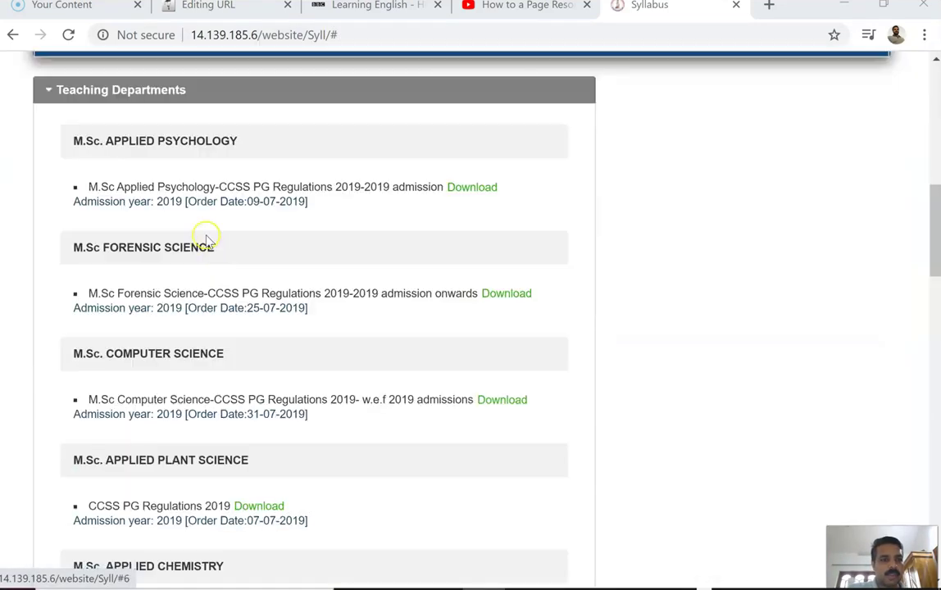
{"action": "scroll", "coordinate": [218, 262], "scroll_direction": "down", "scroll_amount": 4}
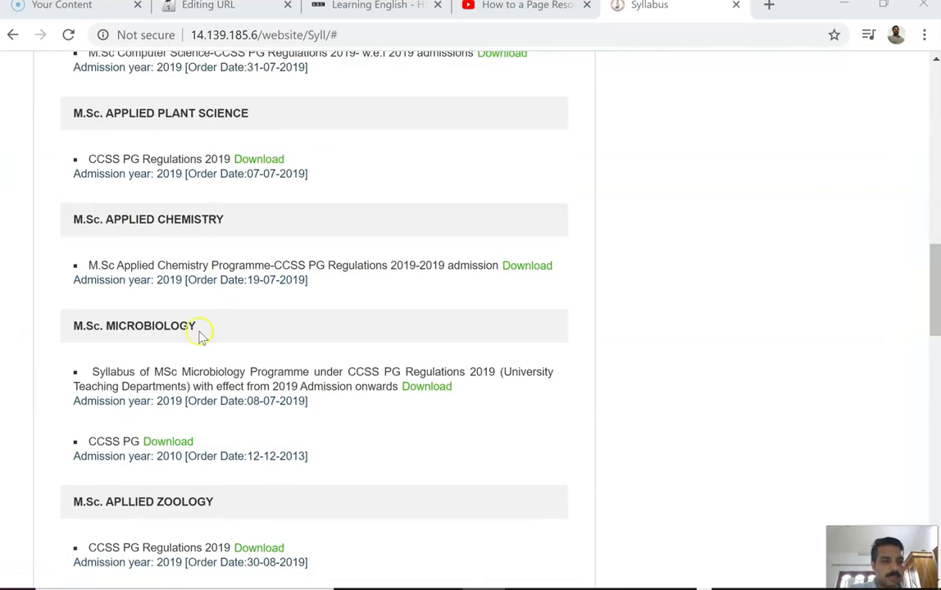
{"action": "scroll", "coordinate": [229, 364], "scroll_direction": "up", "scroll_amount": 5}
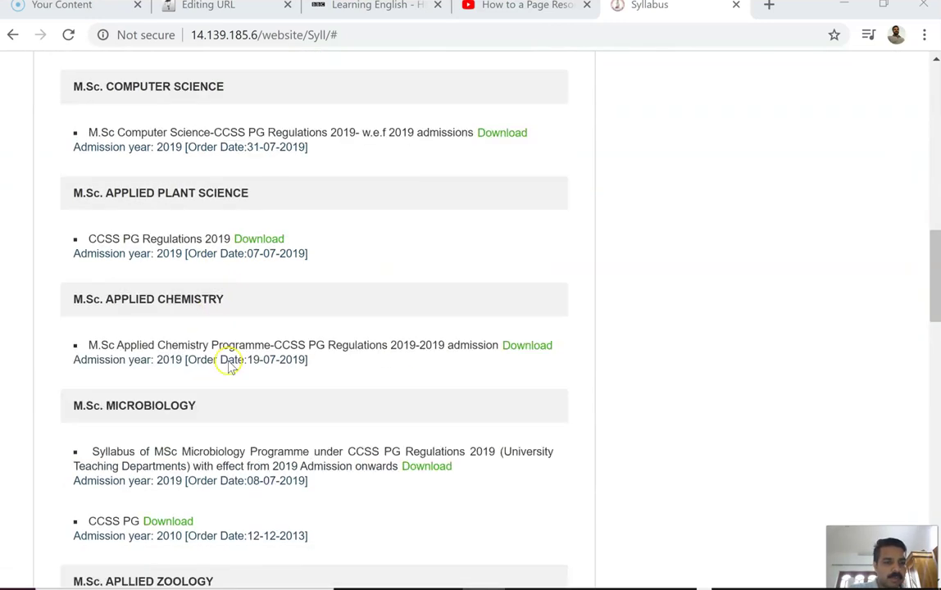
{"action": "scroll", "coordinate": [231, 369], "scroll_direction": "down", "scroll_amount": 4}
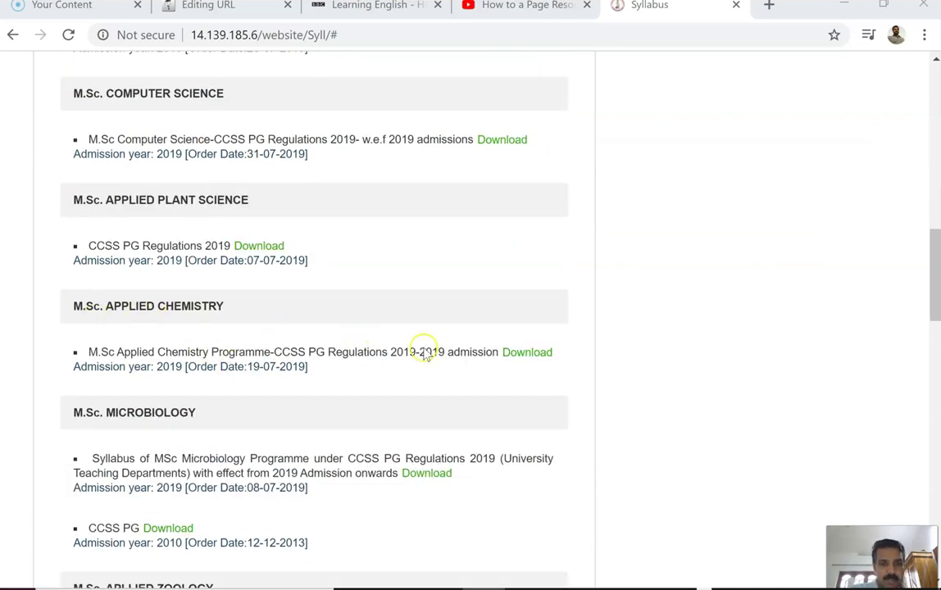
{"action": "left_click", "coordinate": [528, 354]}
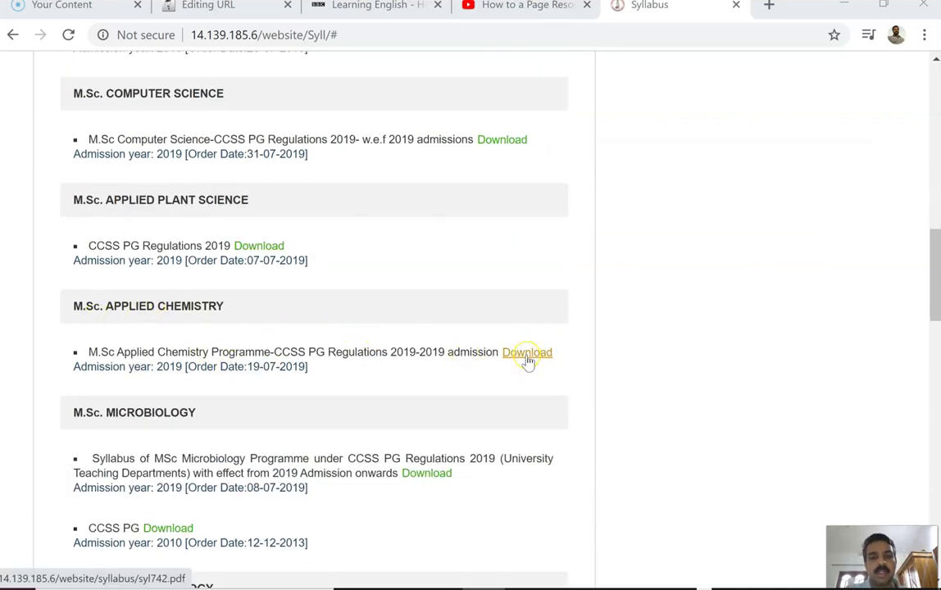
{"action": "right_click", "coordinate": [528, 362]}
{"action": "left_click", "coordinate": [561, 370]}
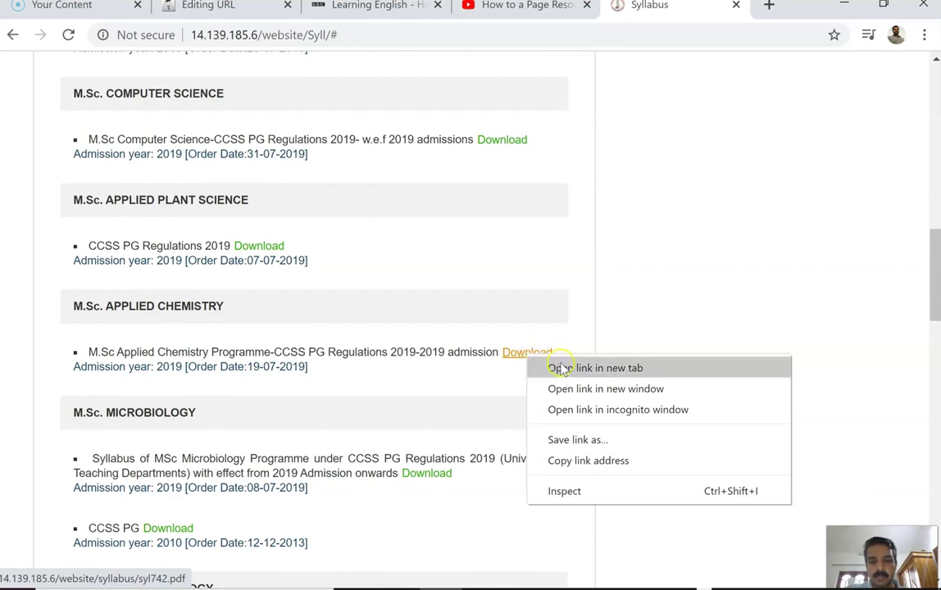
{"action": "left_click", "coordinate": [590, 461]}
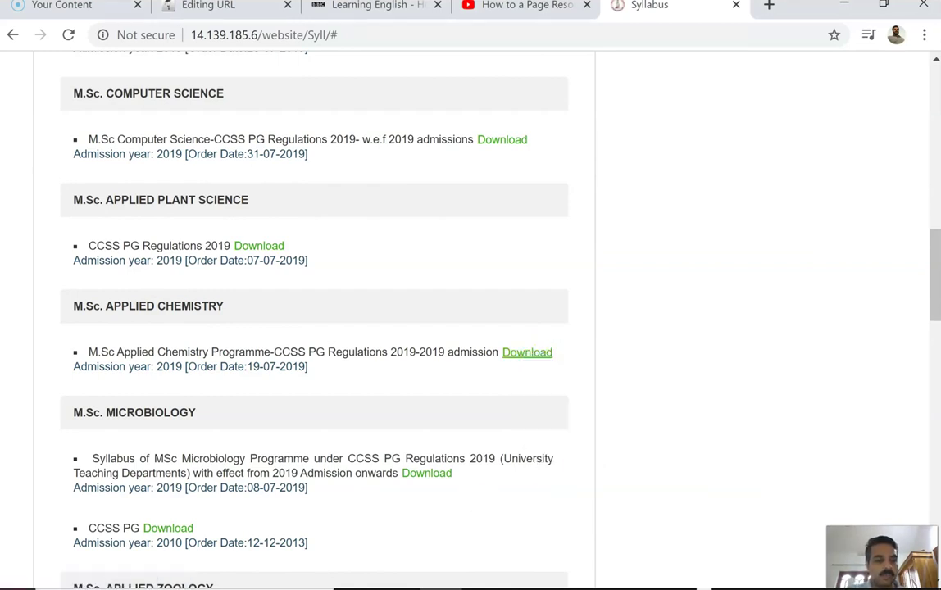
{"action": "key", "text": "ctrl+2"}
{"action": "key", "text": "alt+Left"}
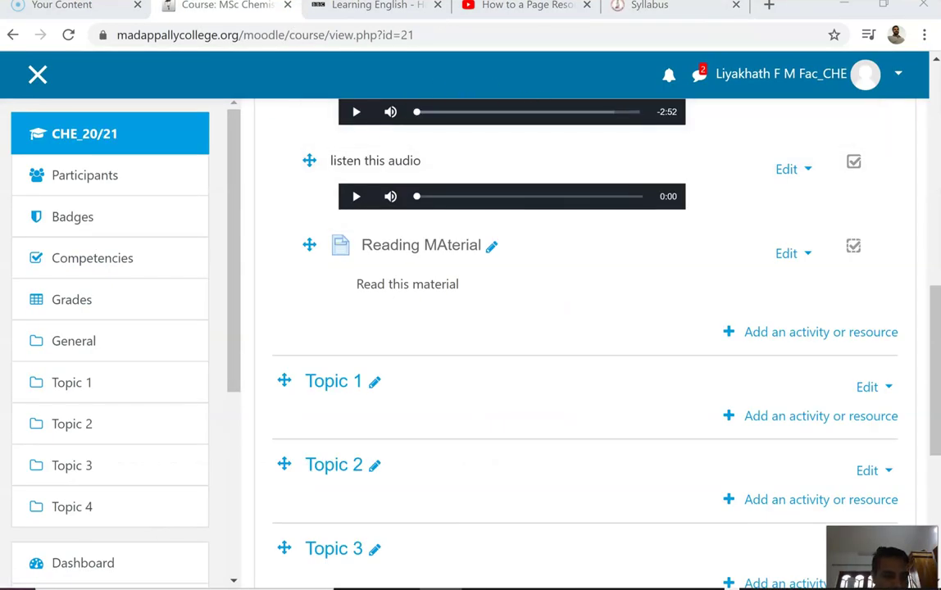
{"action": "key", "text": "alt+Right"}
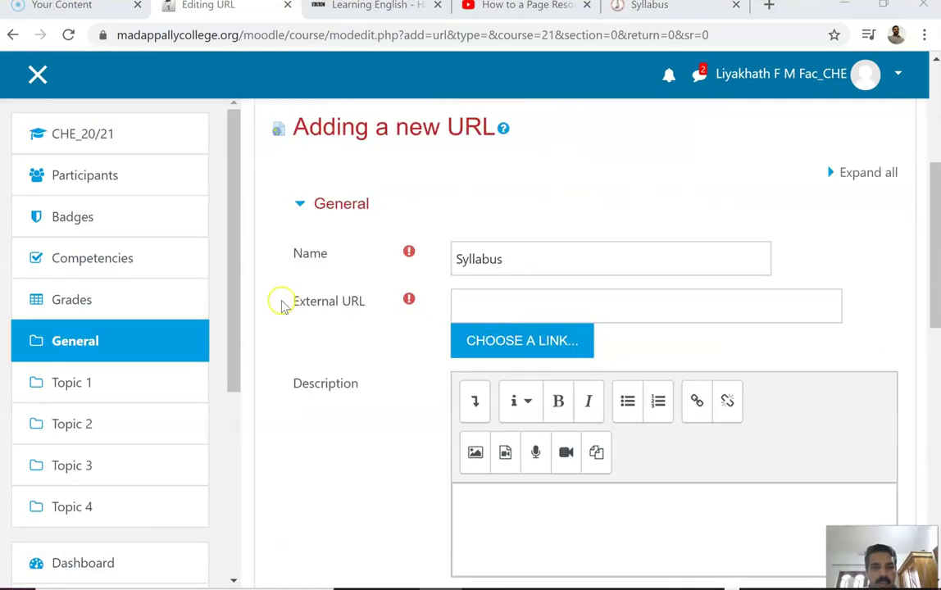
{"action": "left_click", "coordinate": [492, 308]}
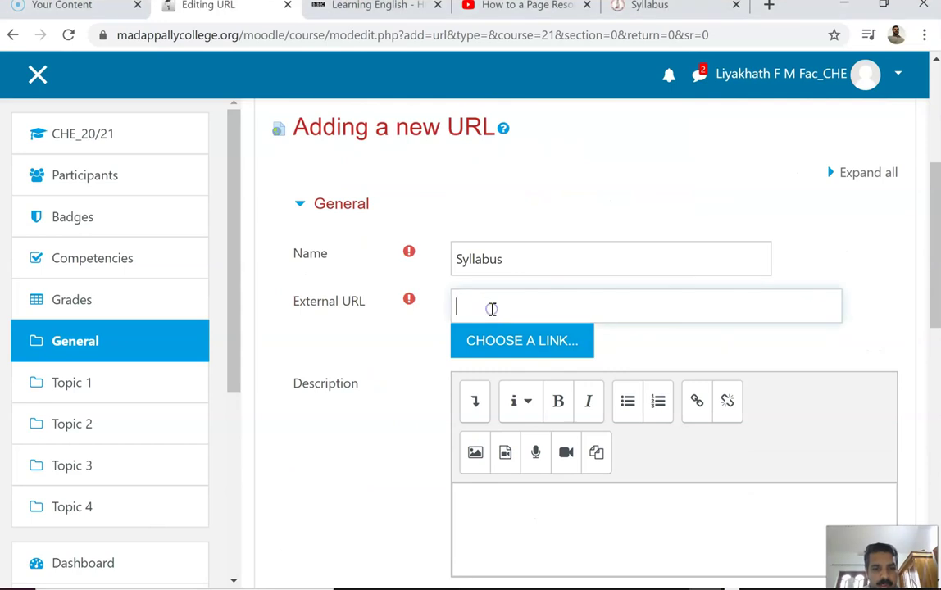
{"action": "type", "text": "http://14.139.185.6/website/syllabus/syl742.pdf"}
Set the appearance of the Syllabus URL so that it is displayed "In pop-up"
{"action": "scroll", "coordinate": [504, 384], "scroll_direction": "down", "scroll_amount": 5}
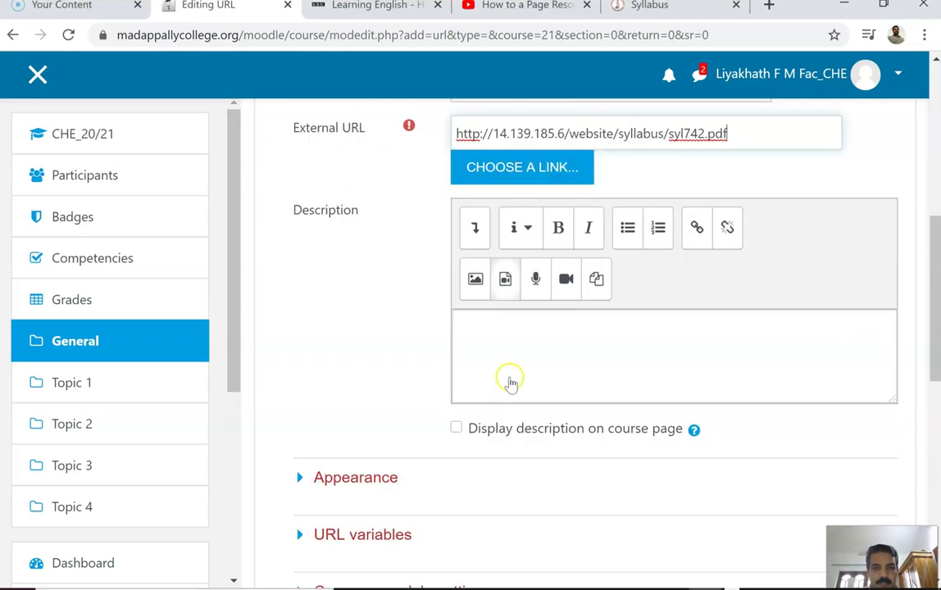
{"action": "scroll", "coordinate": [574, 279], "scroll_direction": "up", "scroll_amount": 2}
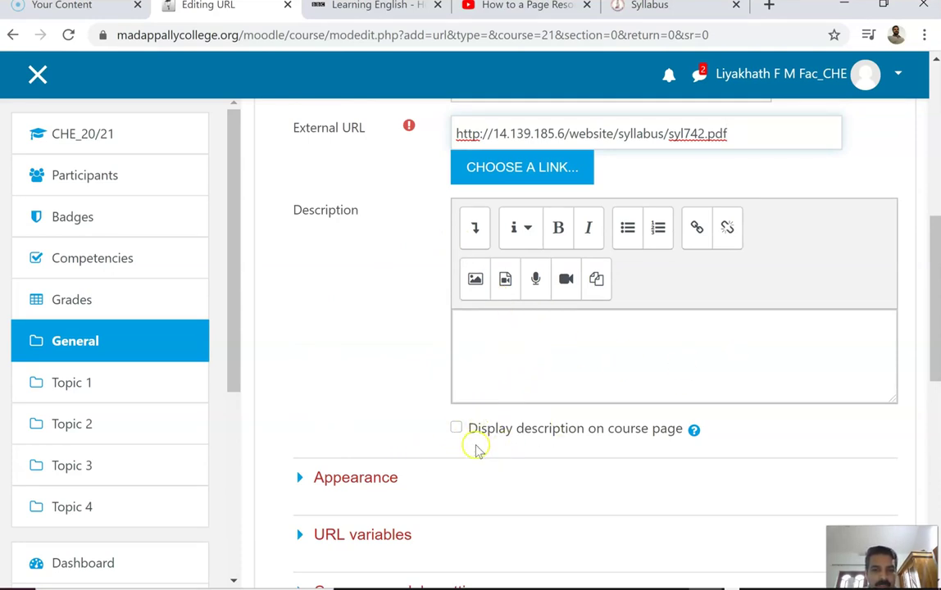
{"action": "scroll", "coordinate": [351, 458], "scroll_direction": "down", "scroll_amount": 1}
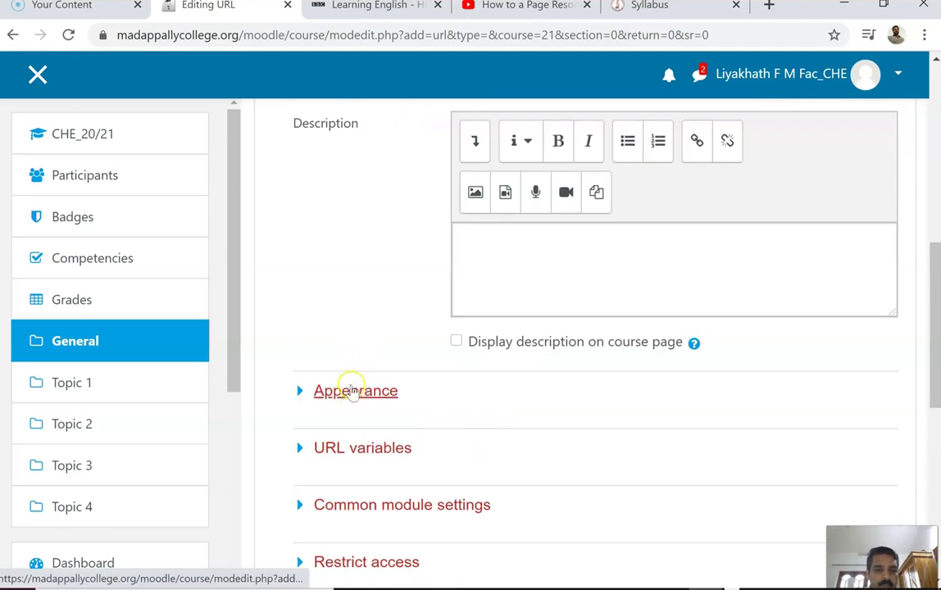
{"action": "left_click", "coordinate": [355, 391]}
{"action": "scroll", "coordinate": [606, 431], "scroll_direction": "down", "scroll_amount": 1}
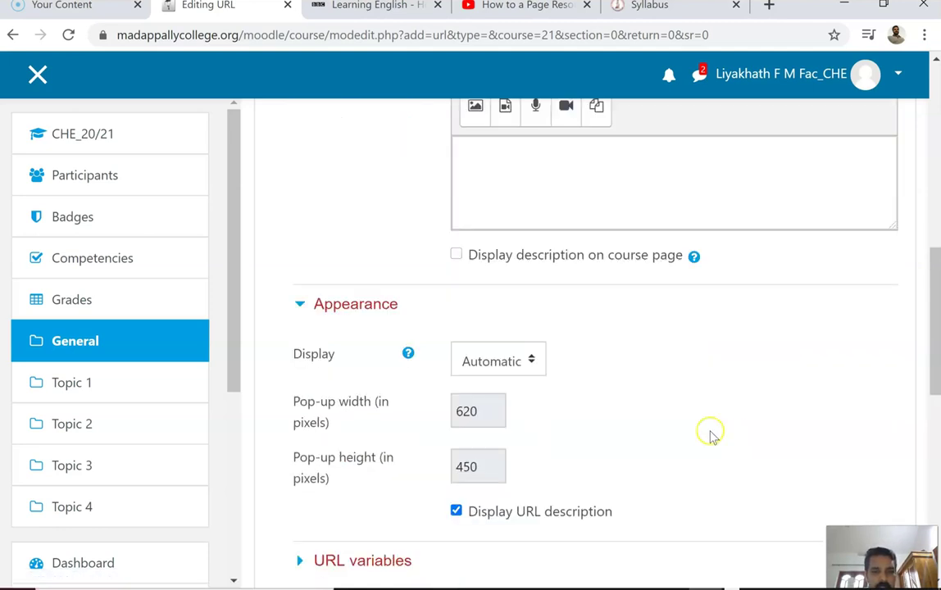
{"action": "left_click", "coordinate": [520, 363]}
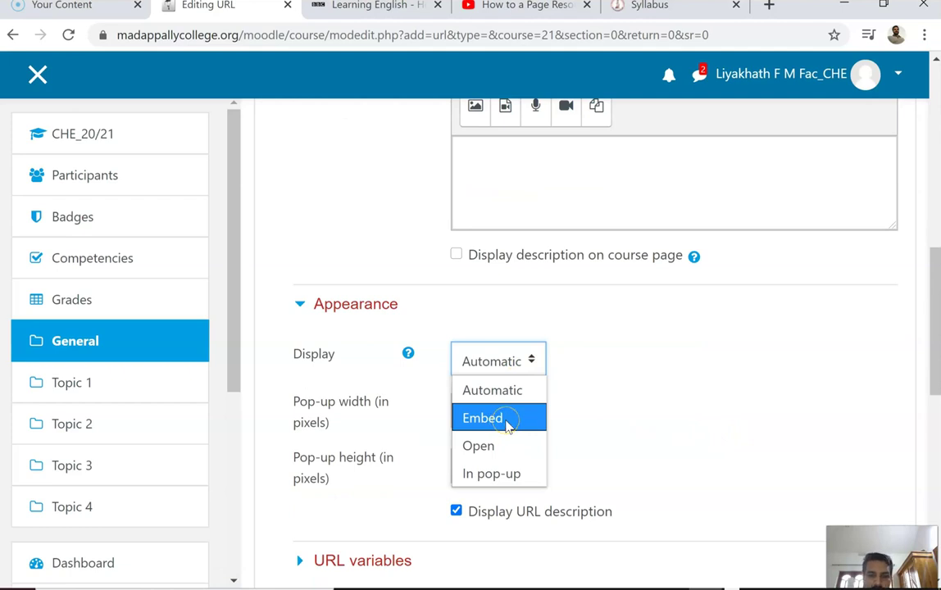
{"action": "left_click", "coordinate": [495, 452]}
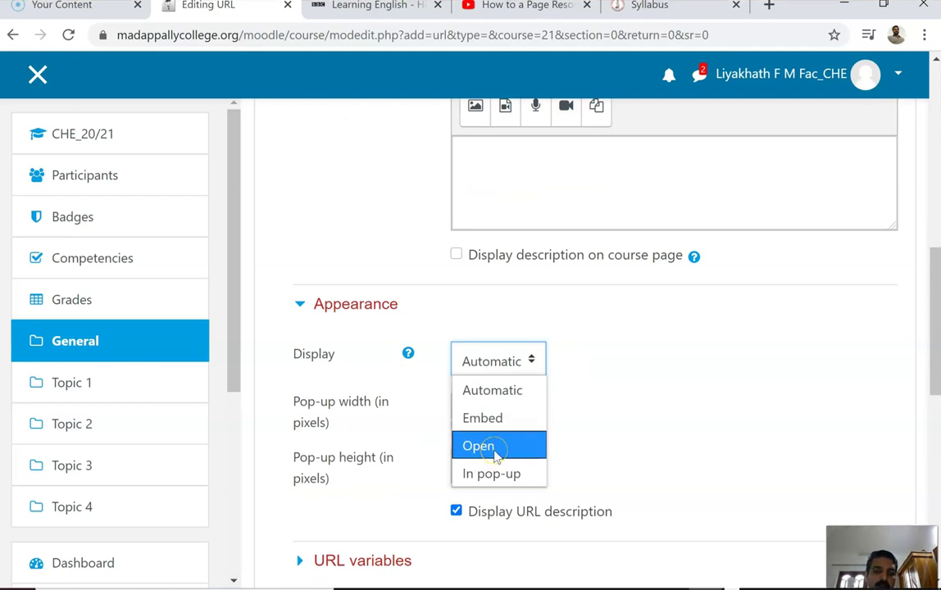
{"action": "left_click", "coordinate": [508, 477]}
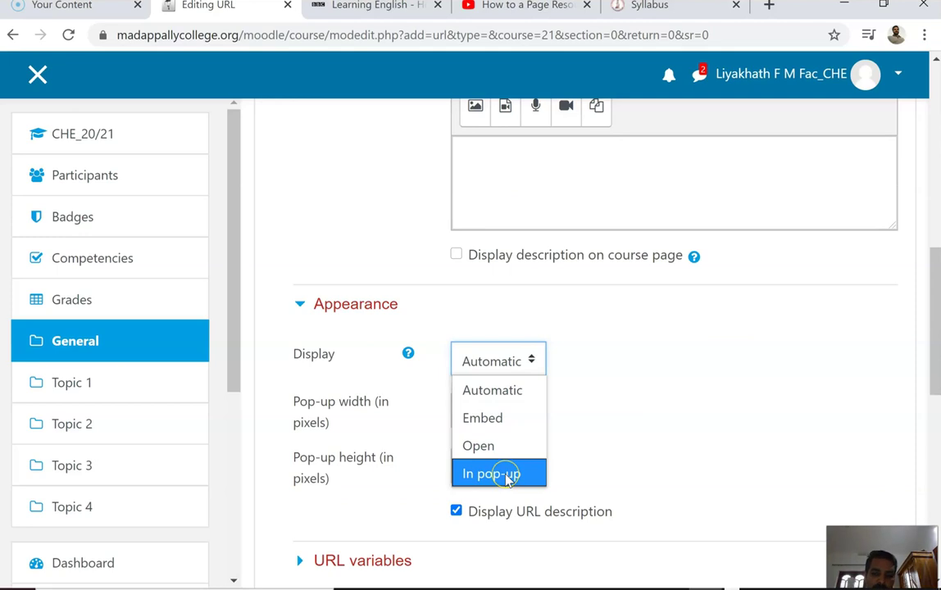
{"action": "left_click", "coordinate": [477, 417]}
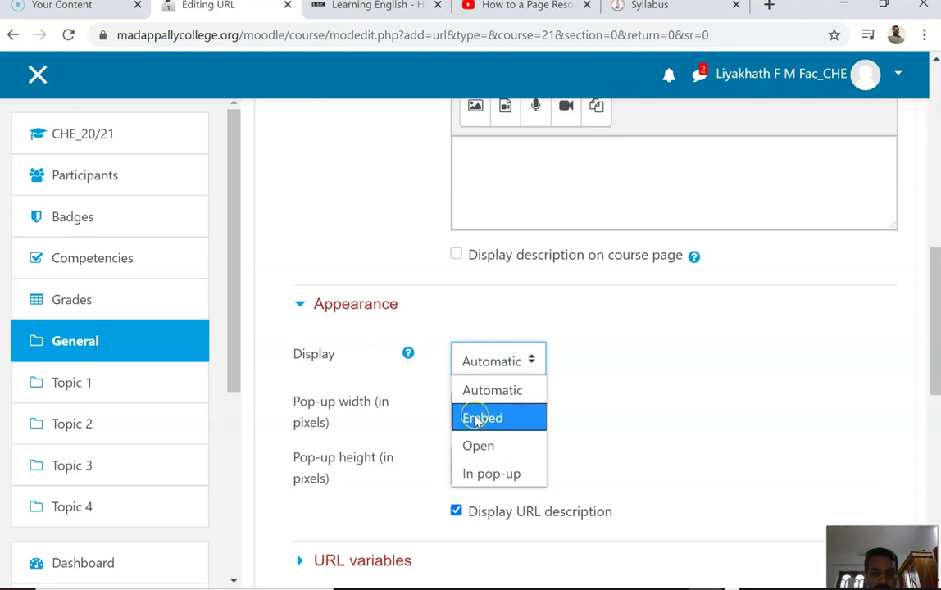
{"action": "left_click", "coordinate": [492, 479]}
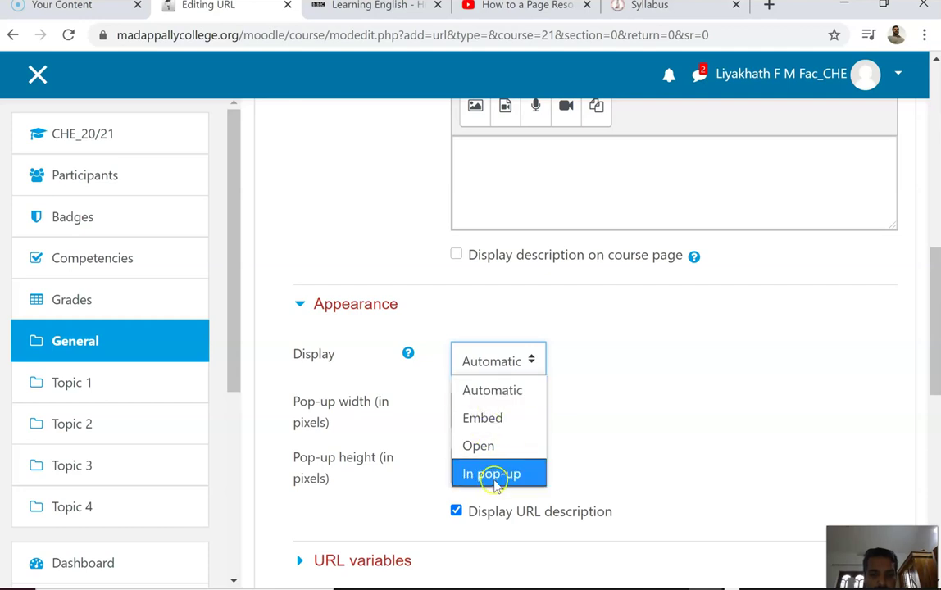
{"action": "left_click", "coordinate": [494, 475]}
Save the Syllabus URL resource and return to the course
{"action": "scroll", "coordinate": [588, 445], "scroll_direction": "down", "scroll_amount": 5}
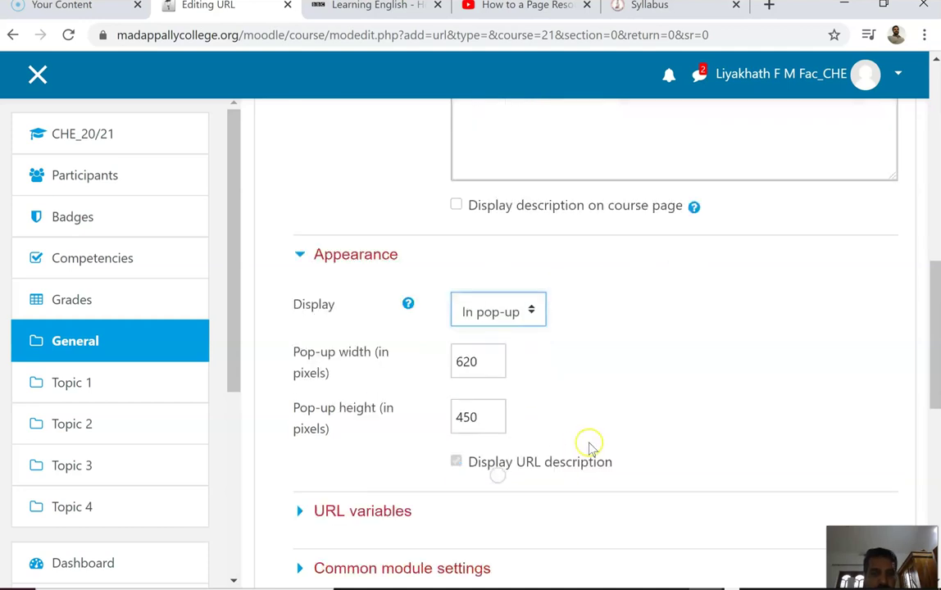
{"action": "scroll", "coordinate": [571, 443], "scroll_direction": "down", "scroll_amount": 2}
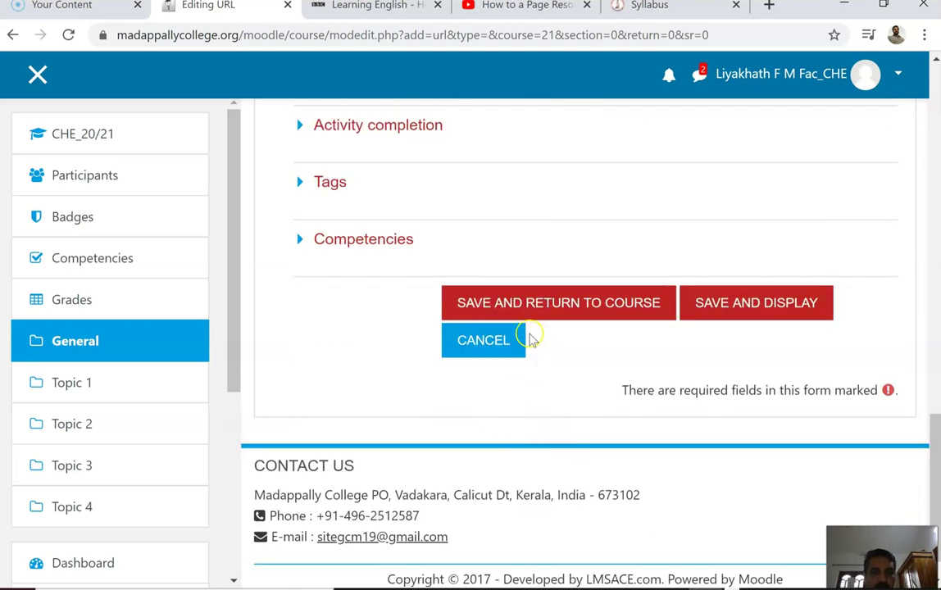
{"action": "left_click", "coordinate": [558, 302]}
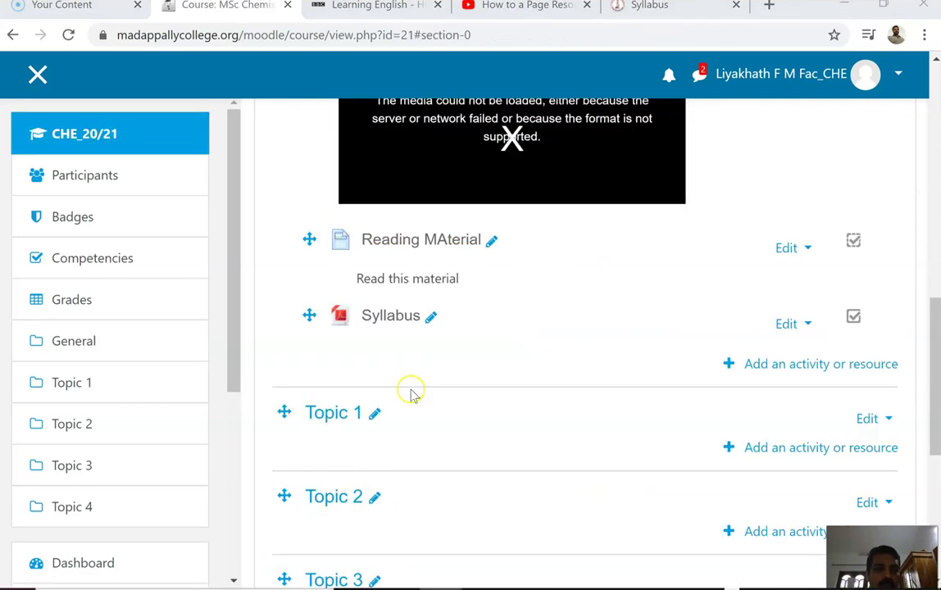
Open the Syllabus resource from the course and look through the linked PDF in its pop-up window
{"action": "left_click", "coordinate": [399, 319]}
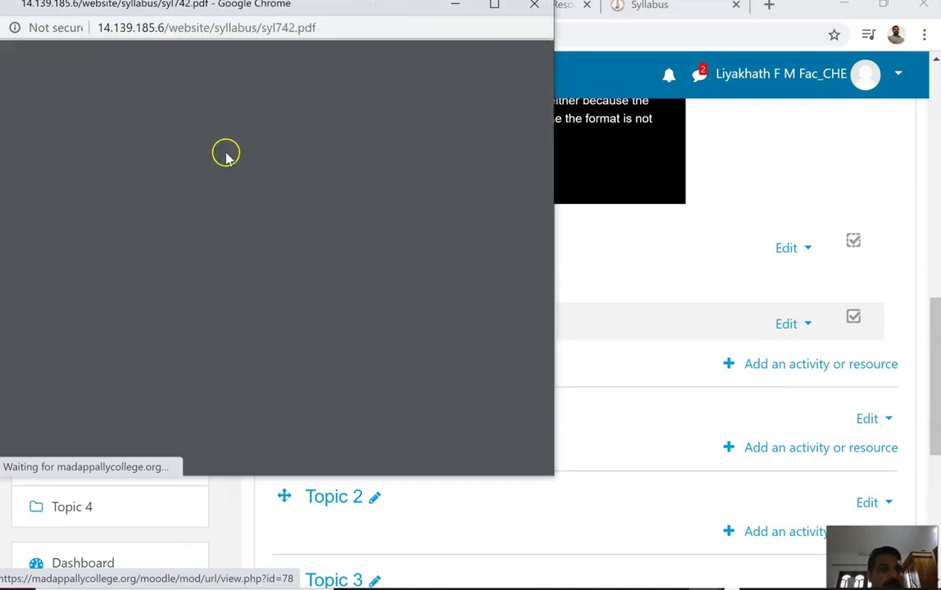
{"action": "scroll", "coordinate": [406, 232], "scroll_direction": "down", "scroll_amount": 10}
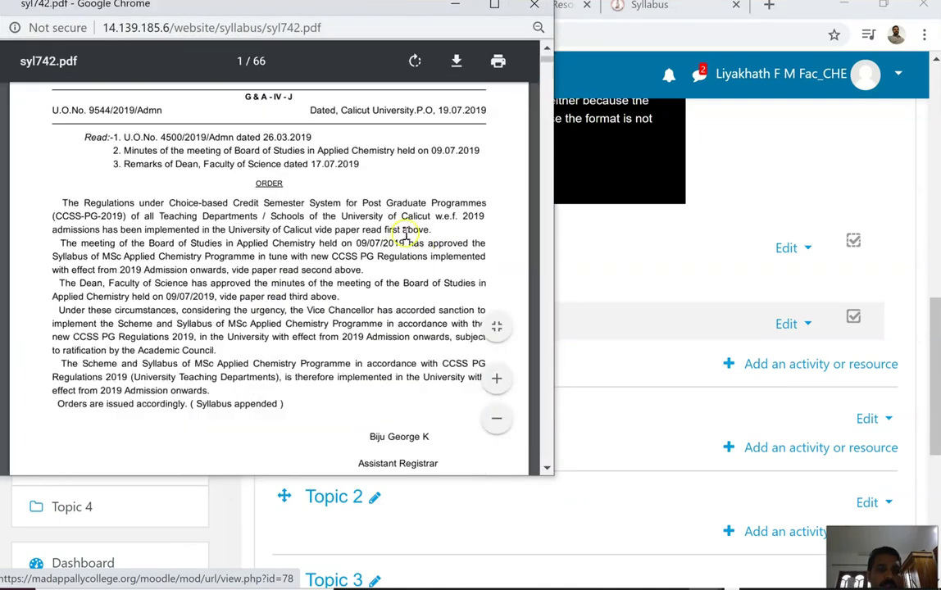
{"action": "scroll", "coordinate": [301, 278], "scroll_direction": "down", "scroll_amount": 12}
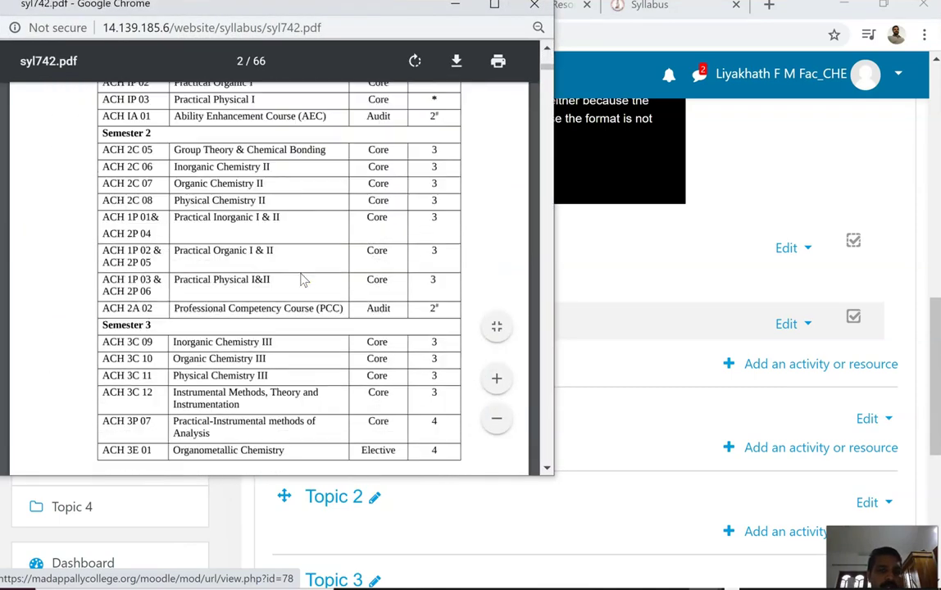
{"action": "scroll", "coordinate": [275, 306], "scroll_direction": "down", "scroll_amount": 8}
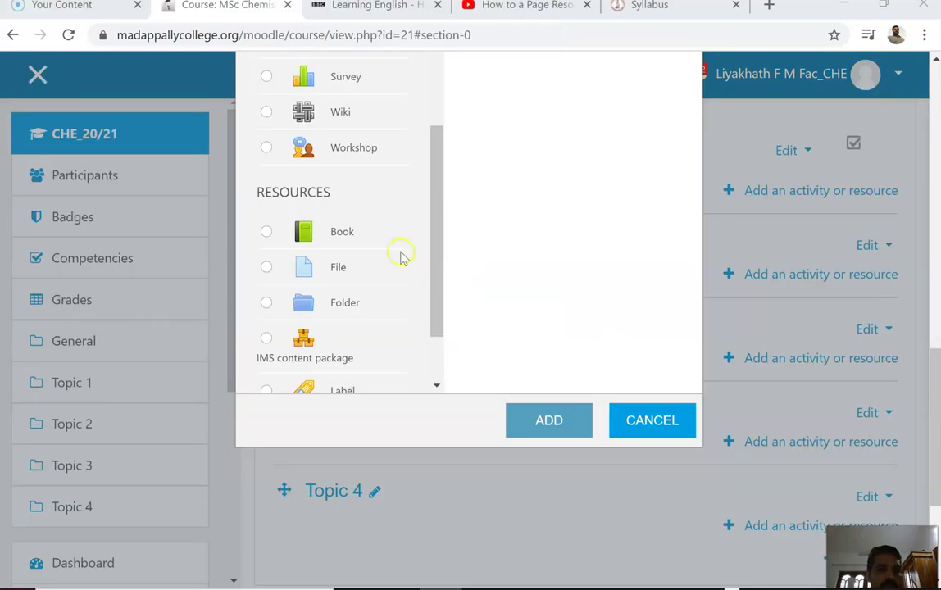
Look through the activities and resources that can be added to the course's General section
{"action": "scroll", "coordinate": [385, 254], "scroll_direction": "down", "scroll_amount": 5}
{"action": "scroll", "coordinate": [185, 435], "scroll_direction": "up", "scroll_amount": 3}
{"action": "scroll", "coordinate": [321, 319], "scroll_direction": "up", "scroll_amount": 3}
{"action": "scroll", "coordinate": [332, 336], "scroll_direction": "down", "scroll_amount": 4}
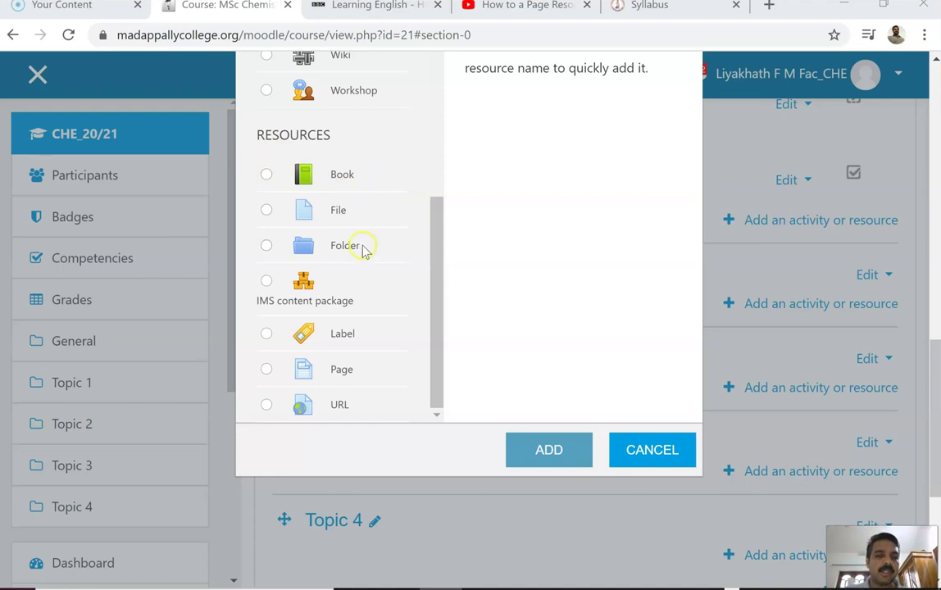
{"action": "scroll", "coordinate": [348, 247], "scroll_direction": "up", "scroll_amount": 5}
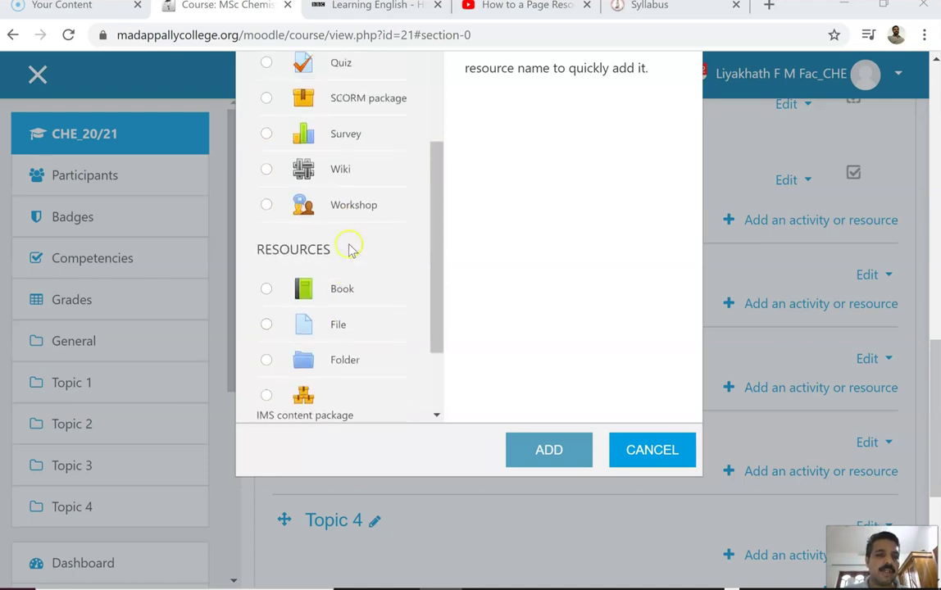
{"action": "scroll", "coordinate": [407, 175], "scroll_direction": "up", "scroll_amount": 3}
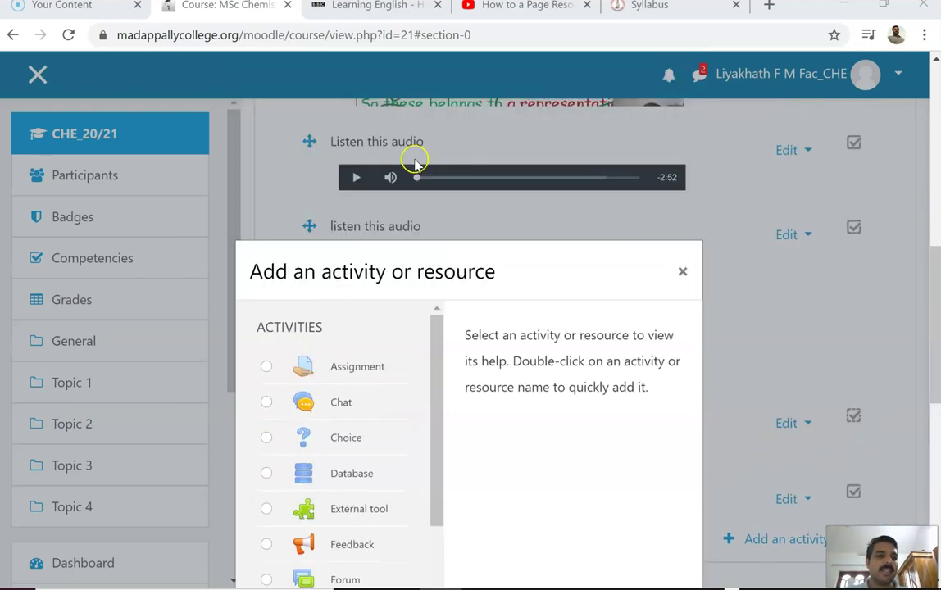
{"action": "scroll", "coordinate": [367, 383], "scroll_direction": "down", "scroll_amount": 2}
{"action": "scroll", "coordinate": [353, 398], "scroll_direction": "up", "scroll_amount": 2}
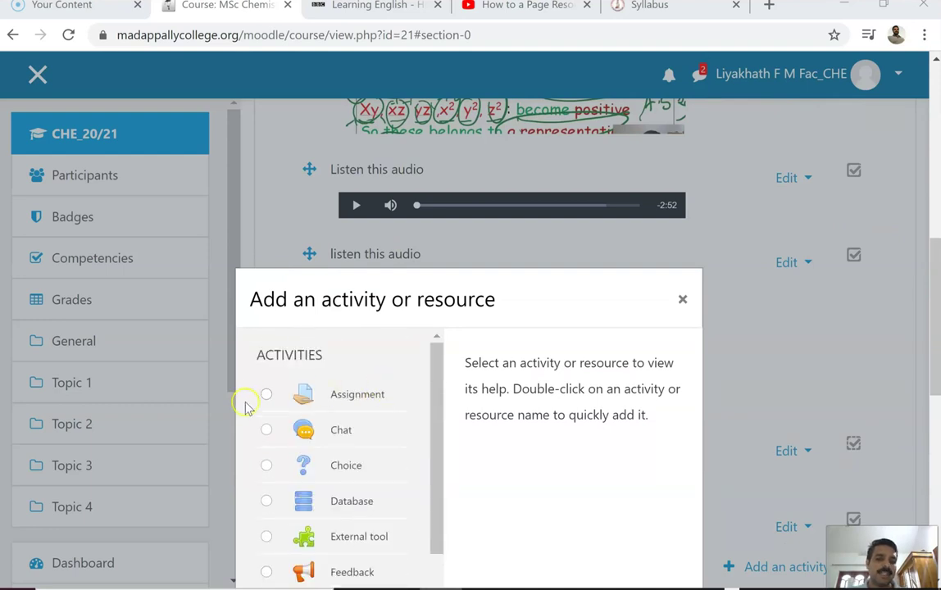
{"action": "scroll", "coordinate": [351, 371], "scroll_direction": "down", "scroll_amount": 1}
{"action": "scroll", "coordinate": [351, 368], "scroll_direction": "up", "scroll_amount": 1}
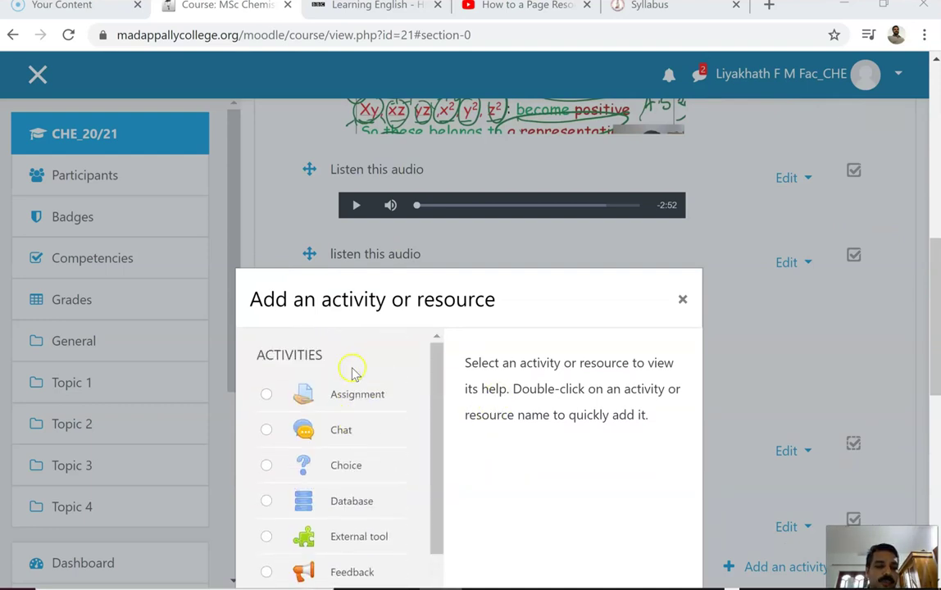
Choose Assignment as the activity, read through its help description, and add it to the General section
{"action": "left_click", "coordinate": [271, 397]}
{"action": "scroll", "coordinate": [605, 426], "scroll_direction": "down", "scroll_amount": 3}
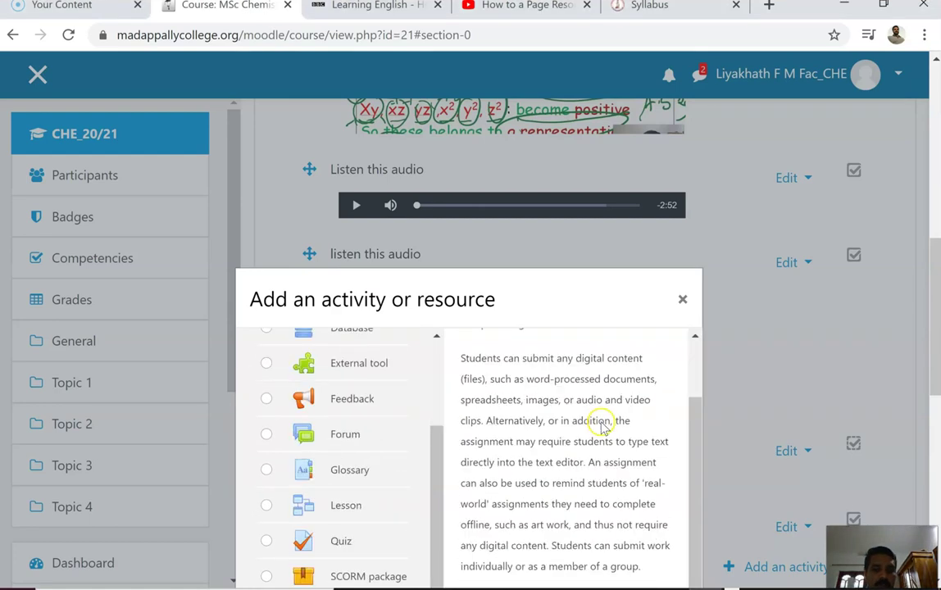
{"action": "scroll", "coordinate": [606, 315], "scroll_direction": "down", "scroll_amount": 5}
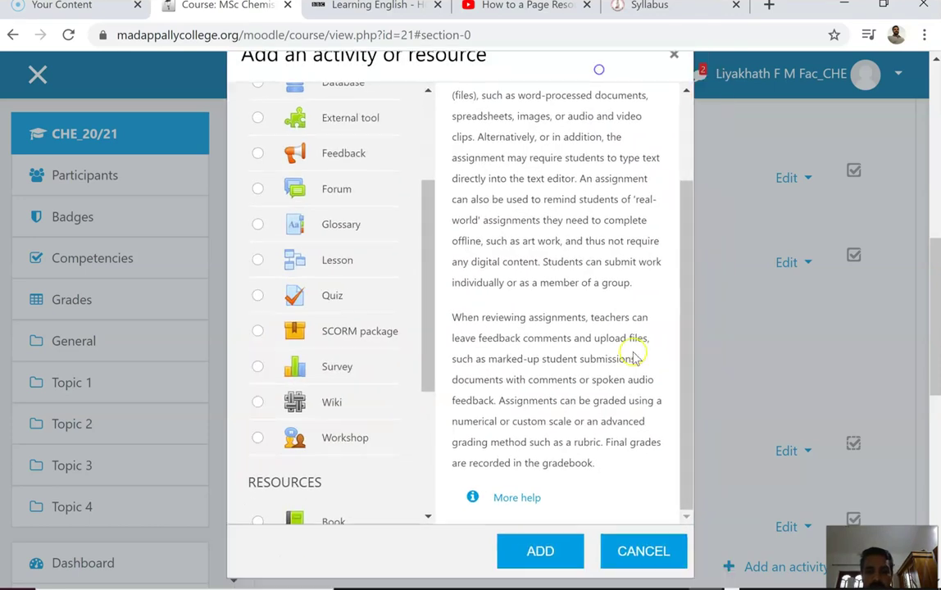
{"action": "left_click_drag", "start_coordinate": [630, 421], "coordinate": [610, 365]}
{"action": "left_click", "coordinate": [541, 550]}
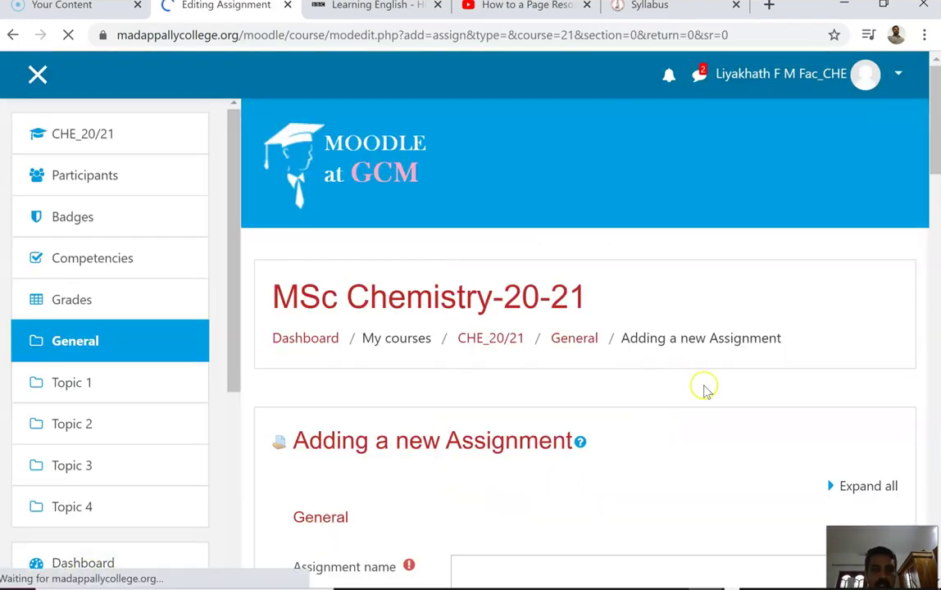
Name the new assignment "Iinternal test-1"
{"action": "scroll", "coordinate": [672, 361], "scroll_direction": "down", "scroll_amount": 1}
{"action": "scroll", "coordinate": [565, 359], "scroll_direction": "down", "scroll_amount": 3}
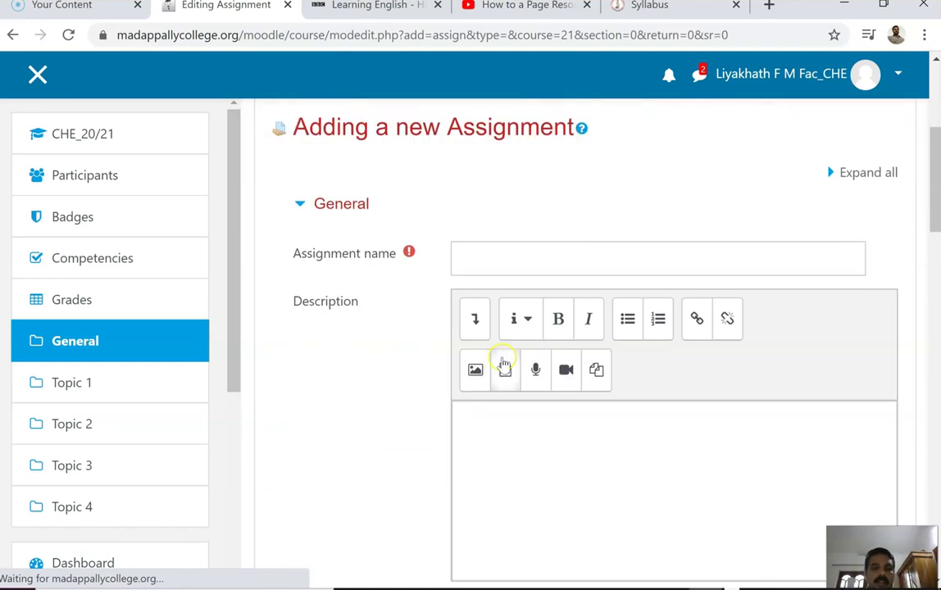
{"action": "scroll", "coordinate": [550, 273], "scroll_direction": "up", "scroll_amount": 2}
{"action": "scroll", "coordinate": [511, 311], "scroll_direction": "down", "scroll_amount": 2}
{"action": "left_click", "coordinate": [500, 266]}
{"action": "type", "text": "In"}
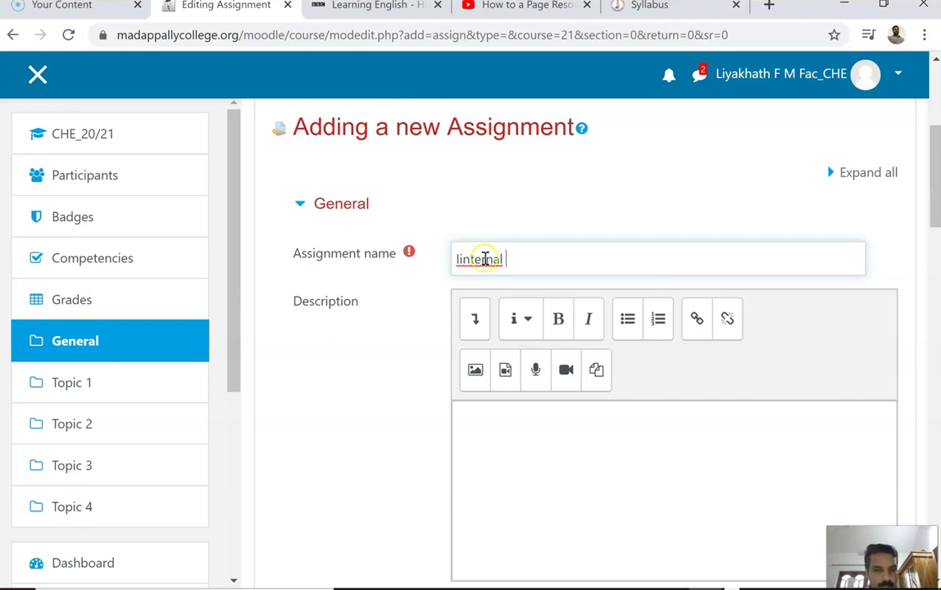
{"action": "left_click", "coordinate": [308, 395]}
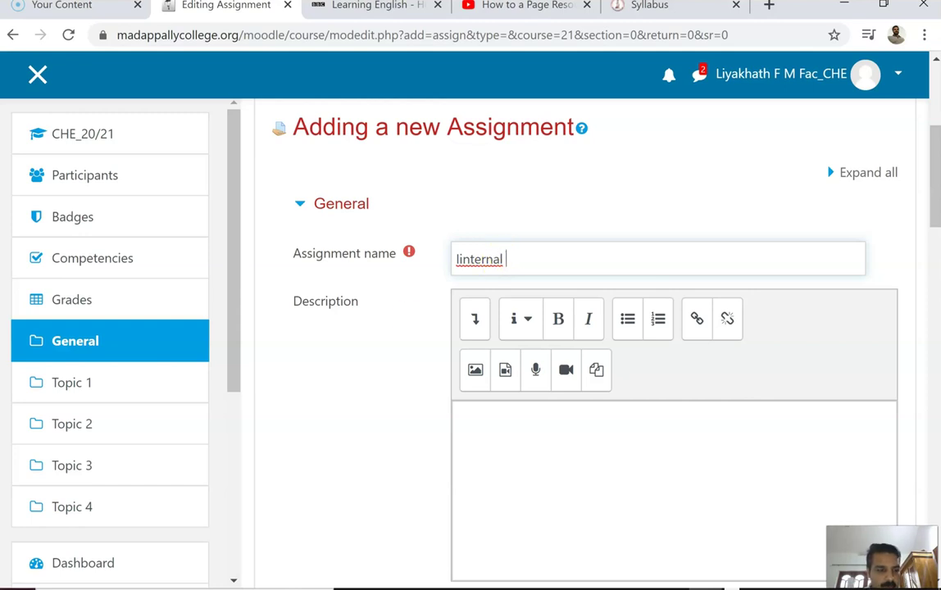
{"action": "left_click", "coordinate": [578, 259]}
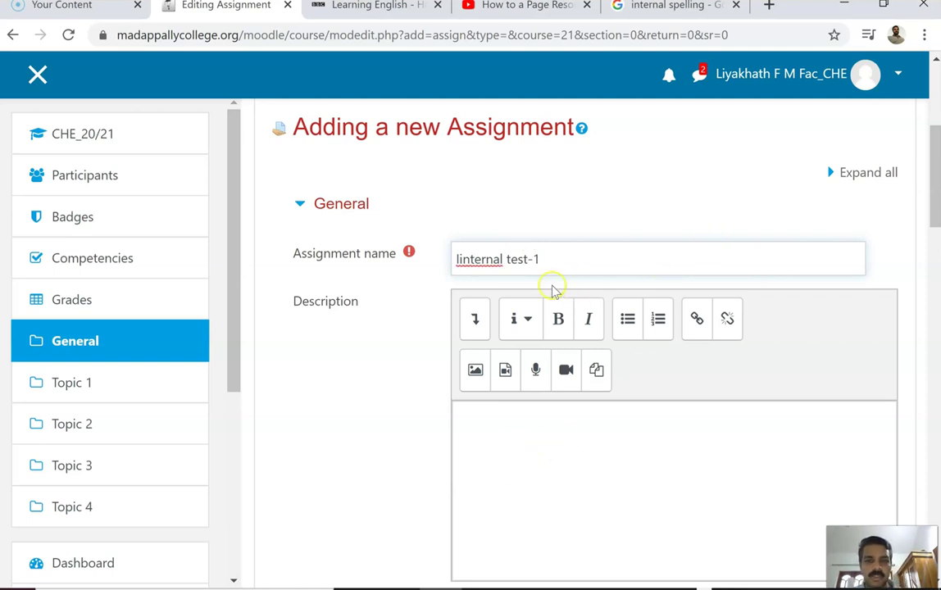
Enter the heading "INSTRUCTIONS" in the assignment description and format it as bold italic
{"action": "scroll", "coordinate": [553, 290], "scroll_direction": "down", "scroll_amount": 2}
{"action": "left_click", "coordinate": [505, 257]}
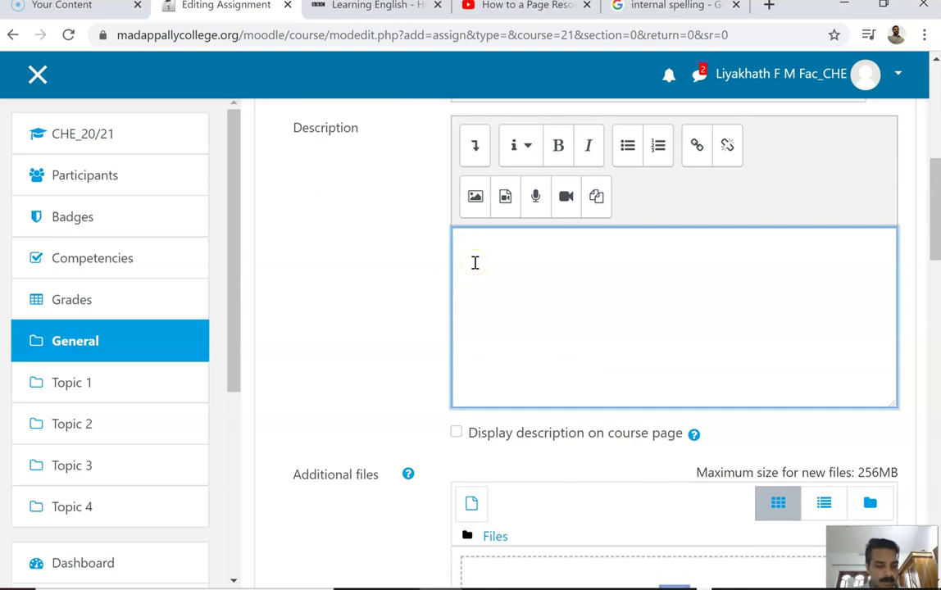
{"action": "type", "text": "INSTRUCTIONS"}
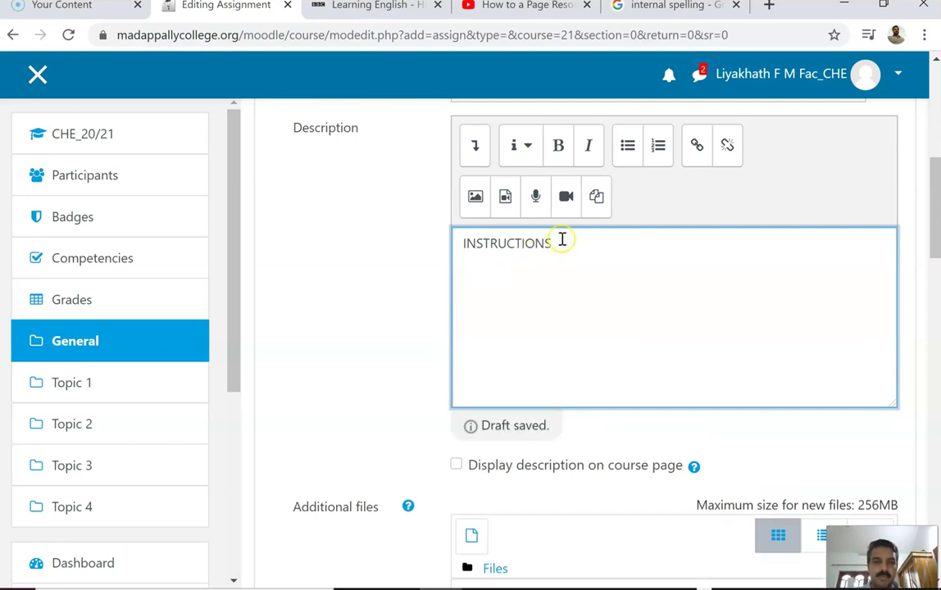
{"action": "left_click_drag", "start_coordinate": [563, 239], "coordinate": [414, 238]}
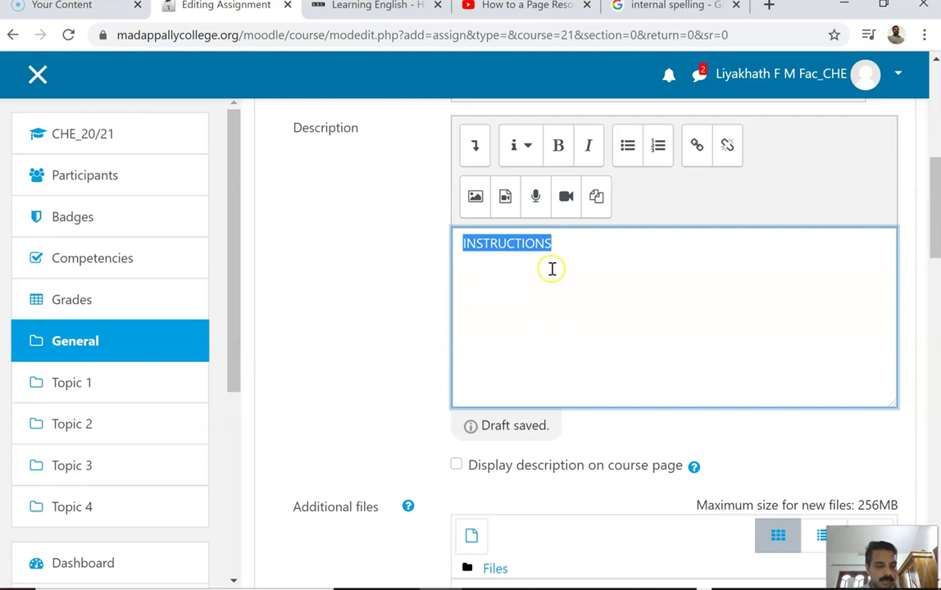
{"action": "left_click", "coordinate": [558, 145]}
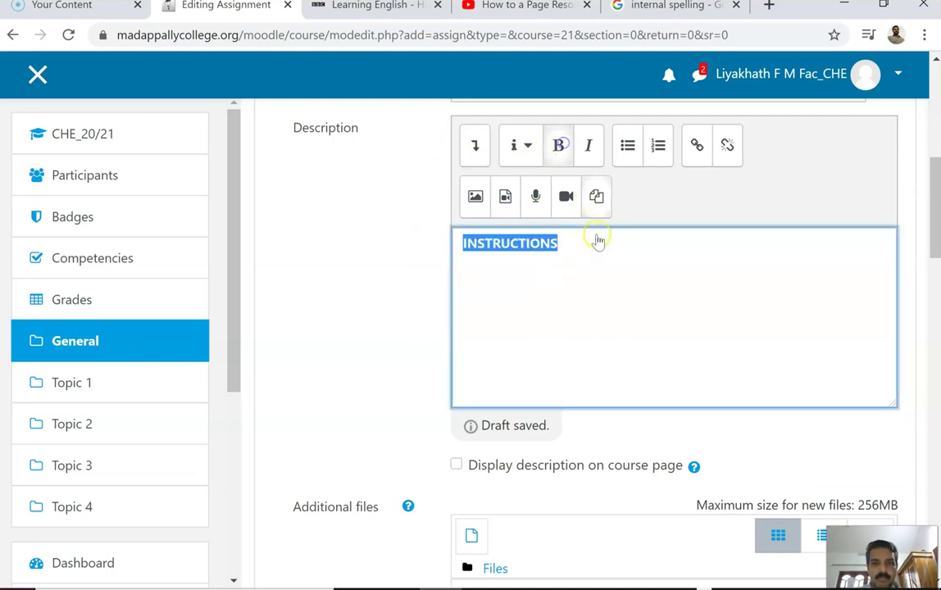
{"action": "left_click", "coordinate": [589, 145]}
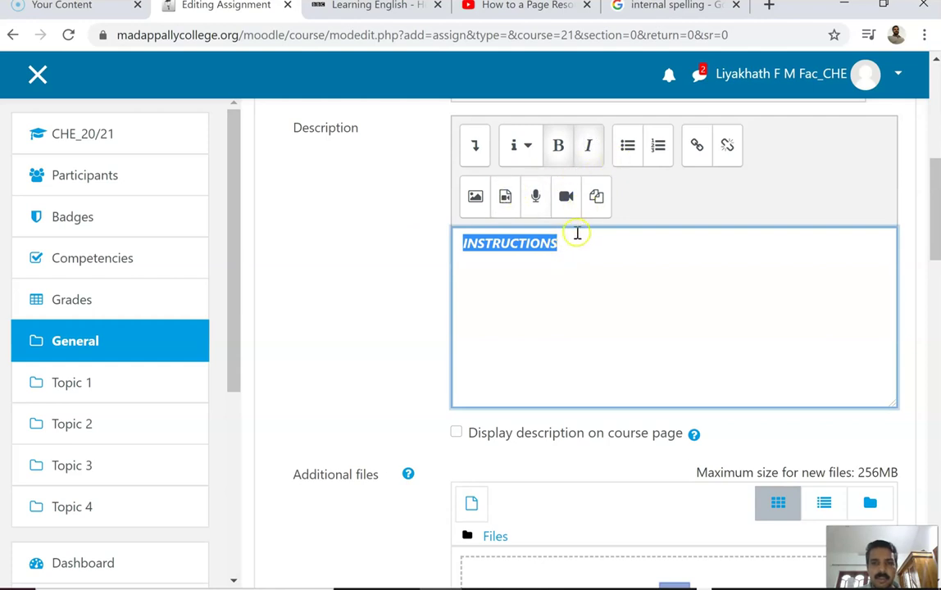
{"action": "left_click", "coordinate": [578, 236]}
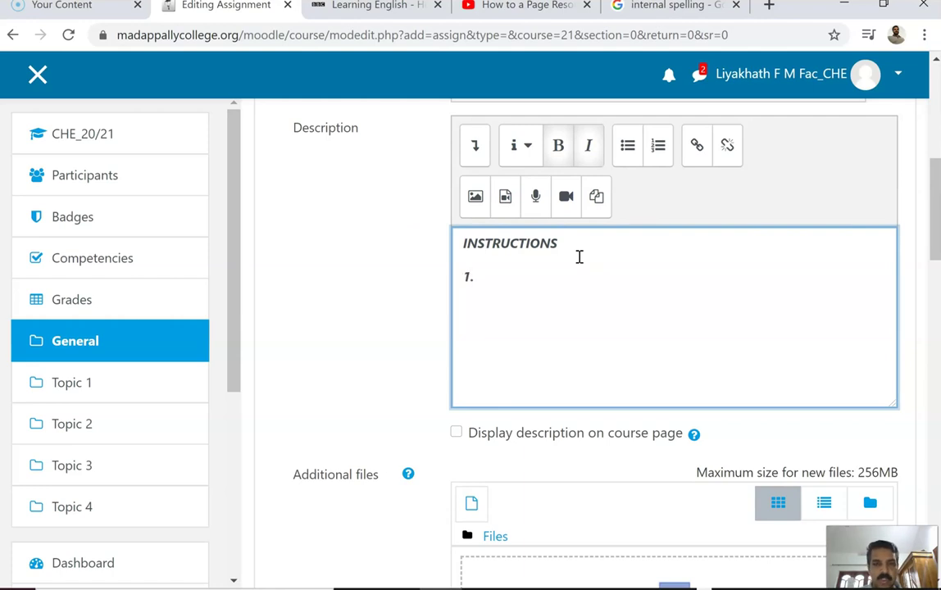
{"action": "left_click", "coordinate": [503, 296]}
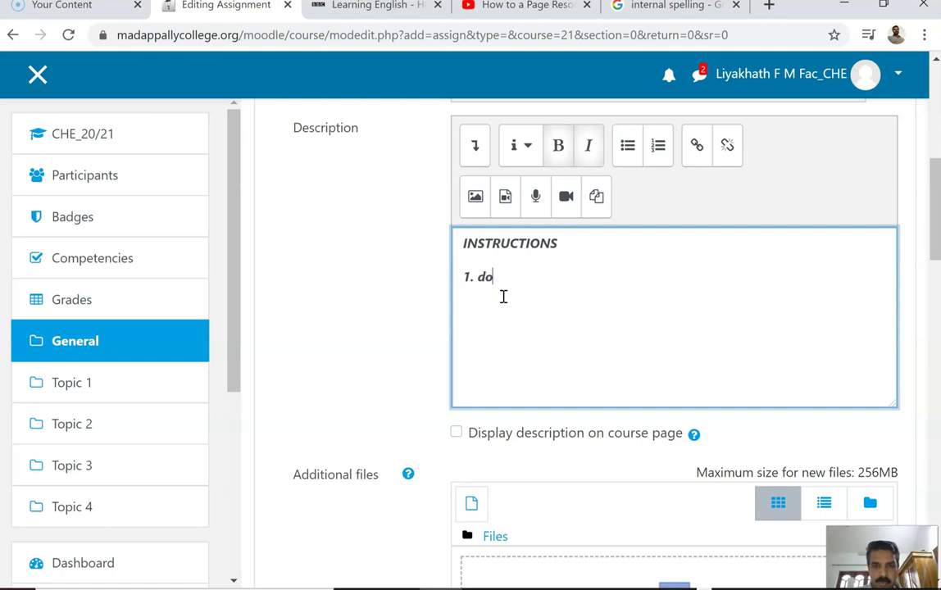
{"action": "key", "text": "BackSpace"}
{"action": "type", "text": "t"}
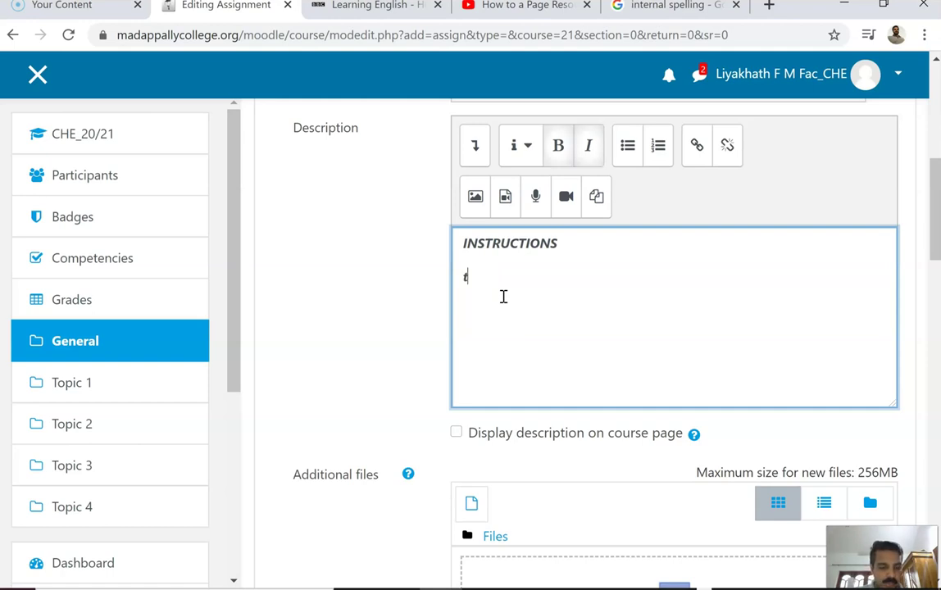
{"action": "key", "text": "BackSpace"}
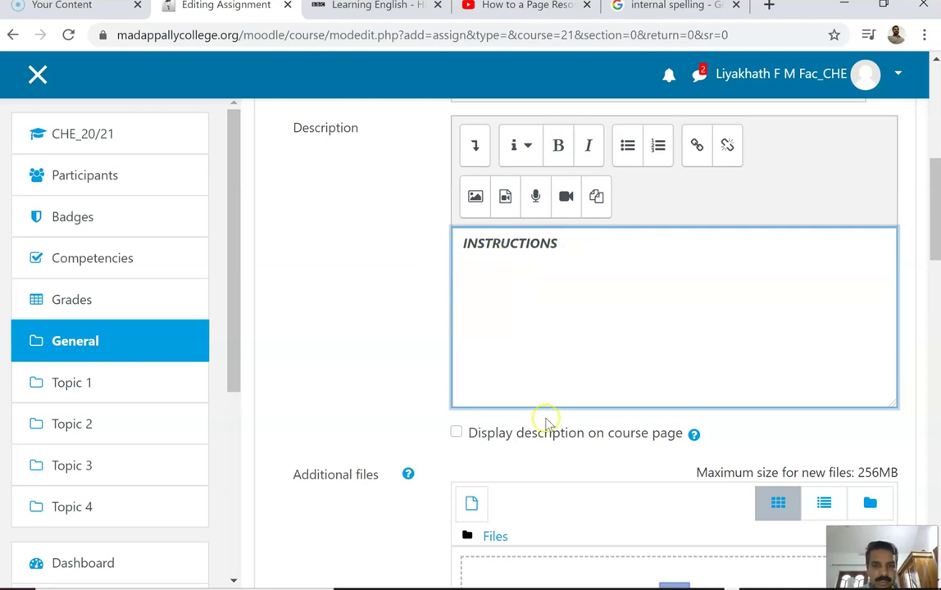
Turn on displaying the description on the course page and review the INSTRUCTIONS text and the additional files area
{"action": "left_click", "coordinate": [456, 433]}
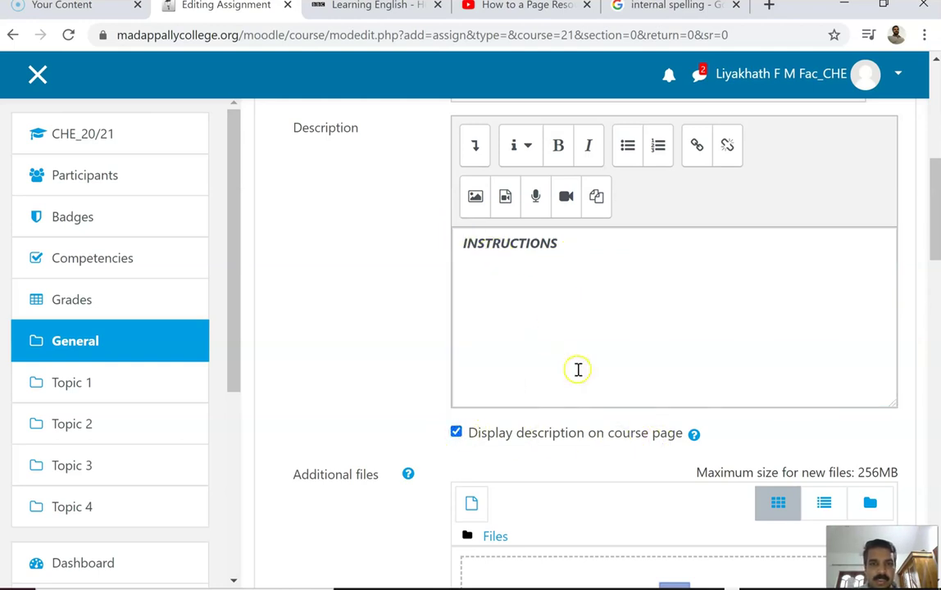
{"action": "scroll", "coordinate": [578, 370], "scroll_direction": "down", "scroll_amount": 3}
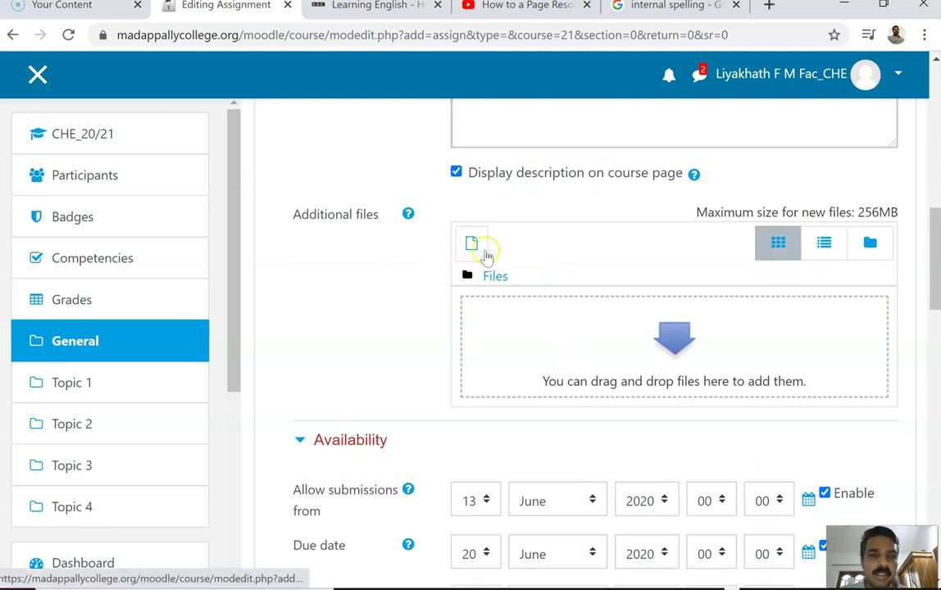
{"action": "scroll", "coordinate": [501, 333], "scroll_direction": "up", "scroll_amount": 1}
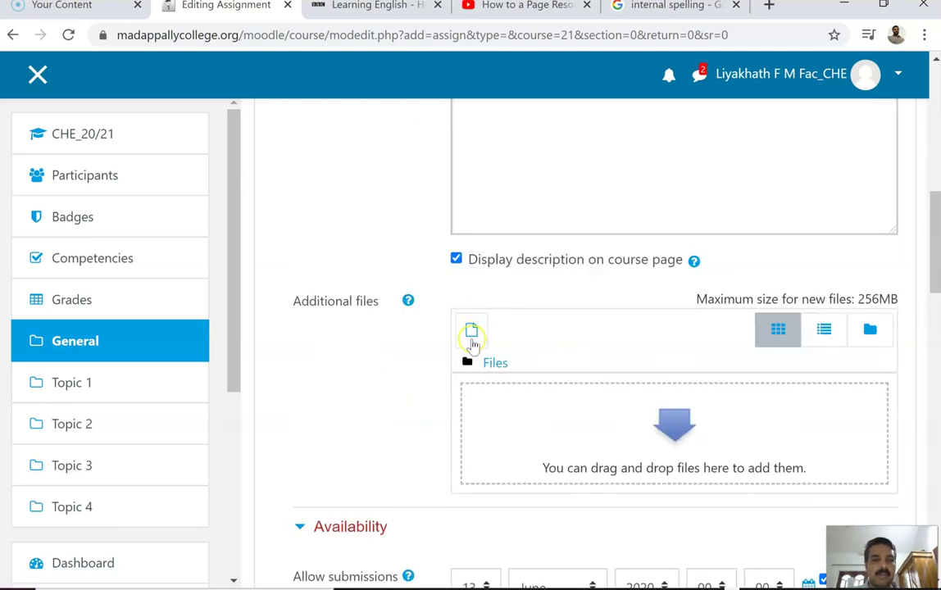
{"action": "scroll", "coordinate": [410, 303], "scroll_direction": "up", "scroll_amount": 3}
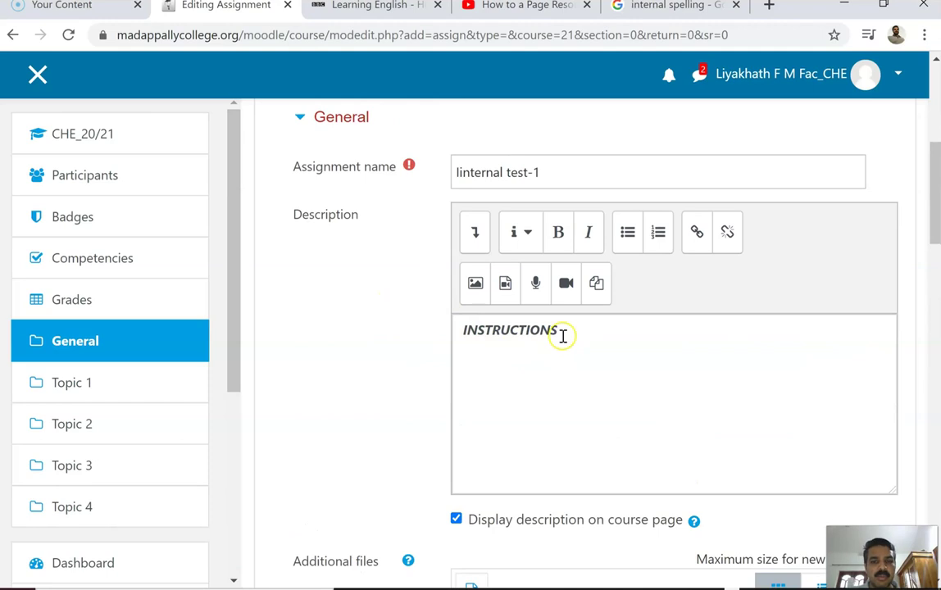
{"action": "left_click", "coordinate": [563, 336]}
{"action": "left_click_drag", "start_coordinate": [563, 334], "coordinate": [447, 321]}
{"action": "scroll", "coordinate": [508, 443], "scroll_direction": "down", "scroll_amount": 2}
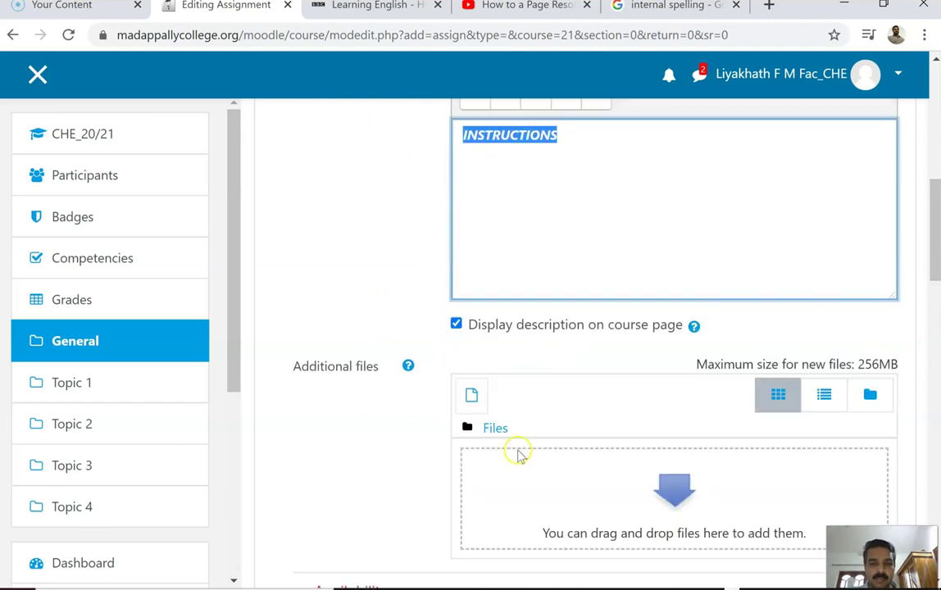
{"action": "scroll", "coordinate": [518, 455], "scroll_direction": "down", "scroll_amount": 1}
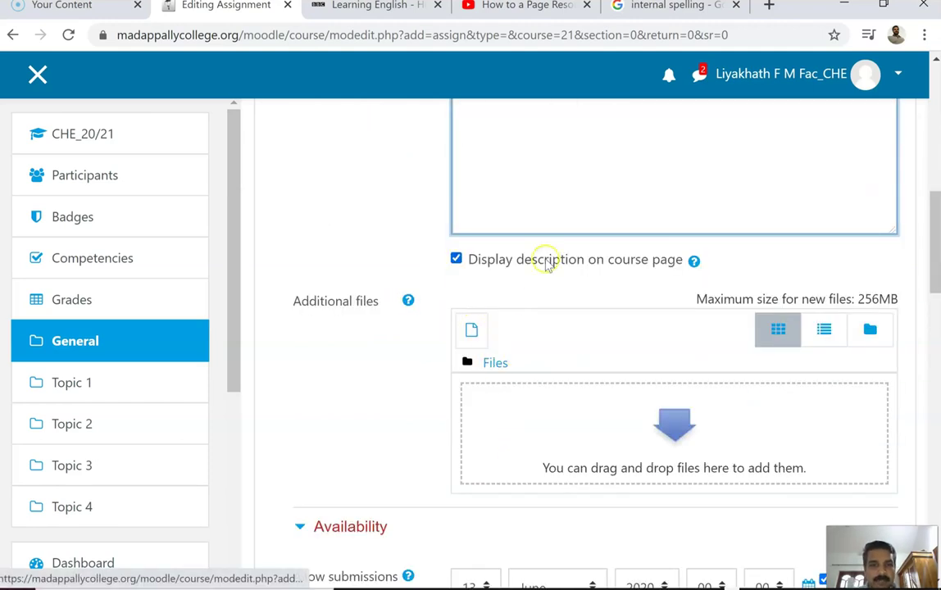
{"action": "scroll", "coordinate": [546, 263], "scroll_direction": "up", "scroll_amount": 2}
{"action": "left_click", "coordinate": [528, 280]}
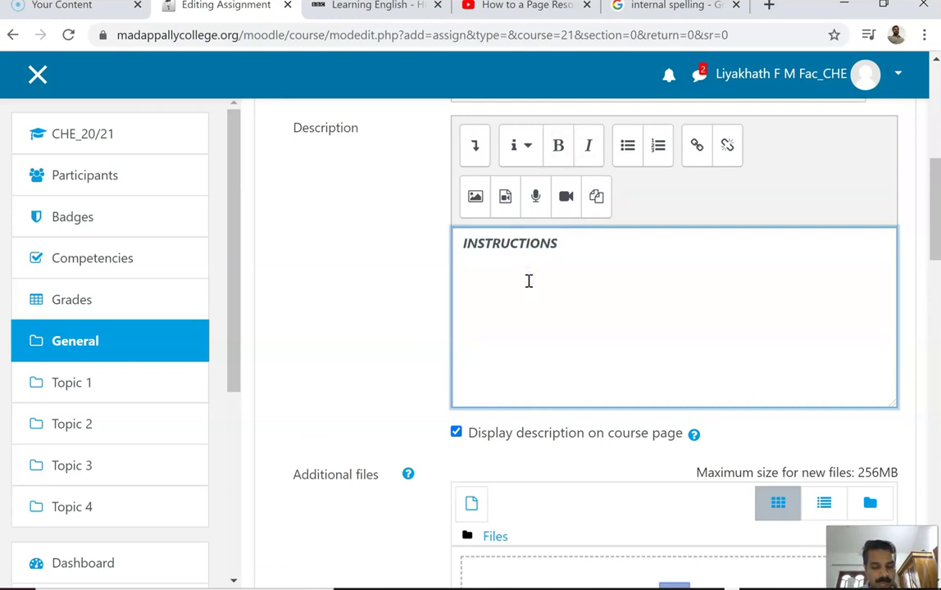
Start uploading a file to the assignment's additional files and browse to the MSc folder under Documents, Study Materials
{"action": "scroll", "coordinate": [326, 444], "scroll_direction": "down", "scroll_amount": 2}
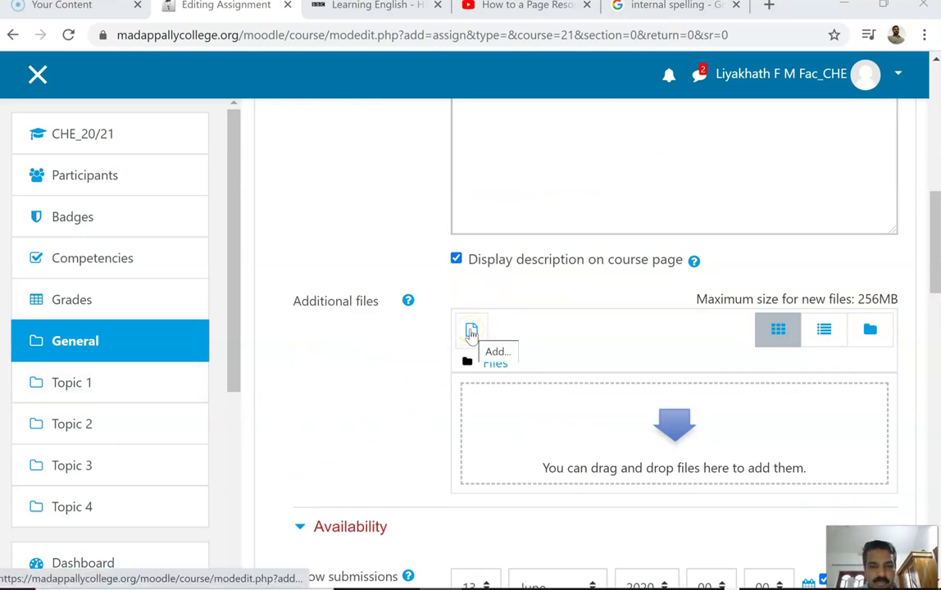
{"action": "left_click", "coordinate": [472, 333]}
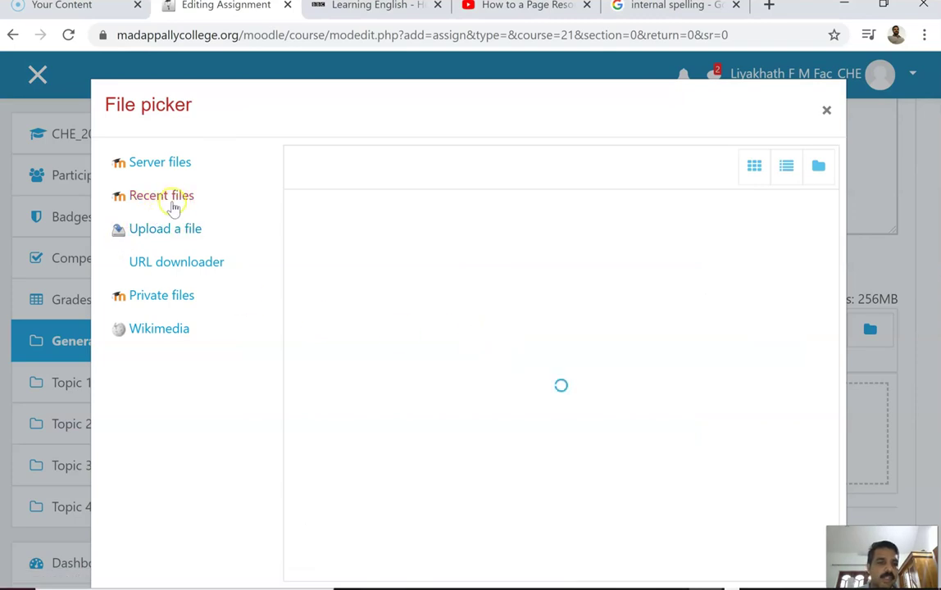
{"action": "left_click", "coordinate": [172, 234]}
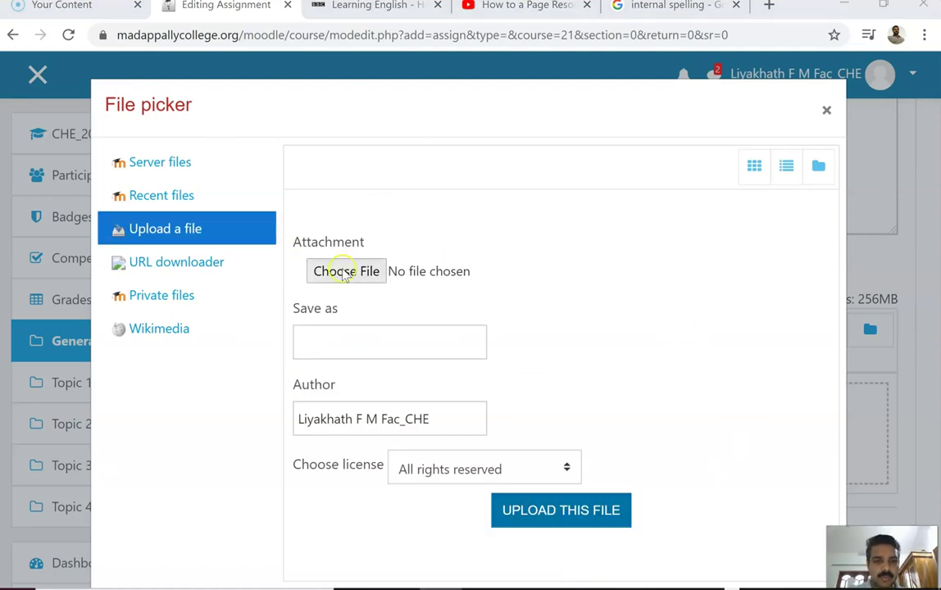
{"action": "left_click", "coordinate": [344, 272]}
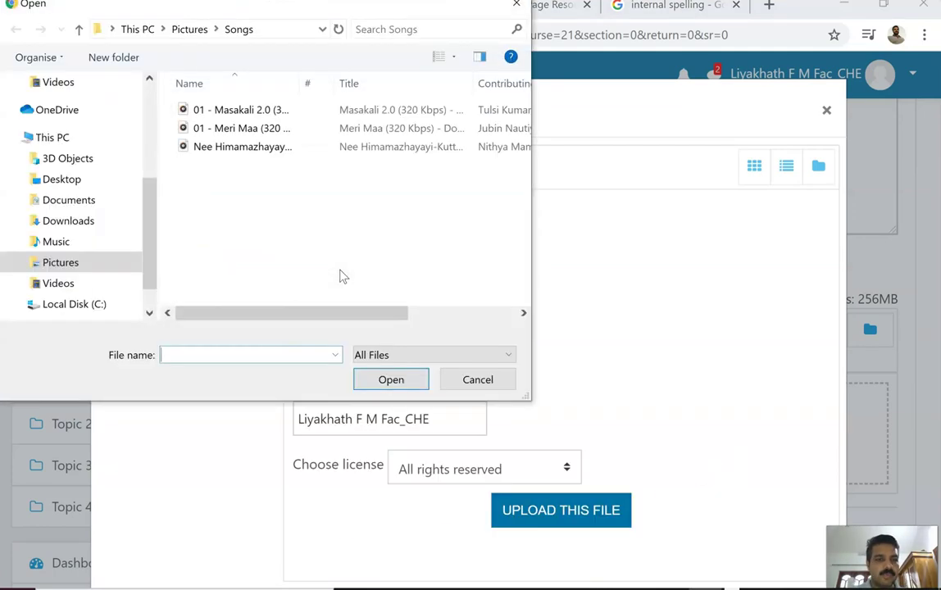
{"action": "left_click", "coordinate": [68, 200]}
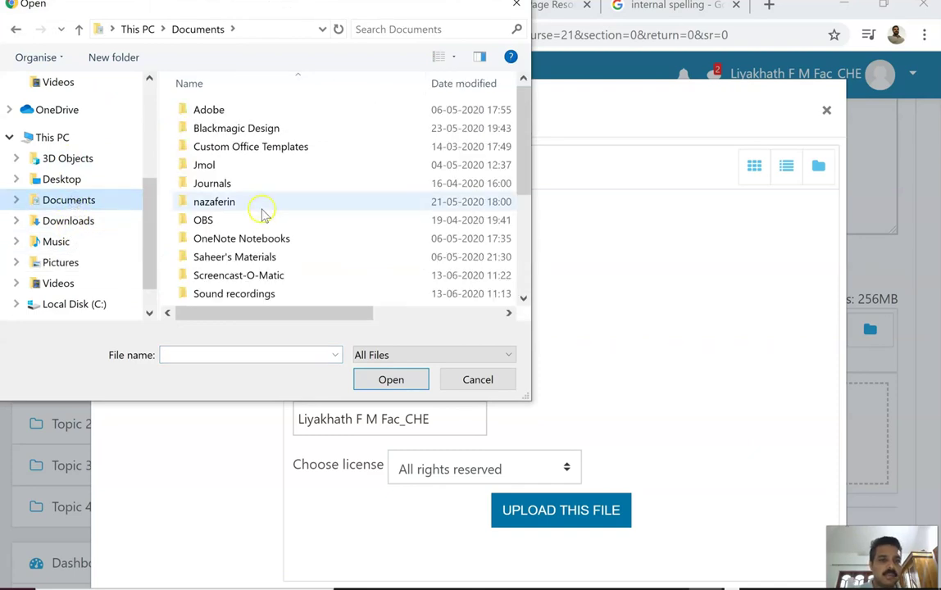
{"action": "scroll", "coordinate": [254, 220], "scroll_direction": "down", "scroll_amount": 2}
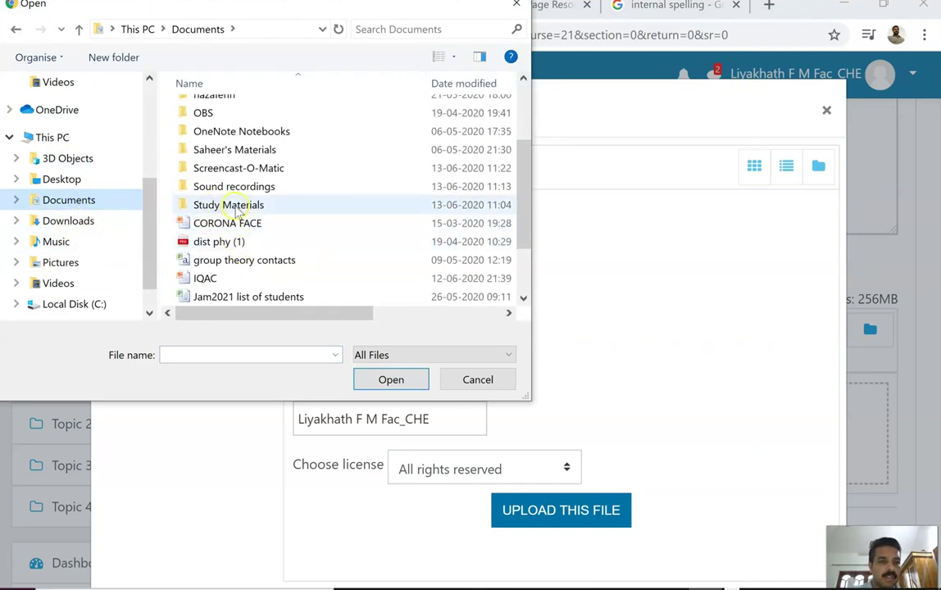
{"action": "double_click", "coordinate": [236, 205]}
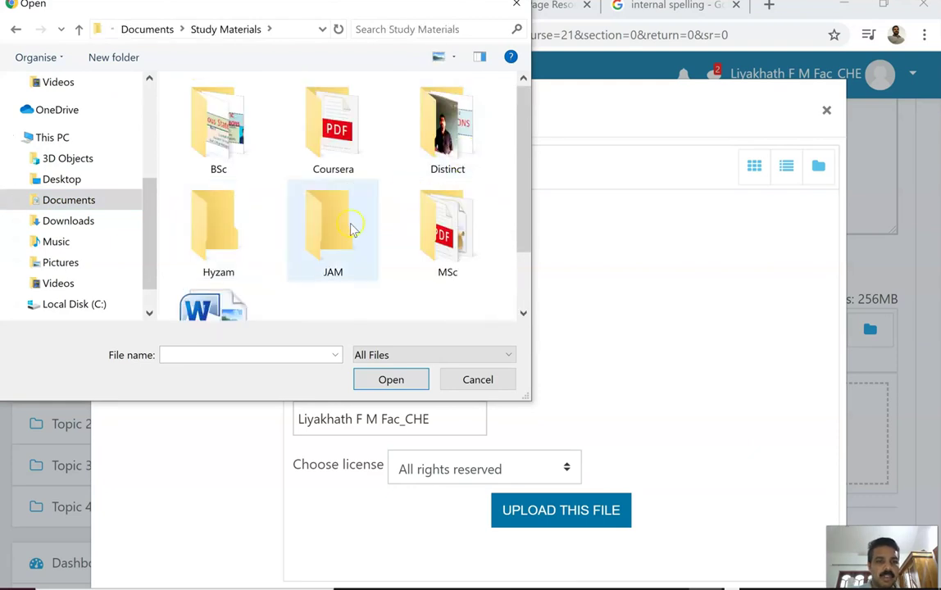
{"action": "scroll", "coordinate": [353, 230], "scroll_direction": "down", "scroll_amount": 1}
{"action": "double_click", "coordinate": [418, 181]}
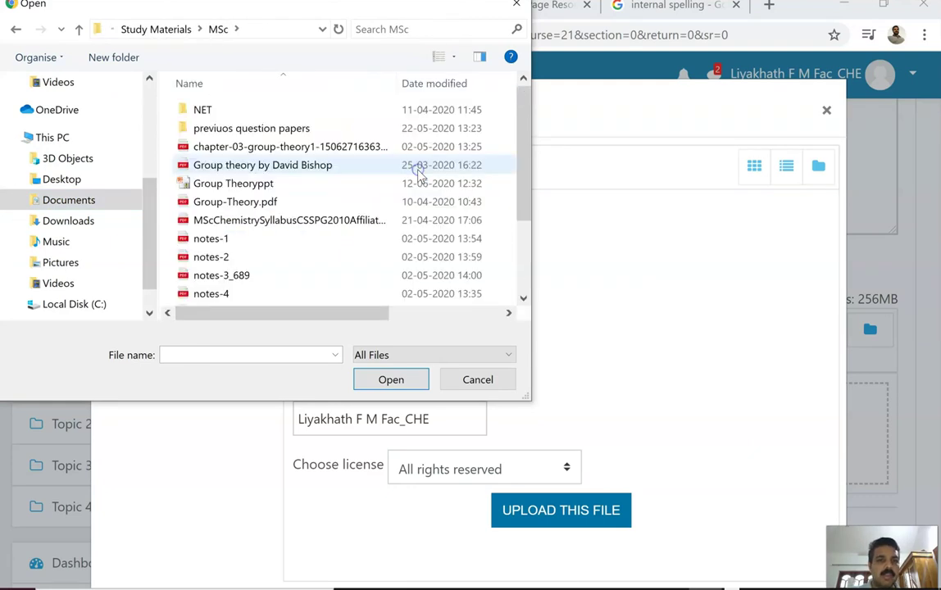
Upload the Word file "GROUP THEORY internal exam-2" from the "previuos question papers" folder as an additional file
{"action": "scroll", "coordinate": [246, 131], "scroll_direction": "down", "scroll_amount": 2}
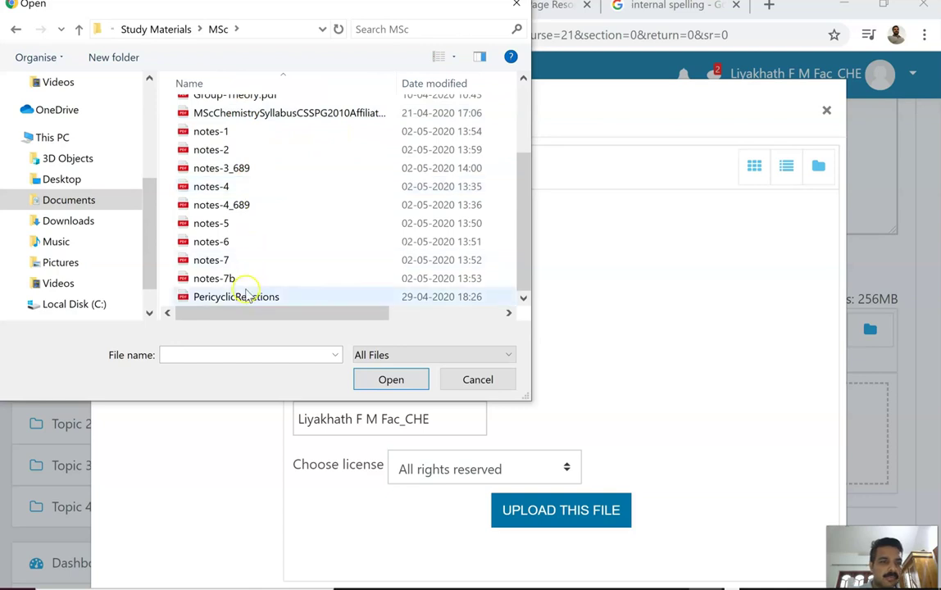
{"action": "scroll", "coordinate": [246, 291], "scroll_direction": "up", "scroll_amount": 2}
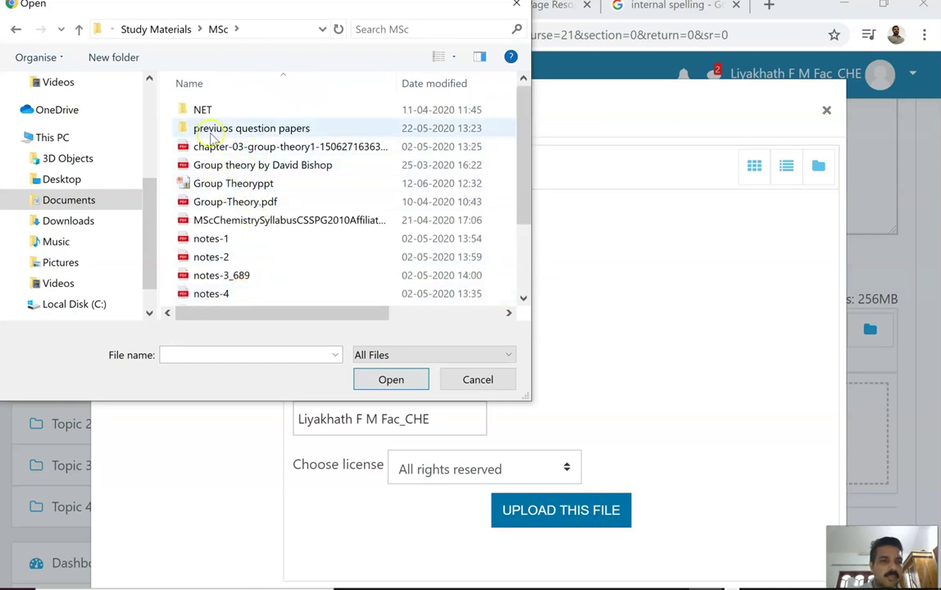
{"action": "left_click", "coordinate": [259, 130]}
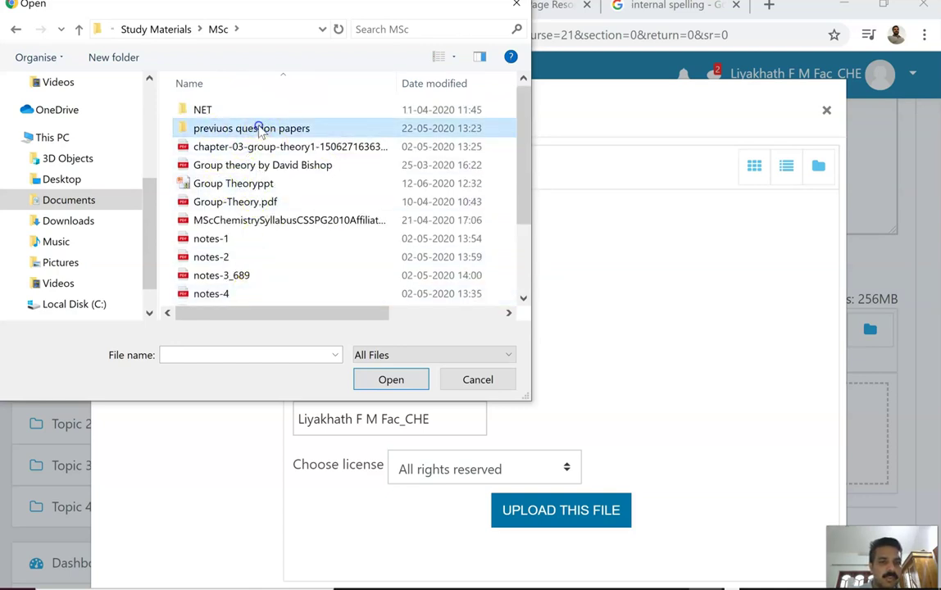
{"action": "left_click", "coordinate": [251, 258]}
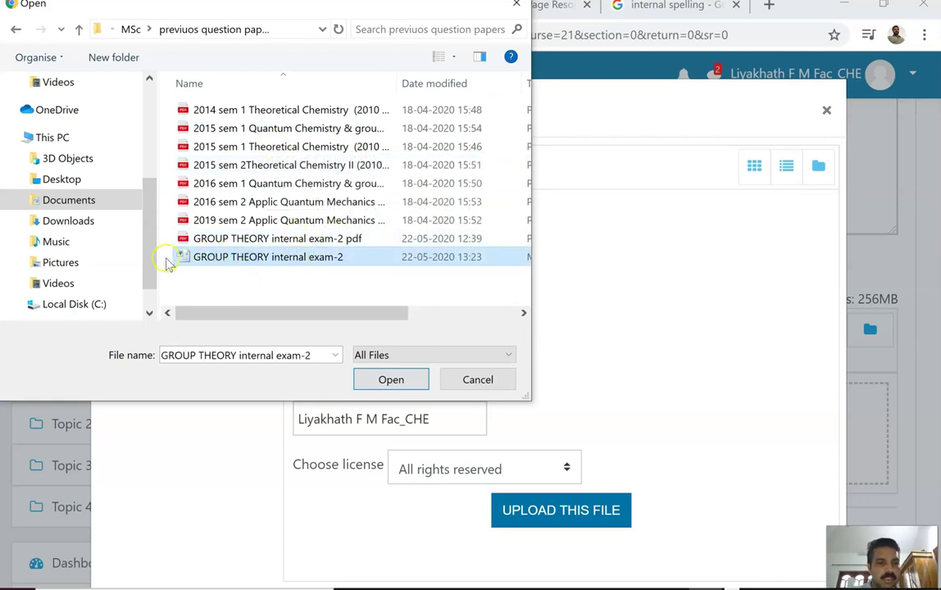
{"action": "left_click", "coordinate": [400, 382]}
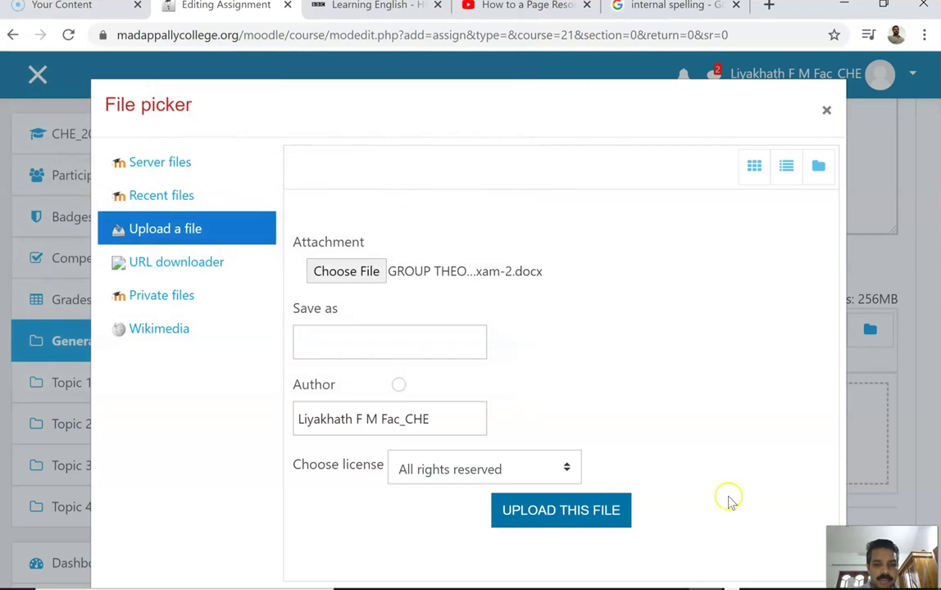
{"action": "left_click", "coordinate": [573, 513]}
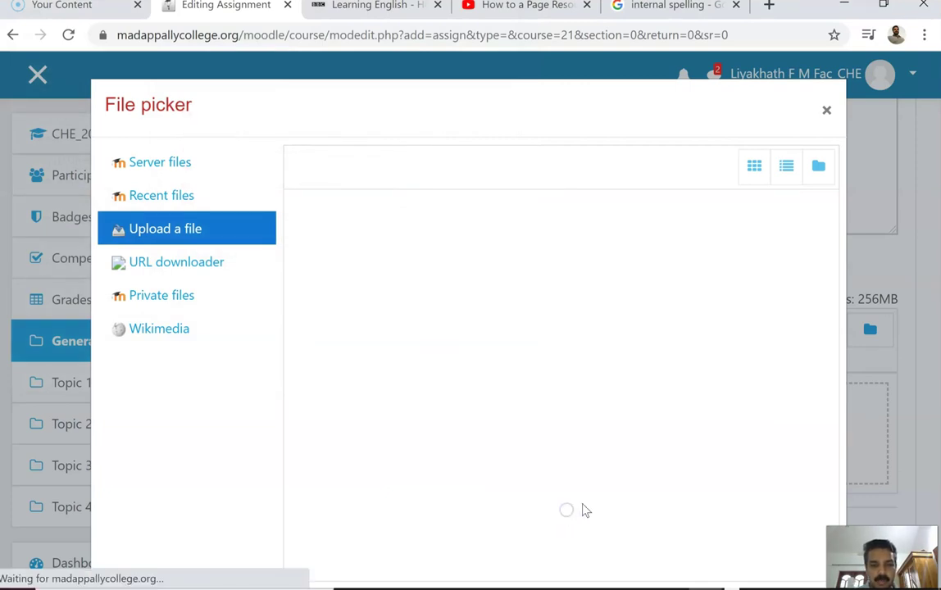
{"action": "scroll", "coordinate": [427, 479], "scroll_direction": "down", "scroll_amount": 3}
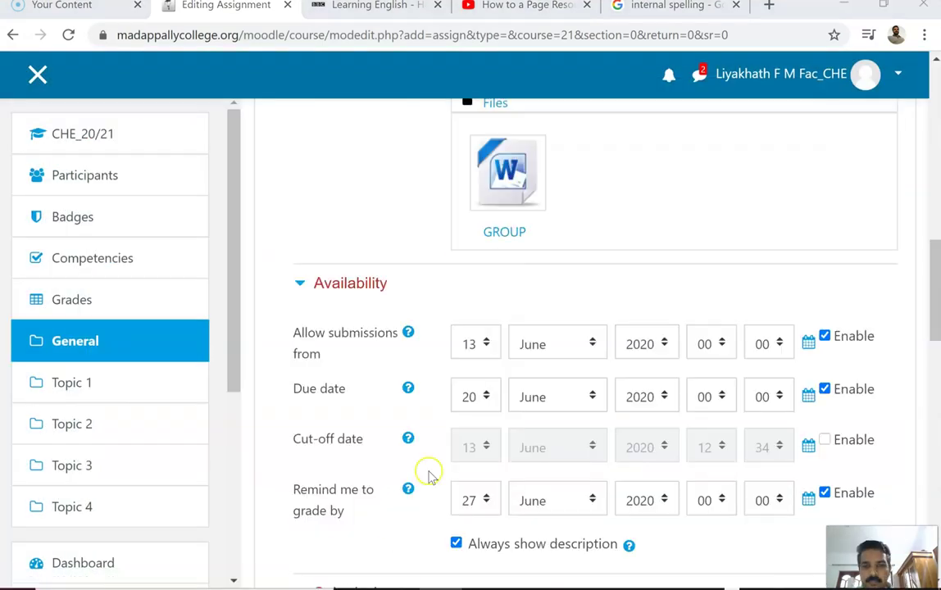
{"action": "scroll", "coordinate": [563, 263], "scroll_direction": "up", "scroll_amount": 3}
{"action": "scroll", "coordinate": [556, 273], "scroll_direction": "down", "scroll_amount": 2}
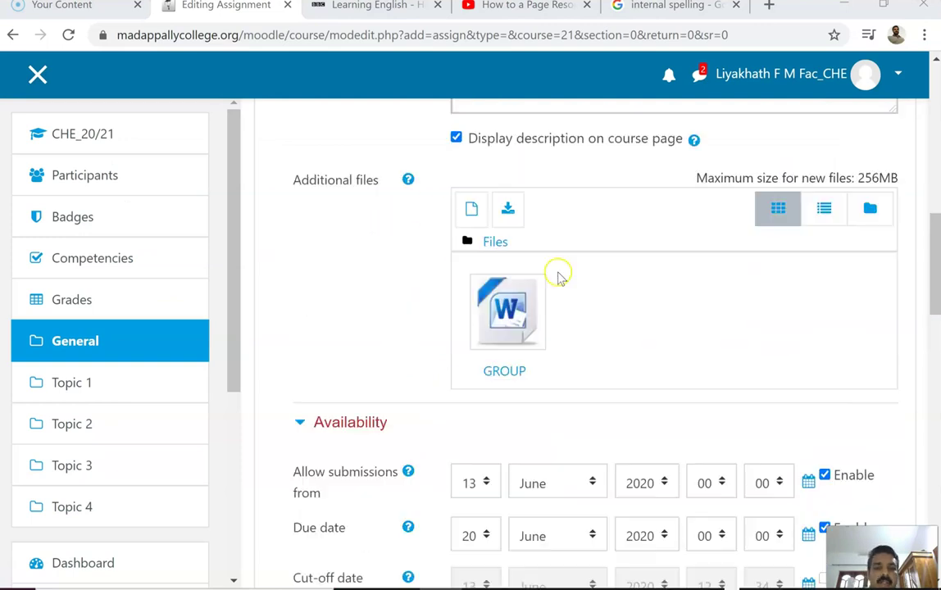
Set the date from which submissions are allowed to 14 June 2020
{"action": "scroll", "coordinate": [315, 434], "scroll_direction": "down", "scroll_amount": 1}
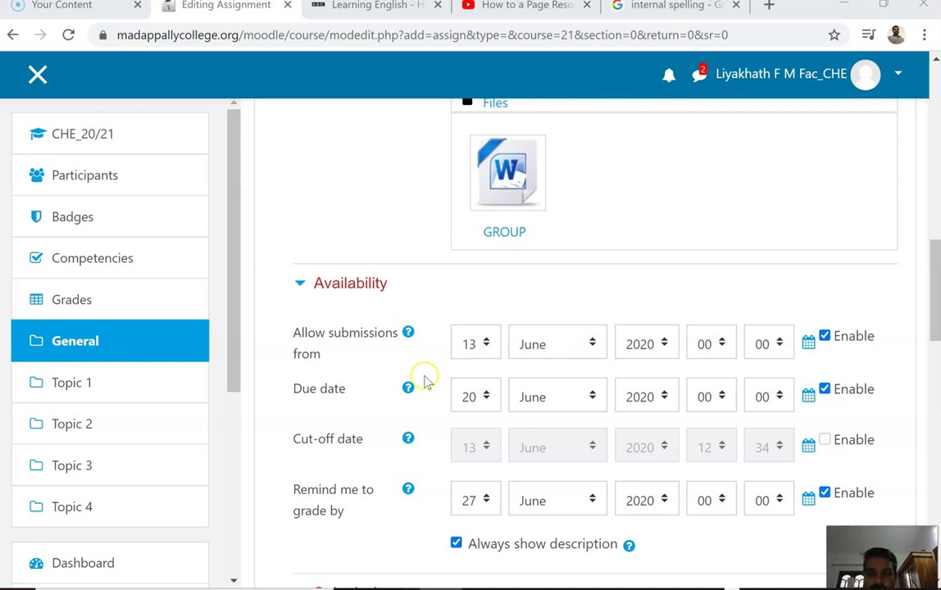
{"action": "left_click", "coordinate": [600, 348]}
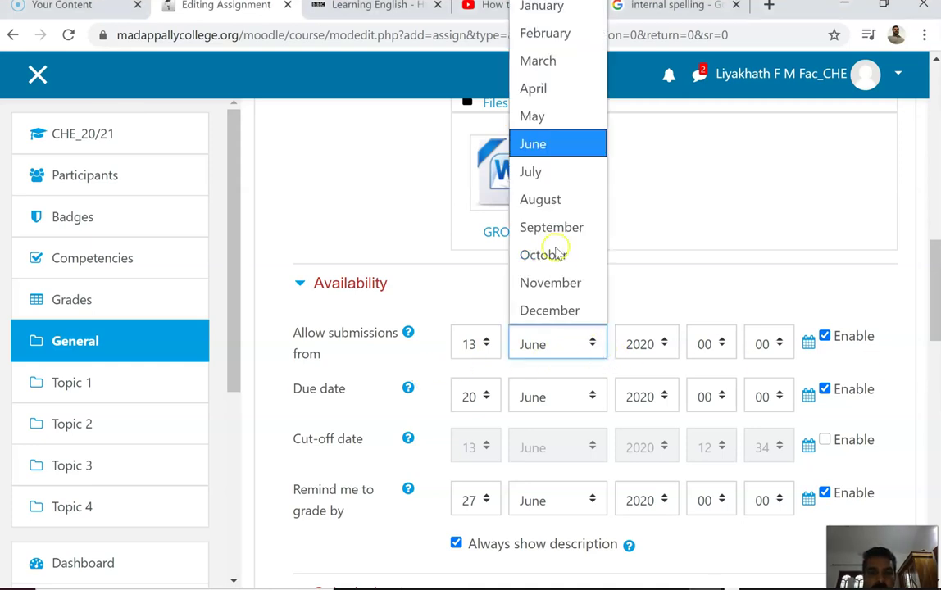
{"action": "left_click", "coordinate": [549, 145]}
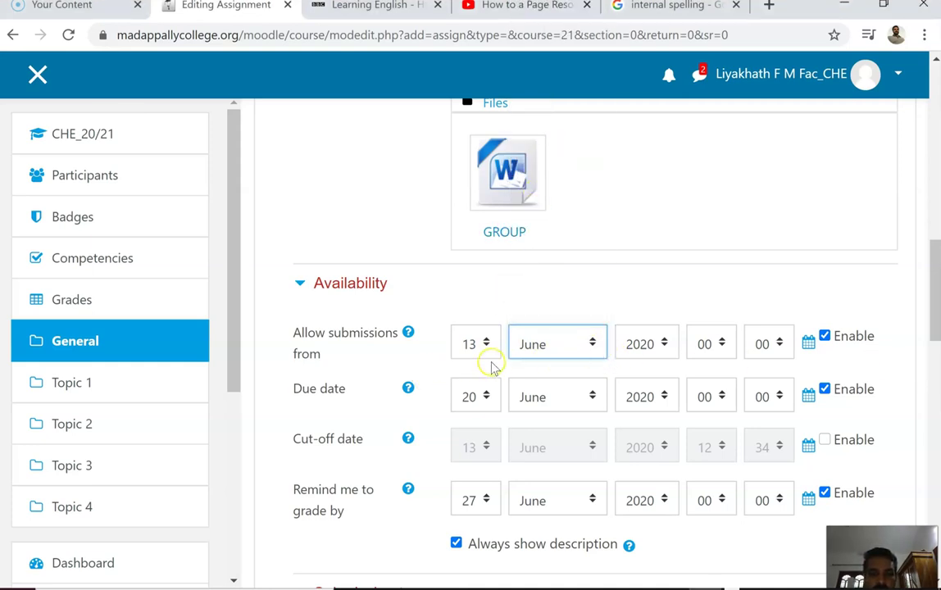
{"action": "left_click", "coordinate": [486, 344]}
{"action": "scroll", "coordinate": [483, 309], "scroll_direction": "down", "scroll_amount": 3}
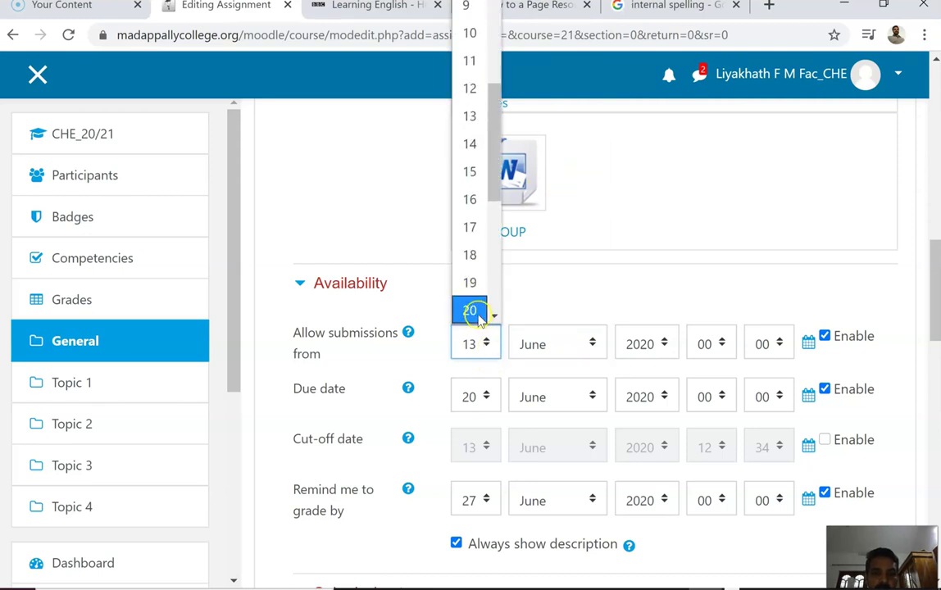
{"action": "left_click", "coordinate": [482, 143]}
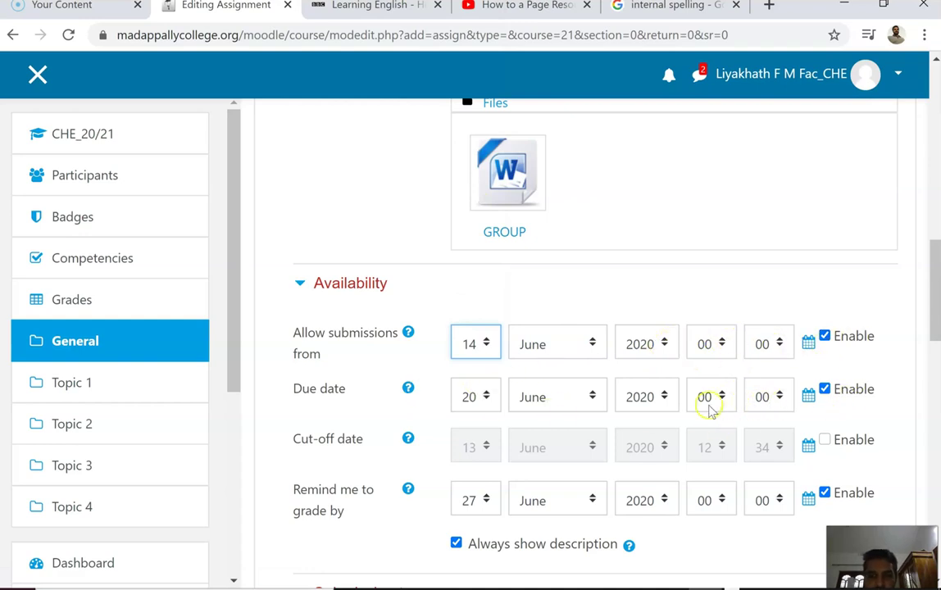
Set the due date to 15 June 2020, switching the due date and submission start date off and back on
{"action": "left_click", "coordinate": [475, 397]}
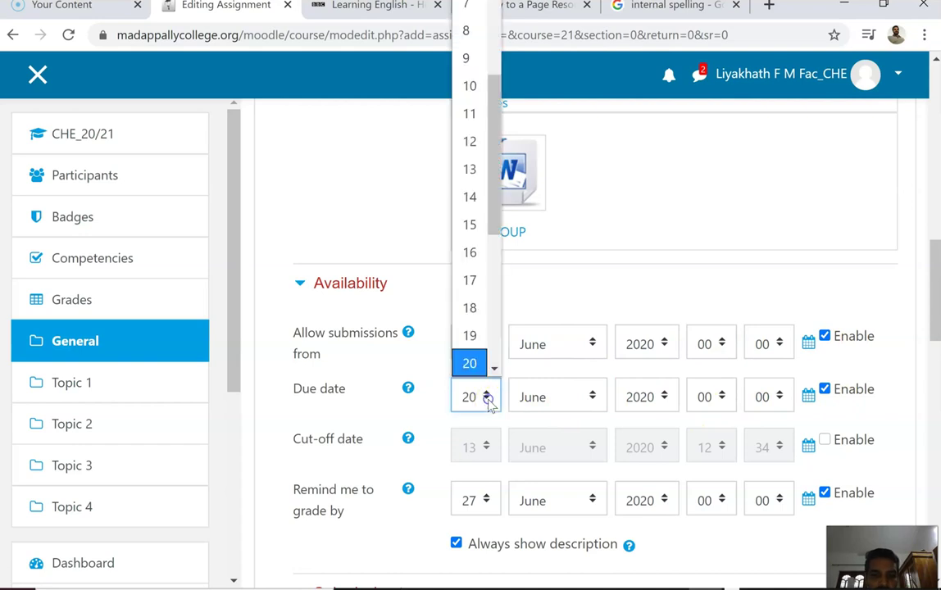
{"action": "left_click", "coordinate": [470, 226]}
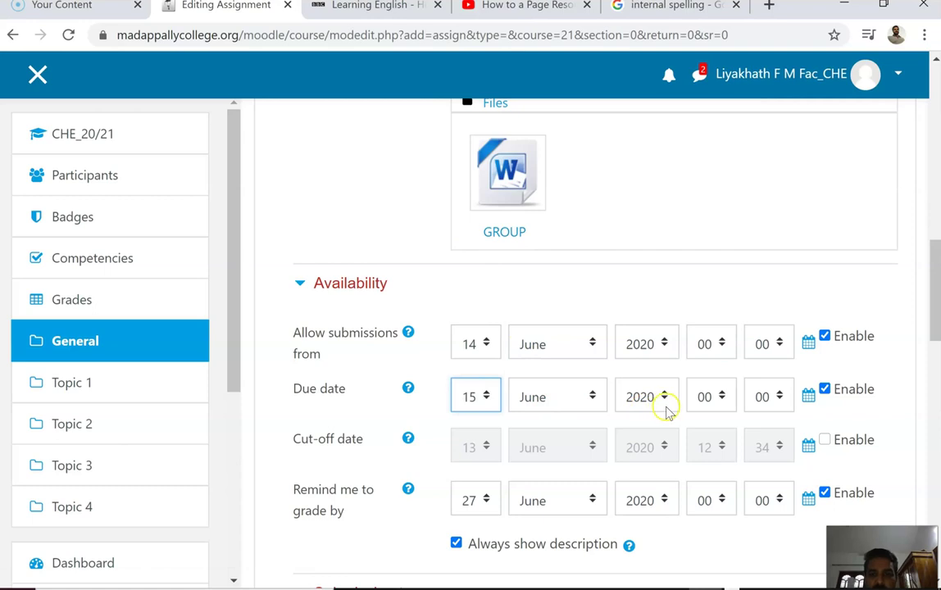
{"action": "left_click", "coordinate": [825, 388]}
{"action": "left_click", "coordinate": [825, 391]}
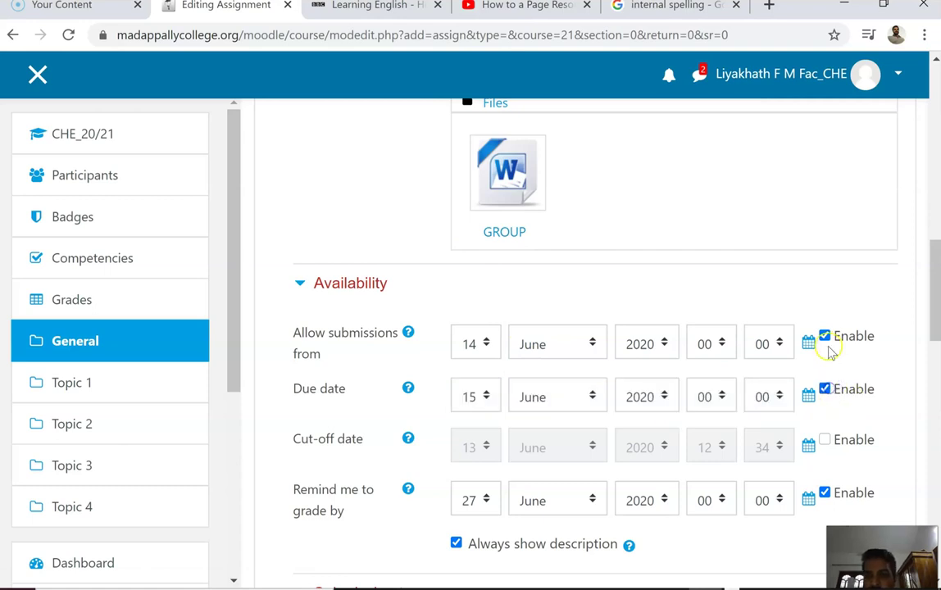
{"action": "left_click", "coordinate": [824, 337]}
{"action": "left_click", "coordinate": [825, 338]}
Enable the assignment's cut-off date and open its day for editing
{"action": "scroll", "coordinate": [675, 397], "scroll_direction": "down", "scroll_amount": 1}
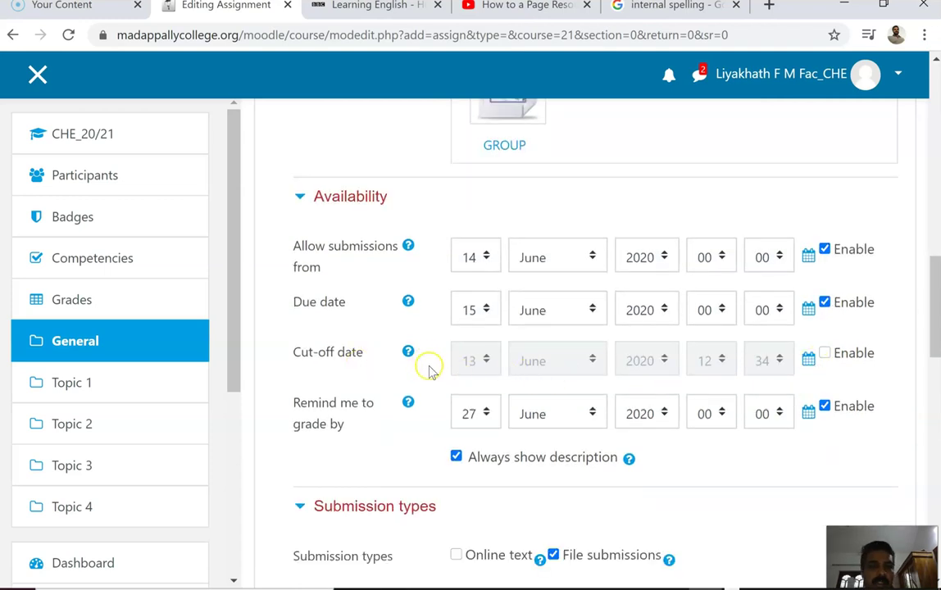
{"action": "left_click", "coordinate": [824, 354]}
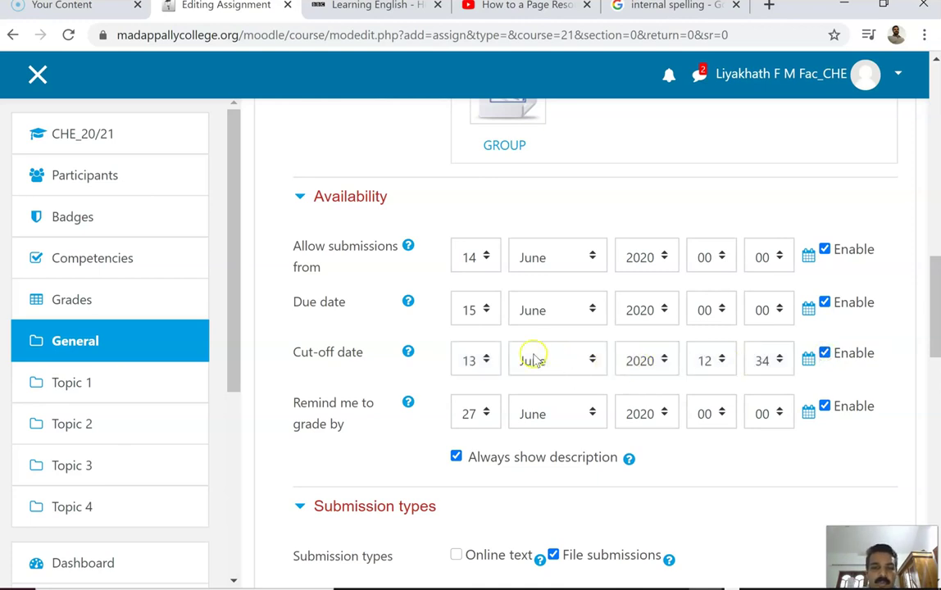
{"action": "left_click", "coordinate": [494, 371]}
{"action": "scroll", "coordinate": [473, 295], "scroll_direction": "down", "scroll_amount": 4}
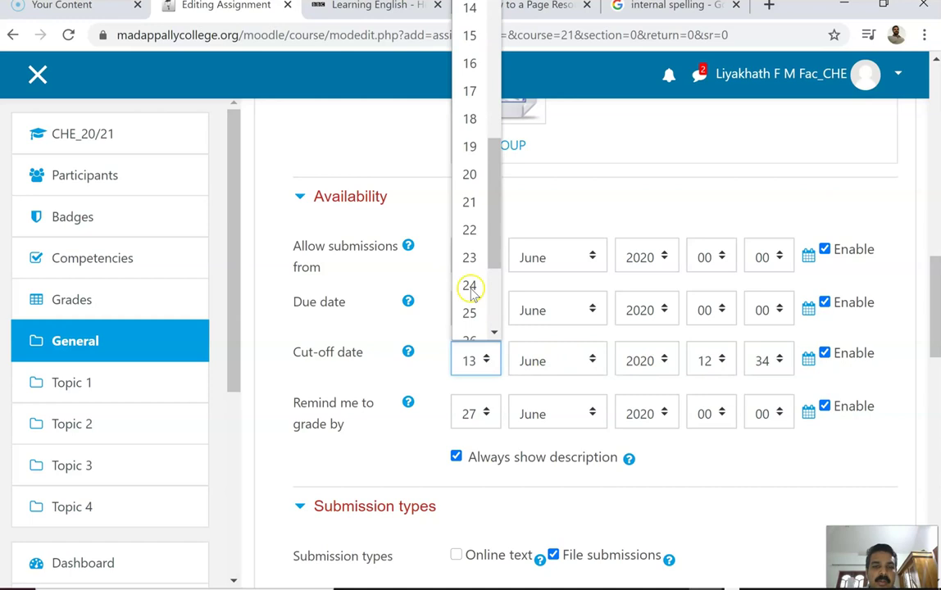
Set the assignment's cut-off day to 20 June 2020 and disable the reminder to grade by date
{"action": "left_click", "coordinate": [469, 173]}
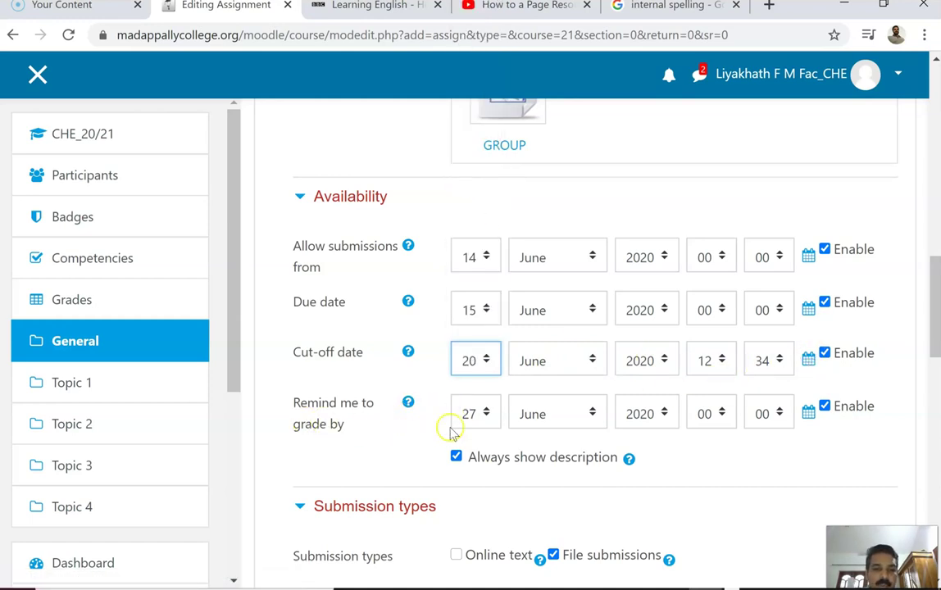
{"action": "left_click", "coordinate": [824, 407]}
Limit file submissions to a maximum of 2 uploaded files and a maximum submission size of 100MB
{"action": "scroll", "coordinate": [520, 445], "scroll_direction": "down", "scroll_amount": 3}
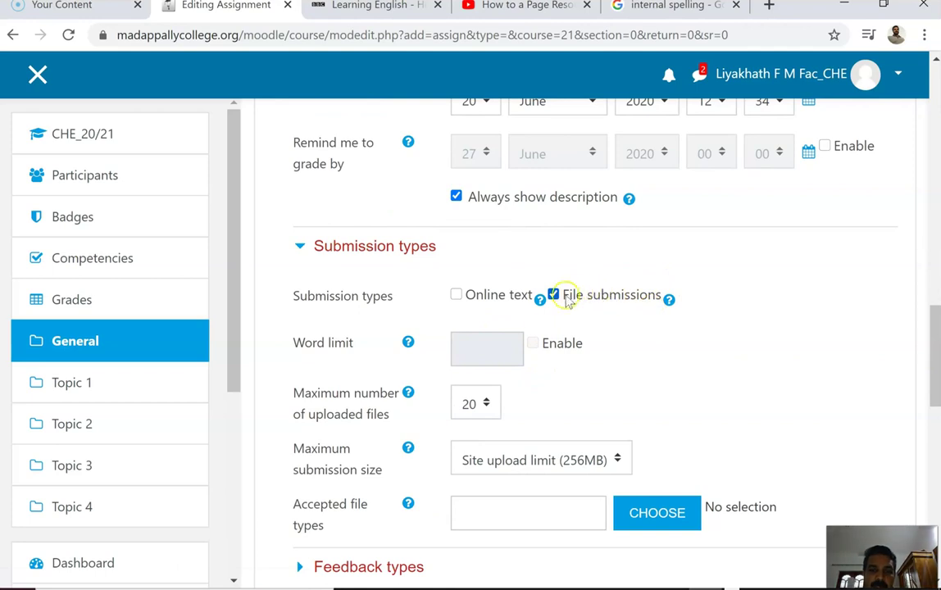
{"action": "scroll", "coordinate": [508, 375], "scroll_direction": "down", "scroll_amount": 1}
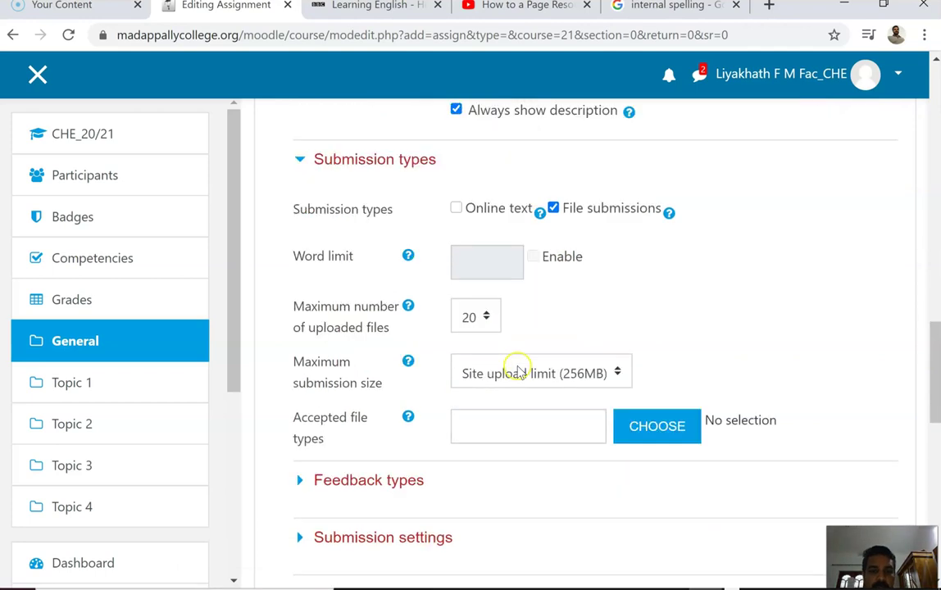
{"action": "scroll", "coordinate": [523, 336], "scroll_direction": "down", "scroll_amount": 1}
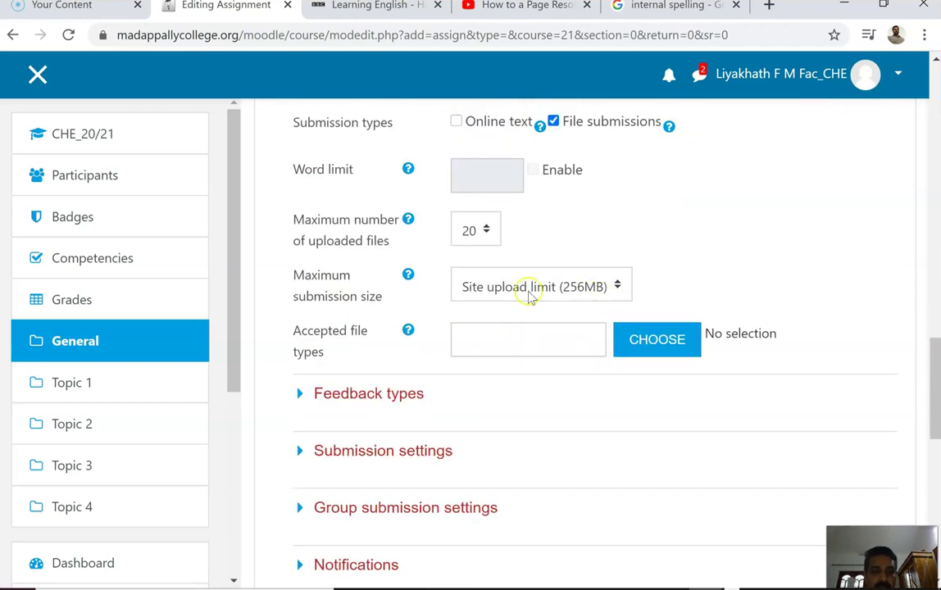
{"action": "left_click", "coordinate": [488, 231]}
{"action": "scroll", "coordinate": [484, 254], "scroll_direction": "up", "scroll_amount": 3}
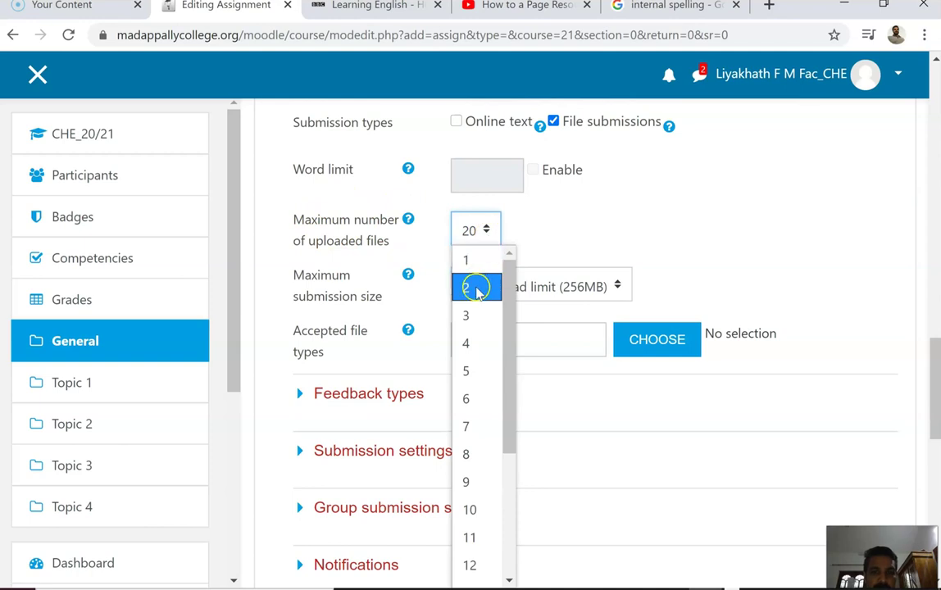
{"action": "left_click", "coordinate": [475, 288]}
{"action": "scroll", "coordinate": [557, 262], "scroll_direction": "down", "scroll_amount": 1}
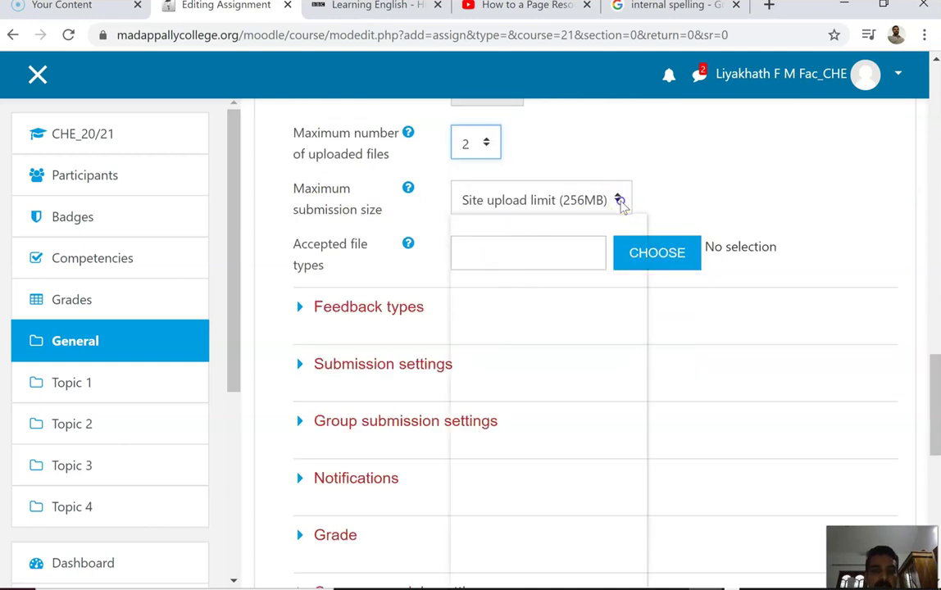
{"action": "left_click", "coordinate": [621, 198]}
{"action": "scroll", "coordinate": [540, 303], "scroll_direction": "down", "scroll_amount": 1}
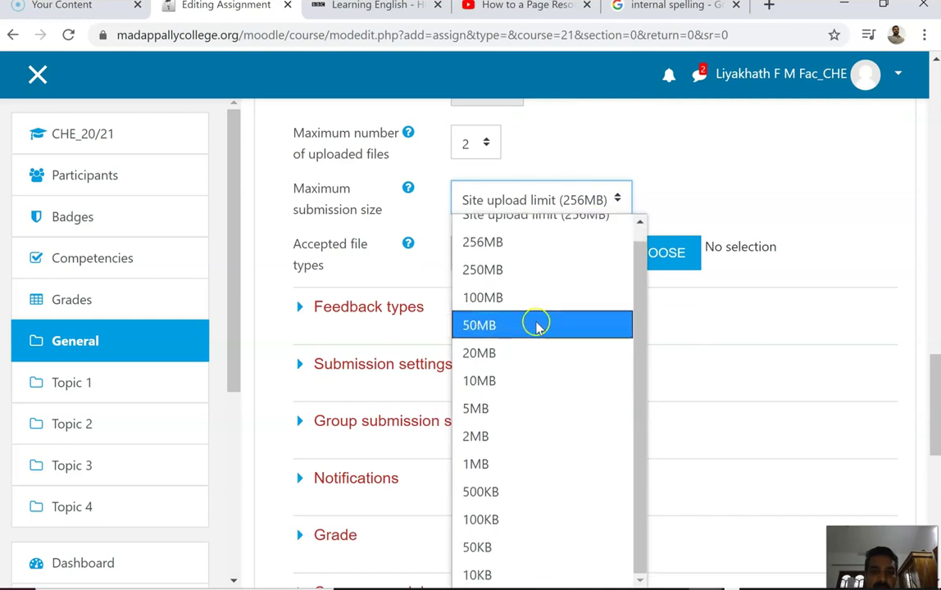
{"action": "left_click", "coordinate": [524, 299]}
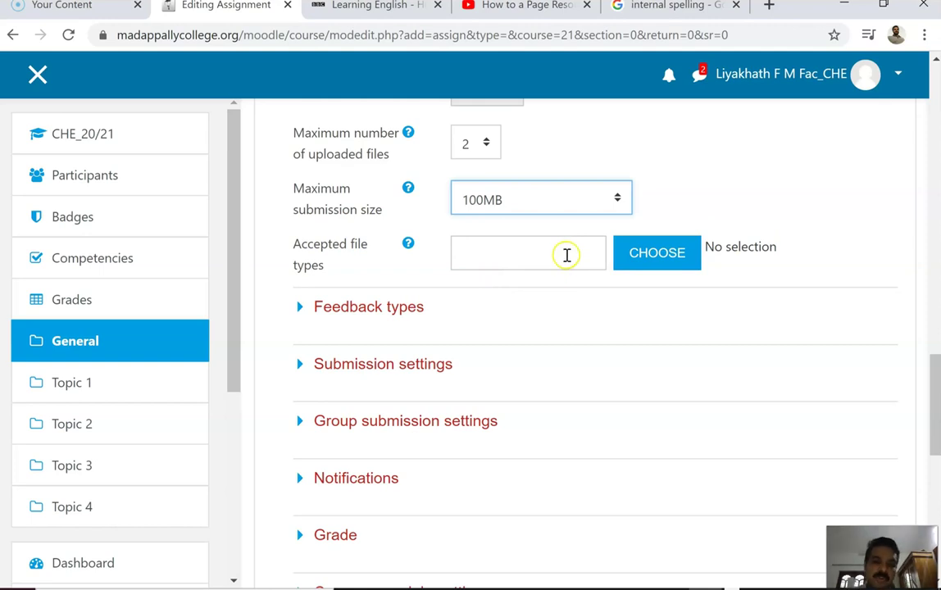
Choose Document files and PDF document (.pdf) as the accepted file types and save the selection
{"action": "left_click", "coordinate": [643, 261]}
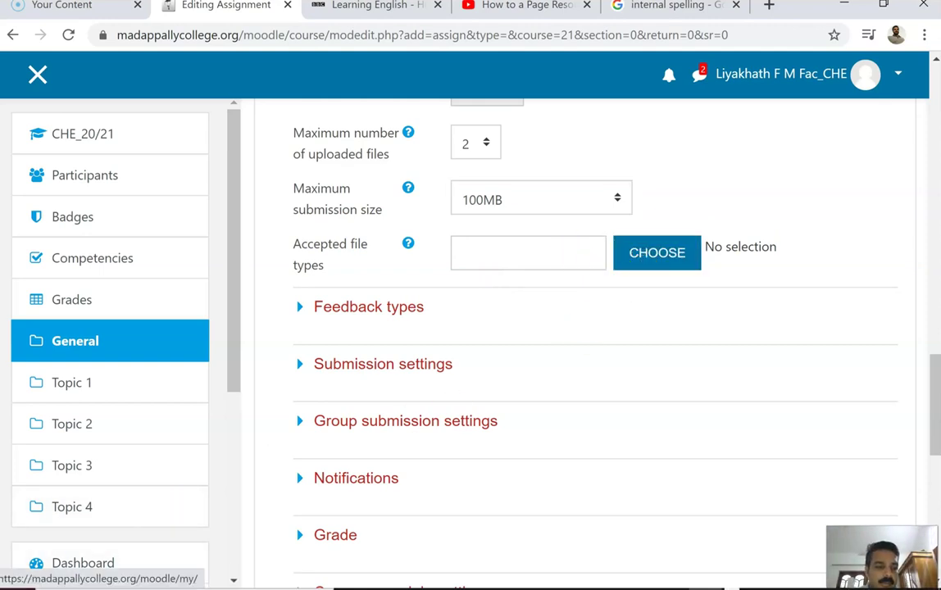
{"action": "scroll", "coordinate": [455, 229], "scroll_direction": "down", "scroll_amount": 5}
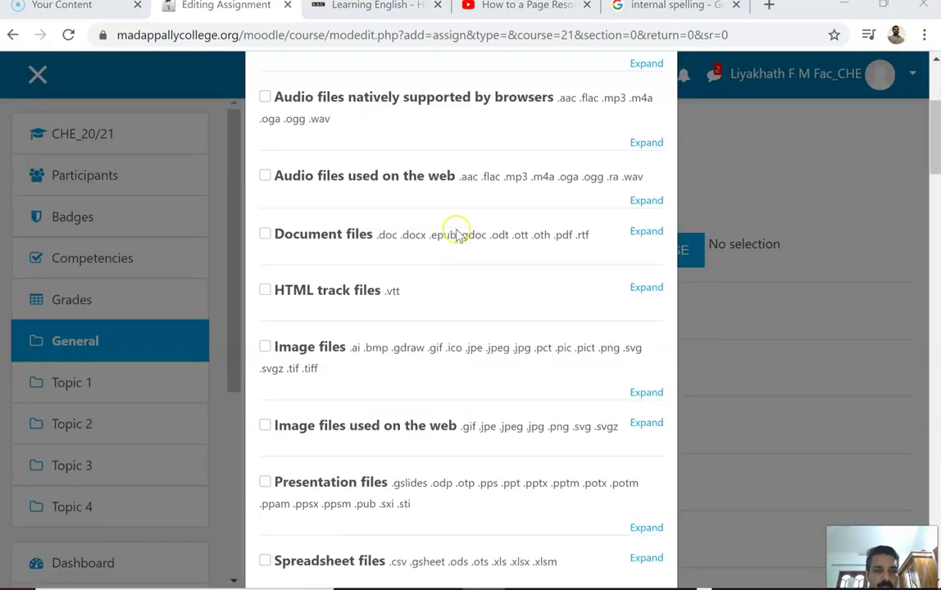
{"action": "scroll", "coordinate": [455, 236], "scroll_direction": "down", "scroll_amount": 5}
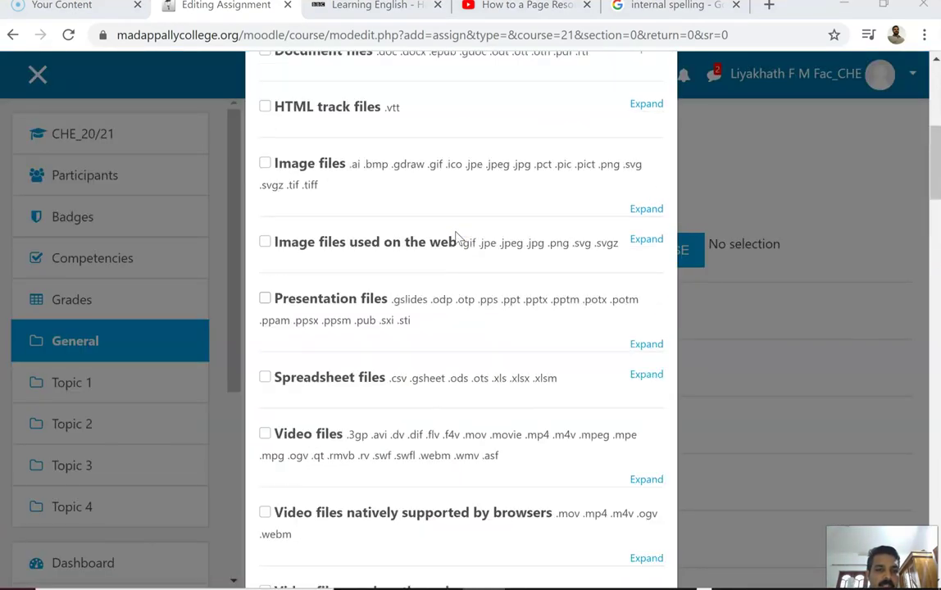
{"action": "scroll", "coordinate": [455, 236], "scroll_direction": "up", "scroll_amount": 5}
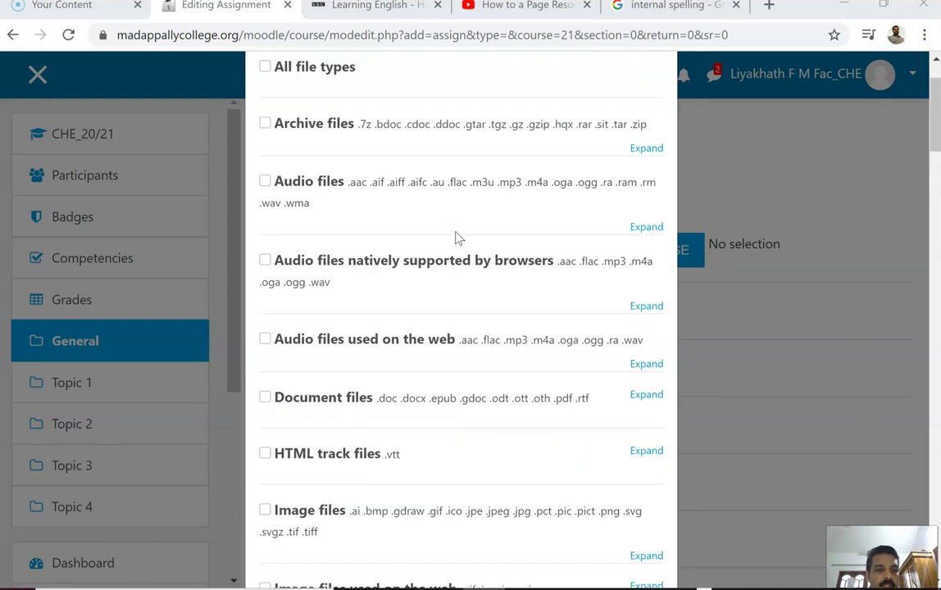
{"action": "left_click", "coordinate": [273, 403]}
{"action": "scroll", "coordinate": [273, 405], "scroll_direction": "down", "scroll_amount": 1}
{"action": "scroll", "coordinate": [478, 322], "scroll_direction": "down", "scroll_amount": 2}
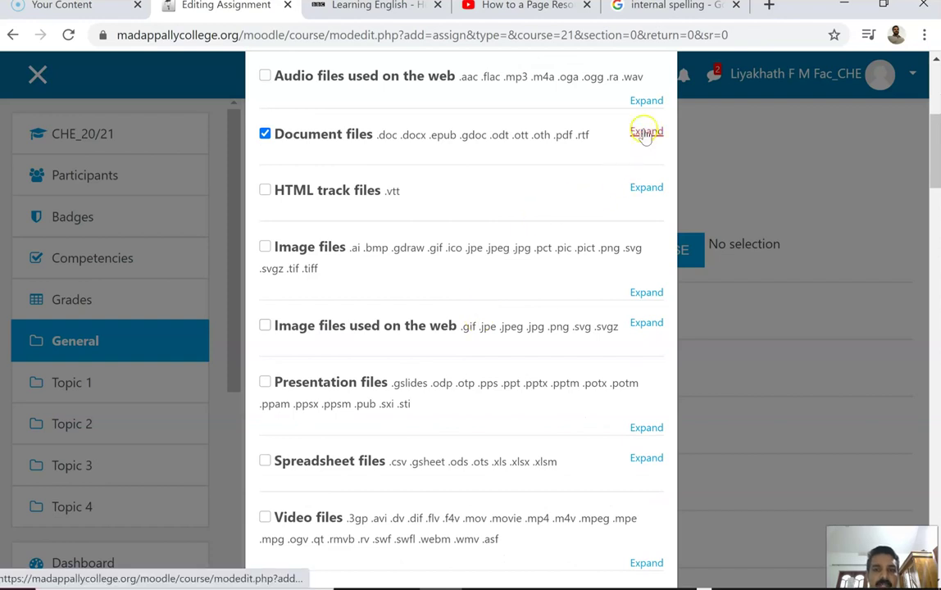
{"action": "left_click", "coordinate": [646, 133]}
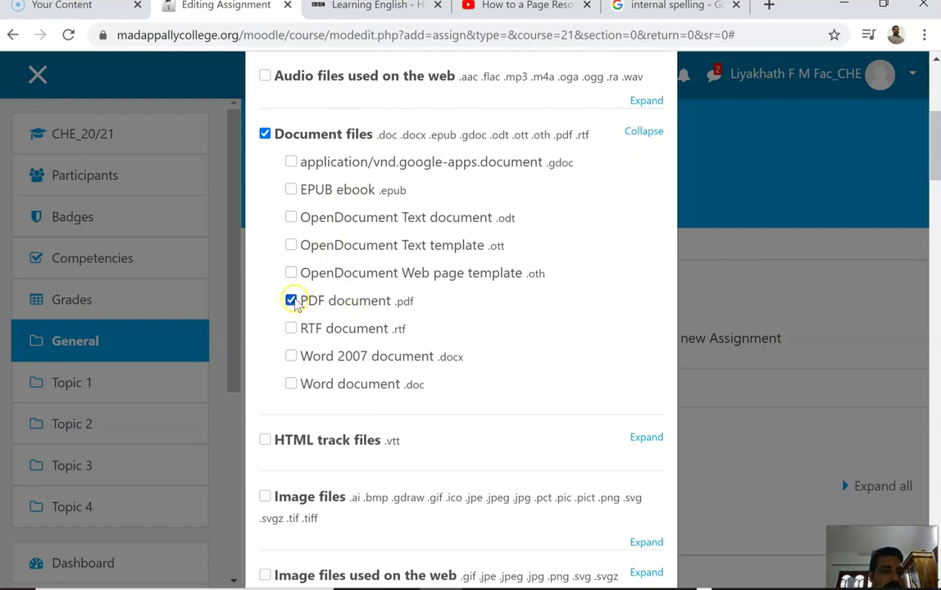
{"action": "scroll", "coordinate": [452, 345], "scroll_direction": "down", "scroll_amount": 20}
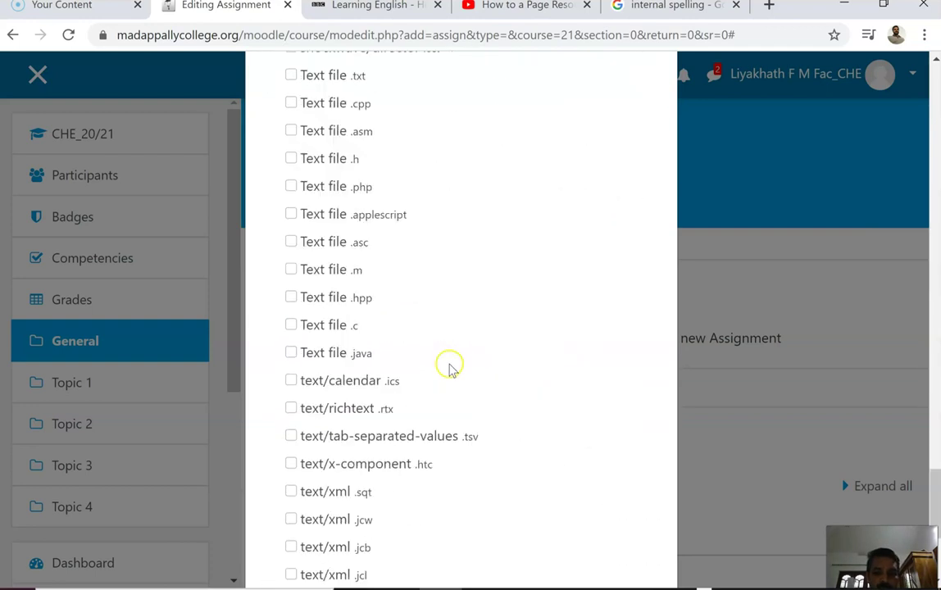
{"action": "scroll", "coordinate": [449, 368], "scroll_direction": "down", "scroll_amount": 3}
{"action": "left_click", "coordinate": [480, 531]}
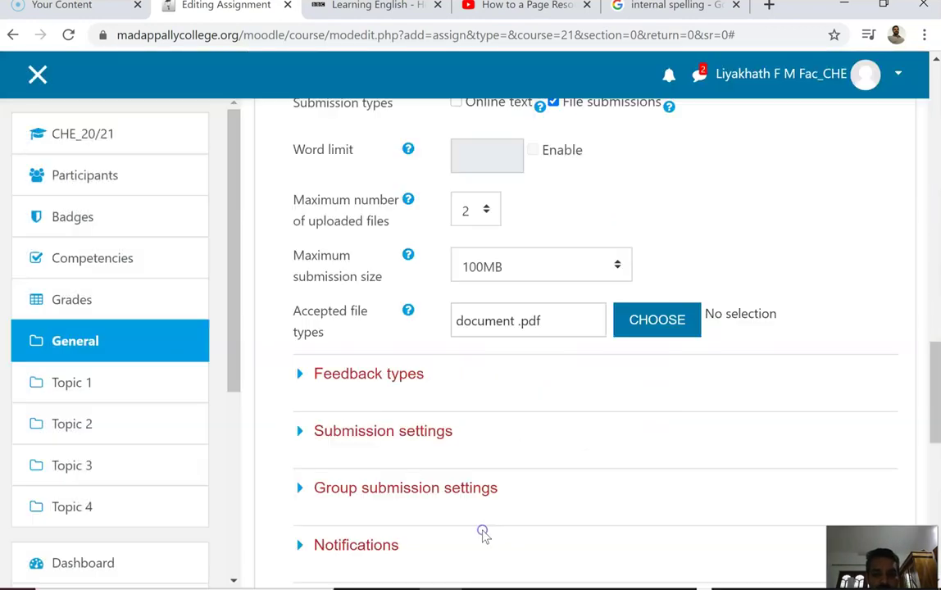
Set completion tracking to show the activity as complete when conditions are met, and save the assignment, returning to the course
{"action": "scroll", "coordinate": [573, 246], "scroll_direction": "down", "scroll_amount": 3}
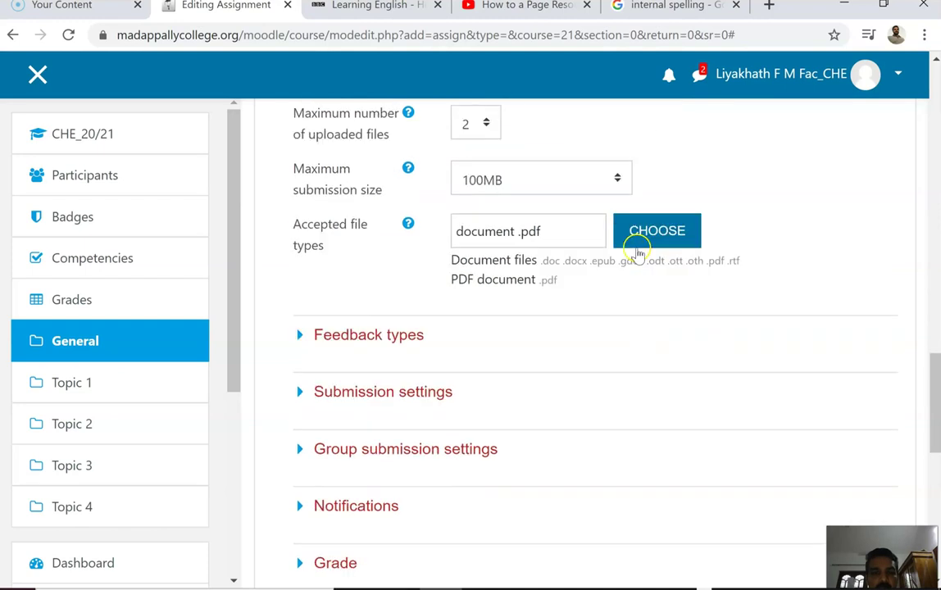
{"action": "scroll", "coordinate": [471, 357], "scroll_direction": "down", "scroll_amount": 5}
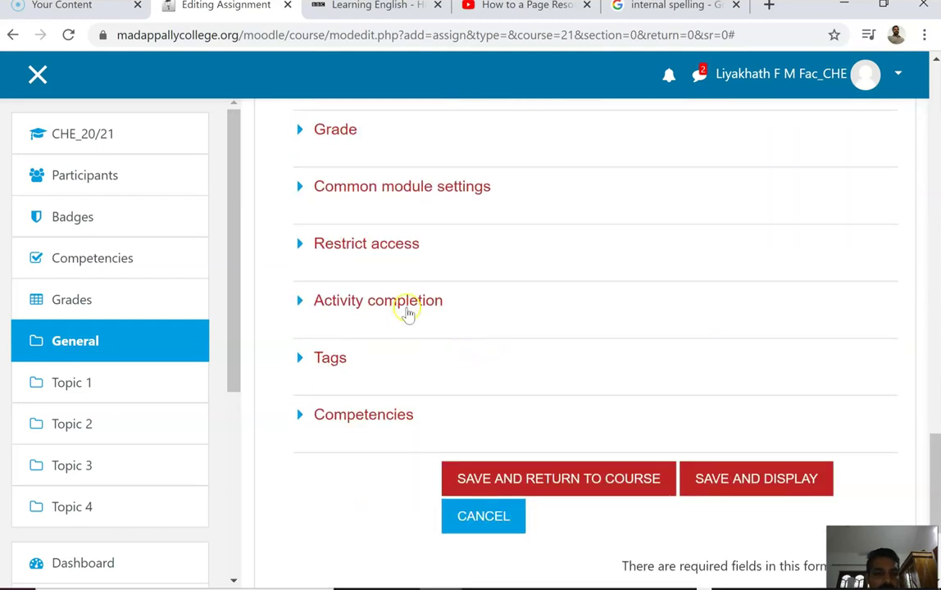
{"action": "left_click", "coordinate": [408, 309]}
{"action": "left_click", "coordinate": [680, 360]}
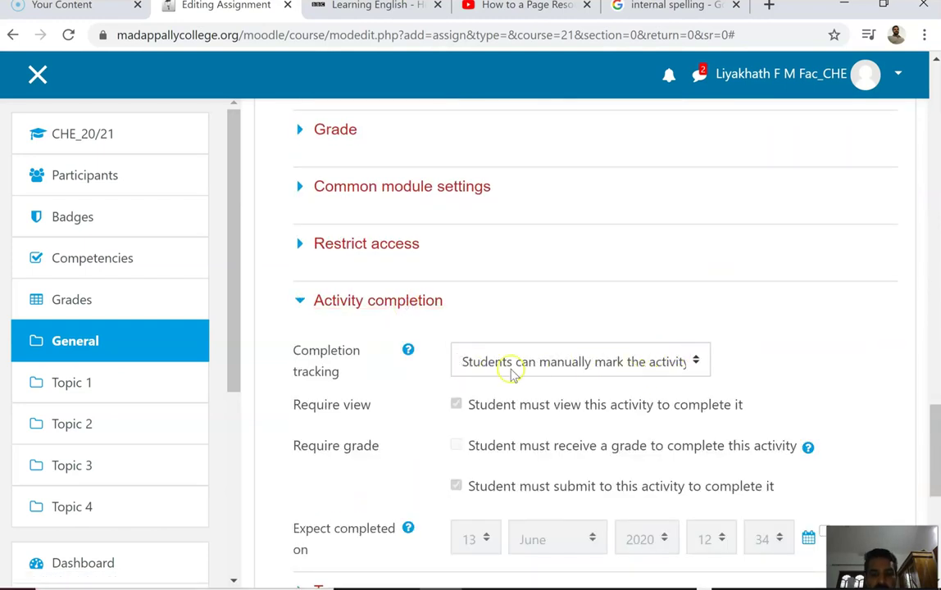
{"action": "left_click", "coordinate": [682, 361]}
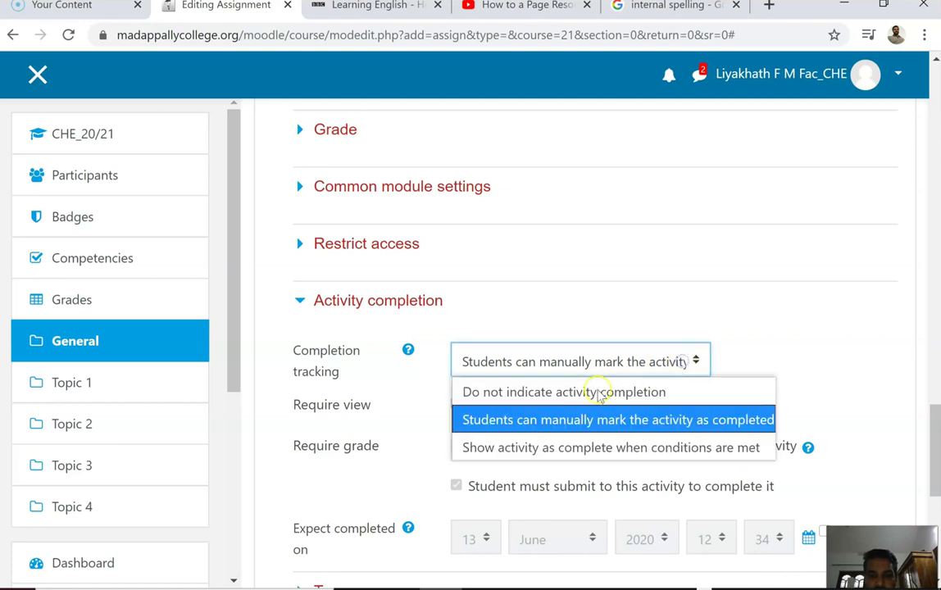
{"action": "left_click", "coordinate": [552, 453]}
{"action": "scroll", "coordinate": [609, 386], "scroll_direction": "down", "scroll_amount": 2}
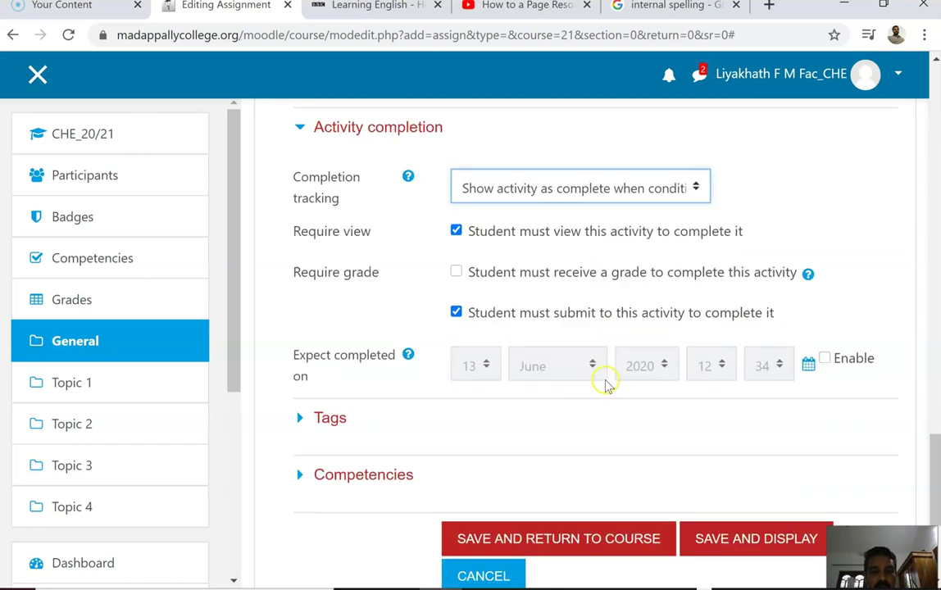
{"action": "scroll", "coordinate": [442, 358], "scroll_direction": "down", "scroll_amount": 3}
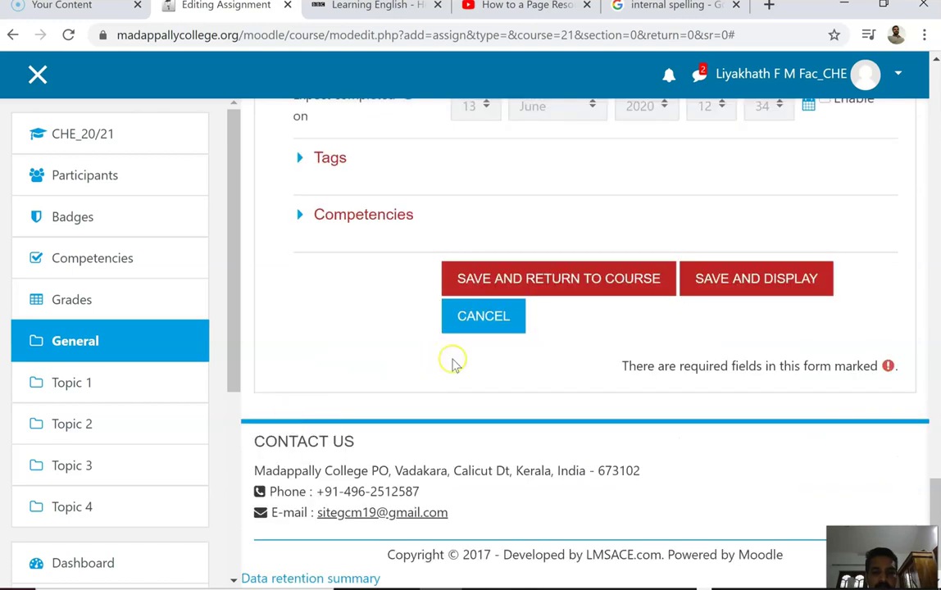
{"action": "left_click", "coordinate": [580, 280]}
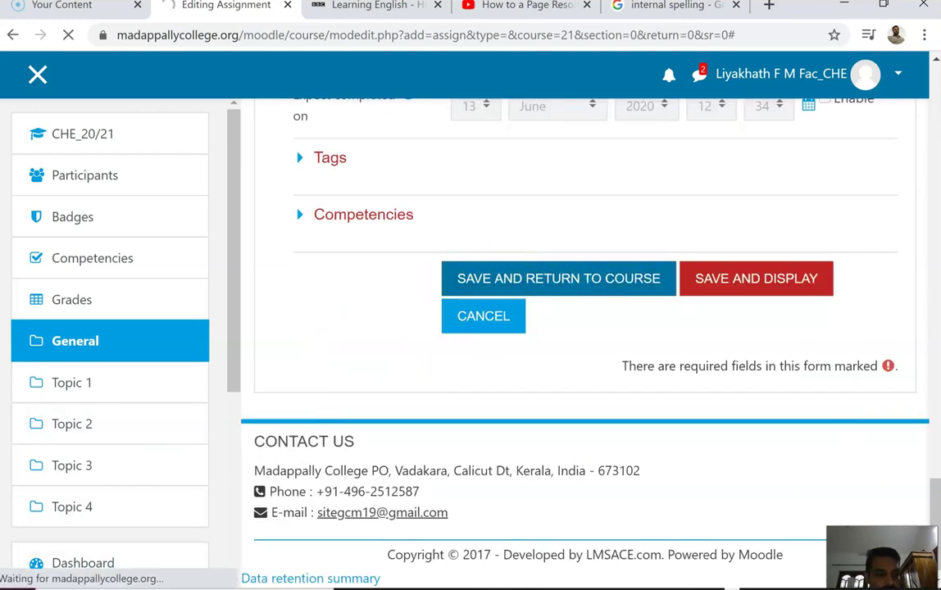
Open the Iinternal test-1 assignment from the course page
{"action": "scroll", "coordinate": [459, 311], "scroll_direction": "down", "scroll_amount": 3}
{"action": "scroll", "coordinate": [432, 318], "scroll_direction": "up", "scroll_amount": 4}
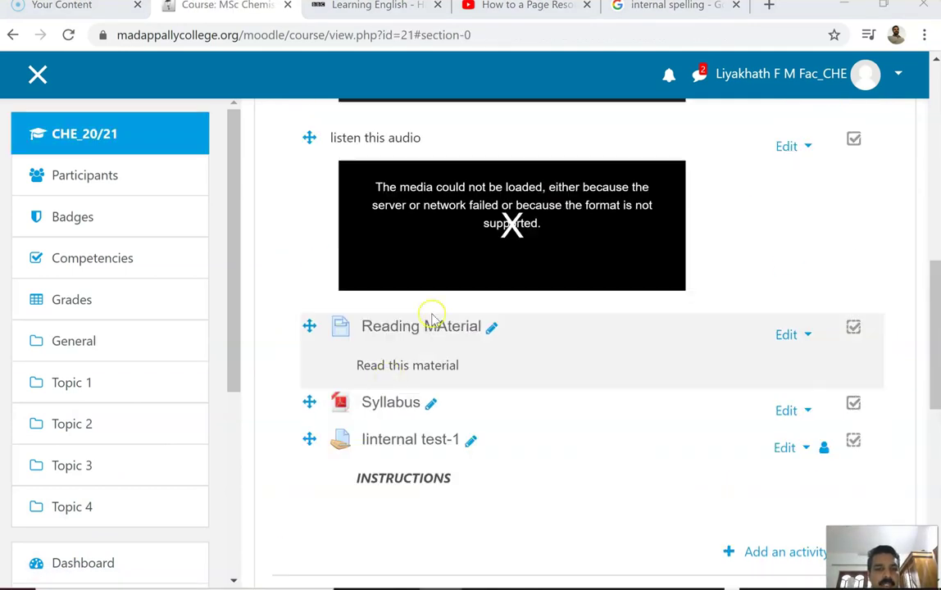
{"action": "left_click", "coordinate": [411, 441]}
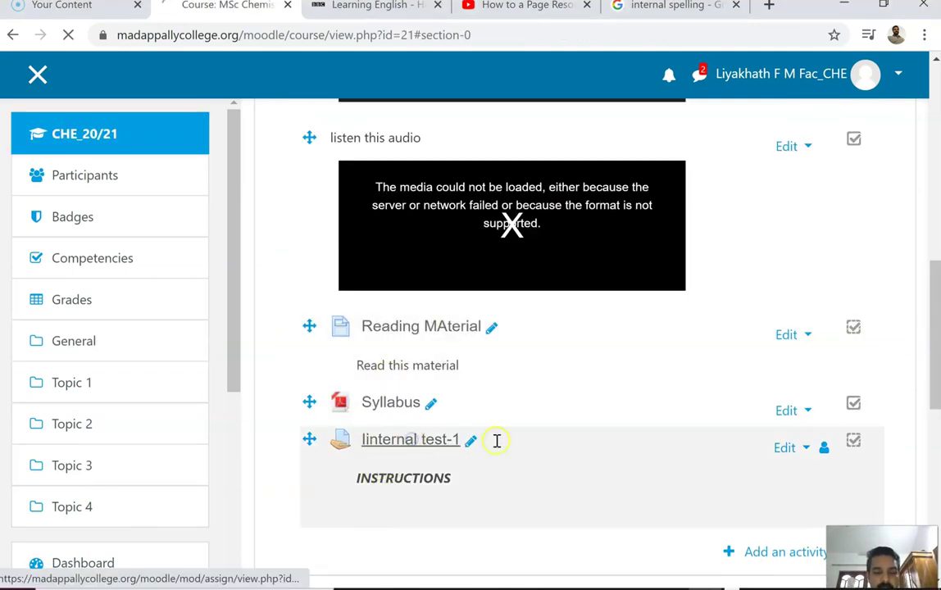
{"action": "scroll", "coordinate": [568, 445], "scroll_direction": "down", "scroll_amount": 1}
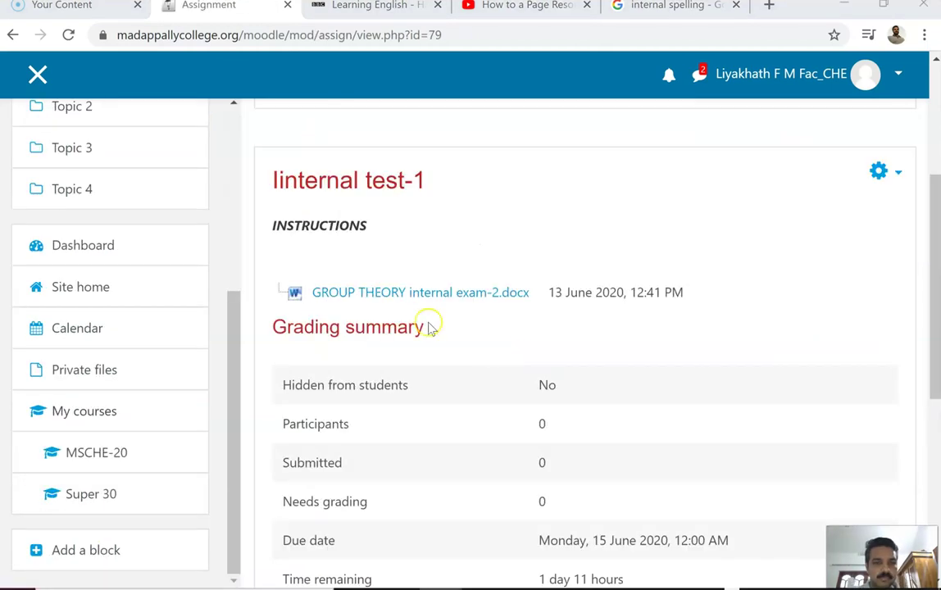
Download the attached GROUP THEORY internal exam-2.docx, open it in Word and read through the exam questions
{"action": "left_click", "coordinate": [416, 289]}
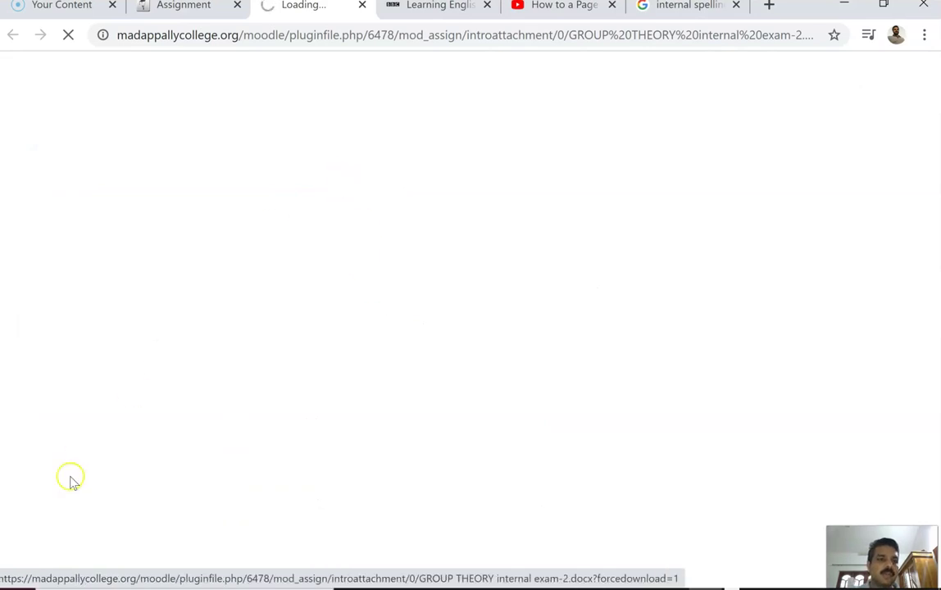
{"action": "left_click", "coordinate": [50, 565]}
{"action": "scroll", "coordinate": [393, 447], "scroll_direction": "down", "scroll_amount": 2}
{"action": "scroll", "coordinate": [459, 254], "scroll_direction": "up", "scroll_amount": 2}
{"action": "scroll", "coordinate": [510, 205], "scroll_direction": "down", "scroll_amount": 3}
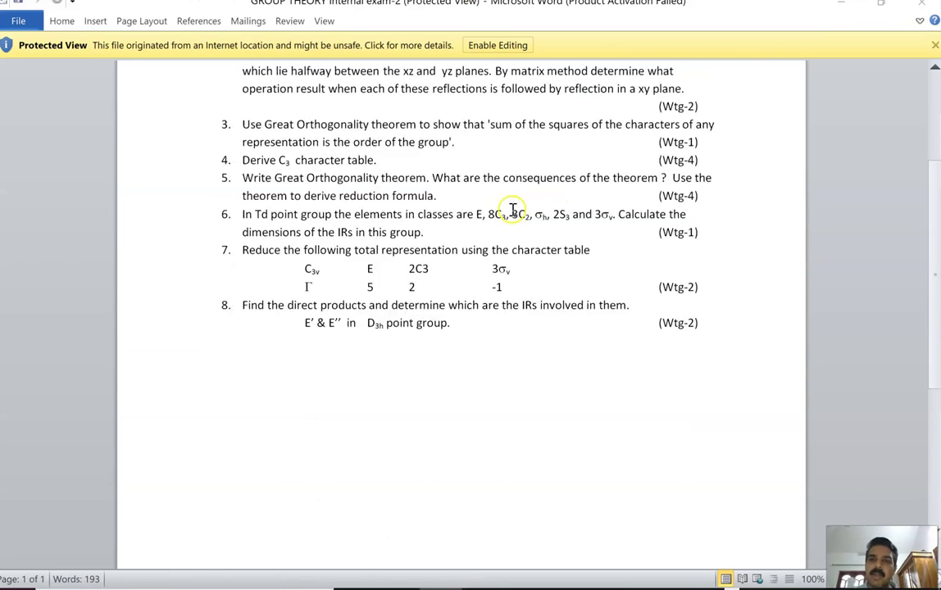
{"action": "scroll", "coordinate": [262, 267], "scroll_direction": "up", "scroll_amount": 3}
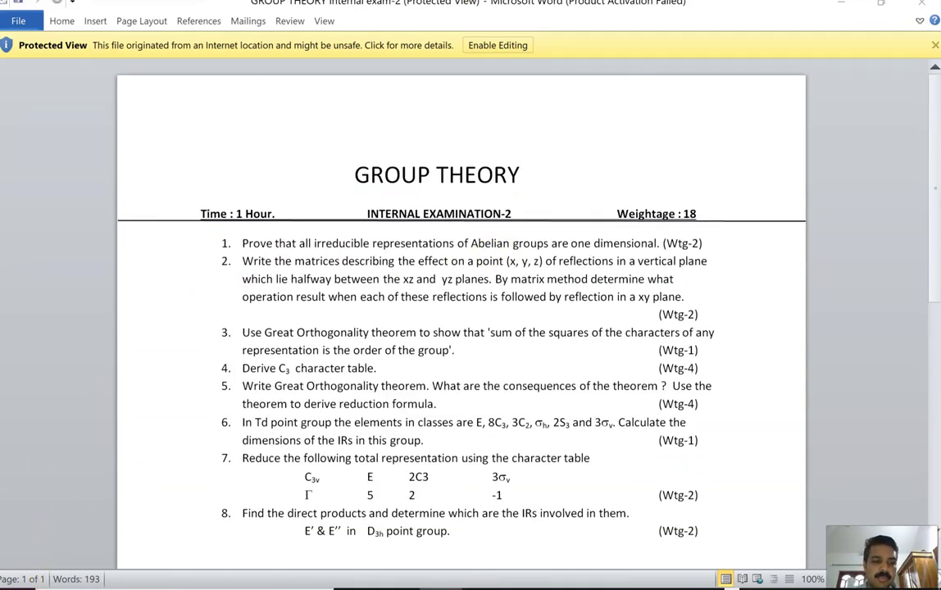
Switch back to the browser and look over the grading summary of the Iinternal test-1 assignment
{"action": "key", "text": "alt+Tab"}
{"action": "scroll", "coordinate": [494, 384], "scroll_direction": "down", "scroll_amount": 5}
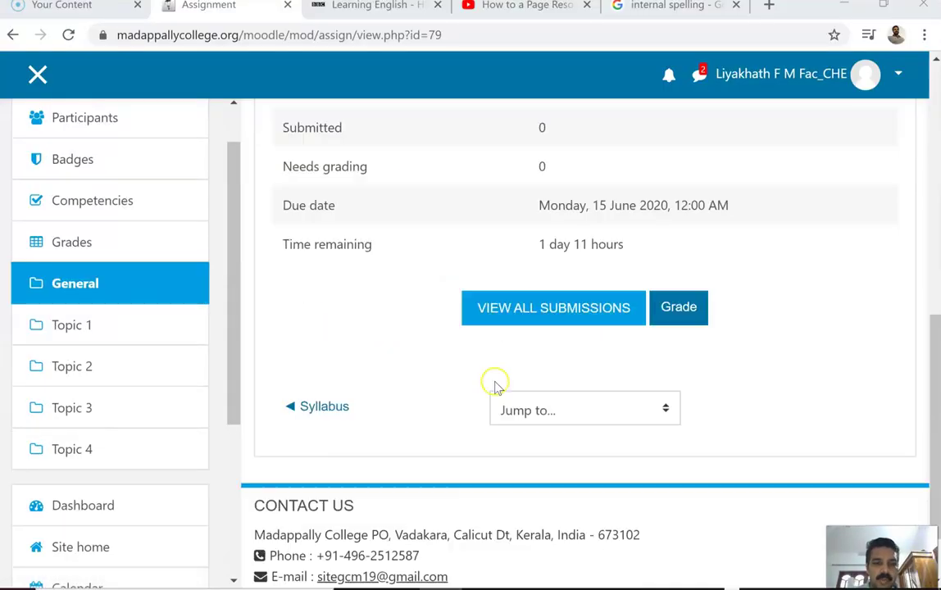
{"action": "scroll", "coordinate": [511, 365], "scroll_direction": "up", "scroll_amount": 10}
{"action": "scroll", "coordinate": [511, 364], "scroll_direction": "up", "scroll_amount": 2}
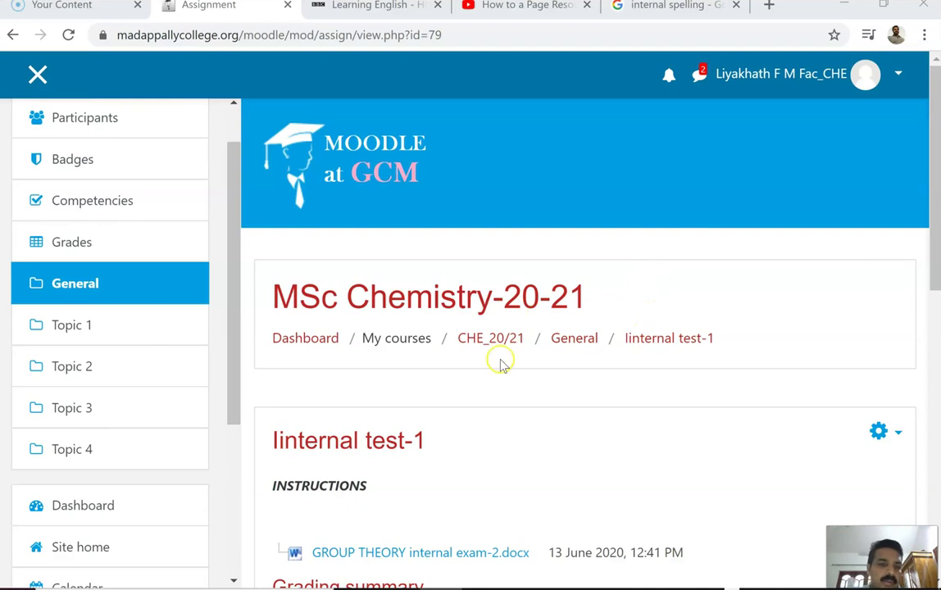
Switch the role to Student to preview the MSc Chemistry-20-21 course as a student sees it
{"action": "left_click", "coordinate": [898, 74]}
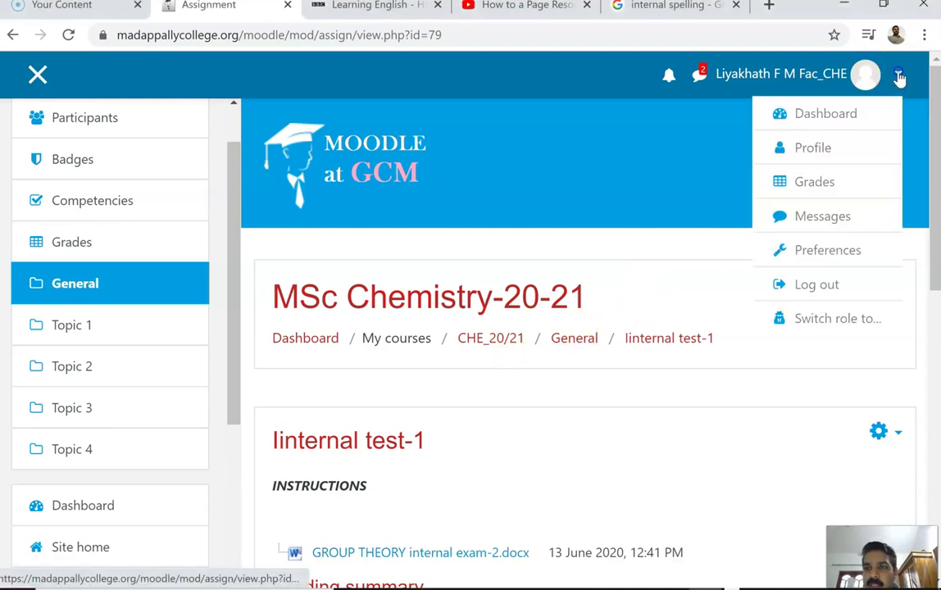
{"action": "left_click", "coordinate": [831, 326]}
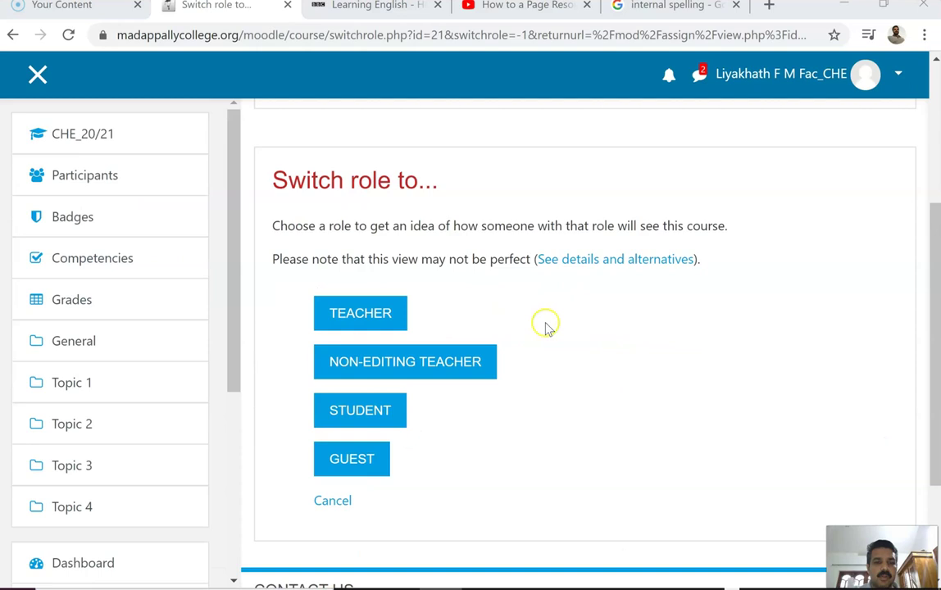
{"action": "scroll", "coordinate": [544, 325], "scroll_direction": "down", "scroll_amount": 2}
{"action": "scroll", "coordinate": [443, 340], "scroll_direction": "up", "scroll_amount": 3}
{"action": "left_click", "coordinate": [338, 508]}
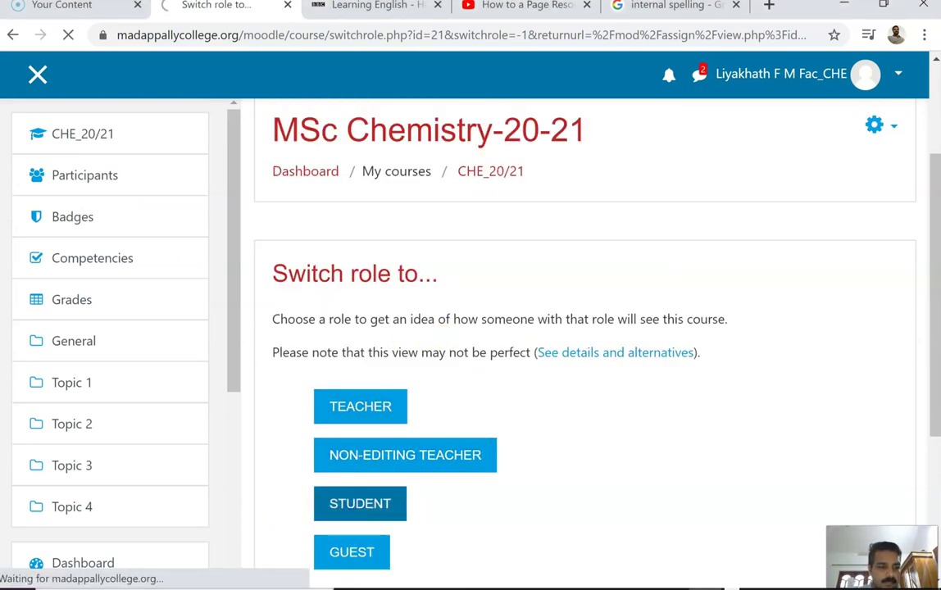
{"action": "scroll", "coordinate": [683, 396], "scroll_direction": "up", "scroll_amount": 8}
{"action": "scroll", "coordinate": [693, 332], "scroll_direction": "down", "scroll_amount": 2}
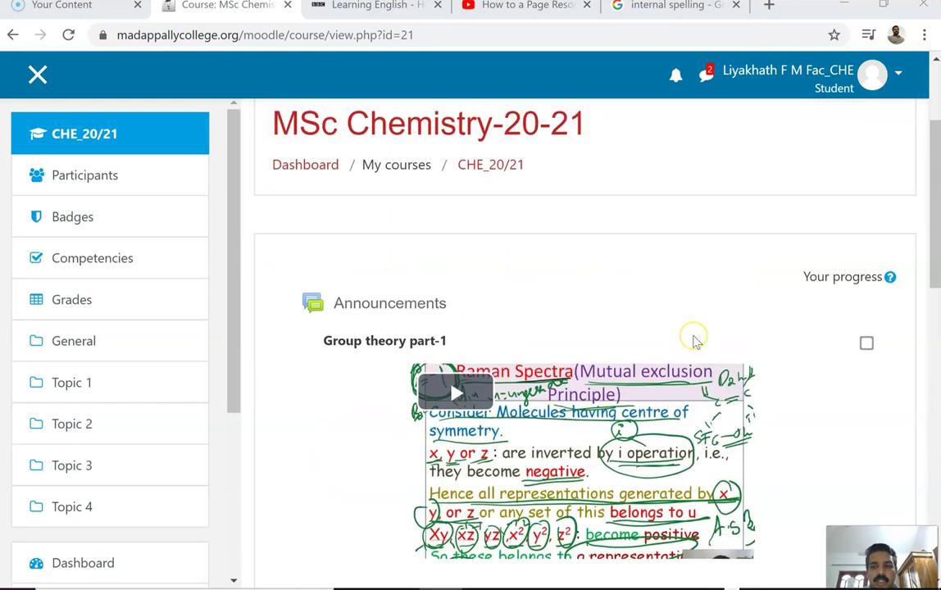
Mark the first Listen this audio activity, below the Group theory part-1 video, as complete in the student view
{"action": "scroll", "coordinate": [693, 343], "scroll_direction": "down", "scroll_amount": 6}
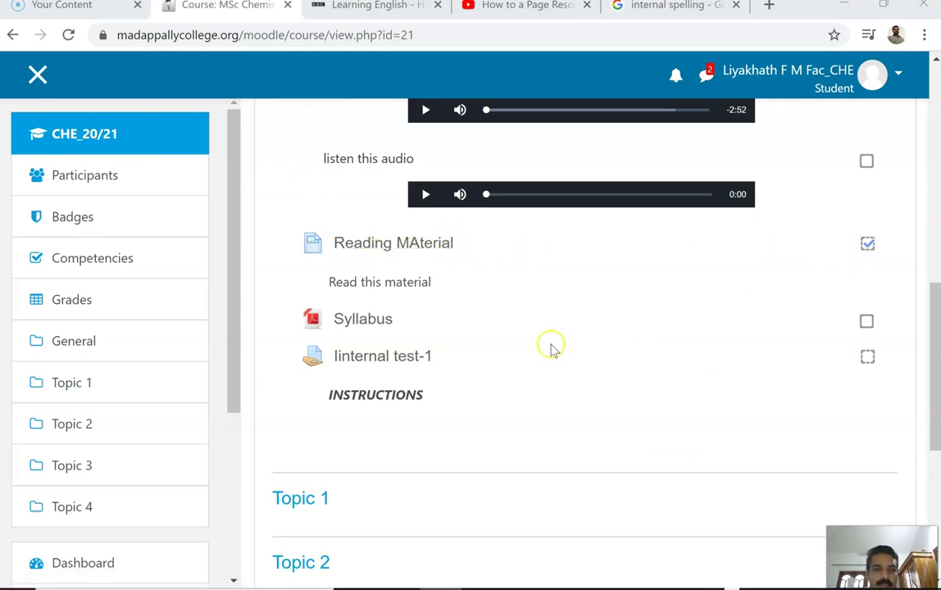
{"action": "scroll", "coordinate": [639, 347], "scroll_direction": "up", "scroll_amount": 1}
{"action": "scroll", "coordinate": [861, 344], "scroll_direction": "up", "scroll_amount": 2}
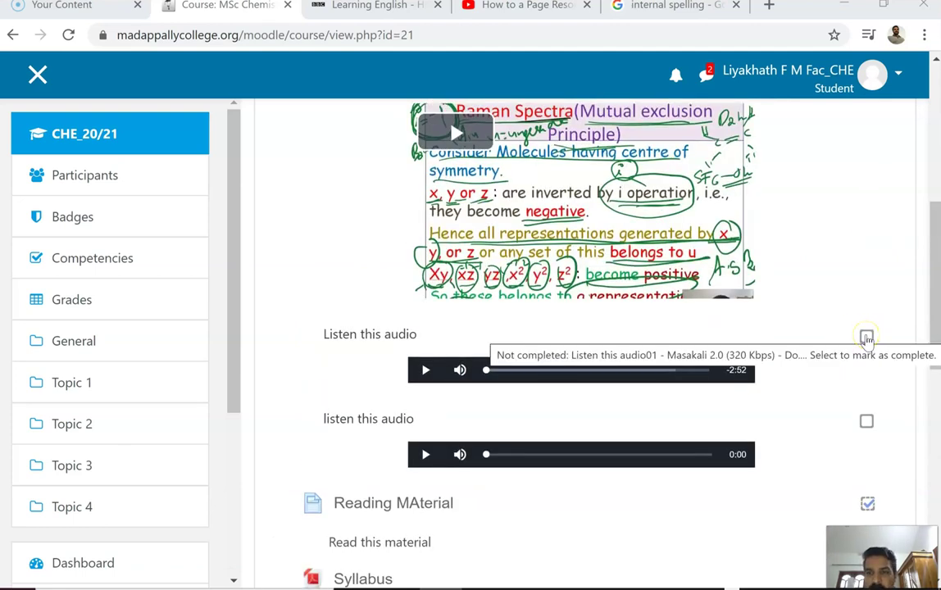
{"action": "left_click", "coordinate": [866, 338]}
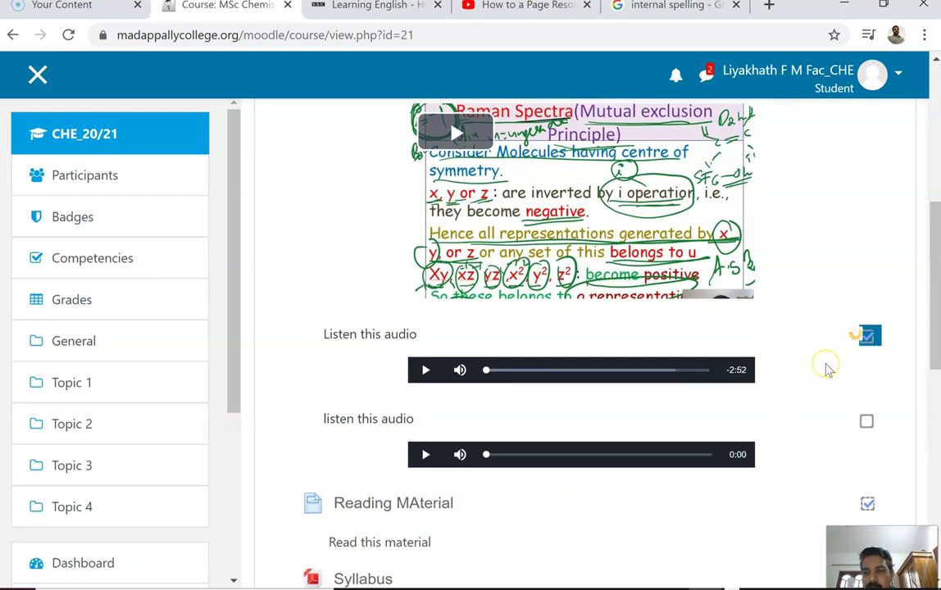
Check the completion boxes of the course activities and open the Iinternal test-1 assignment as a student
{"action": "scroll", "coordinate": [826, 369], "scroll_direction": "down", "scroll_amount": 3}
{"action": "scroll", "coordinate": [862, 295], "scroll_direction": "up", "scroll_amount": 1}
{"action": "scroll", "coordinate": [860, 336], "scroll_direction": "down", "scroll_amount": 1}
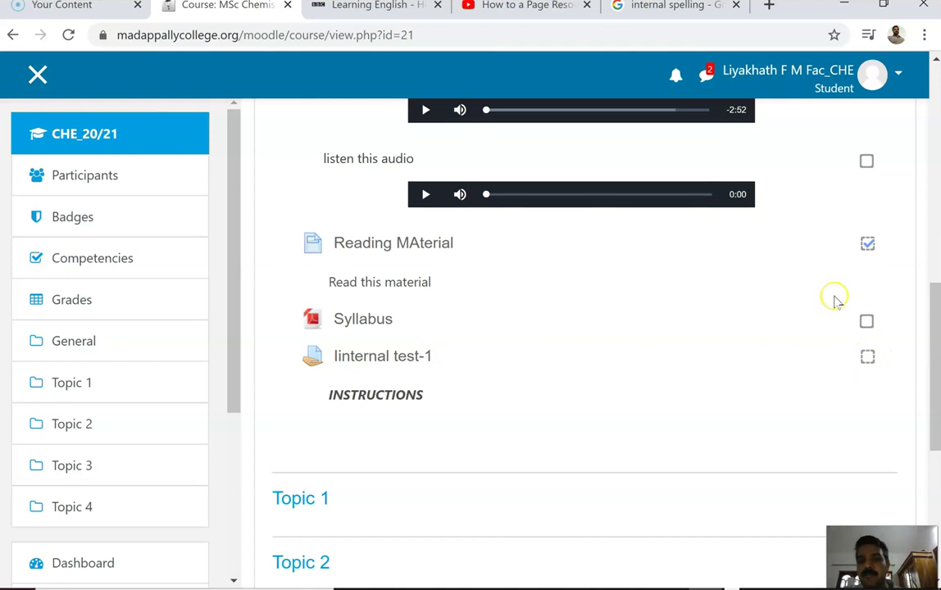
{"action": "scroll", "coordinate": [563, 348], "scroll_direction": "up", "scroll_amount": 7}
{"action": "scroll", "coordinate": [563, 348], "scroll_direction": "down", "scroll_amount": 7}
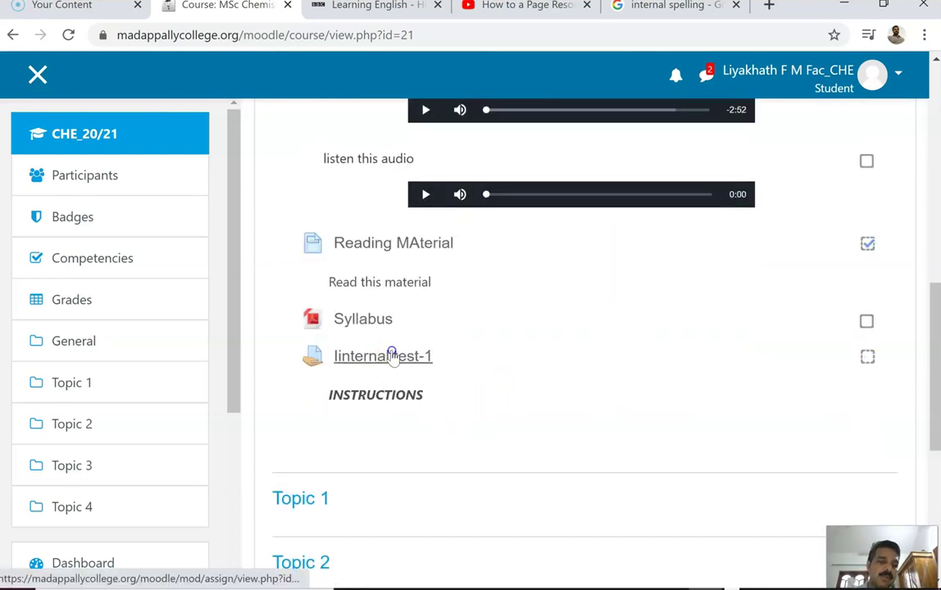
{"action": "left_click", "coordinate": [392, 356]}
Examine the assignment's attached file, submission opening date, submission status, due date and time remaining as a student sees them
{"action": "scroll", "coordinate": [485, 433], "scroll_direction": "down", "scroll_amount": 7}
{"action": "scroll", "coordinate": [487, 298], "scroll_direction": "up", "scroll_amount": 3}
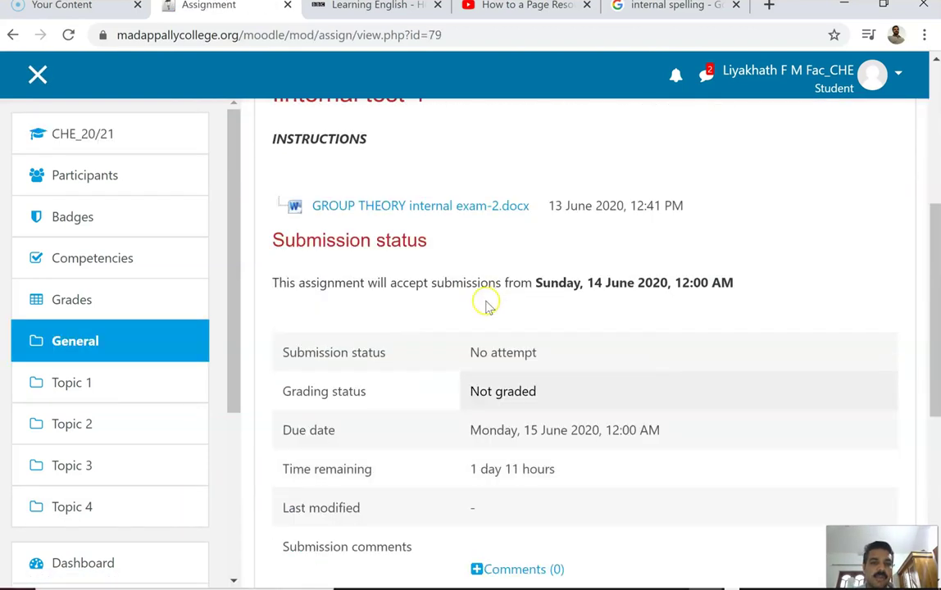
{"action": "scroll", "coordinate": [349, 231], "scroll_direction": "up", "scroll_amount": 2}
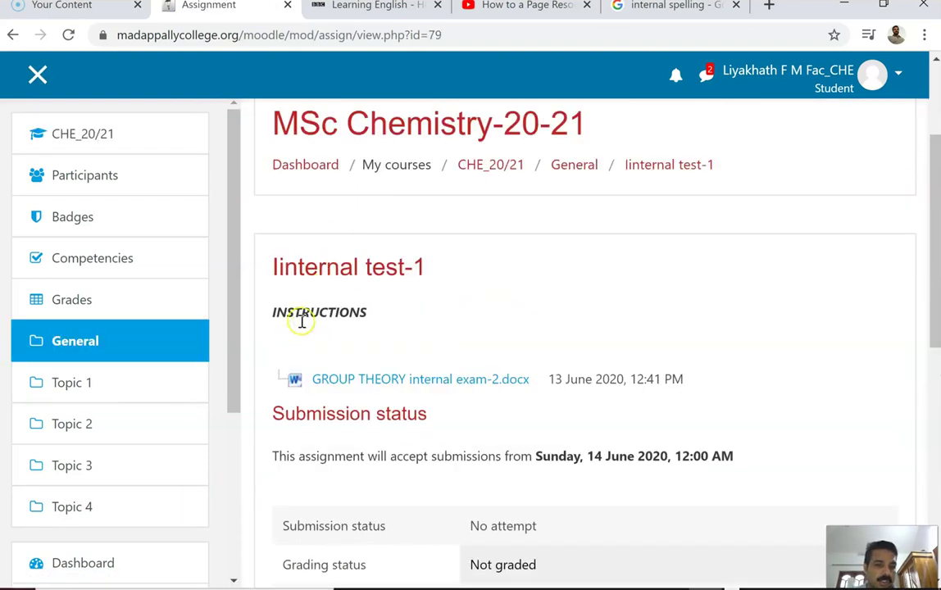
{"action": "scroll", "coordinate": [492, 409], "scroll_direction": "down", "scroll_amount": 5}
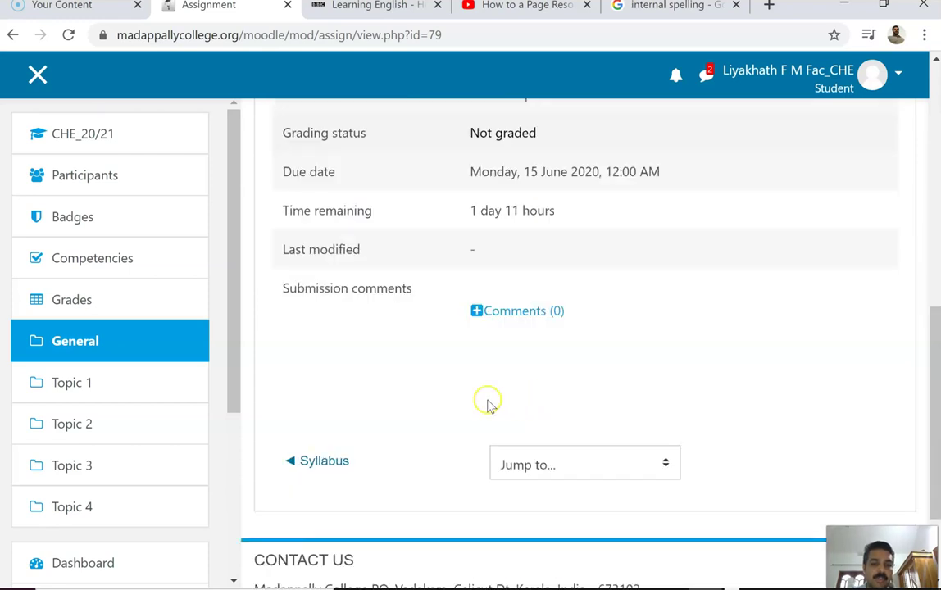
{"action": "scroll", "coordinate": [375, 310], "scroll_direction": "up", "scroll_amount": 2}
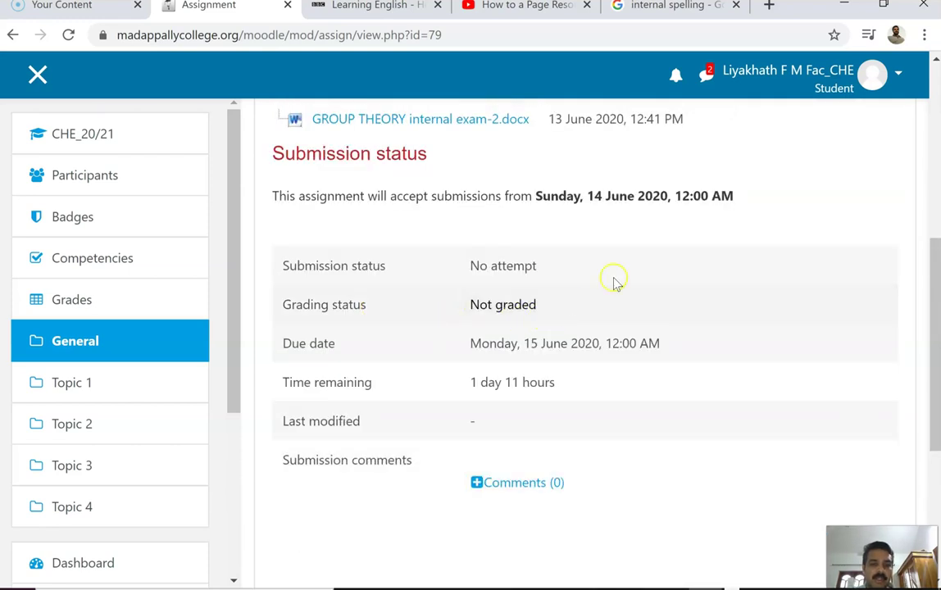
{"action": "scroll", "coordinate": [573, 247], "scroll_direction": "up", "scroll_amount": 1}
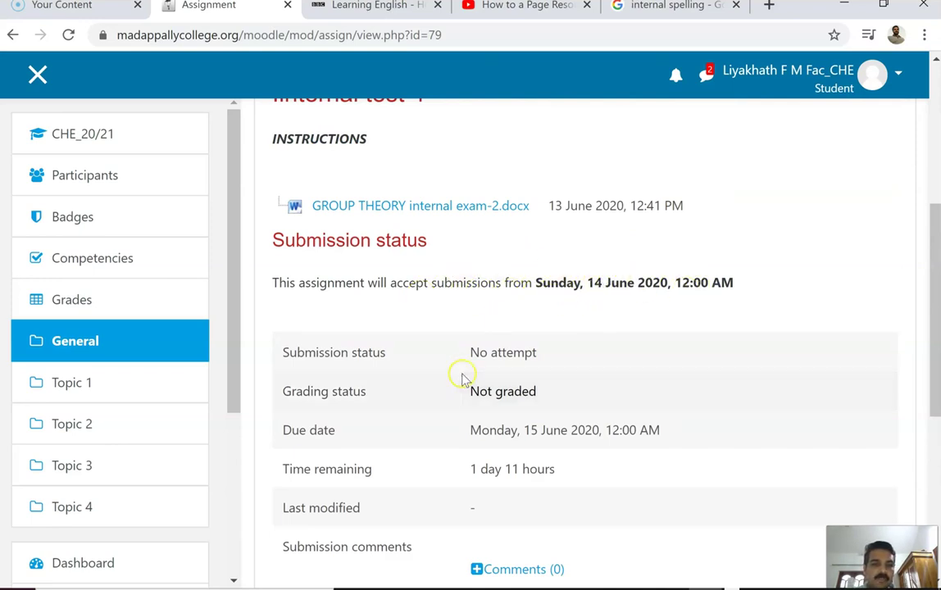
{"action": "scroll", "coordinate": [463, 371], "scroll_direction": "down", "scroll_amount": 1}
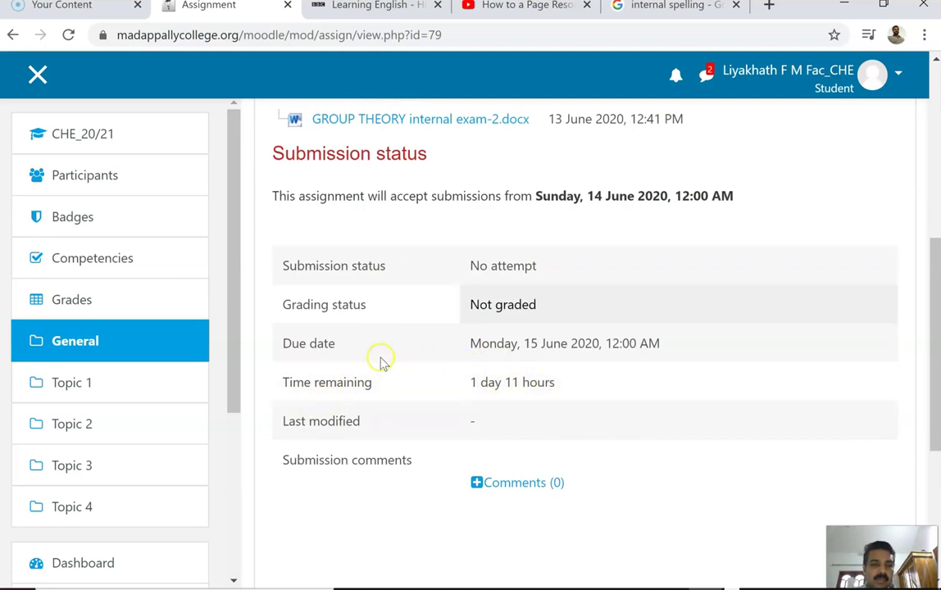
{"action": "scroll", "coordinate": [498, 366], "scroll_direction": "down", "scroll_amount": 4}
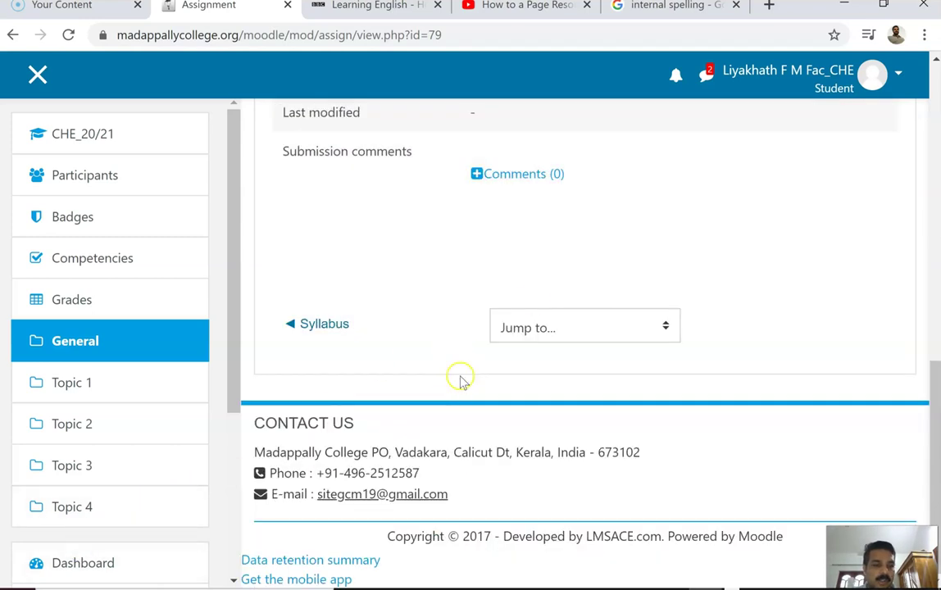
{"action": "scroll", "coordinate": [533, 302], "scroll_direction": "up", "scroll_amount": 8}
{"action": "scroll", "coordinate": [533, 303], "scroll_direction": "up", "scroll_amount": 2}
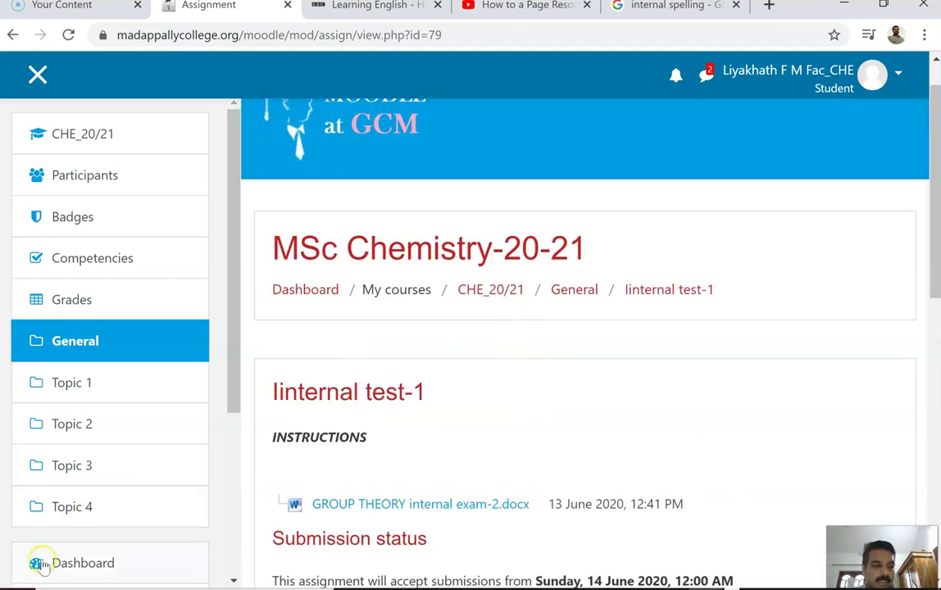
Leave the student preview and return to the normal role
{"action": "left_click", "coordinate": [898, 77]}
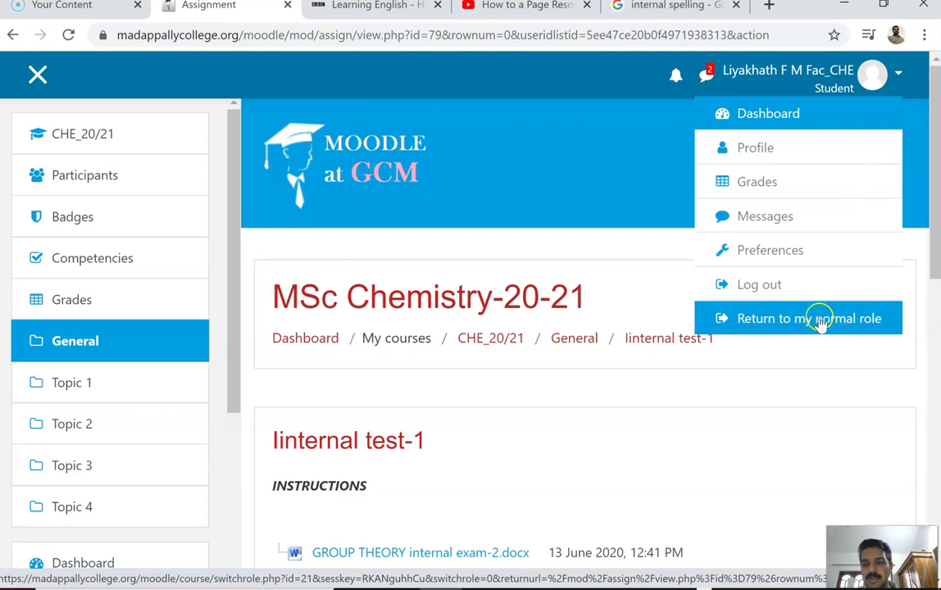
{"action": "left_click", "coordinate": [902, 77]}
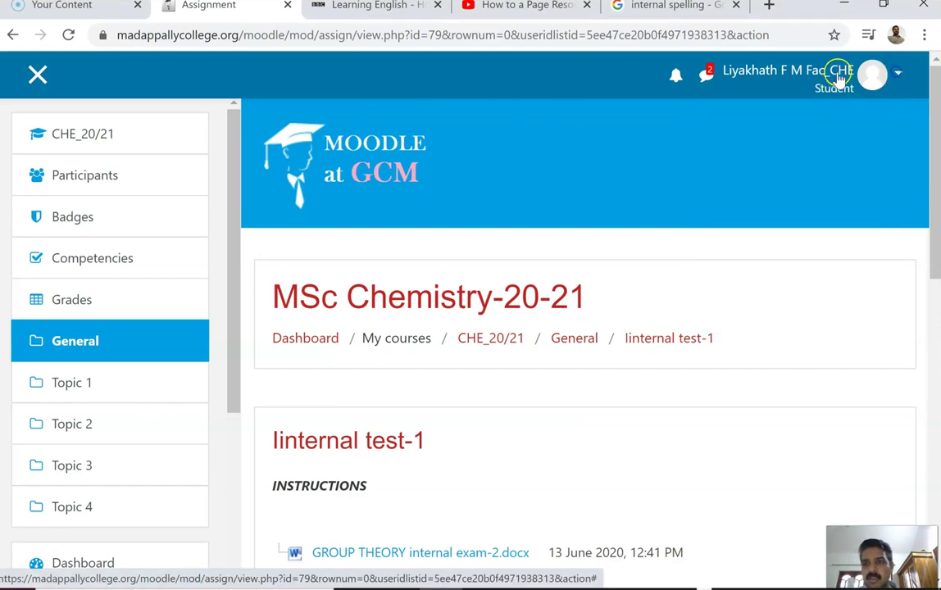
{"action": "left_click", "coordinate": [899, 75]}
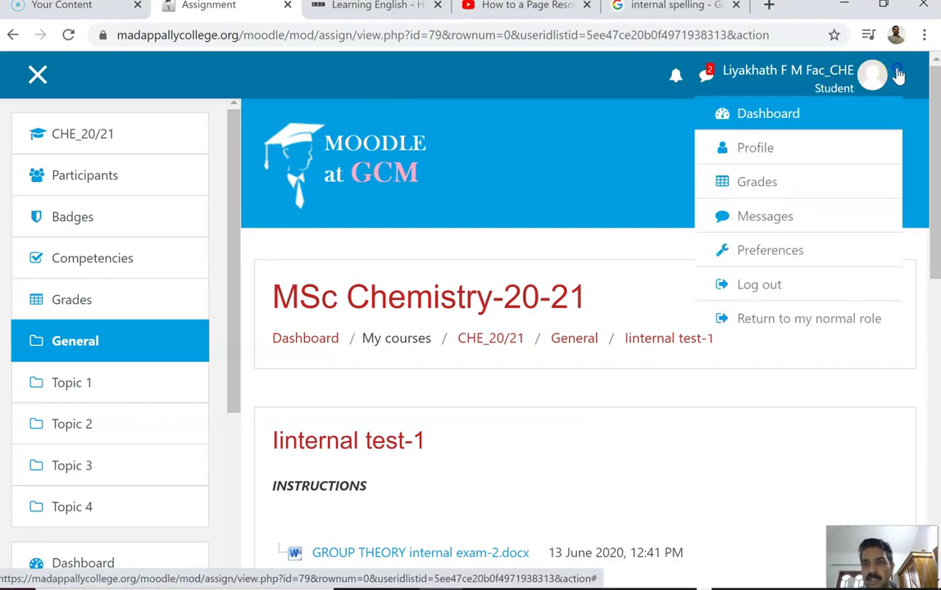
{"action": "left_click", "coordinate": [815, 320]}
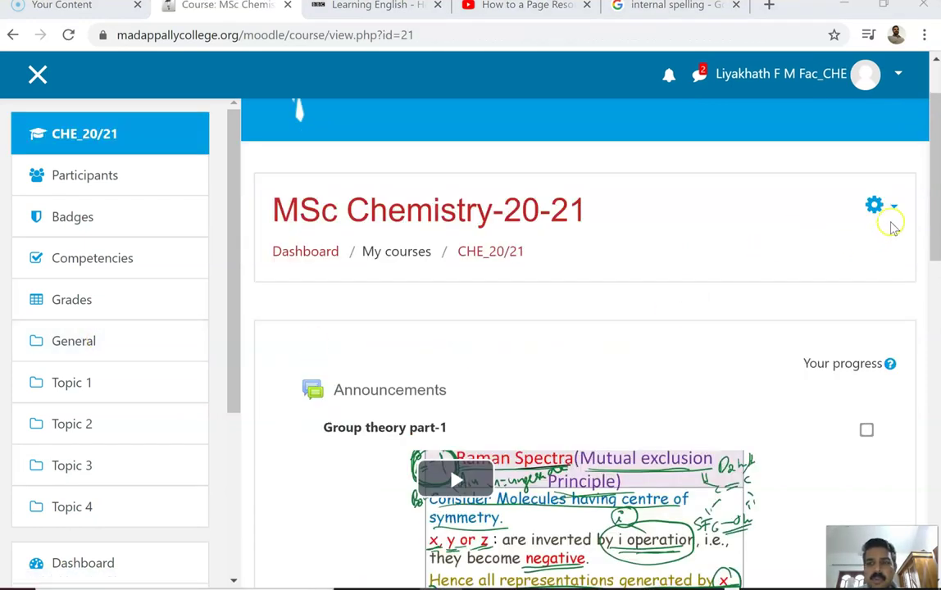
{"action": "scroll", "coordinate": [662, 366], "scroll_direction": "down", "scroll_amount": 2}
{"action": "scroll", "coordinate": [794, 345], "scroll_direction": "up", "scroll_amount": 3}
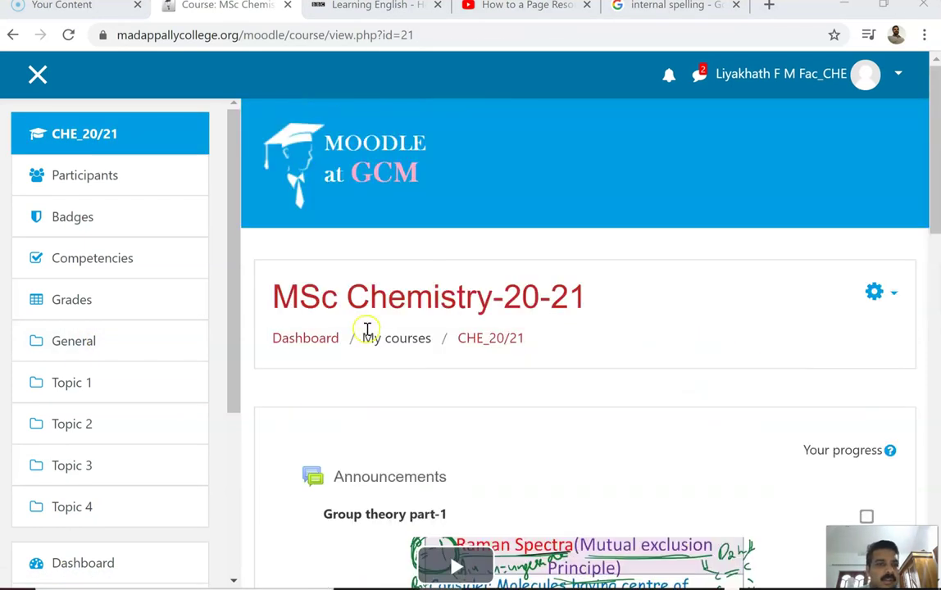
{"action": "left_click", "coordinate": [895, 297]}
{"action": "scroll", "coordinate": [815, 433], "scroll_direction": "down", "scroll_amount": 1}
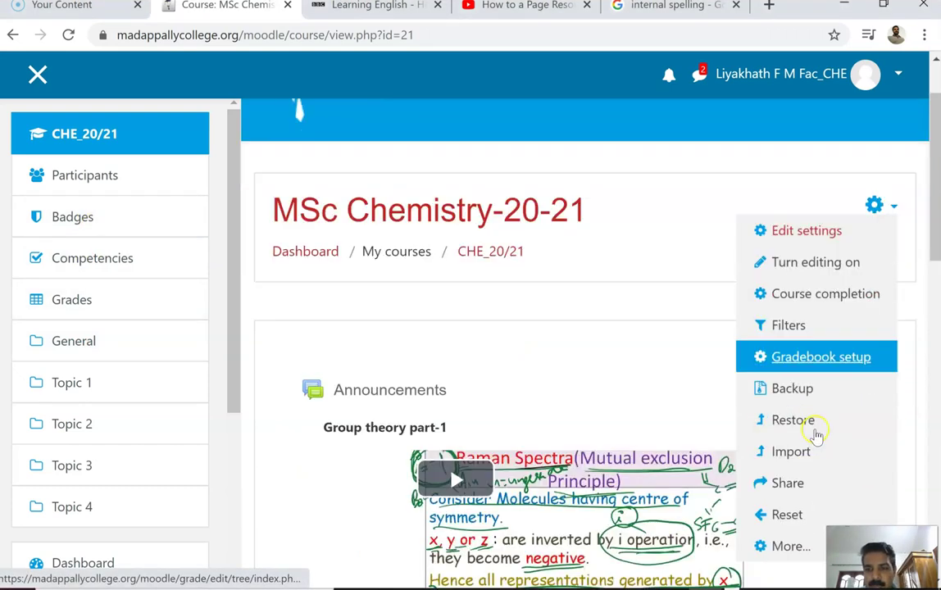
{"action": "left_click", "coordinate": [668, 315]}
{"action": "scroll", "coordinate": [664, 316], "scroll_direction": "down", "scroll_amount": 9}
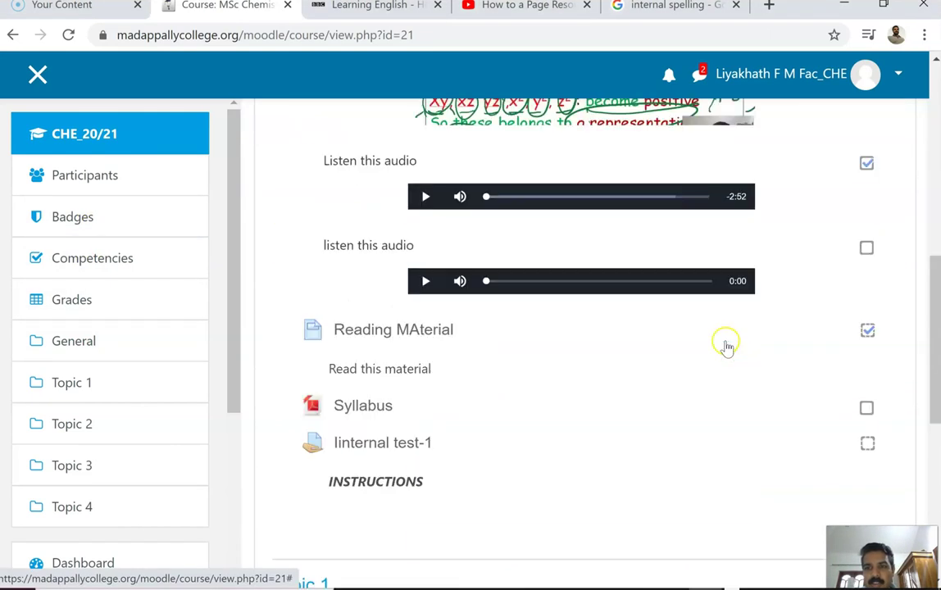
{"action": "scroll", "coordinate": [712, 273], "scroll_direction": "up", "scroll_amount": 10}
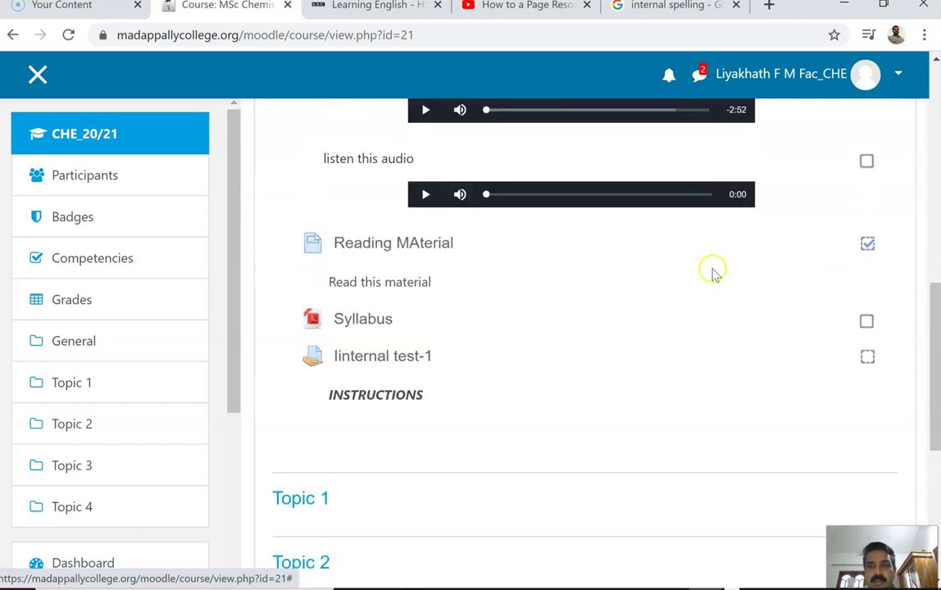
{"action": "scroll", "coordinate": [863, 213], "scroll_direction": "up", "scroll_amount": 2}
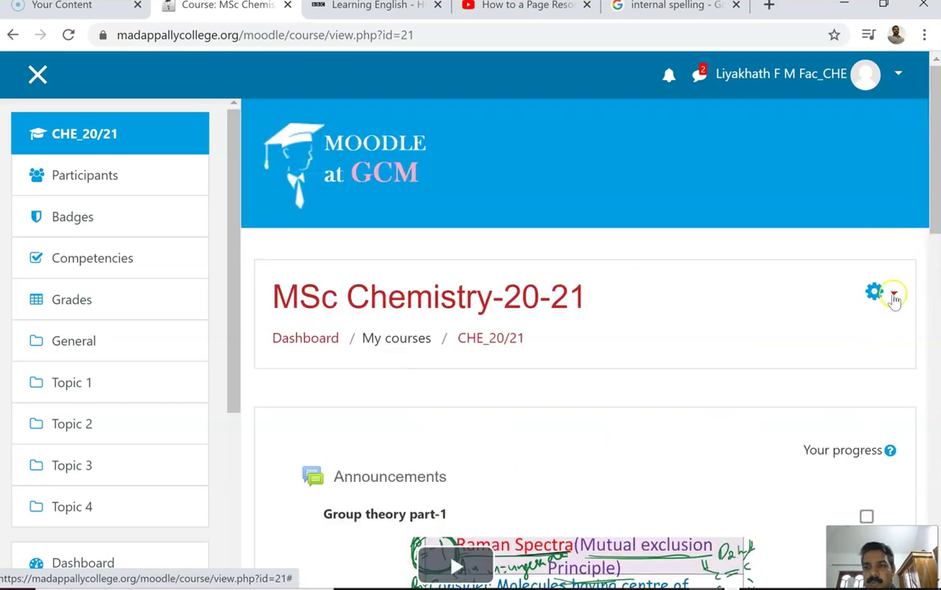
Turn editing on for the MSc Chemistry-20-21 course and start adding an activity below Iinternal test-1 in the General section
{"action": "left_click", "coordinate": [894, 293]}
{"action": "left_click", "coordinate": [817, 349]}
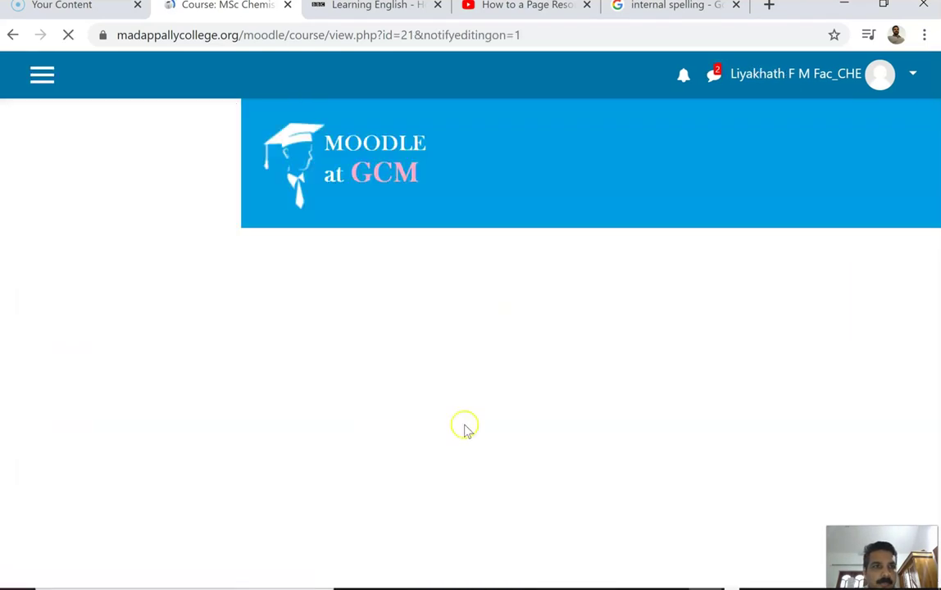
{"action": "scroll", "coordinate": [829, 353], "scroll_direction": "down", "scroll_amount": 9}
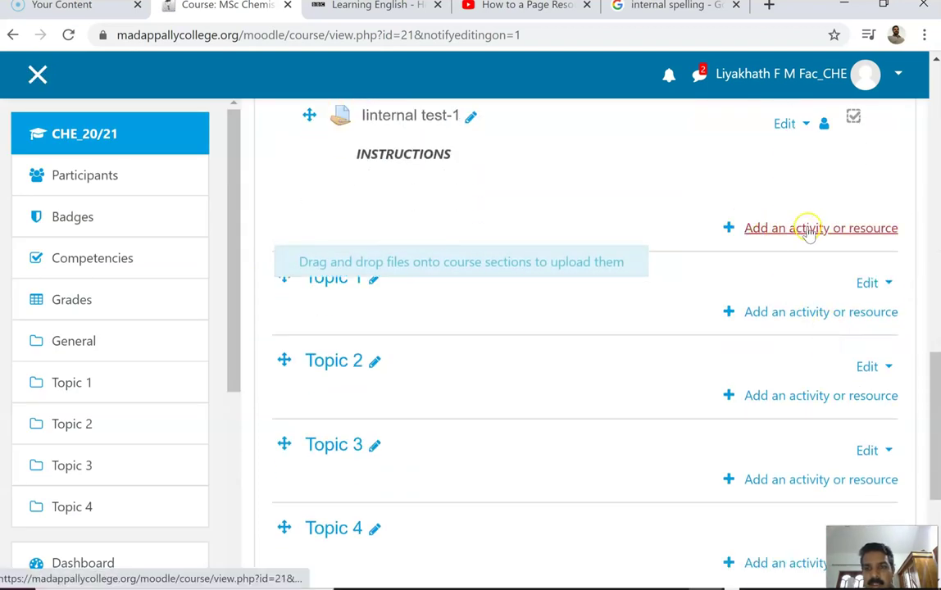
{"action": "left_click", "coordinate": [809, 230]}
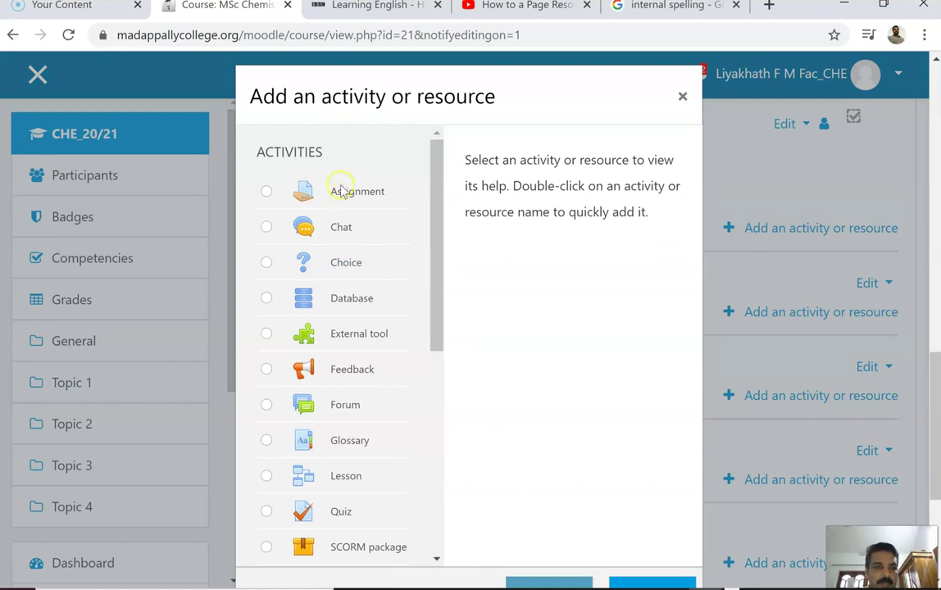
Add a Quiz activity to the General section and name it Test paper-1
{"action": "scroll", "coordinate": [328, 271], "scroll_direction": "down", "scroll_amount": 1}
{"action": "scroll", "coordinate": [331, 267], "scroll_direction": "up", "scroll_amount": 1}
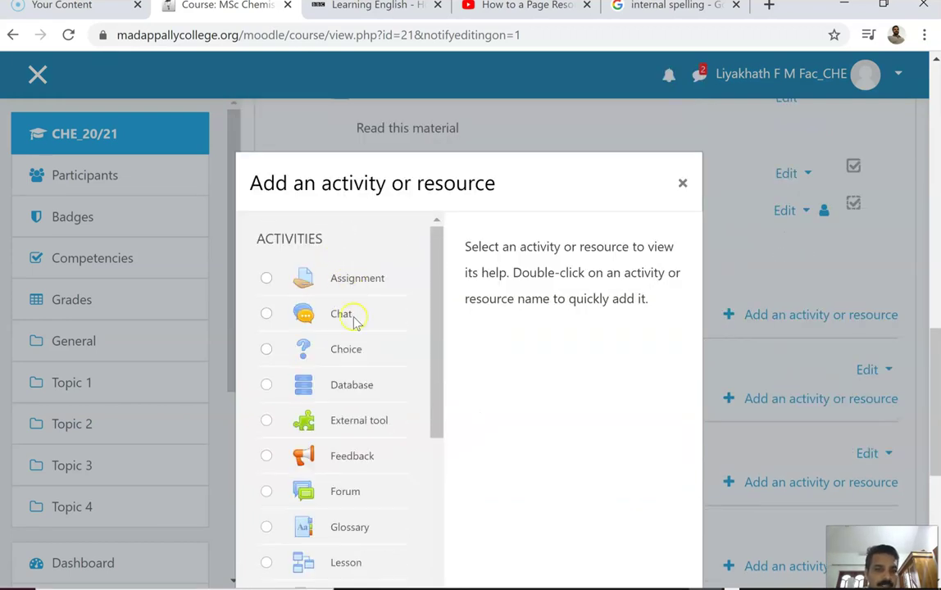
{"action": "scroll", "coordinate": [380, 406], "scroll_direction": "down", "scroll_amount": 4}
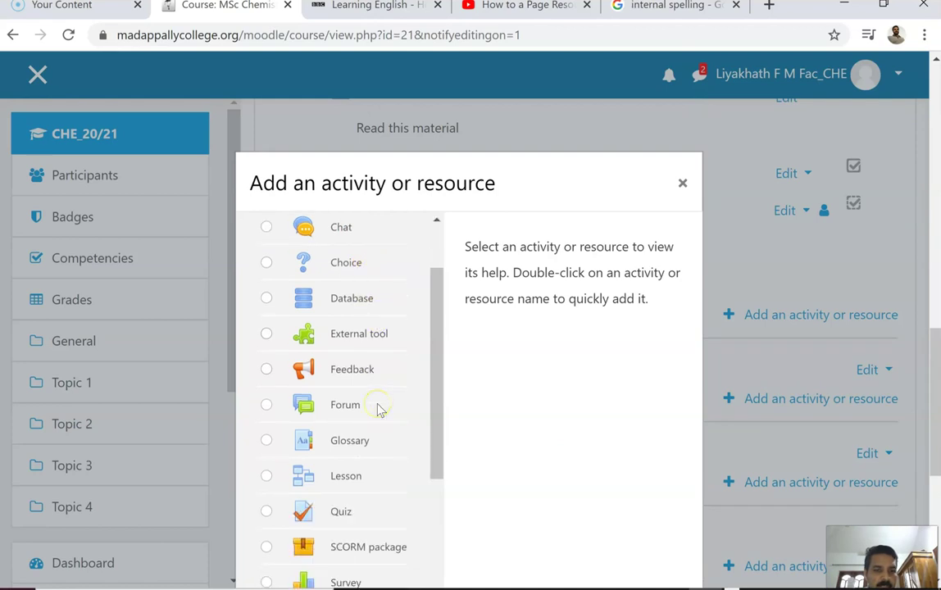
{"action": "scroll", "coordinate": [379, 408], "scroll_direction": "up", "scroll_amount": 2}
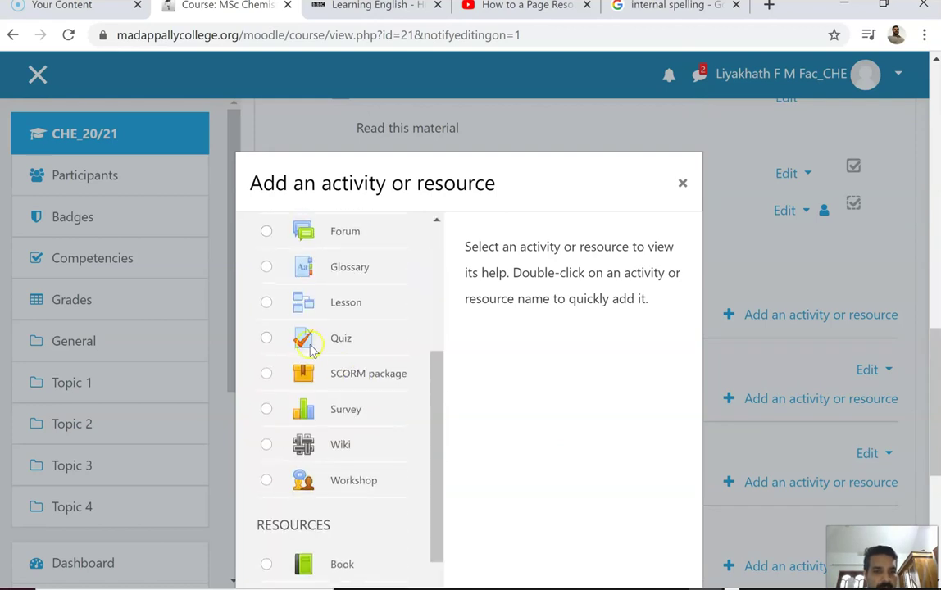
{"action": "left_click", "coordinate": [267, 339]}
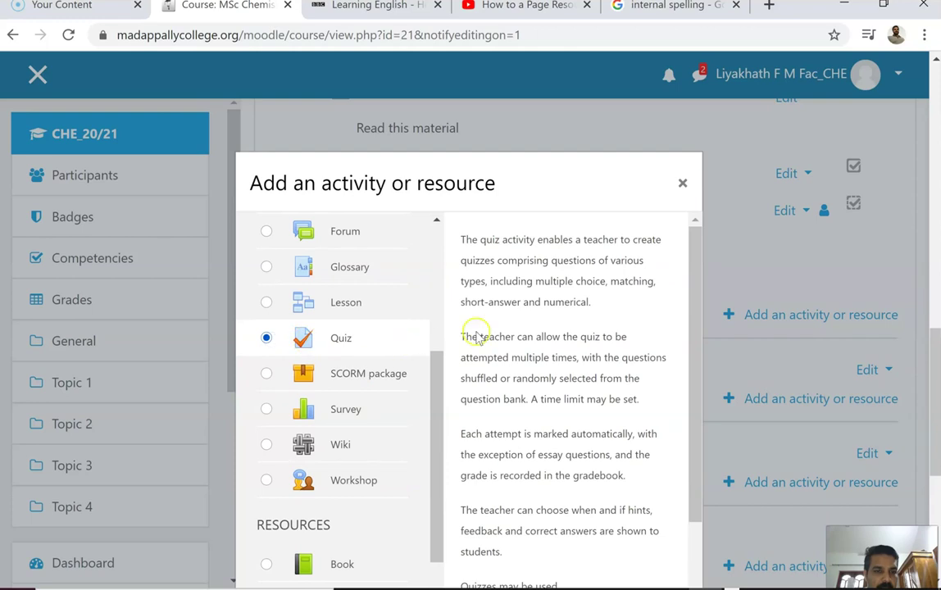
{"action": "scroll", "coordinate": [467, 329], "scroll_direction": "down", "scroll_amount": 3}
{"action": "scroll", "coordinate": [309, 369], "scroll_direction": "down", "scroll_amount": 1}
{"action": "scroll", "coordinate": [310, 369], "scroll_direction": "down", "scroll_amount": 3}
{"action": "scroll", "coordinate": [604, 428], "scroll_direction": "down", "scroll_amount": 5}
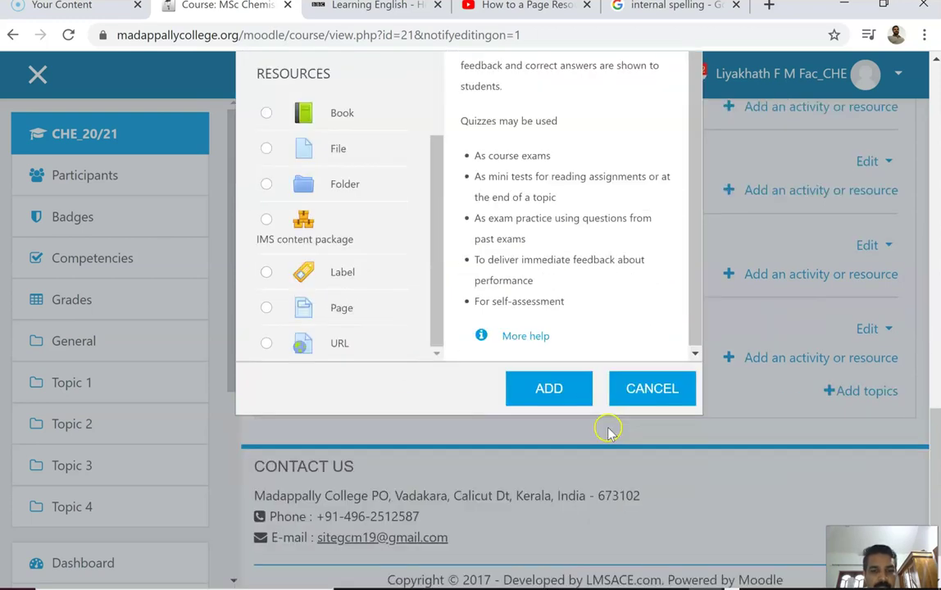
{"action": "left_click", "coordinate": [550, 324]}
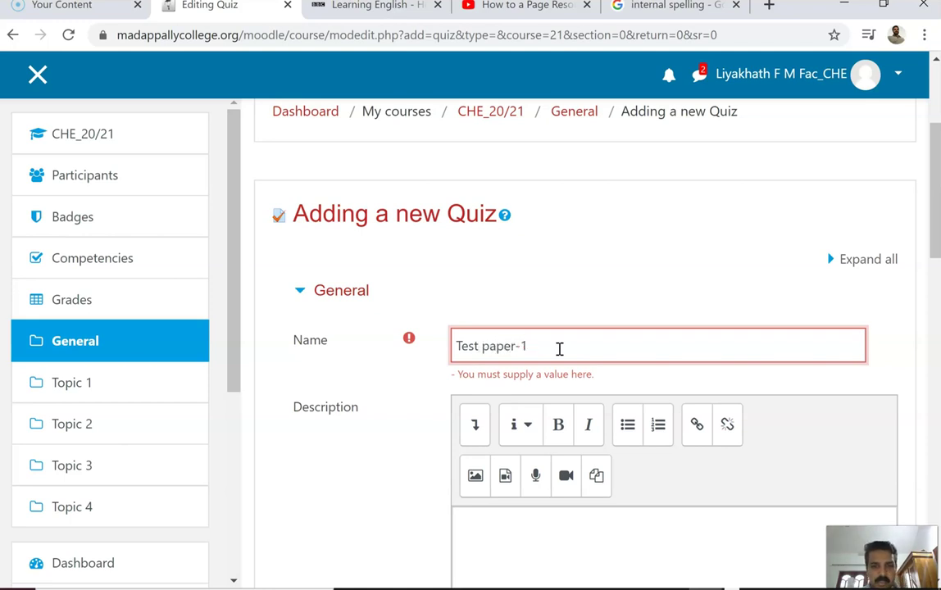
Enter the quiz description as three lines: INSTRUCTIONS, Answer all questions, and Time: 20 minutes
{"action": "scroll", "coordinate": [554, 460], "scroll_direction": "down", "scroll_amount": 2}
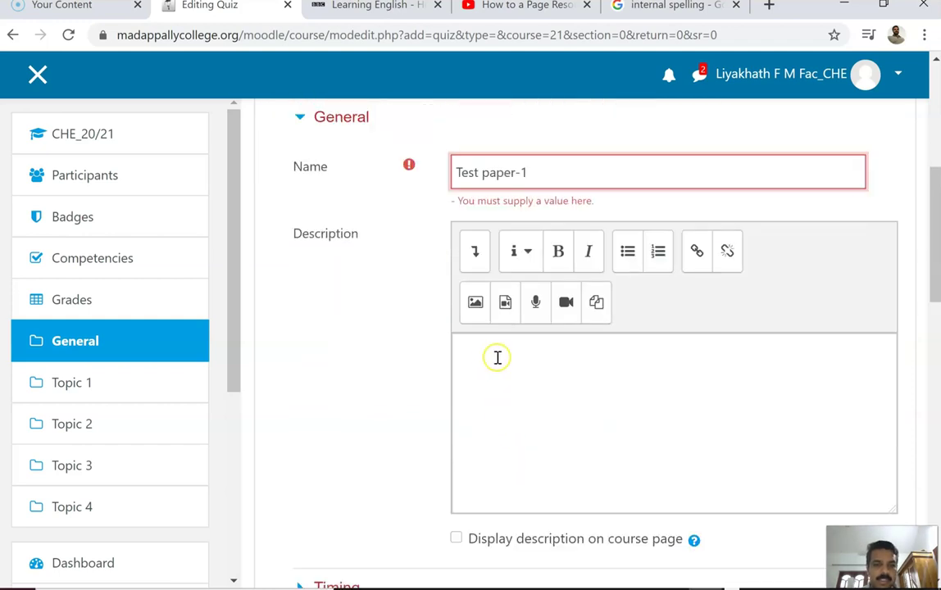
{"action": "left_click", "coordinate": [502, 357]}
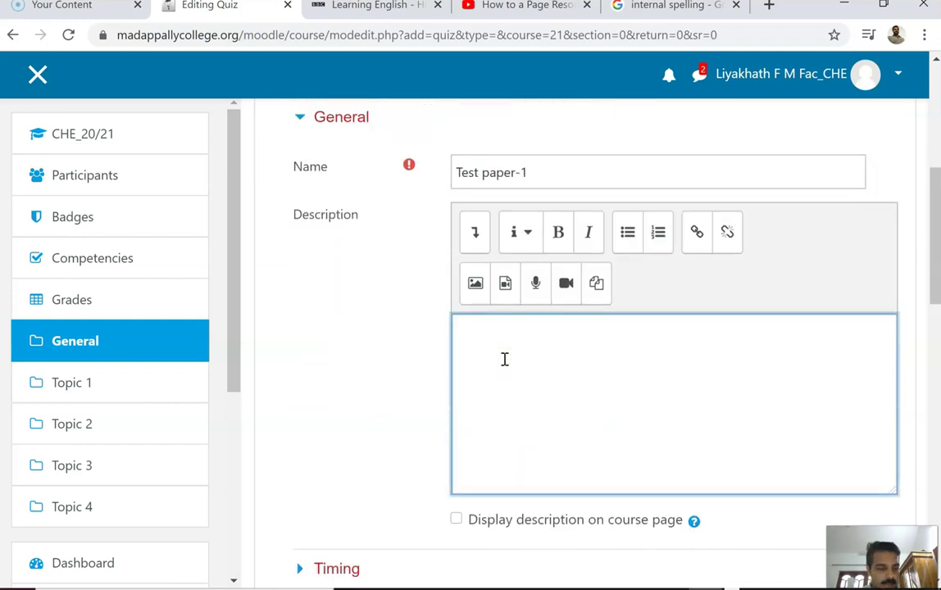
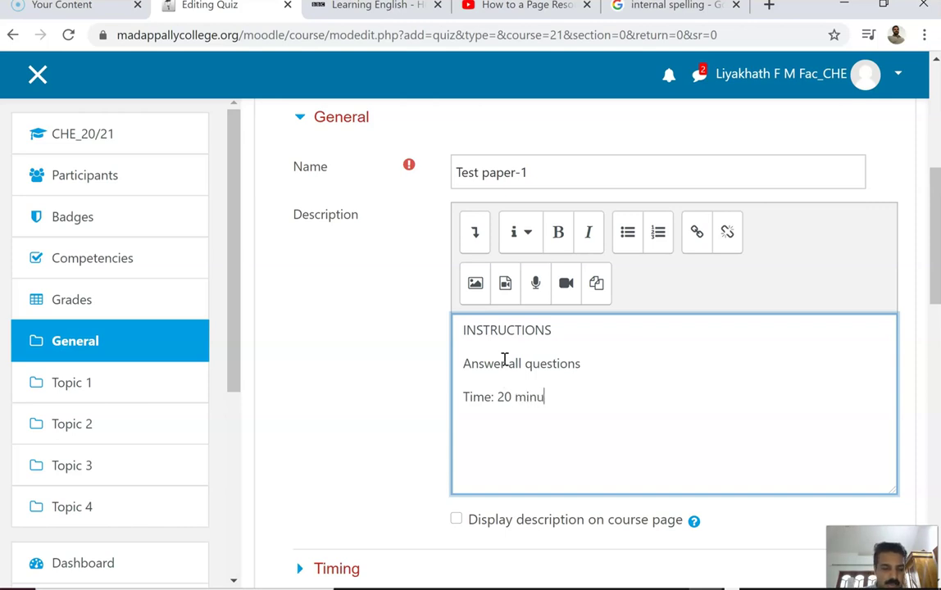
{"action": "type", "text": "tes"}
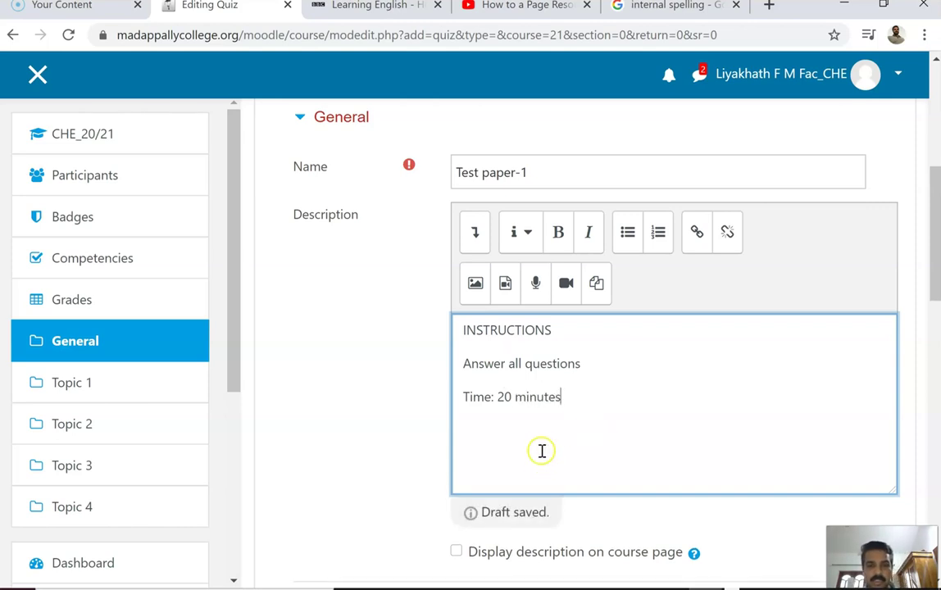
Display the description on the course page and enable the quiz opening date, set to 13 June 2020 at 10:00
{"action": "scroll", "coordinate": [541, 449], "scroll_direction": "down", "scroll_amount": 2}
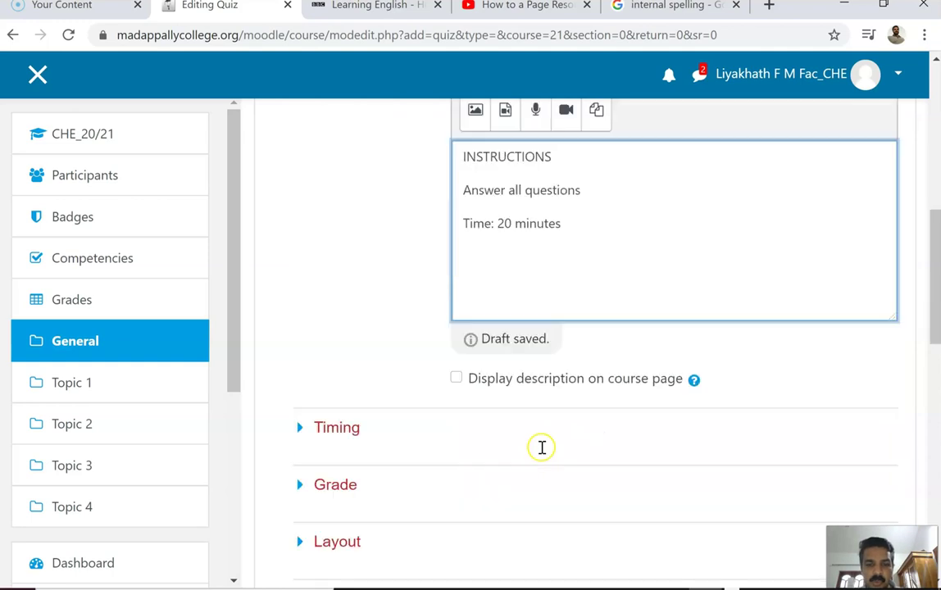
{"action": "left_click", "coordinate": [459, 383]}
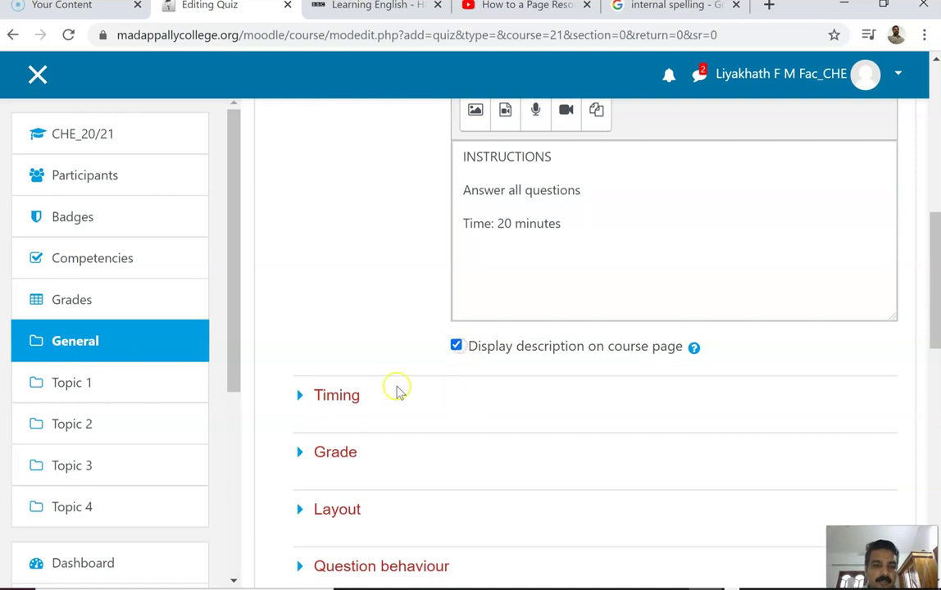
{"action": "left_click", "coordinate": [334, 395]}
{"action": "scroll", "coordinate": [549, 440], "scroll_direction": "down", "scroll_amount": 1}
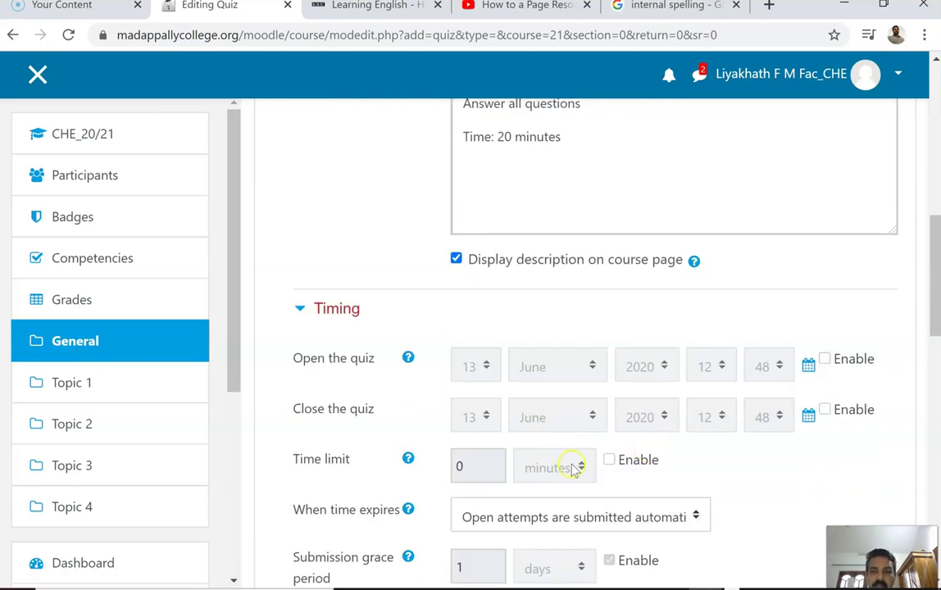
{"action": "left_click", "coordinate": [824, 360]}
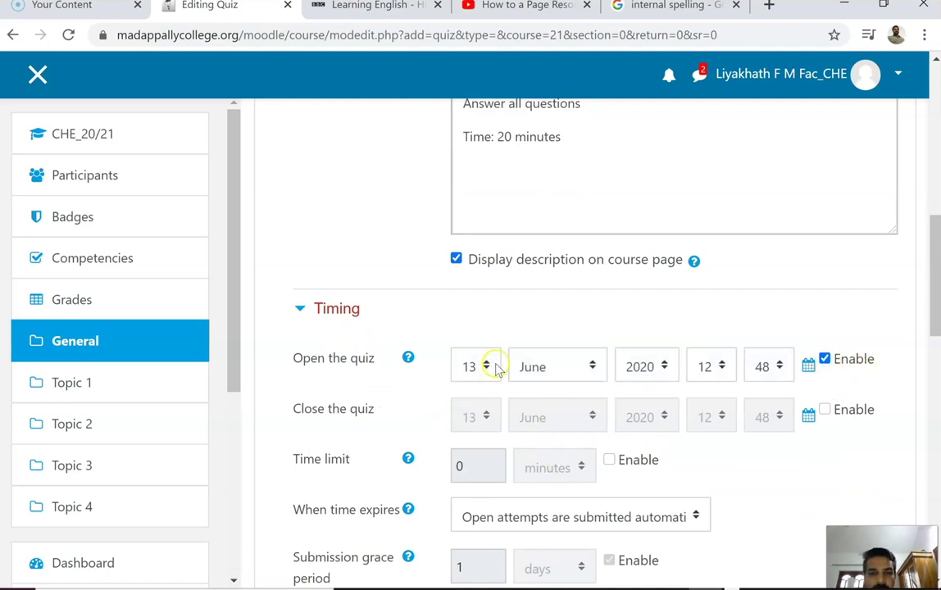
{"action": "left_click", "coordinate": [723, 375]}
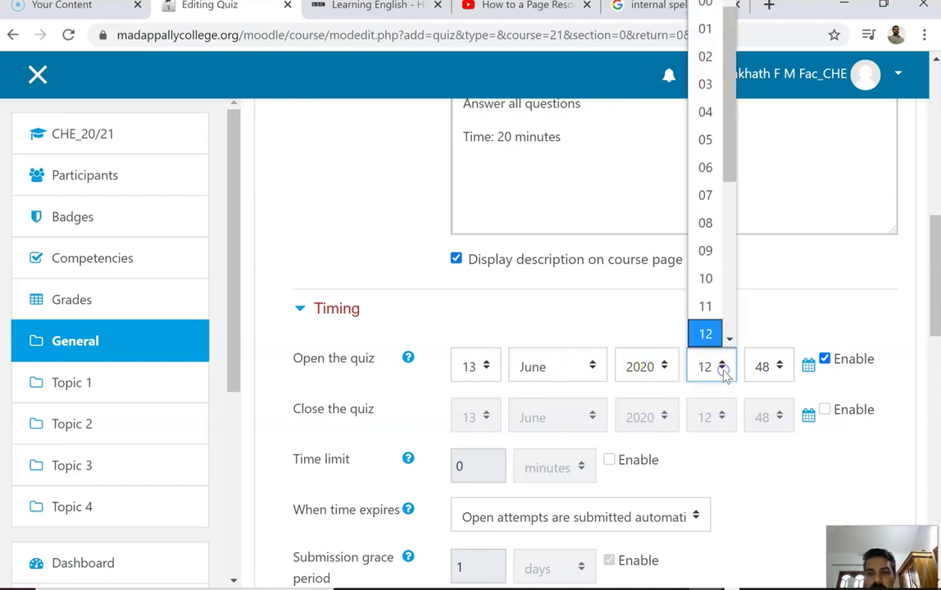
{"action": "left_click", "coordinate": [705, 278]}
{"action": "left_click", "coordinate": [781, 368]}
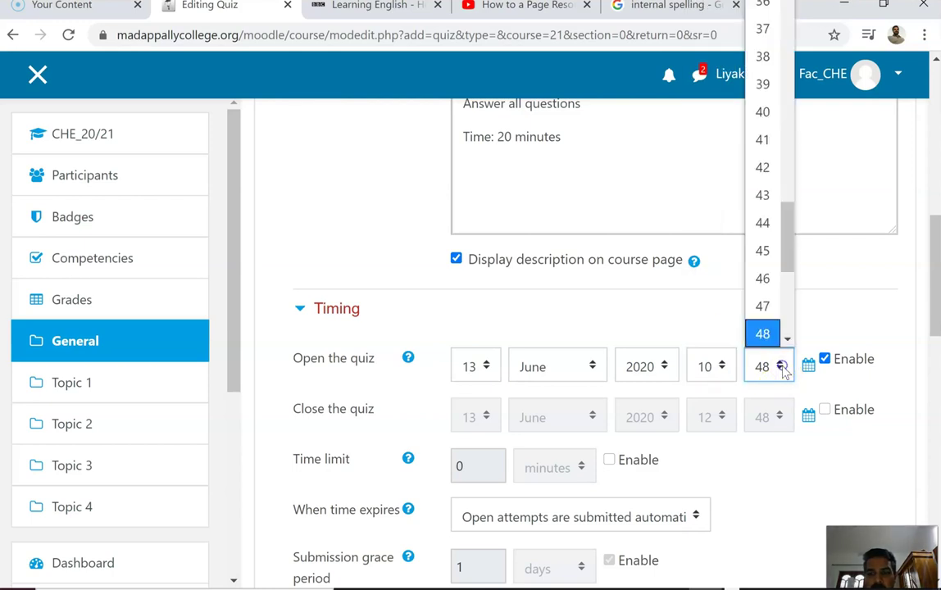
{"action": "scroll", "coordinate": [762, 246], "scroll_direction": "up", "scroll_amount": 10}
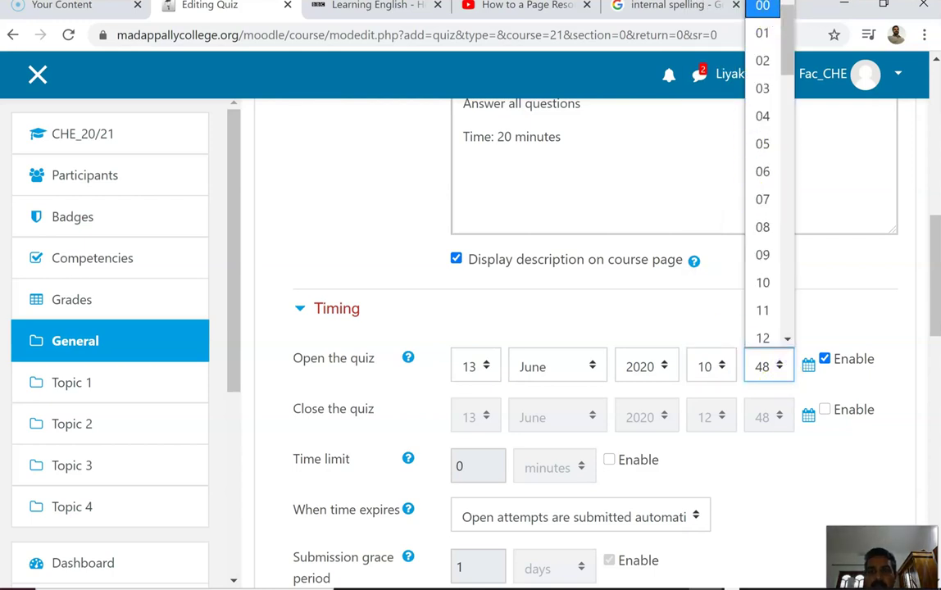
{"action": "left_click", "coordinate": [762, 7]}
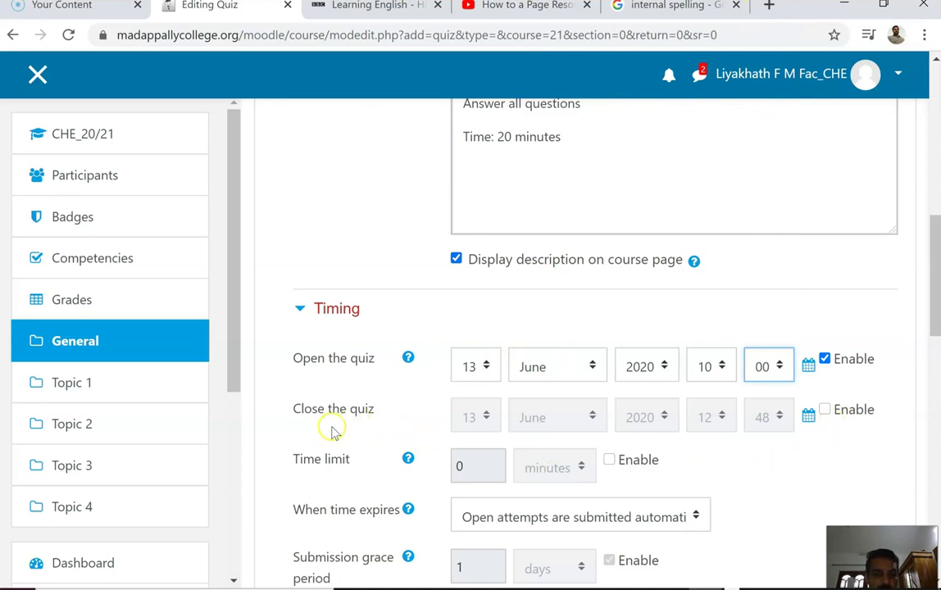
Enable the quiz closing date and set it to 13 June 2020 at 12:00
{"action": "left_click", "coordinate": [825, 410]}
{"action": "left_click", "coordinate": [486, 418]}
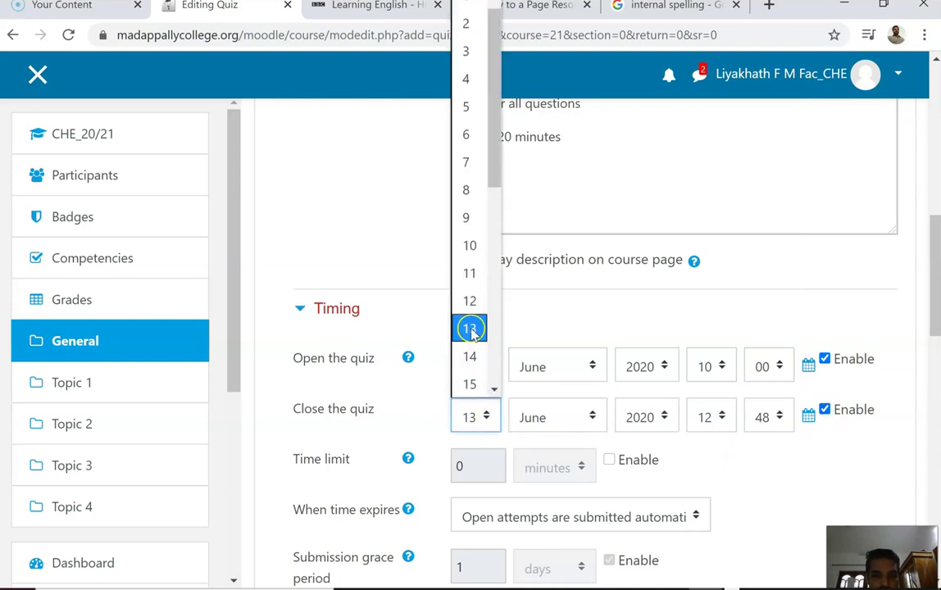
{"action": "left_click", "coordinate": [471, 330]}
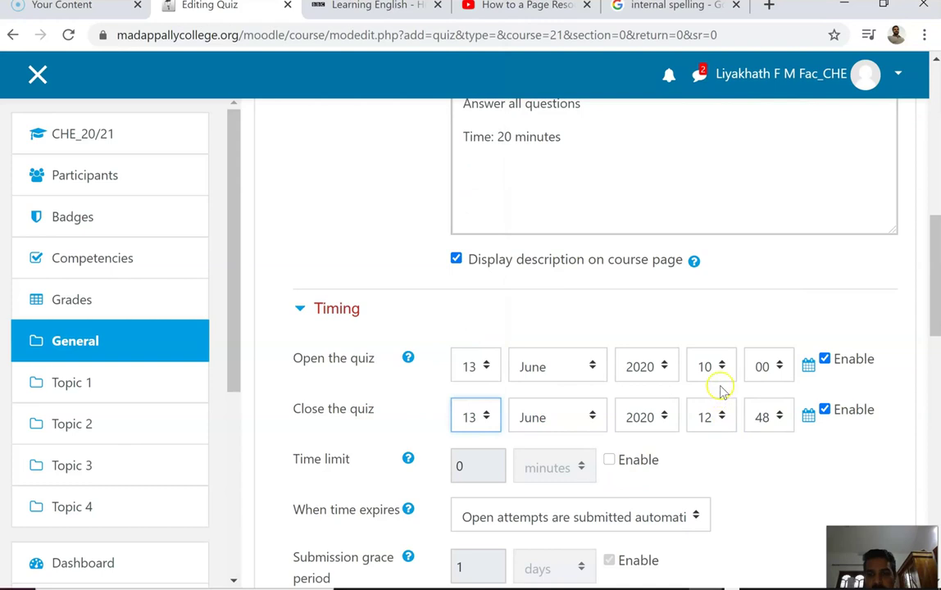
{"action": "left_click", "coordinate": [781, 420]}
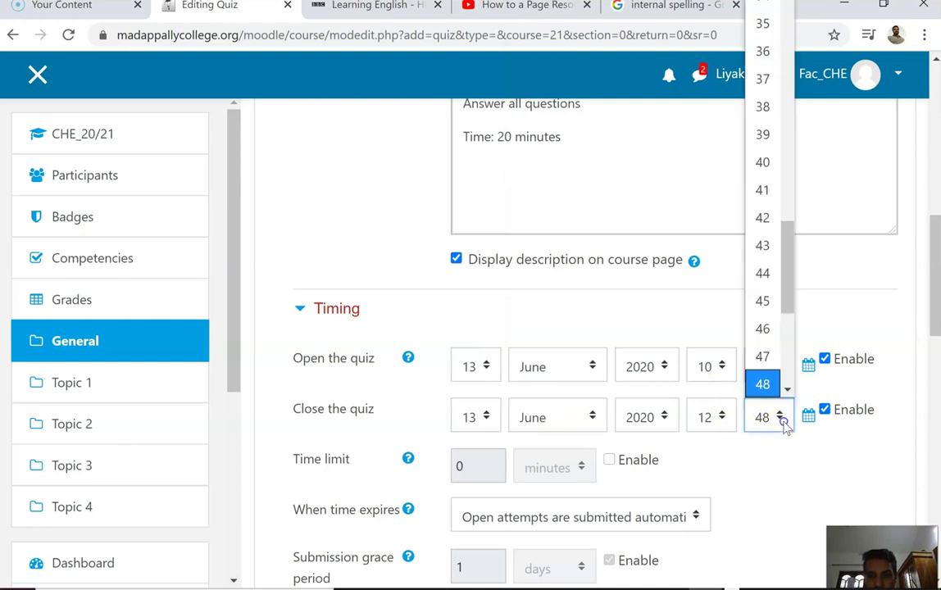
{"action": "scroll", "coordinate": [817, 175], "scroll_direction": "up", "scroll_amount": 4}
{"action": "scroll", "coordinate": [769, 435], "scroll_direction": "down", "scroll_amount": 3}
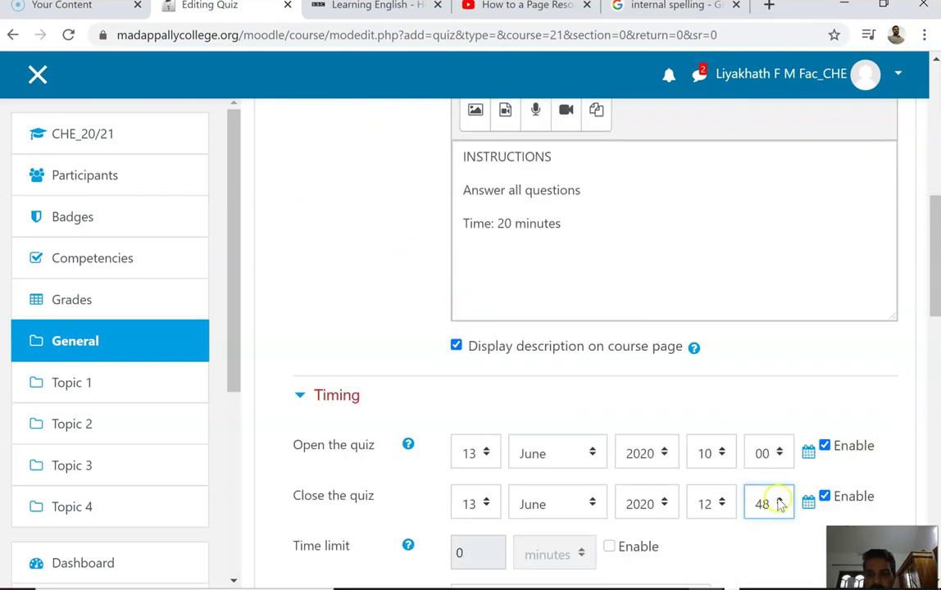
{"action": "left_click", "coordinate": [785, 508]}
{"action": "scroll", "coordinate": [804, 310], "scroll_direction": "up", "scroll_amount": 3}
{"action": "scroll", "coordinate": [773, 433], "scroll_direction": "down", "scroll_amount": 4}
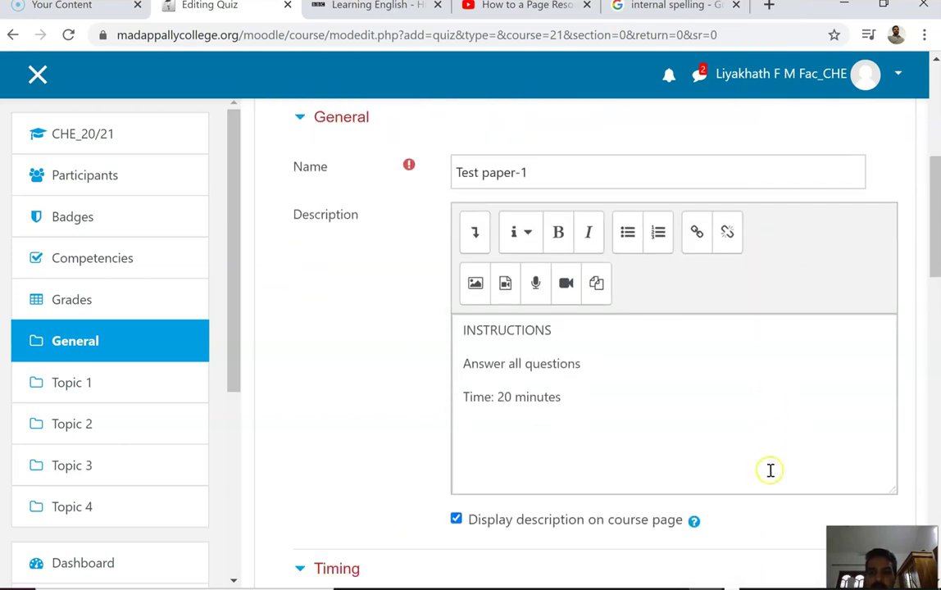
{"action": "left_click", "coordinate": [781, 420]}
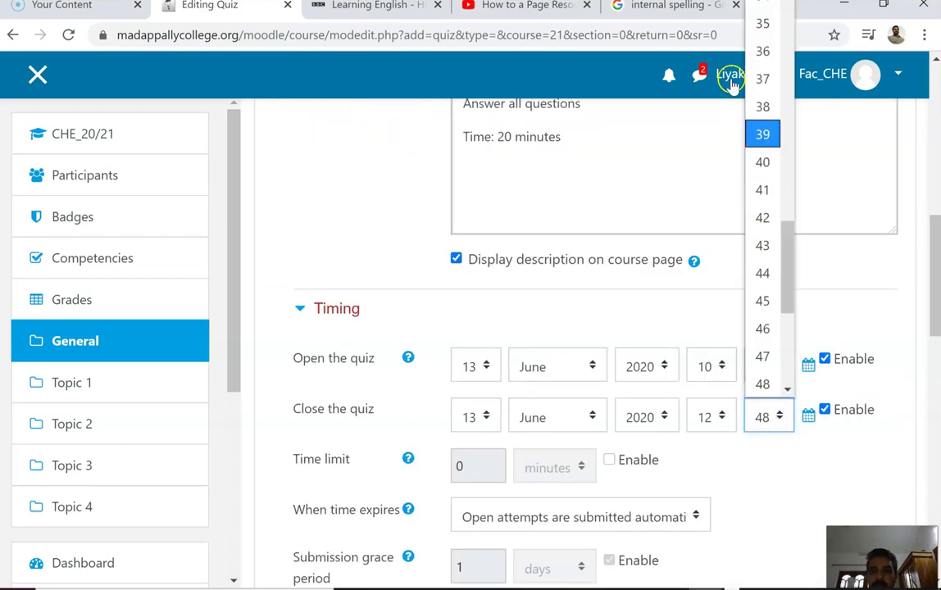
{"action": "scroll", "coordinate": [764, 271], "scroll_direction": "up", "scroll_amount": 1}
{"action": "scroll", "coordinate": [764, 271], "scroll_direction": "down", "scroll_amount": 3}
{"action": "left_click", "coordinate": [780, 243]}
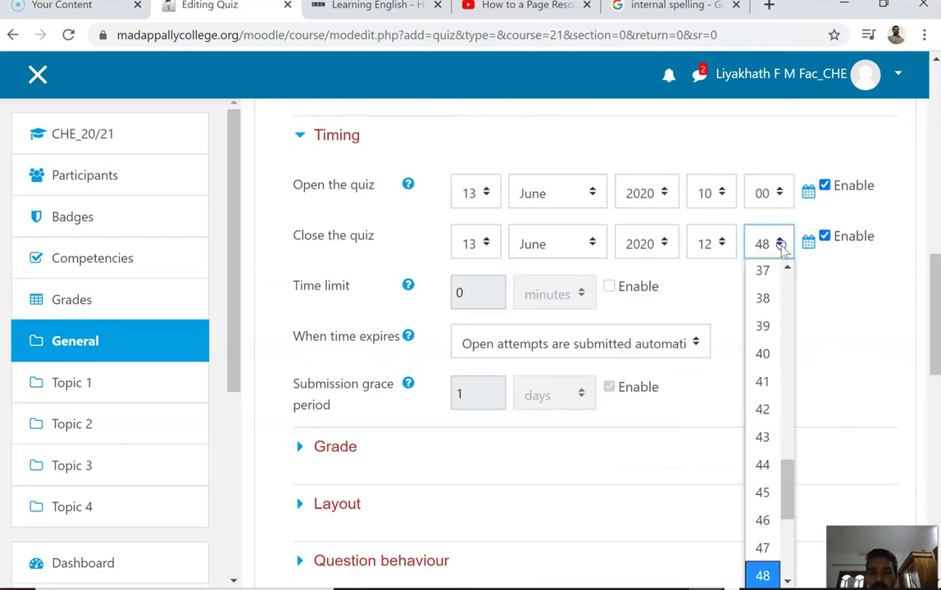
{"action": "scroll", "coordinate": [766, 281], "scroll_direction": "up", "scroll_amount": 12}
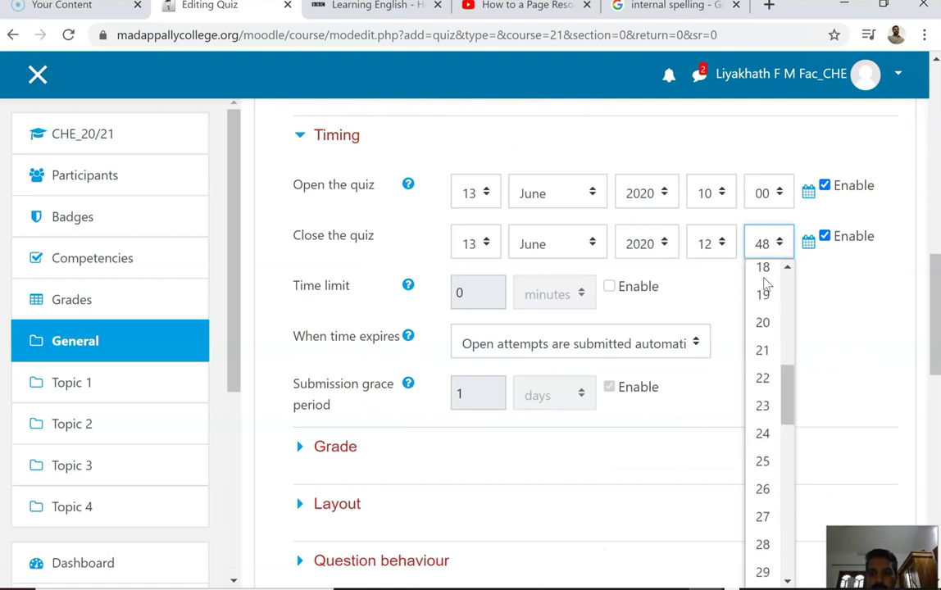
{"action": "left_click", "coordinate": [763, 276]}
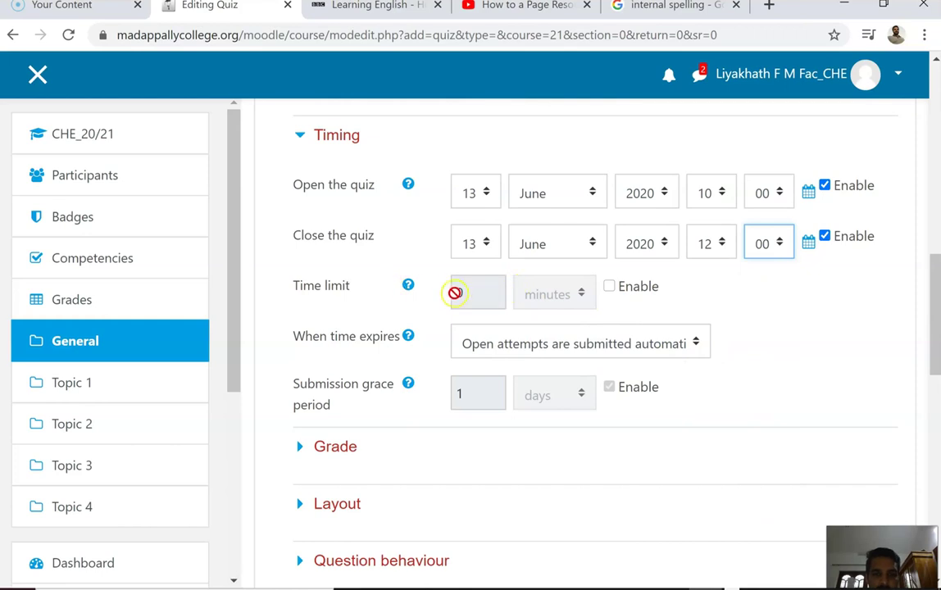
Enable a 20-minute time limit and, when time expires, choose that attempts must be submitted before expiry or they are not counted
{"action": "left_click", "coordinate": [609, 286]}
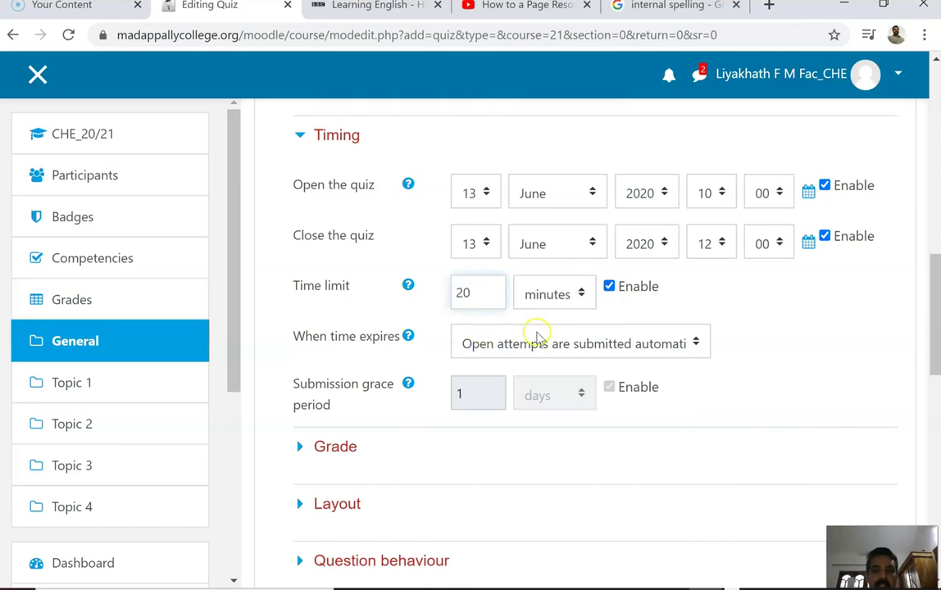
{"action": "left_click", "coordinate": [693, 292]}
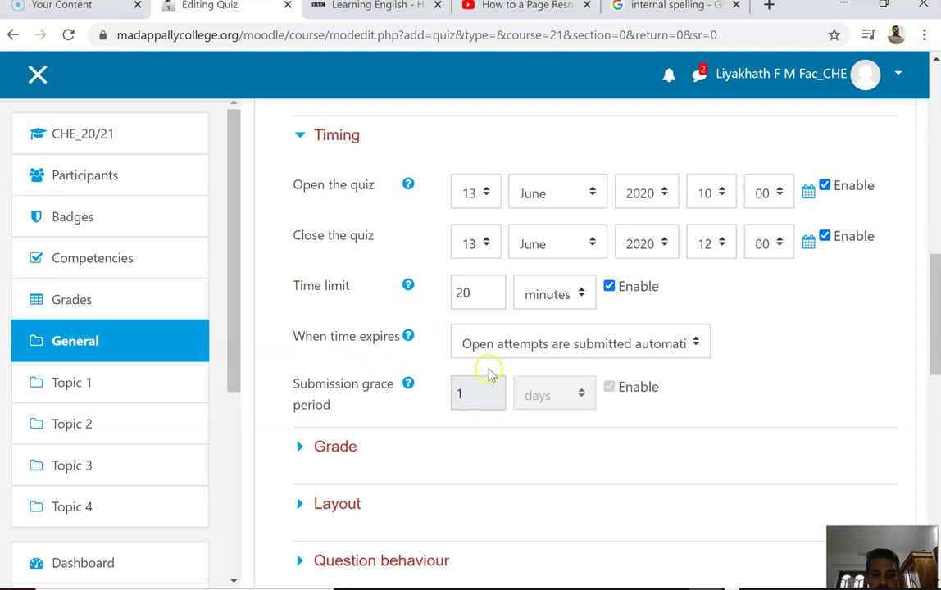
{"action": "left_click", "coordinate": [696, 347]}
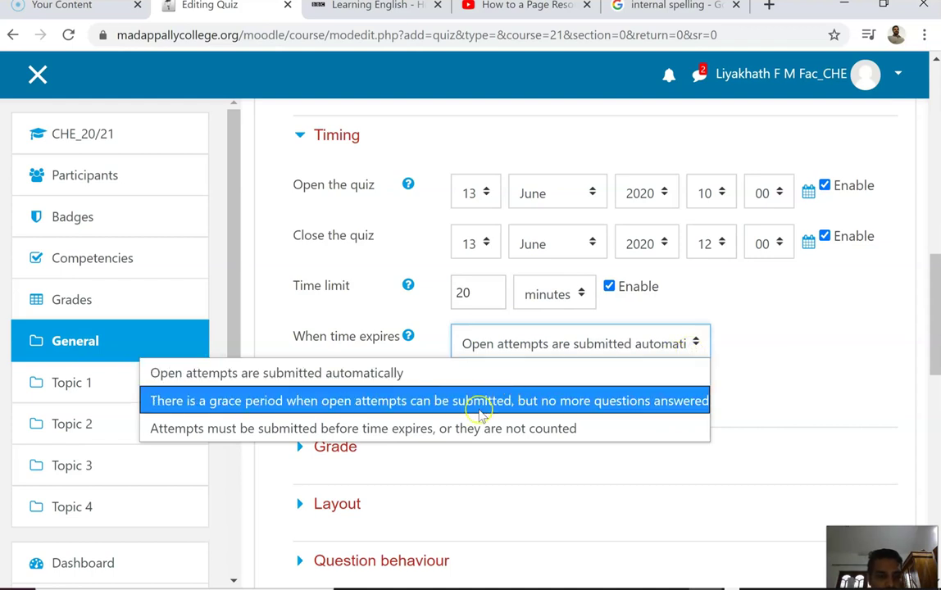
{"action": "left_click", "coordinate": [295, 376]}
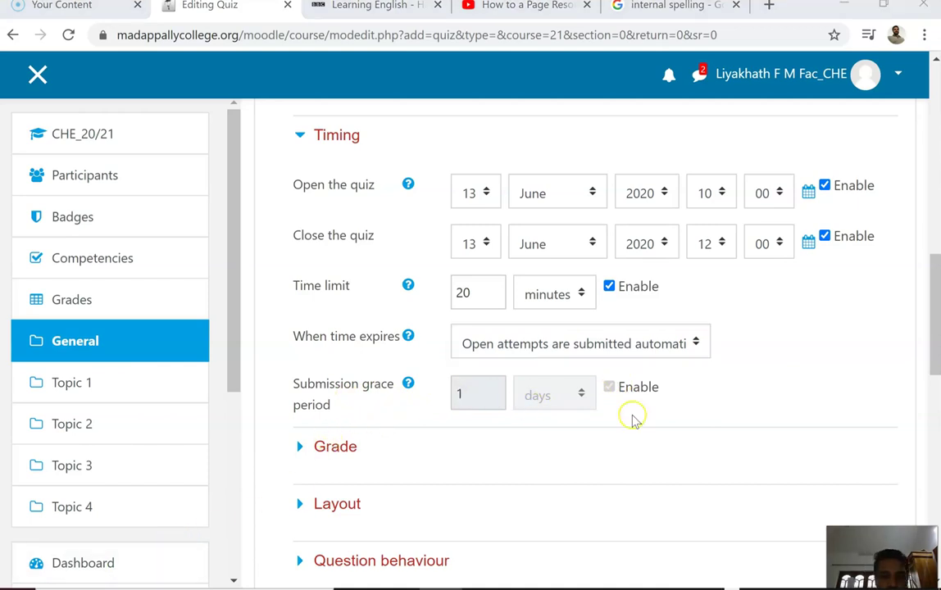
{"action": "left_click", "coordinate": [687, 347]}
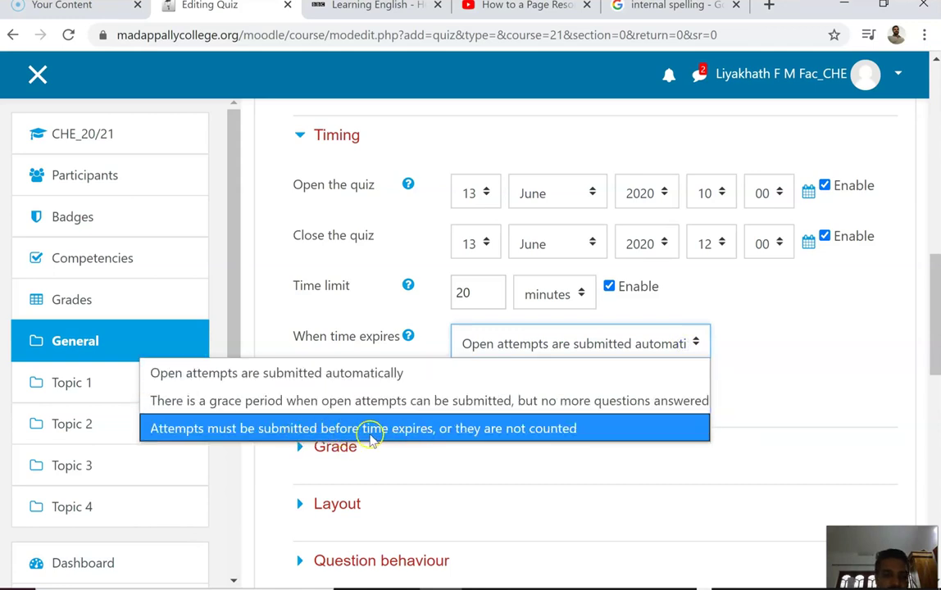
{"action": "left_click", "coordinate": [503, 432]}
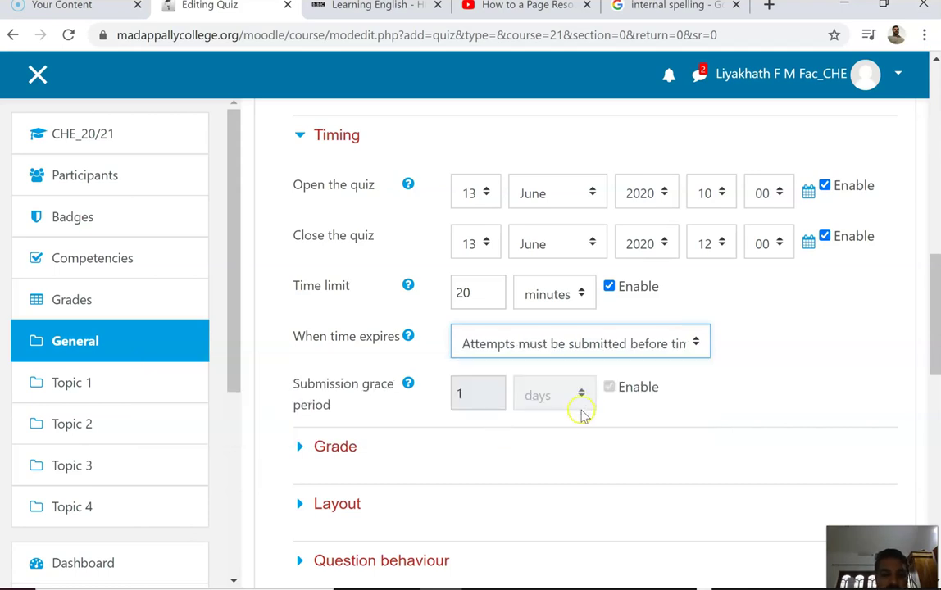
Set the quiz's completion tracking to Show activity as complete when conditions are met
{"action": "scroll", "coordinate": [533, 369], "scroll_direction": "down", "scroll_amount": 3}
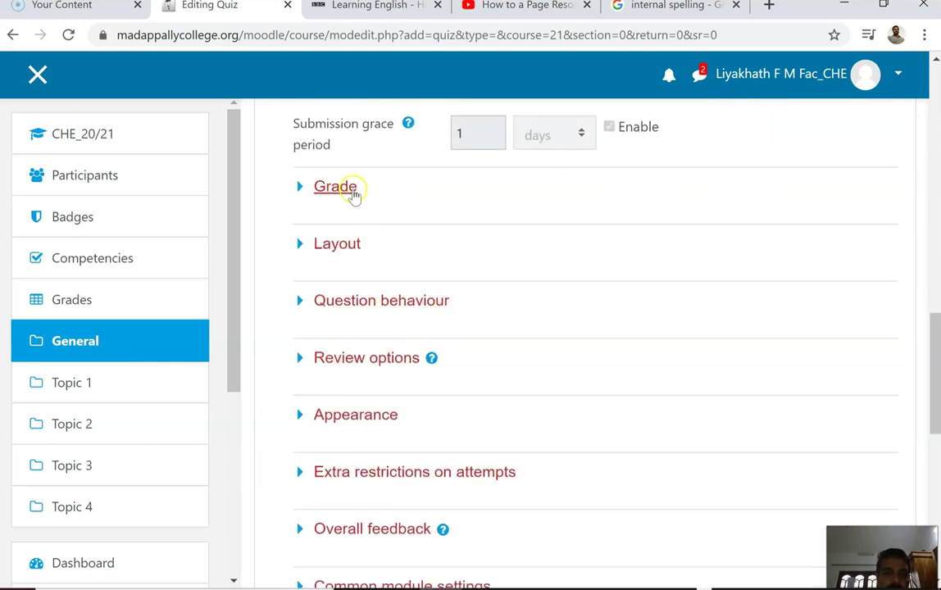
{"action": "scroll", "coordinate": [358, 217], "scroll_direction": "down", "scroll_amount": 7}
{"action": "scroll", "coordinate": [381, 354], "scroll_direction": "up", "scroll_amount": 4}
{"action": "scroll", "coordinate": [377, 325], "scroll_direction": "down", "scroll_amount": 1}
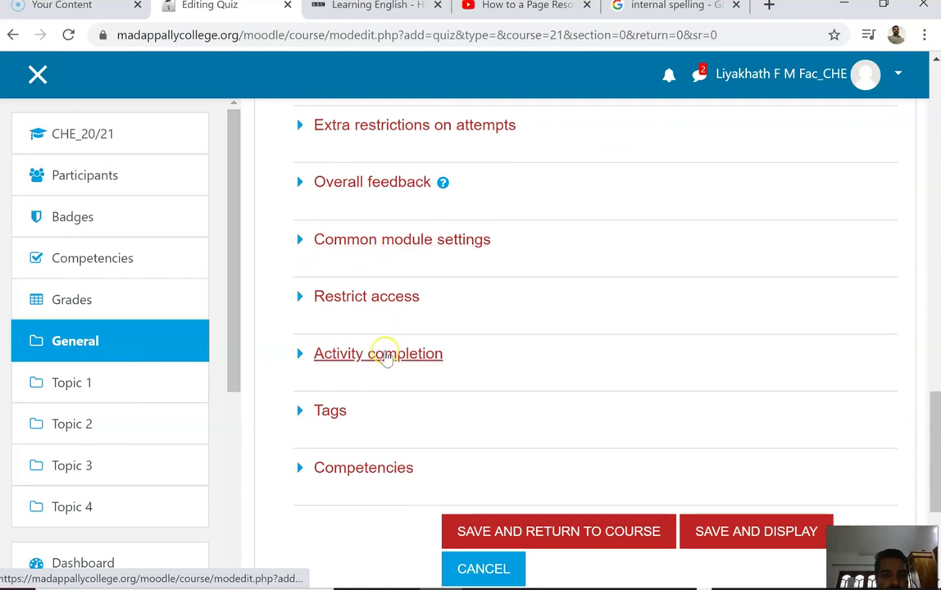
{"action": "left_click", "coordinate": [385, 358]}
{"action": "scroll", "coordinate": [656, 369], "scroll_direction": "down", "scroll_amount": 1}
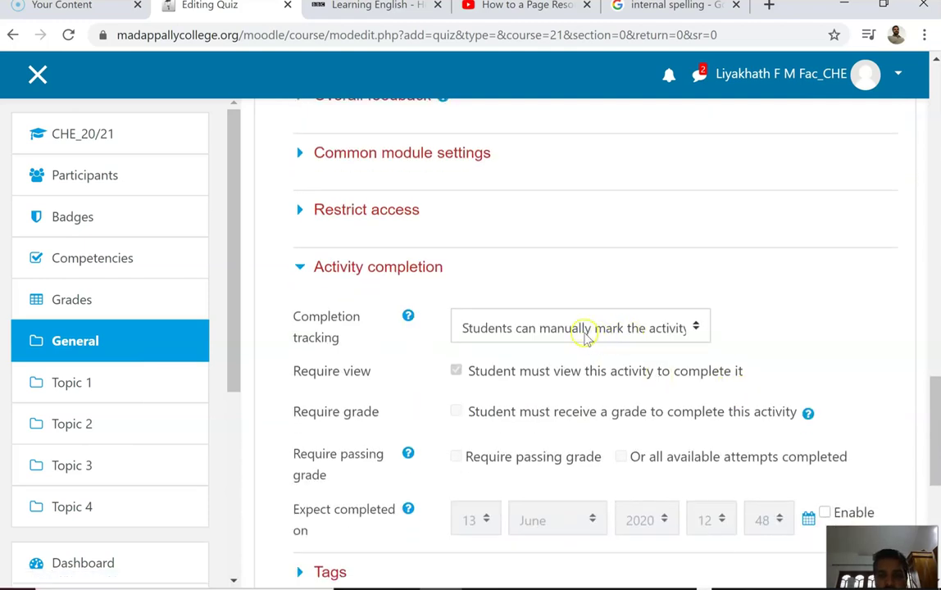
{"action": "left_click", "coordinate": [687, 328]}
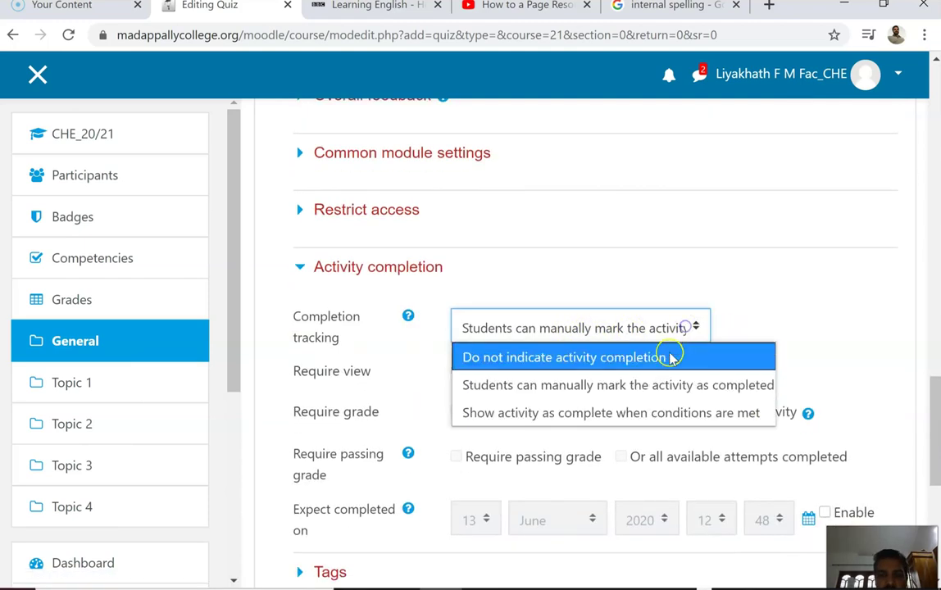
{"action": "left_click", "coordinate": [577, 413]}
{"action": "scroll", "coordinate": [677, 364], "scroll_direction": "down", "scroll_amount": 1}
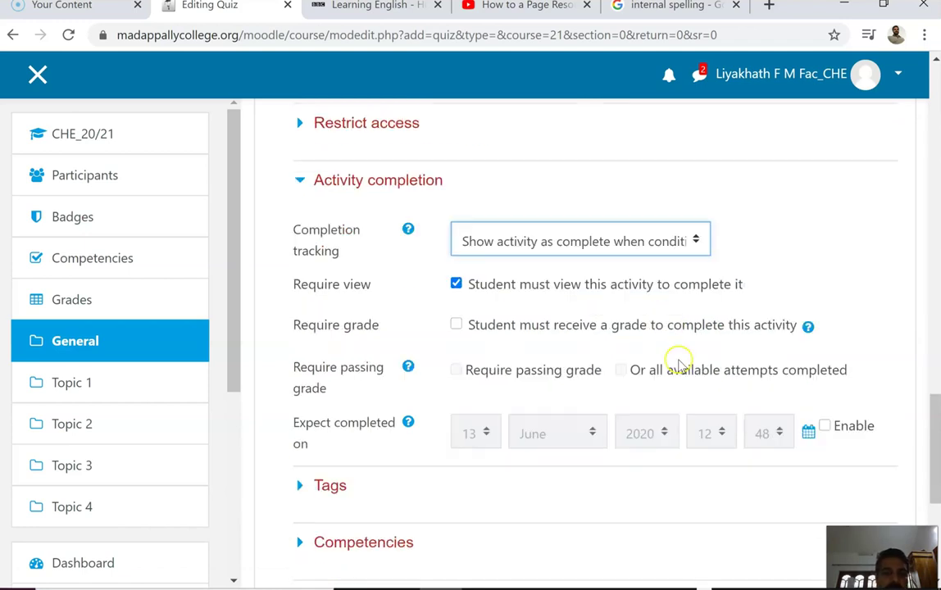
Set the quiz's grade to pass to 80% and the attempts allowed to 3
{"action": "scroll", "coordinate": [574, 404], "scroll_direction": "up", "scroll_amount": 8}
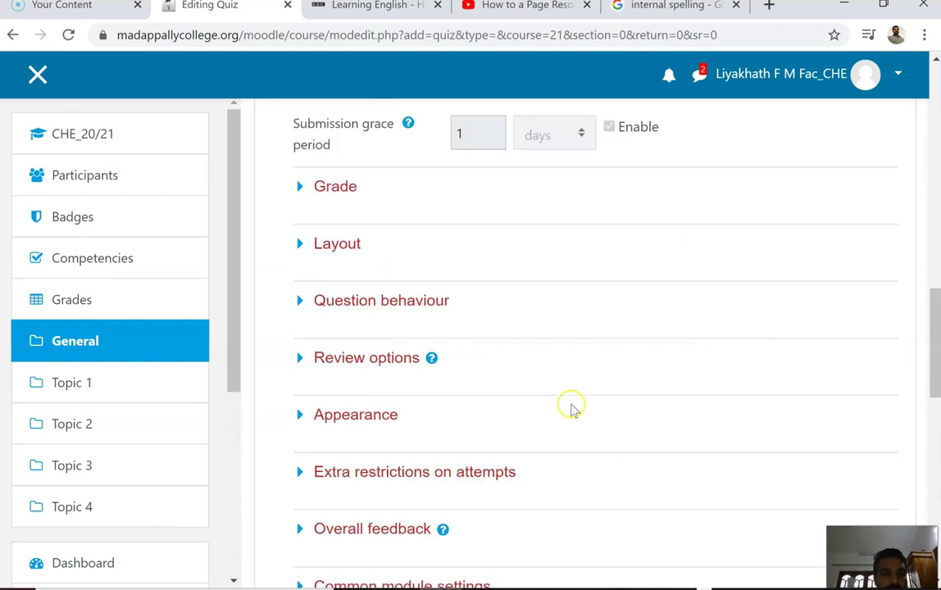
{"action": "scroll", "coordinate": [492, 394], "scroll_direction": "down", "scroll_amount": 1}
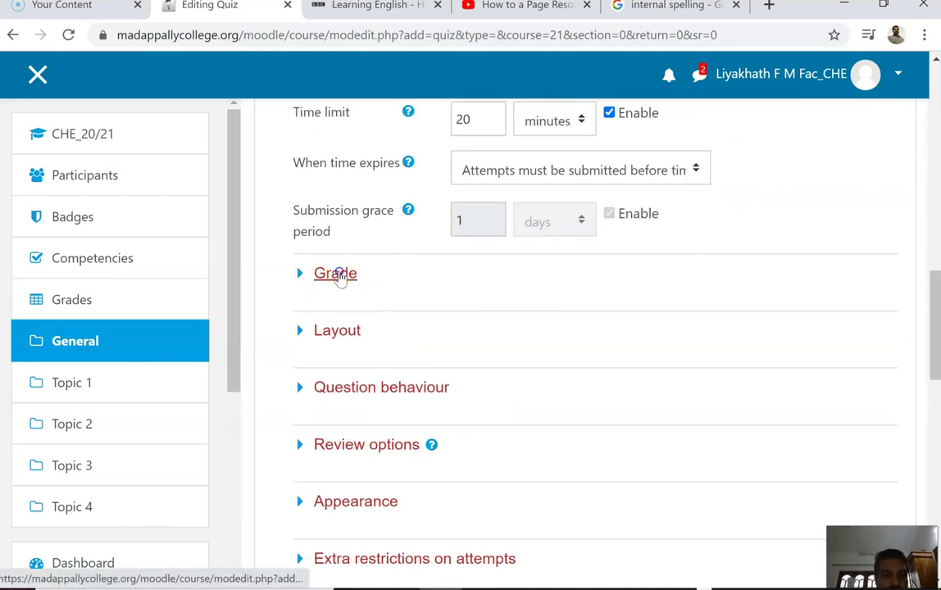
{"action": "left_click", "coordinate": [339, 274]}
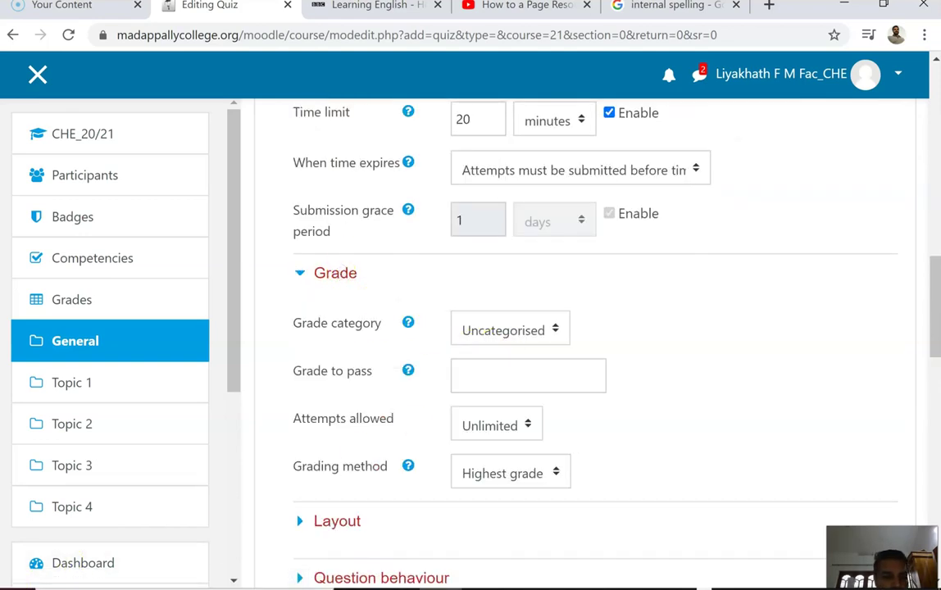
{"action": "left_click", "coordinate": [465, 375]}
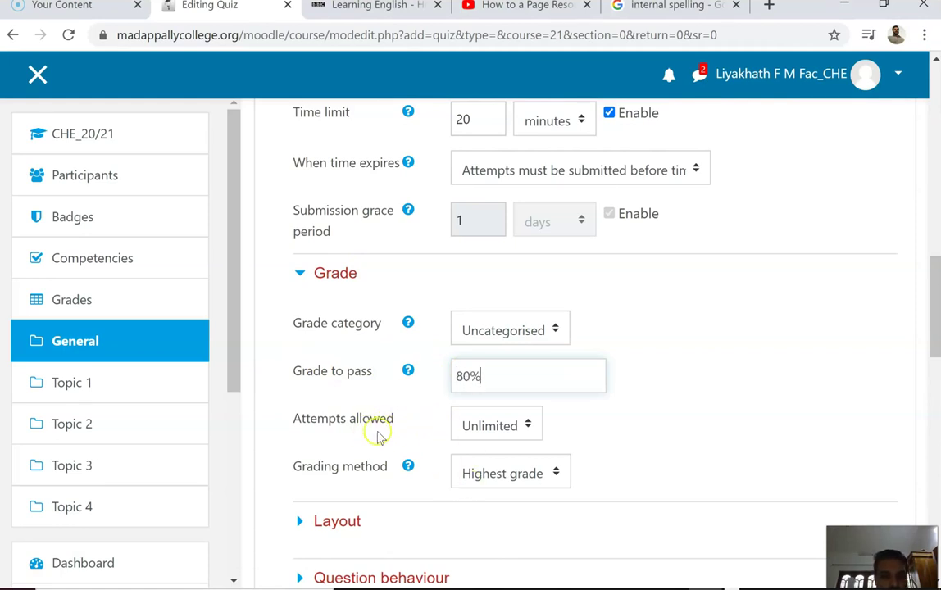
{"action": "left_click", "coordinate": [521, 432]}
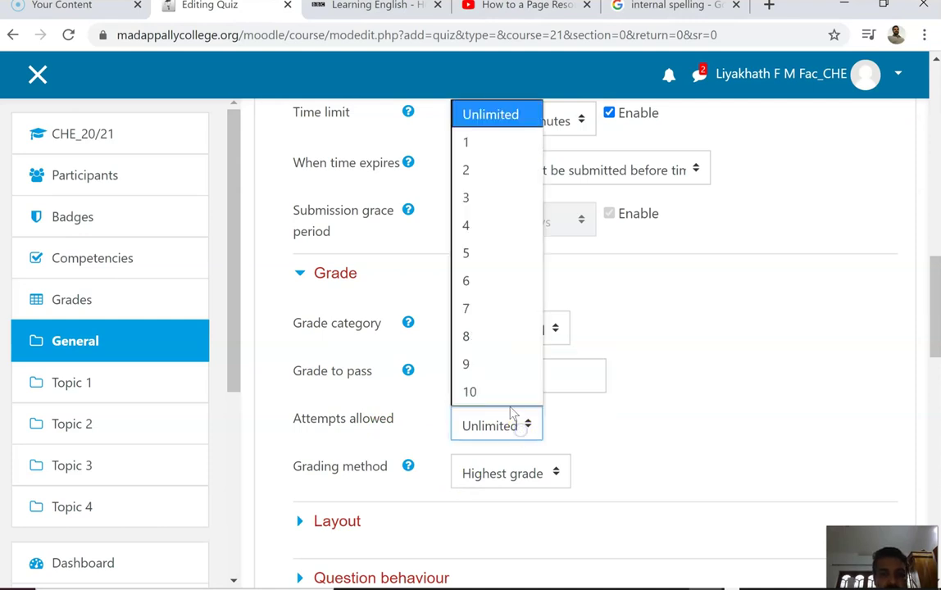
{"action": "left_click", "coordinate": [495, 197]}
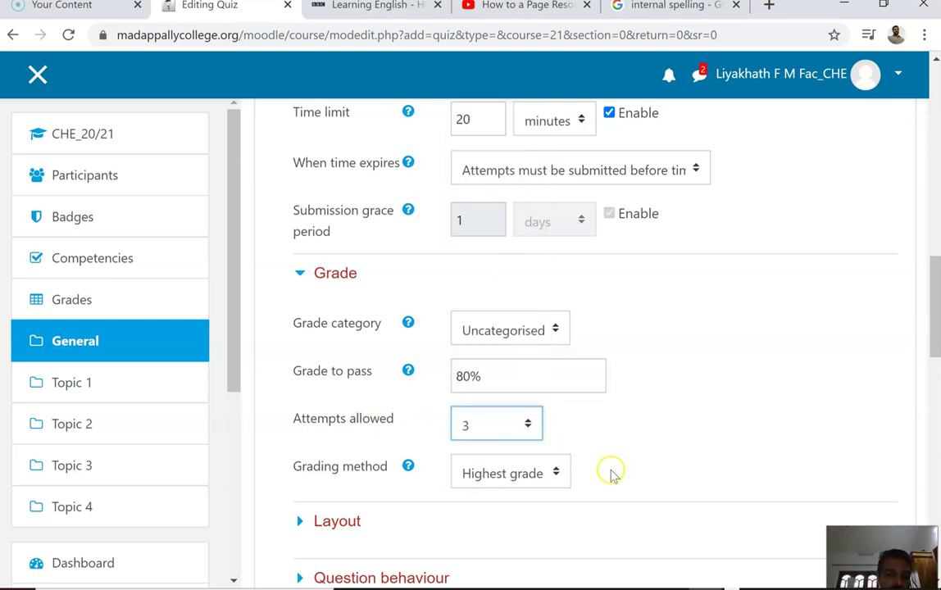
Expand the Appearance section and review the quiz's remaining settings through to the activity completion requirements
{"action": "scroll", "coordinate": [533, 467], "scroll_direction": "down", "scroll_amount": 2}
{"action": "scroll", "coordinate": [442, 426], "scroll_direction": "down", "scroll_amount": 3}
{"action": "scroll", "coordinate": [375, 295], "scroll_direction": "down", "scroll_amount": 1}
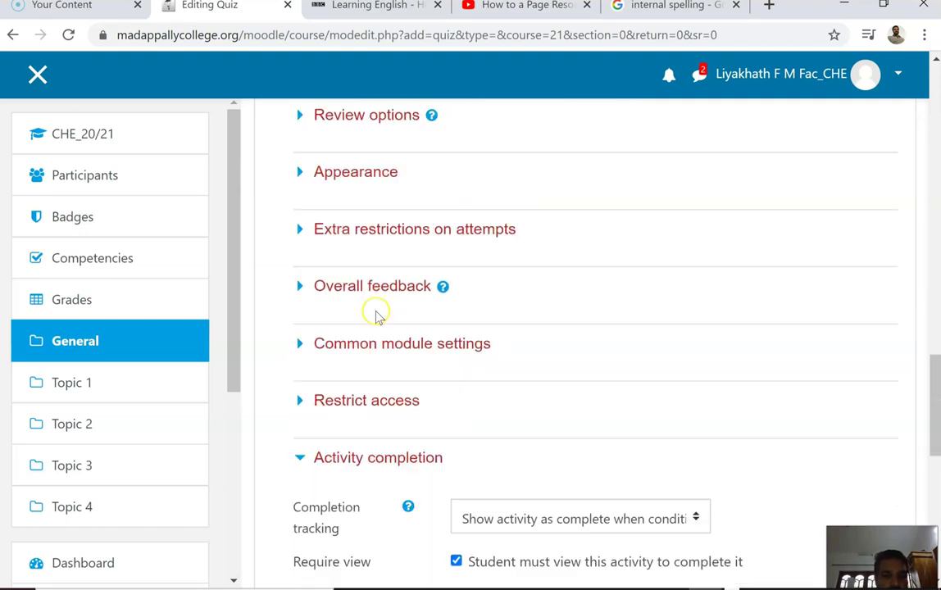
{"action": "left_click", "coordinate": [375, 175]}
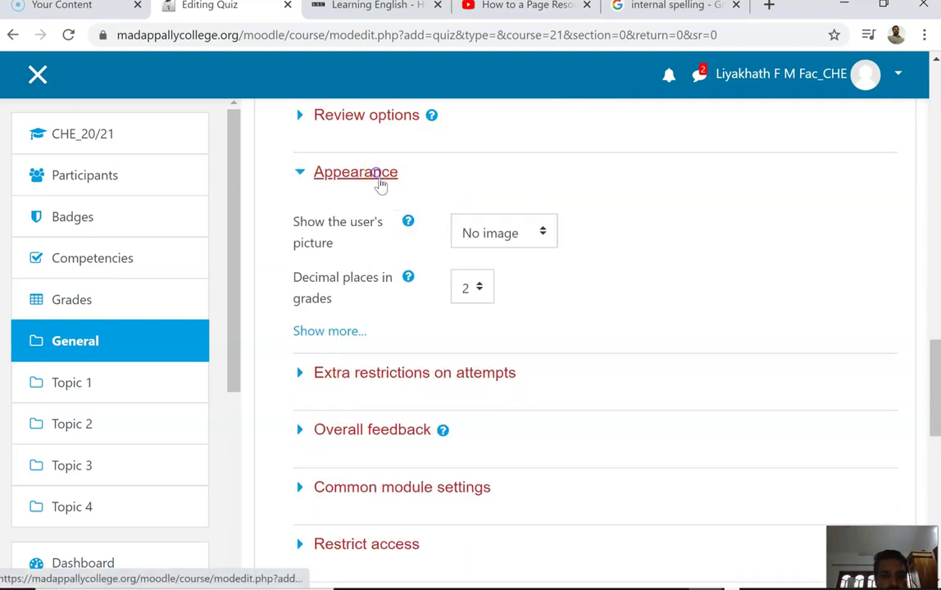
{"action": "scroll", "coordinate": [434, 246], "scroll_direction": "up", "scroll_amount": 2}
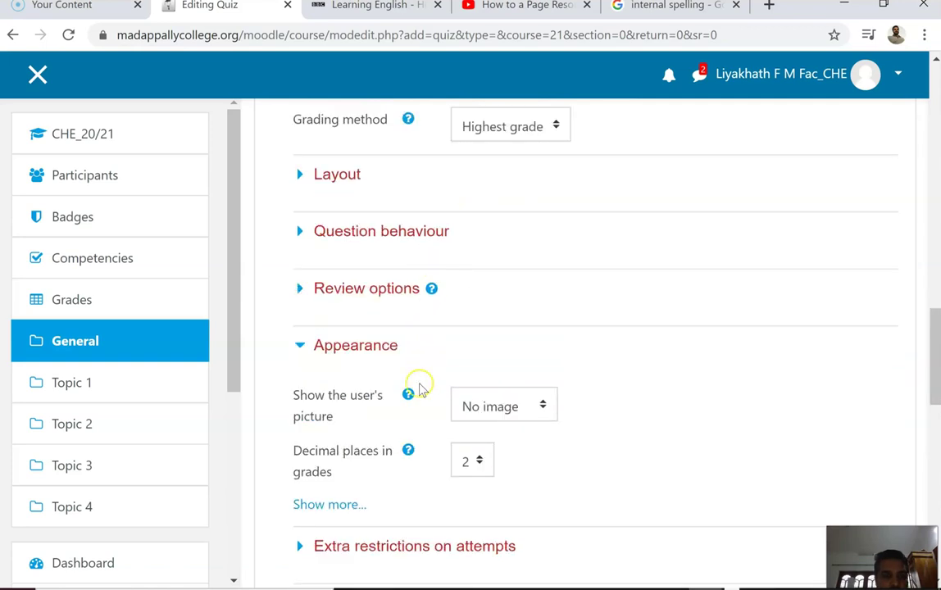
{"action": "scroll", "coordinate": [358, 395], "scroll_direction": "down", "scroll_amount": 1}
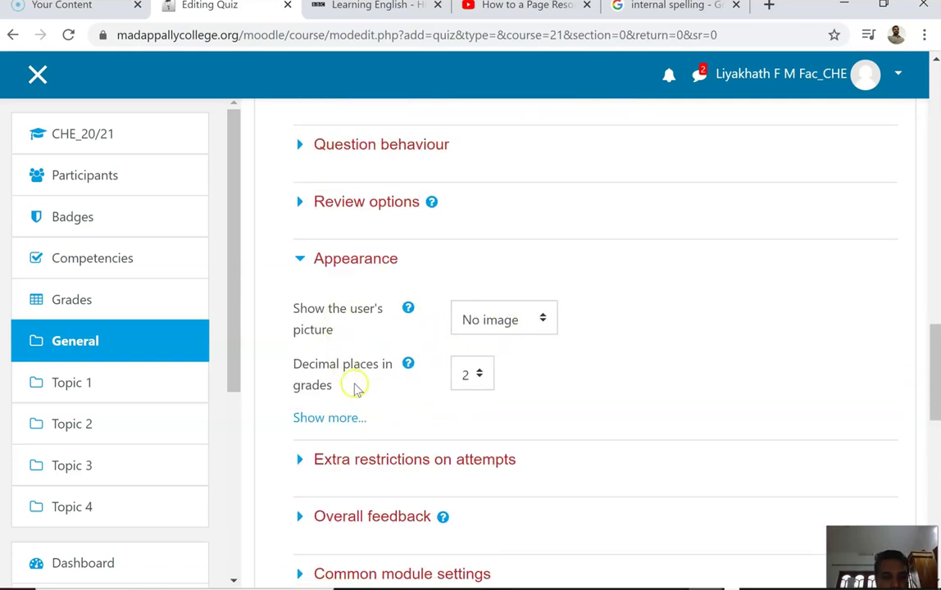
{"action": "scroll", "coordinate": [309, 486], "scroll_direction": "down", "scroll_amount": 4}
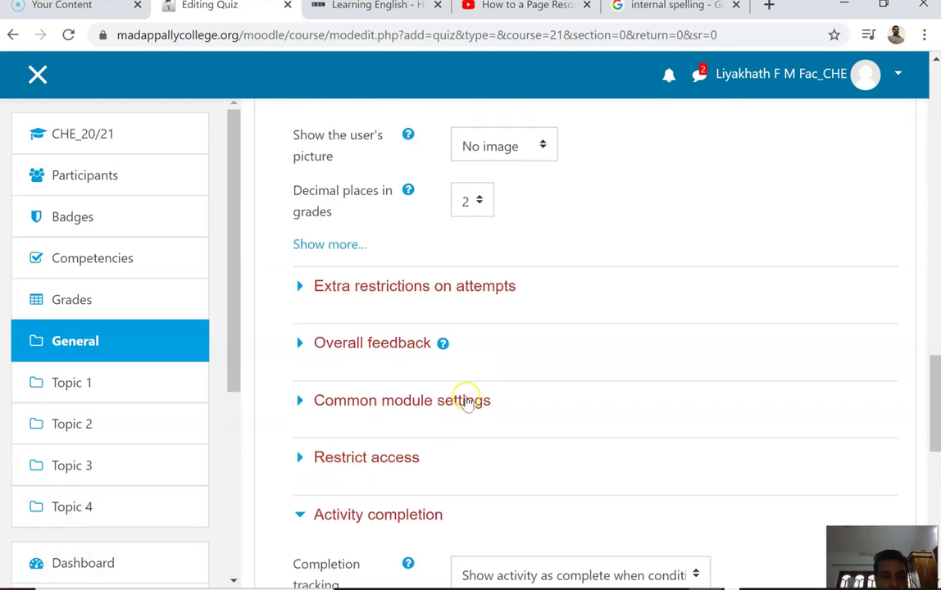
{"action": "scroll", "coordinate": [399, 385], "scroll_direction": "down", "scroll_amount": 2}
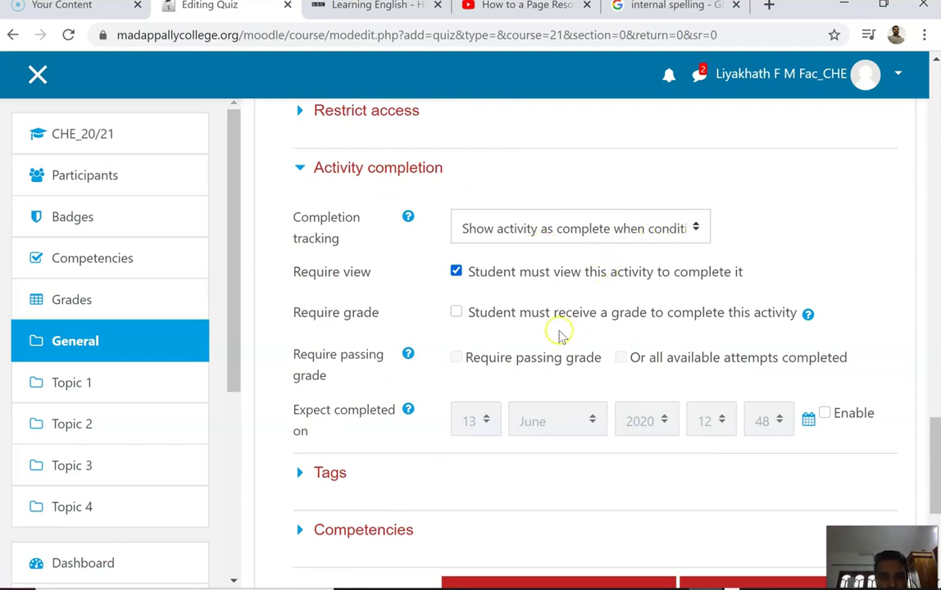
{"action": "scroll", "coordinate": [470, 384], "scroll_direction": "down", "scroll_amount": 3}
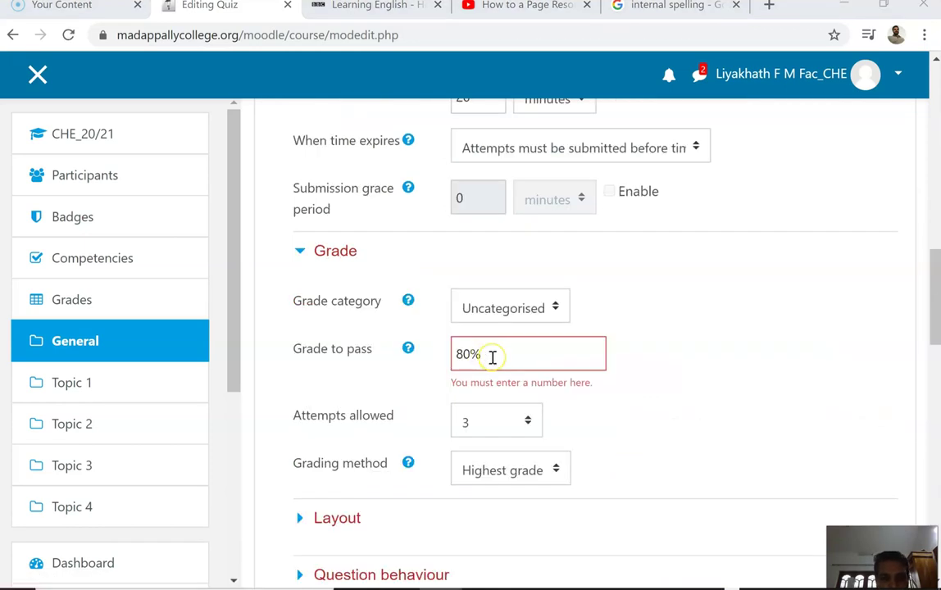
Correct the quiz's grade to pass to 80 without a percent sign, save the quiz and return to the course
{"action": "left_click", "coordinate": [492, 356]}
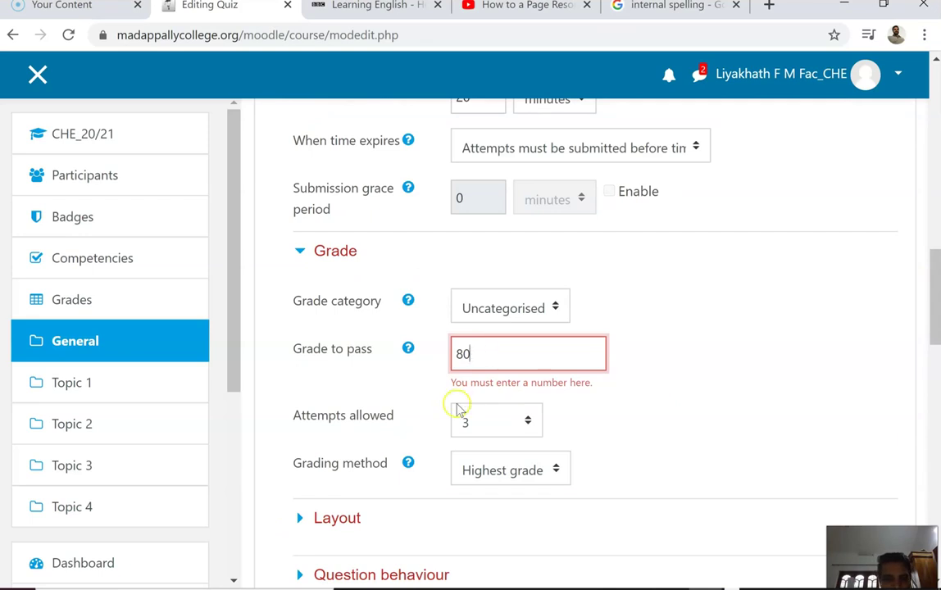
{"action": "scroll", "coordinate": [156, 532], "scroll_direction": "down", "scroll_amount": 3}
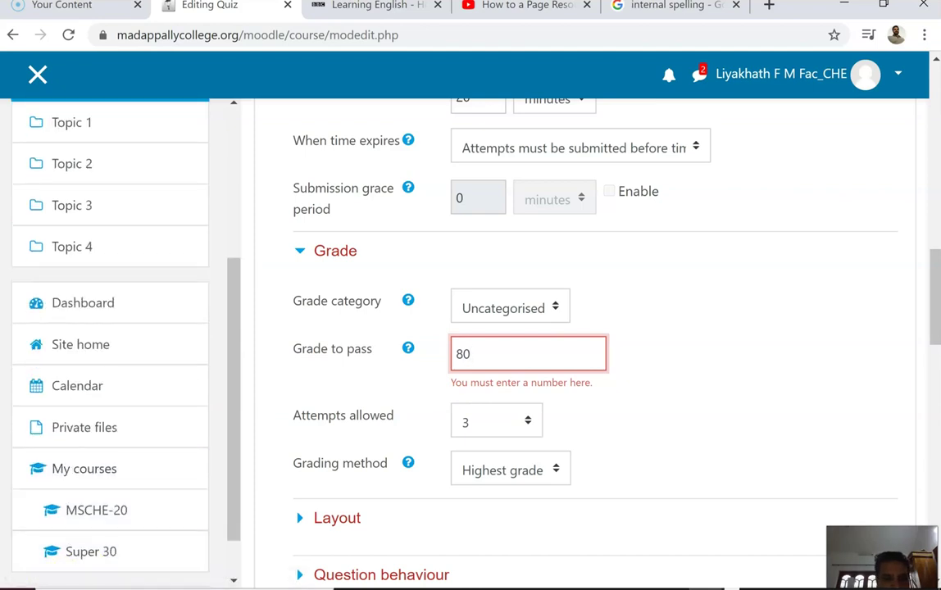
{"action": "scroll", "coordinate": [462, 508], "scroll_direction": "down", "scroll_amount": 15}
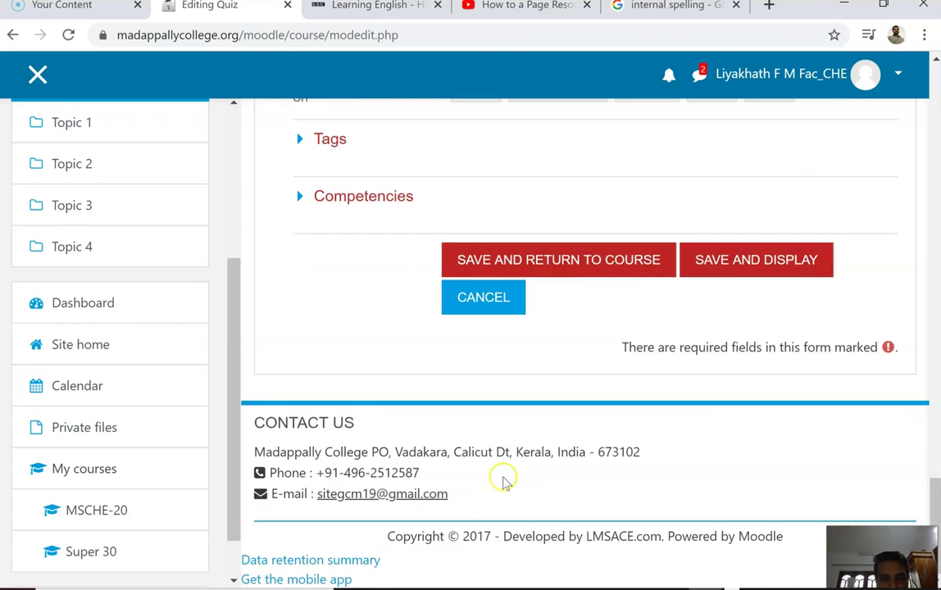
{"action": "left_click", "coordinate": [601, 268]}
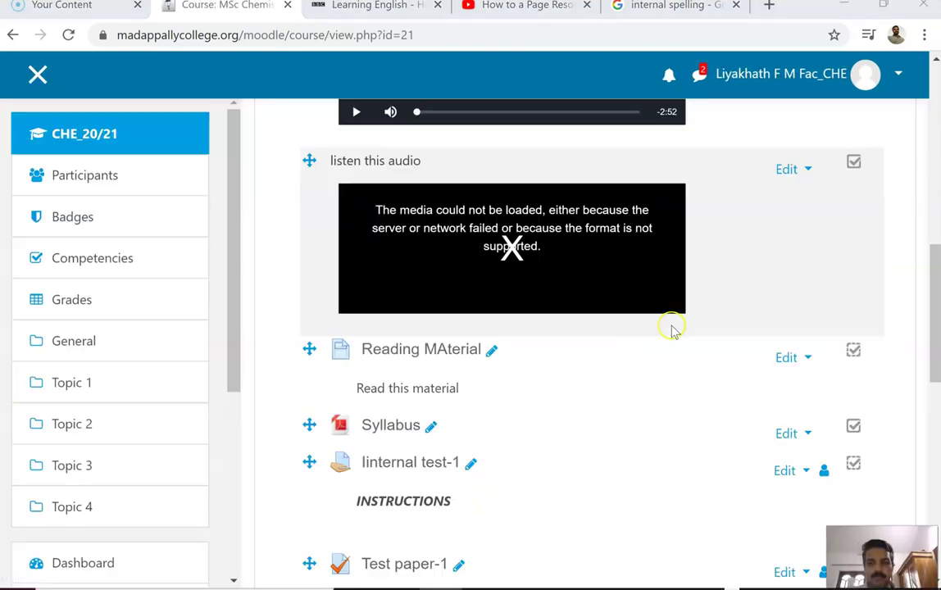
Open the Test paper-1 quiz from the course page and start editing its questions
{"action": "scroll", "coordinate": [668, 325], "scroll_direction": "down", "scroll_amount": 5}
{"action": "scroll", "coordinate": [414, 340], "scroll_direction": "up", "scroll_amount": 3}
{"action": "scroll", "coordinate": [434, 369], "scroll_direction": "down", "scroll_amount": 1}
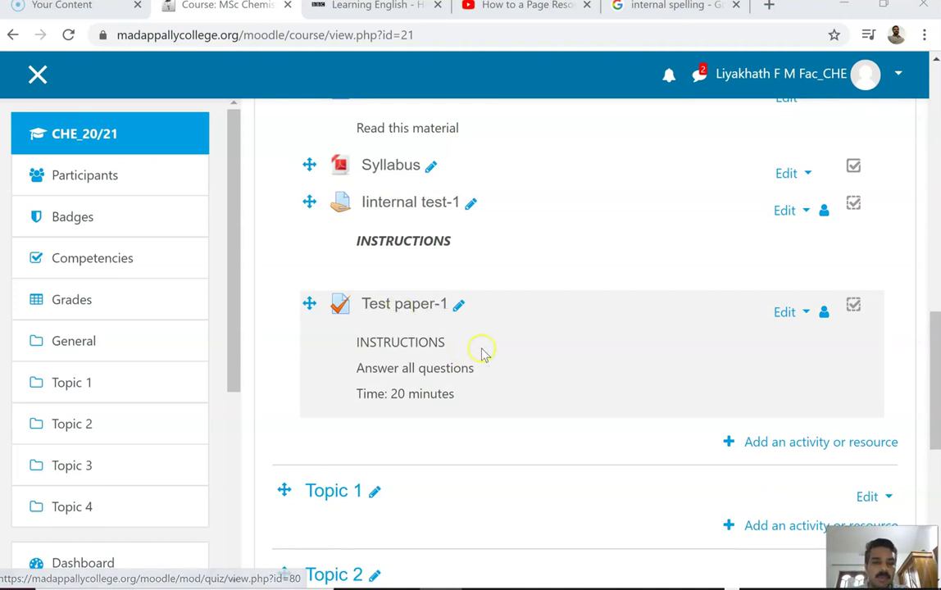
{"action": "left_click", "coordinate": [390, 310]}
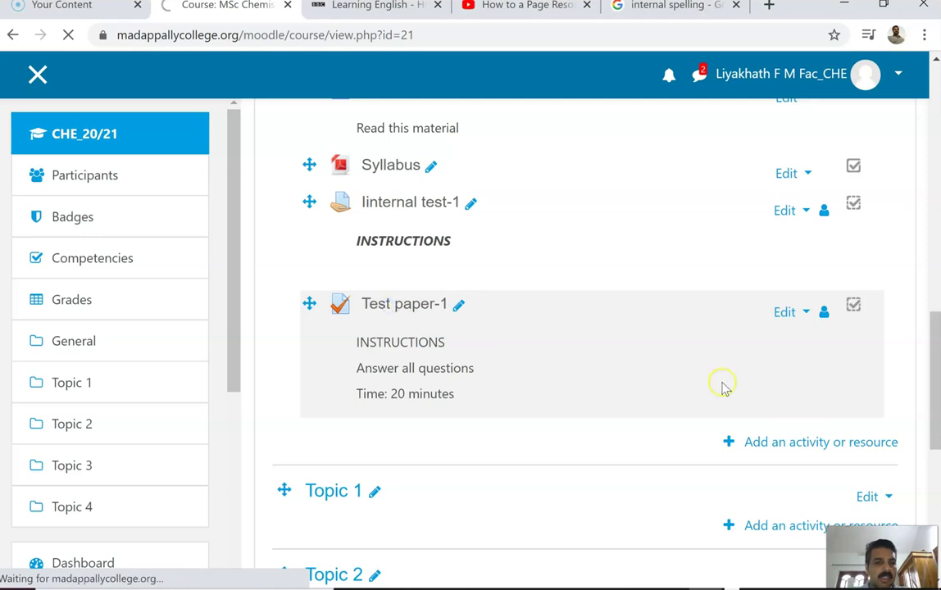
{"action": "scroll", "coordinate": [588, 405], "scroll_direction": "down", "scroll_amount": 5}
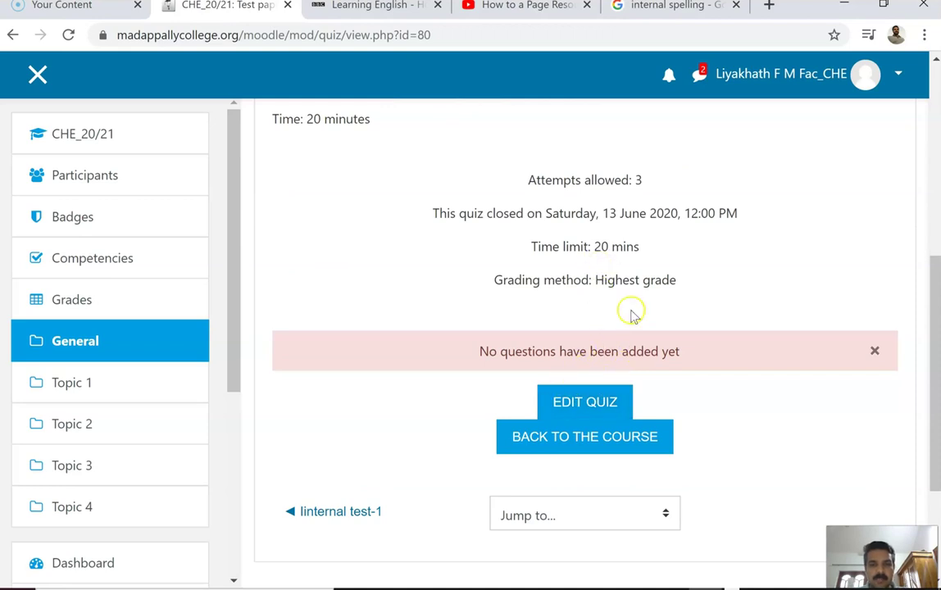
{"action": "left_click", "coordinate": [587, 400]}
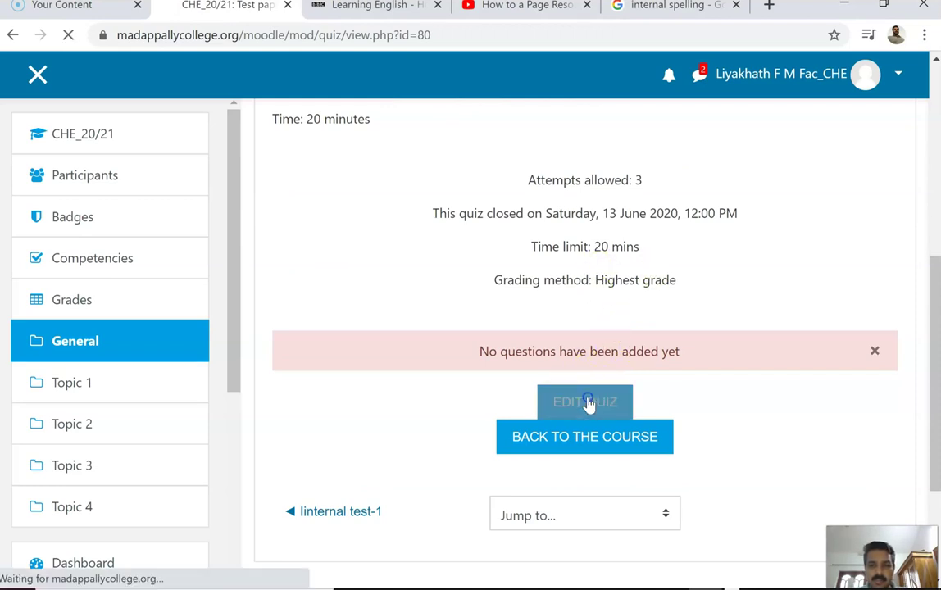
Set the maximum grade of Test paper-1 to 100.00
{"action": "scroll", "coordinate": [750, 367], "scroll_direction": "down", "scroll_amount": 3}
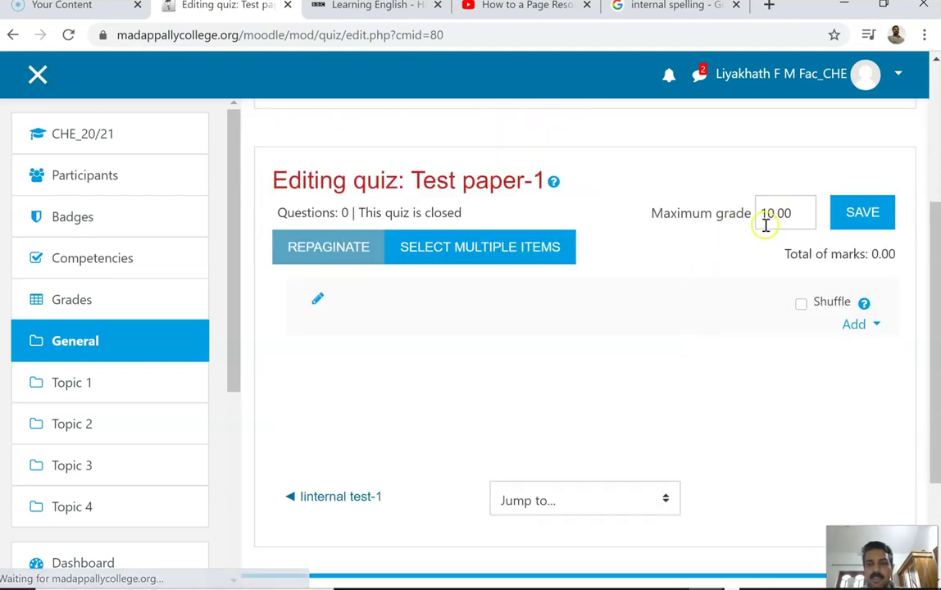
{"action": "left_click_drag", "start_coordinate": [774, 212], "coordinate": [754, 220]}
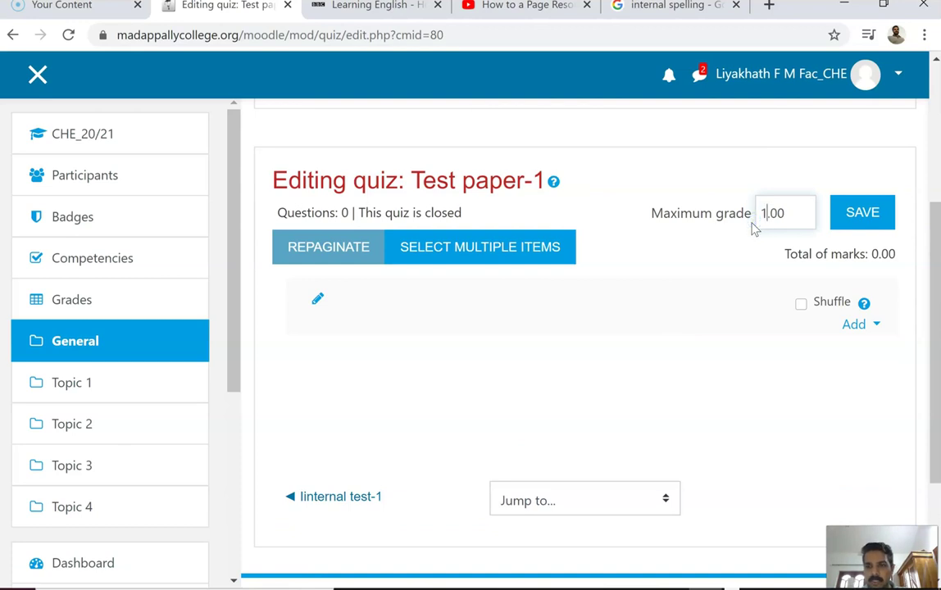
{"action": "type", "text": "100"}
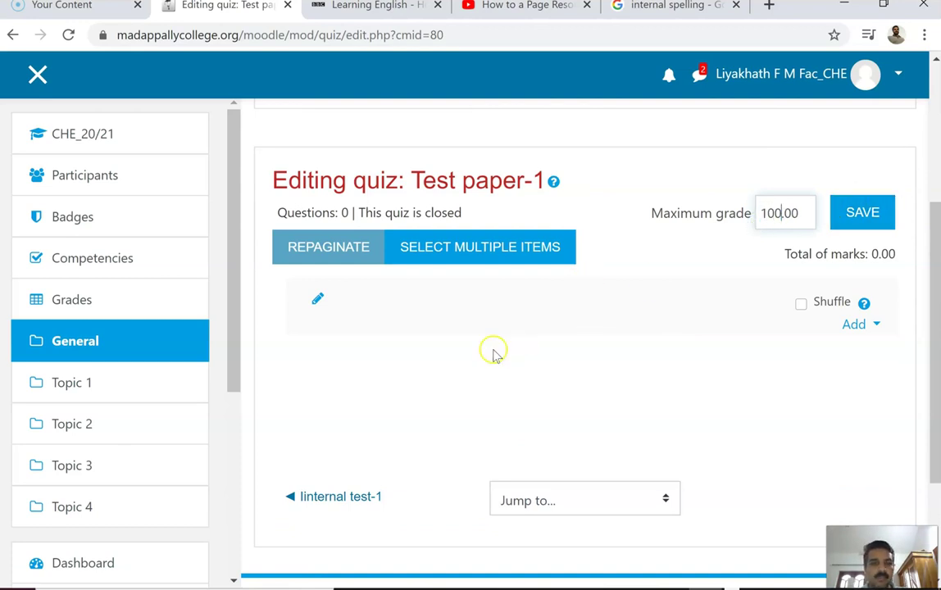
Add a new question of the Multiple choice type to the quiz after looking through the available question types
{"action": "scroll", "coordinate": [564, 401], "scroll_direction": "down", "scroll_amount": 1}
{"action": "scroll", "coordinate": [565, 407], "scroll_direction": "up", "scroll_amount": 2}
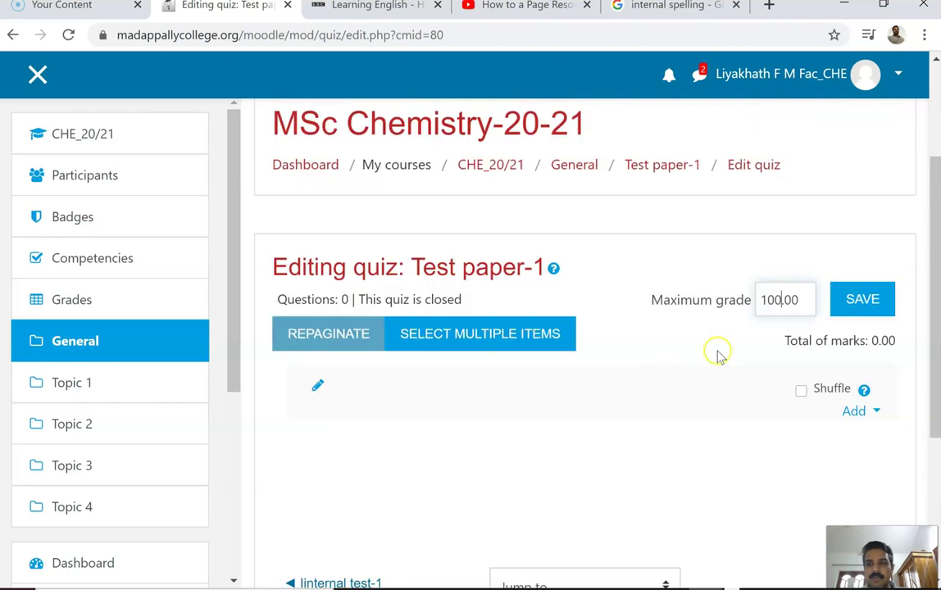
{"action": "left_click", "coordinate": [875, 412]}
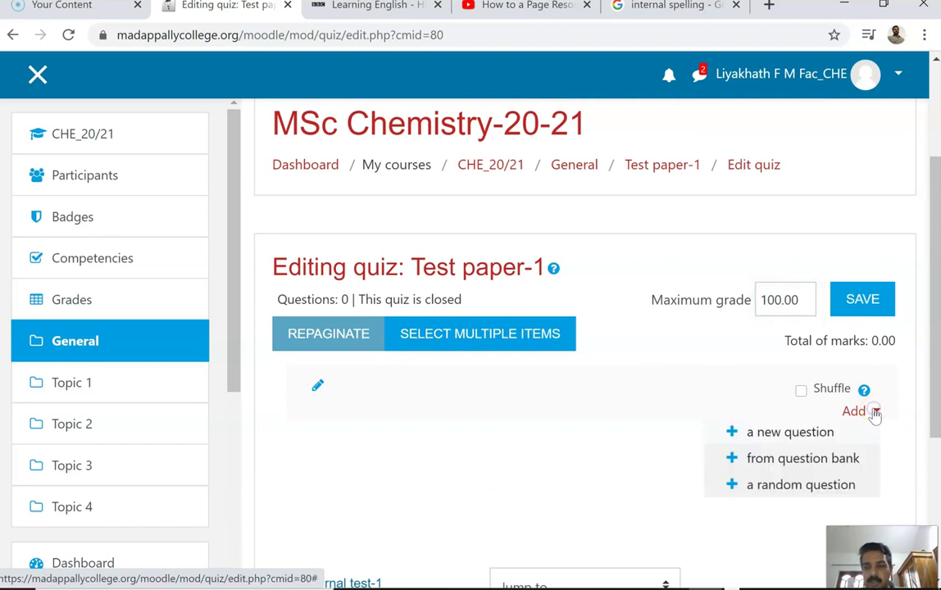
{"action": "left_click", "coordinate": [784, 433]}
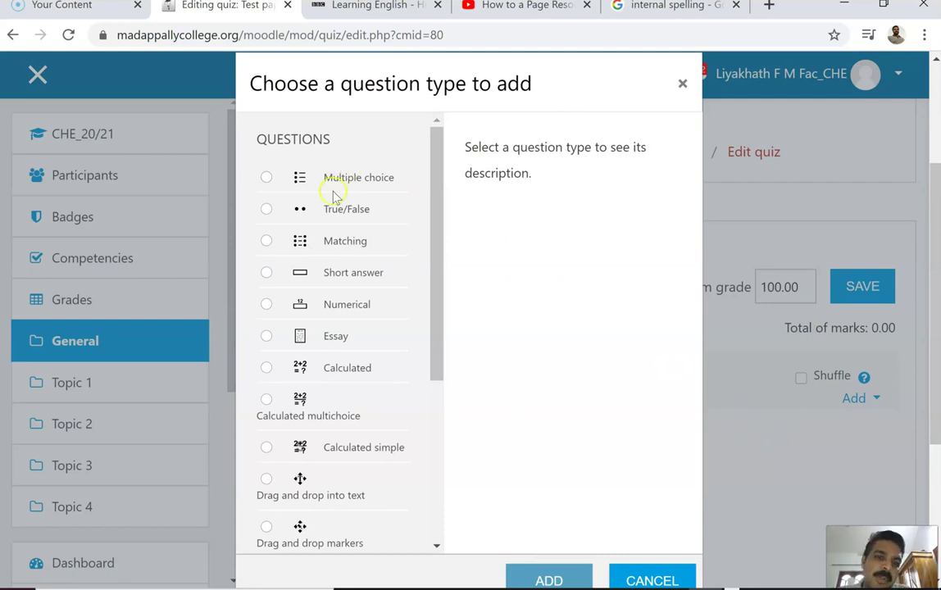
{"action": "scroll", "coordinate": [354, 182], "scroll_direction": "down", "scroll_amount": 2}
{"action": "scroll", "coordinate": [353, 271], "scroll_direction": "up", "scroll_amount": 2}
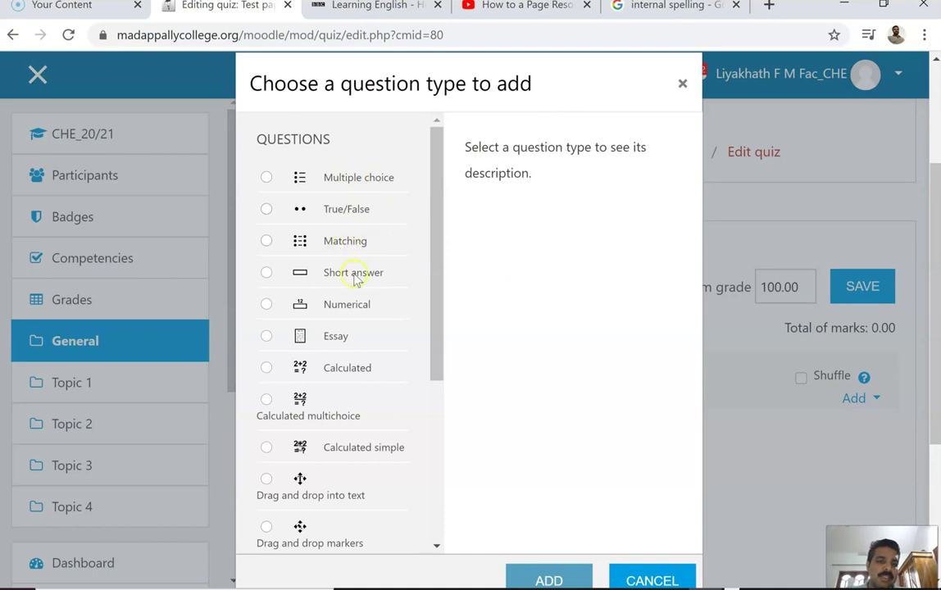
{"action": "scroll", "coordinate": [354, 353], "scroll_direction": "down", "scroll_amount": 6}
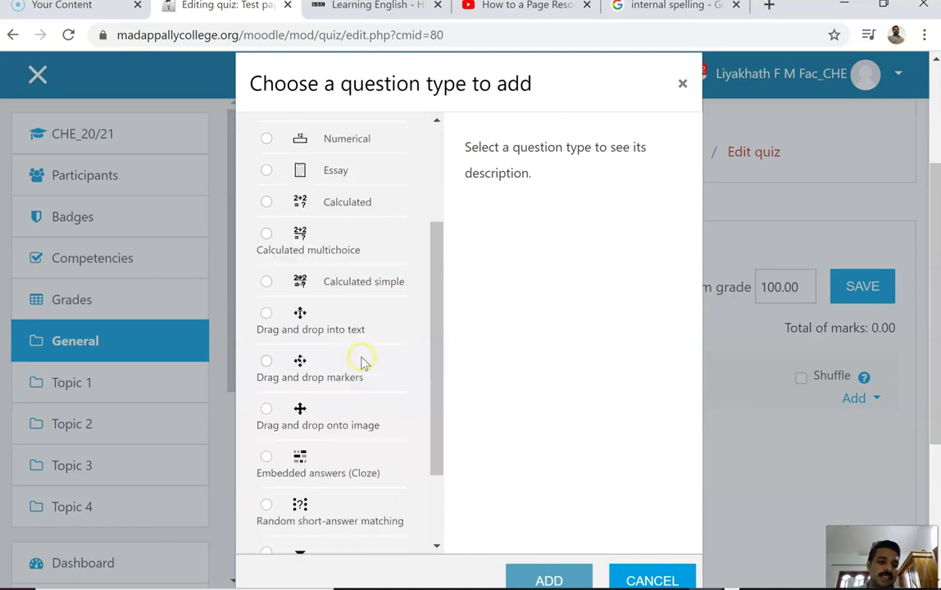
{"action": "scroll", "coordinate": [365, 362], "scroll_direction": "up", "scroll_amount": 9}
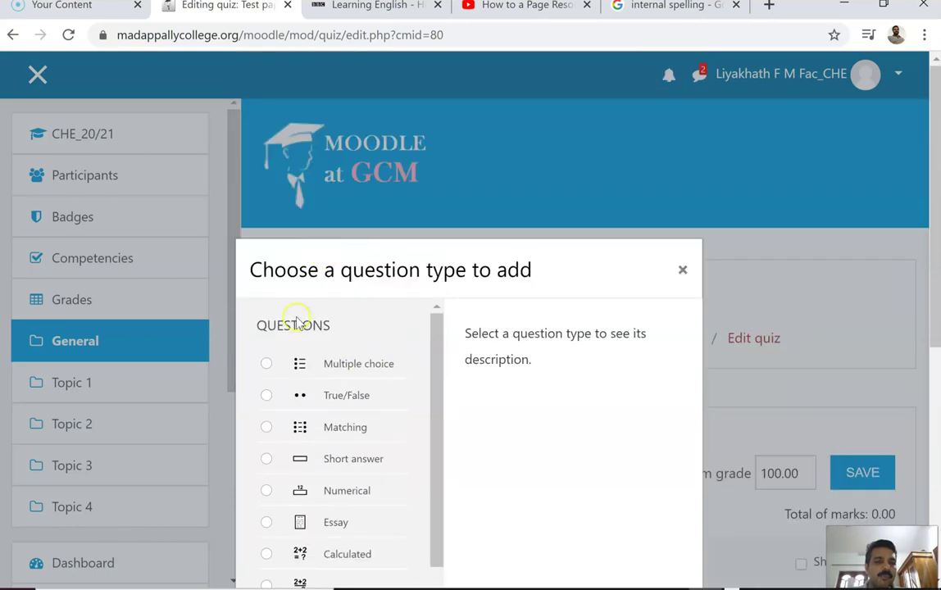
{"action": "left_click", "coordinate": [267, 365]}
{"action": "scroll", "coordinate": [630, 362], "scroll_direction": "down", "scroll_amount": 5}
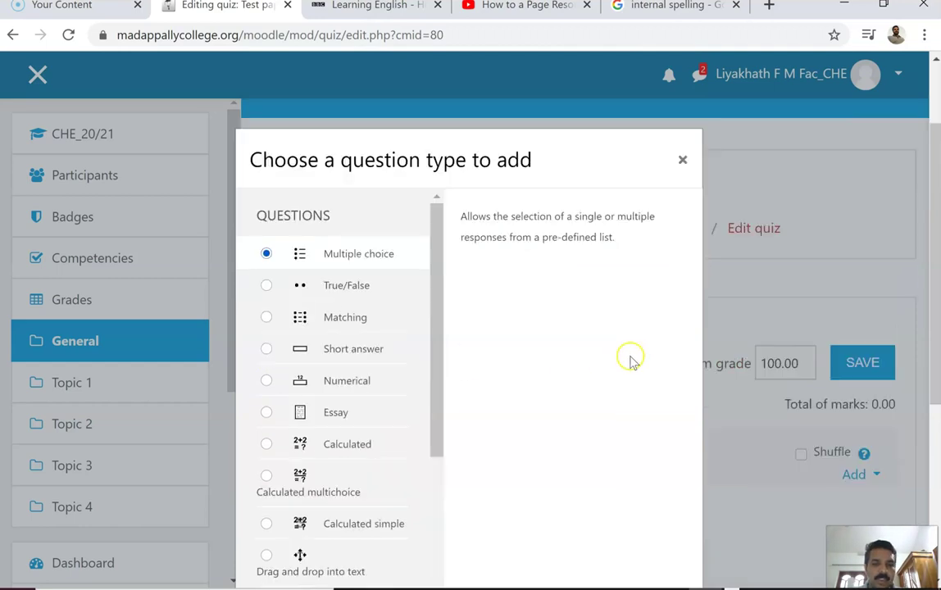
{"action": "left_click", "coordinate": [549, 334]}
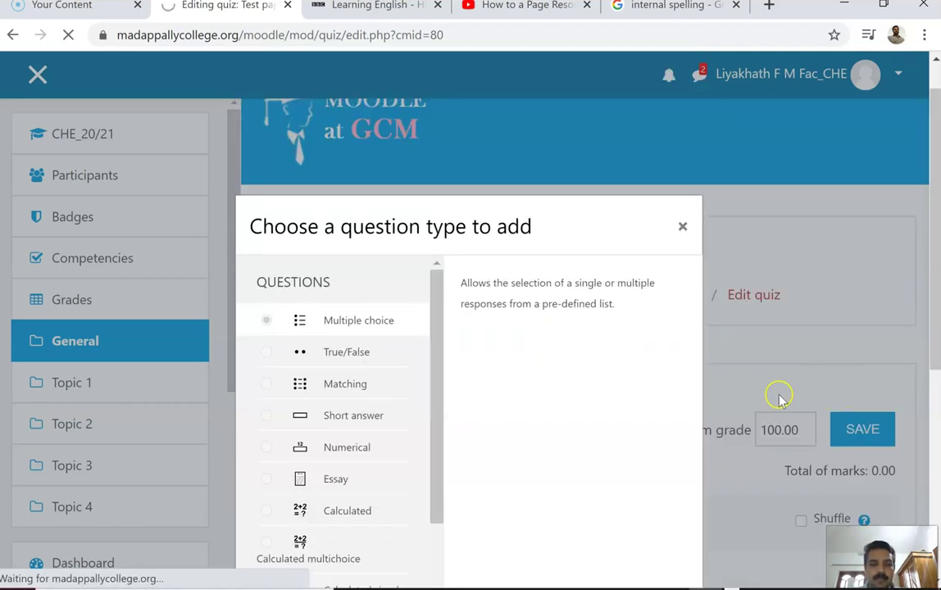
Name the new multiple choice question "Stereo CHemistry" in the Default for CHE_20/21 category
{"action": "scroll", "coordinate": [578, 403], "scroll_direction": "down", "scroll_amount": 4}
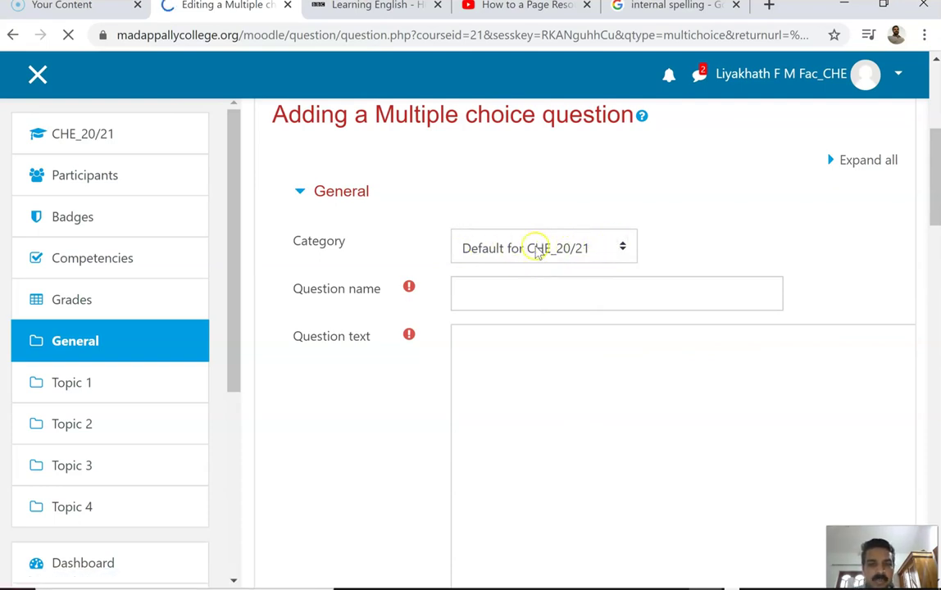
{"action": "left_click", "coordinate": [508, 293]}
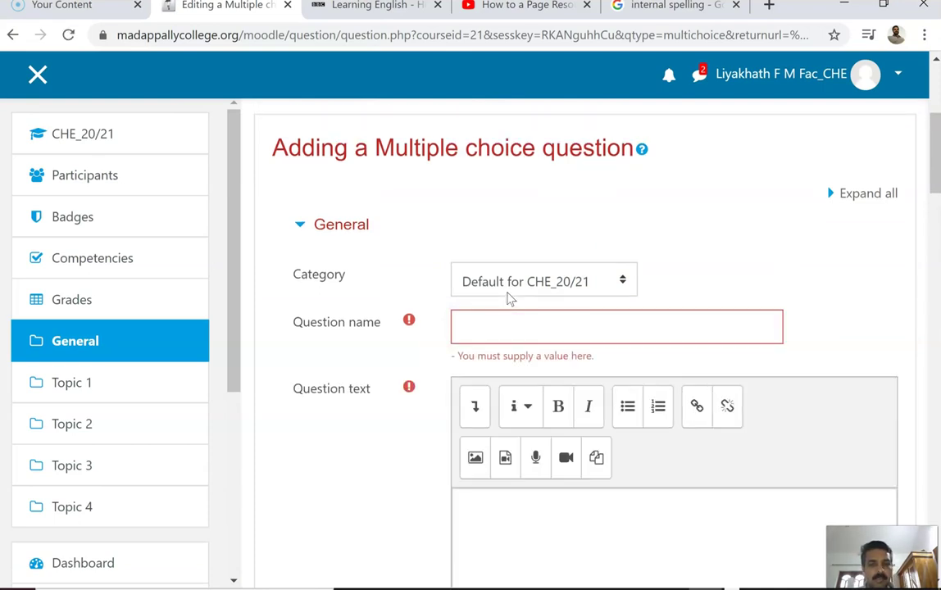
{"action": "left_click", "coordinate": [510, 331]}
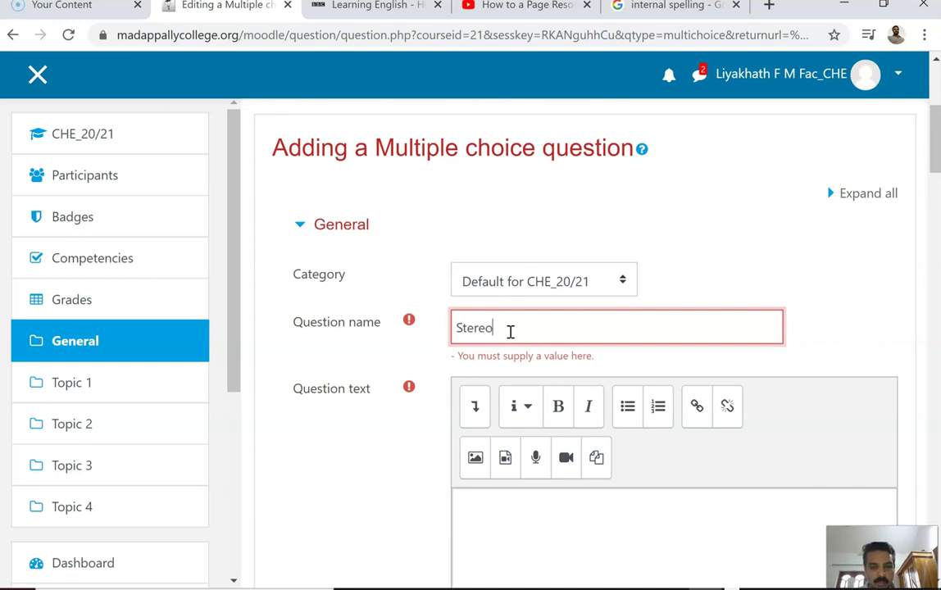
{"action": "type", "text": "Stereo Chemistry"}
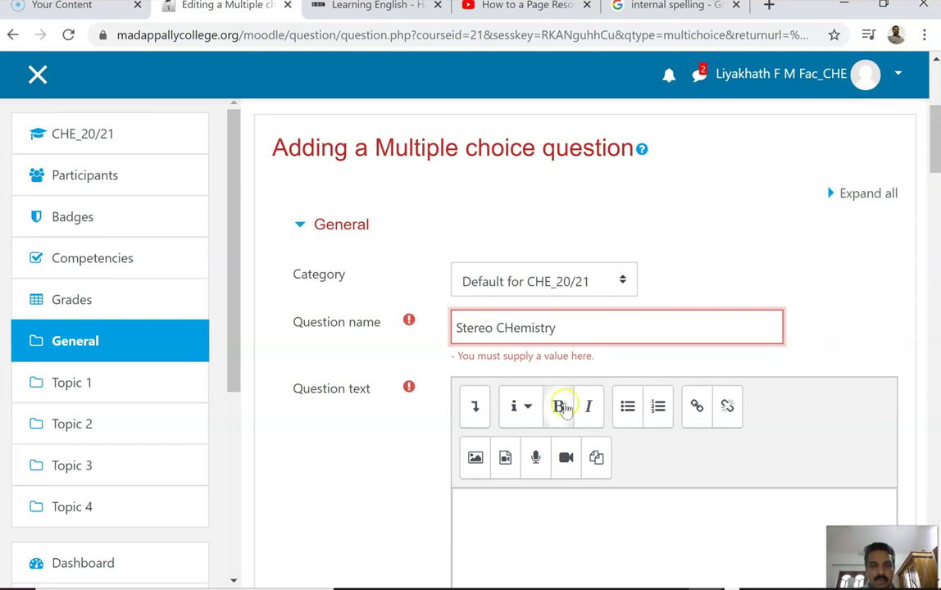
Enter the question text "Which of the following compounds is optically active?" and use a default mark of 1
{"action": "scroll", "coordinate": [569, 459], "scroll_direction": "down", "scroll_amount": 3}
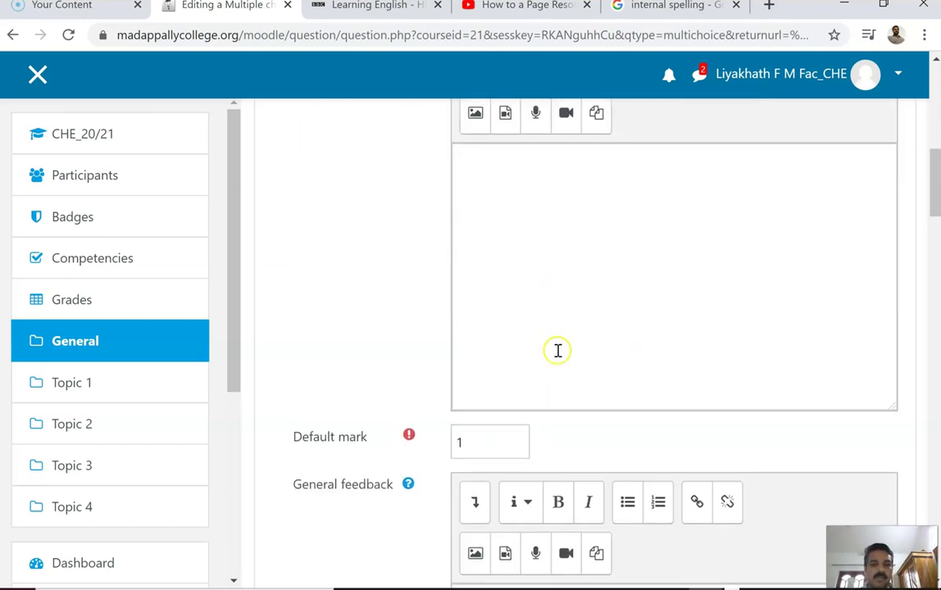
{"action": "scroll", "coordinate": [508, 262], "scroll_direction": "up", "scroll_amount": 1}
{"action": "left_click", "coordinate": [492, 278]}
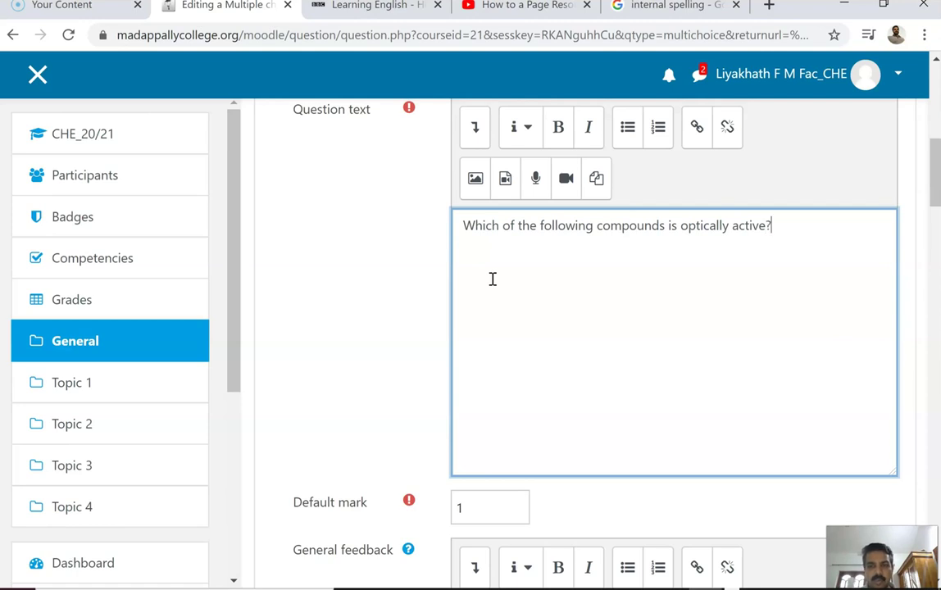
{"action": "scroll", "coordinate": [508, 295], "scroll_direction": "down", "scroll_amount": 2}
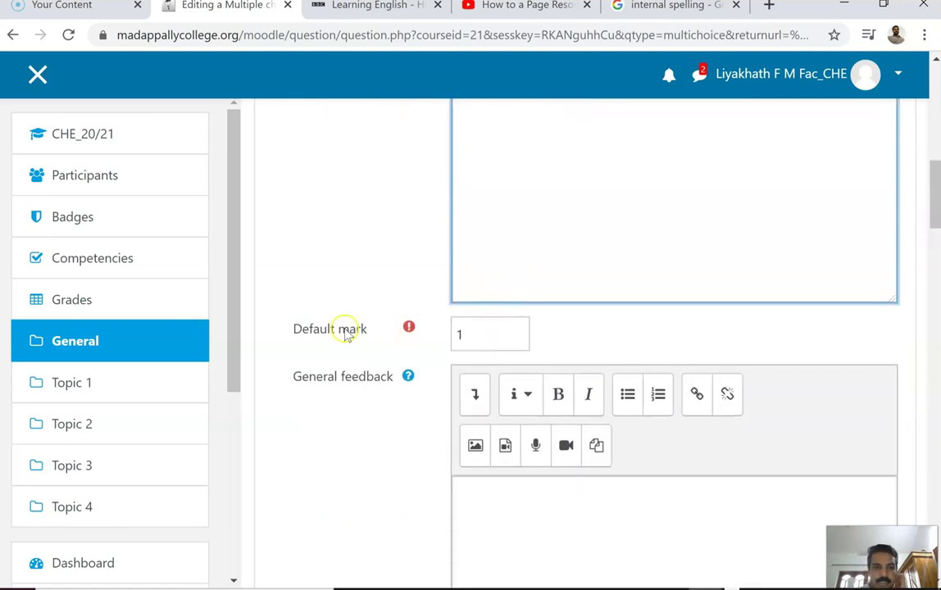
{"action": "left_click", "coordinate": [469, 336]}
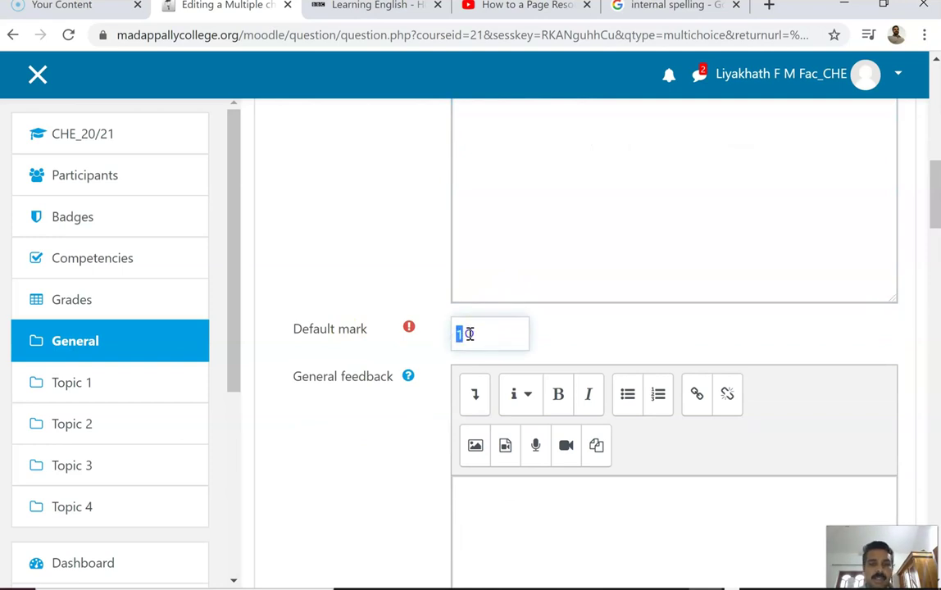
{"action": "scroll", "coordinate": [474, 334], "scroll_direction": "down", "scroll_amount": 2}
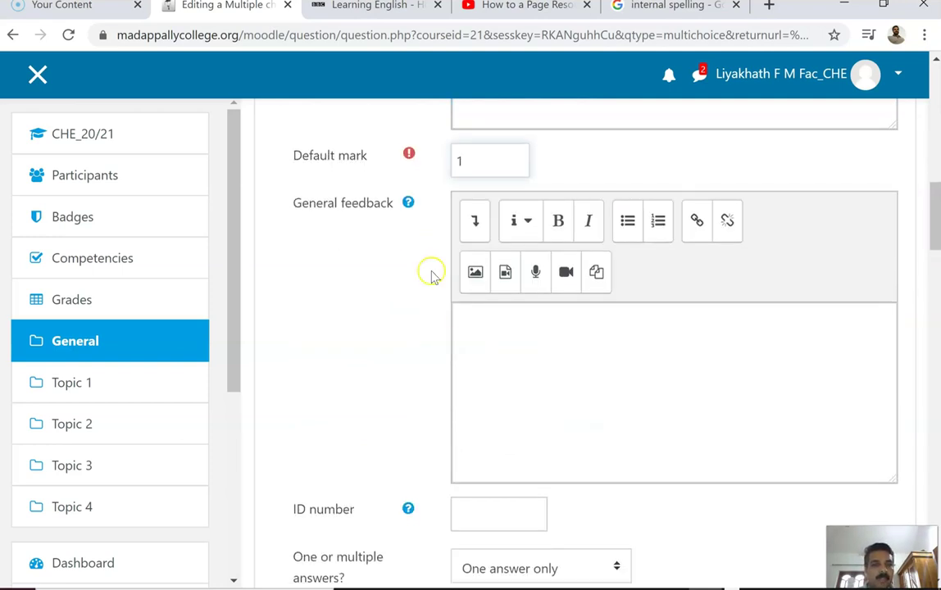
Use the a., b., c., ... numbering style for the question's choices
{"action": "scroll", "coordinate": [393, 279], "scroll_direction": "down", "scroll_amount": 1}
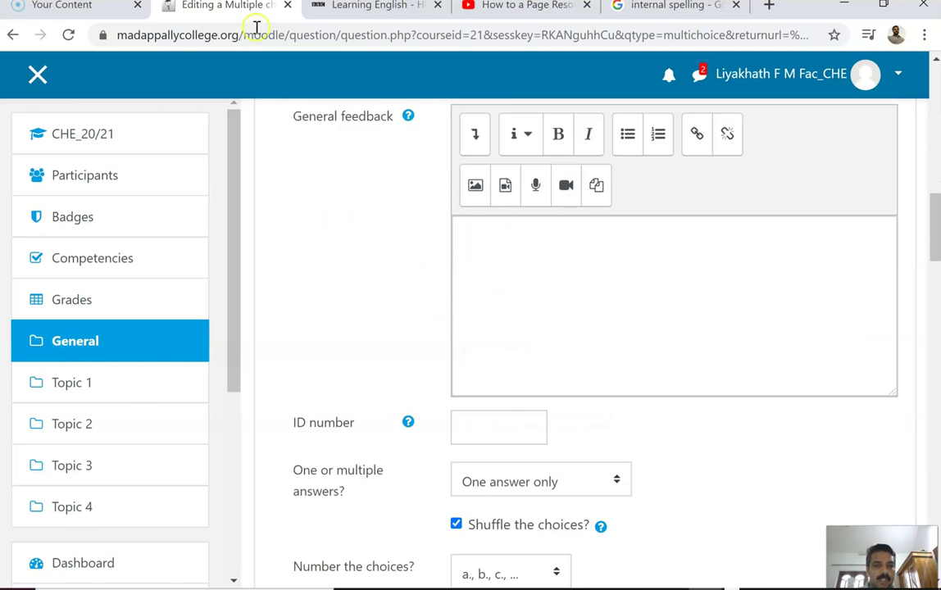
{"action": "scroll", "coordinate": [390, 209], "scroll_direction": "up", "scroll_amount": 1}
{"action": "scroll", "coordinate": [508, 295], "scroll_direction": "down", "scroll_amount": 1}
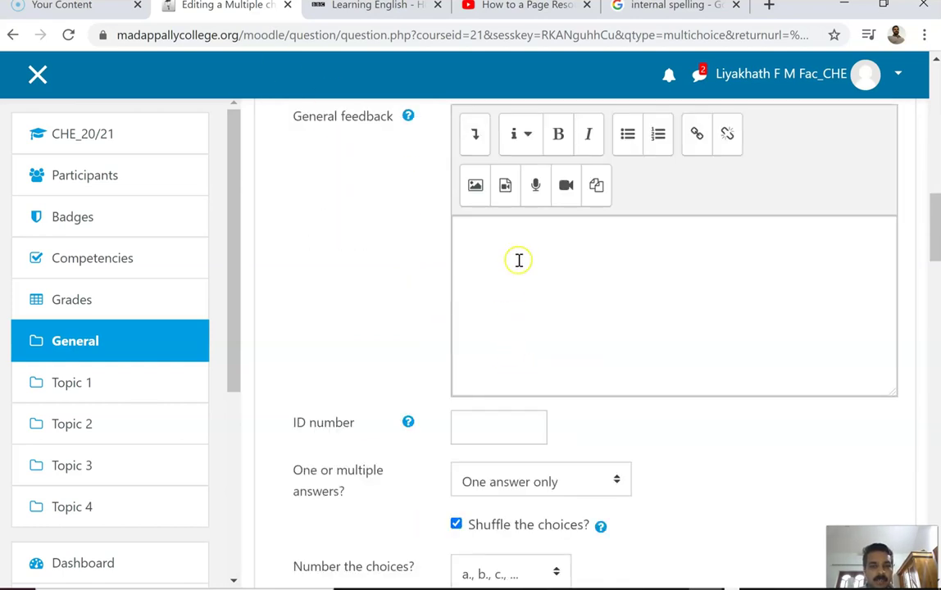
{"action": "scroll", "coordinate": [518, 261], "scroll_direction": "down", "scroll_amount": 1}
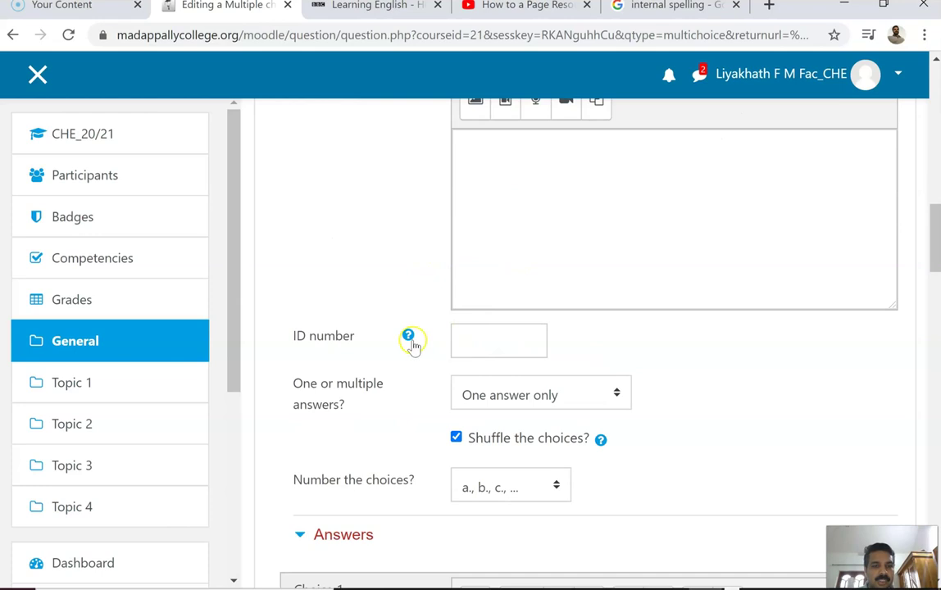
{"action": "scroll", "coordinate": [514, 332], "scroll_direction": "down", "scroll_amount": 1}
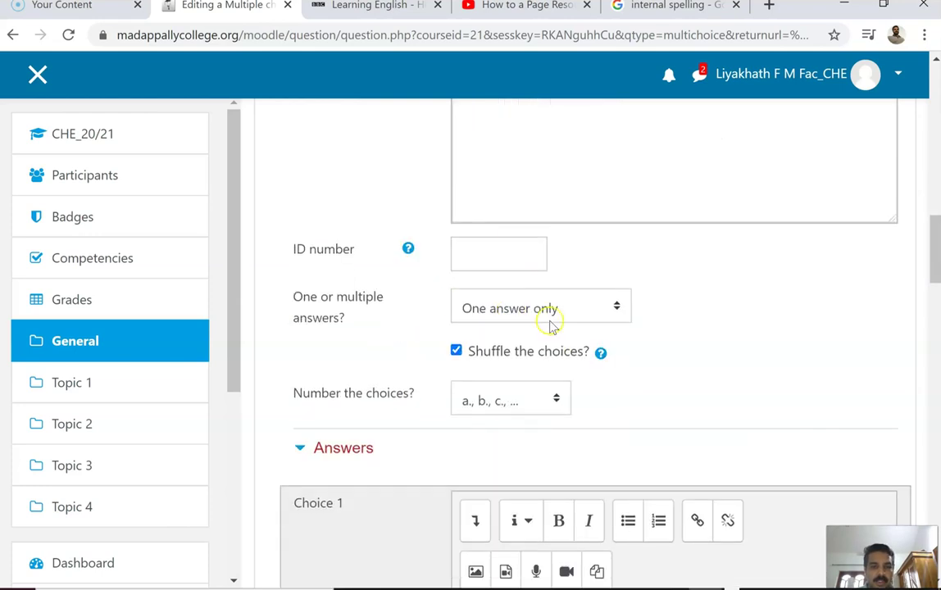
{"action": "scroll", "coordinate": [554, 336], "scroll_direction": "down", "scroll_amount": 1}
{"action": "scroll", "coordinate": [553, 344], "scroll_direction": "down", "scroll_amount": 1}
{"action": "scroll", "coordinate": [553, 342], "scroll_direction": "up", "scroll_amount": 3}
{"action": "scroll", "coordinate": [553, 342], "scroll_direction": "down", "scroll_amount": 2}
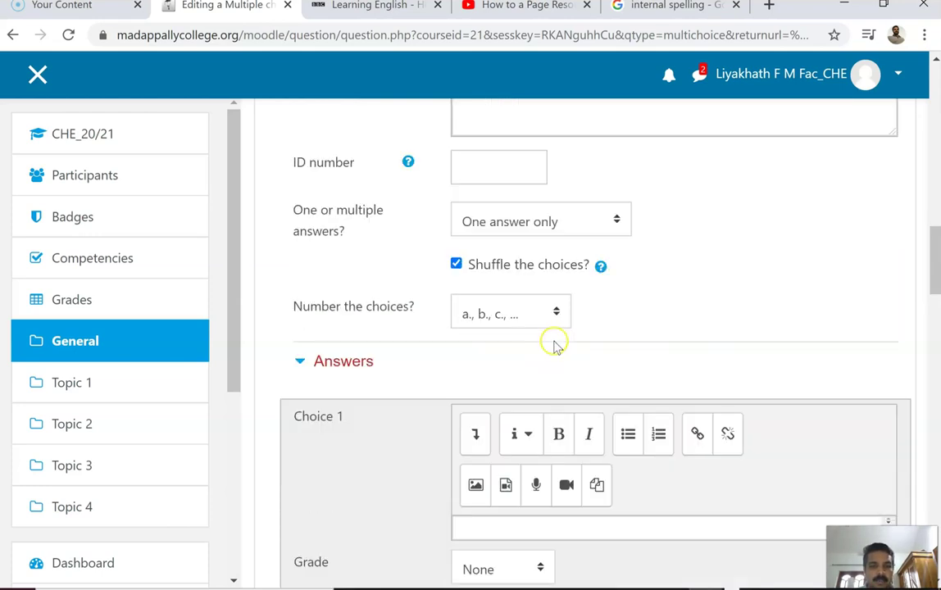
{"action": "scroll", "coordinate": [385, 303], "scroll_direction": "down", "scroll_amount": 2}
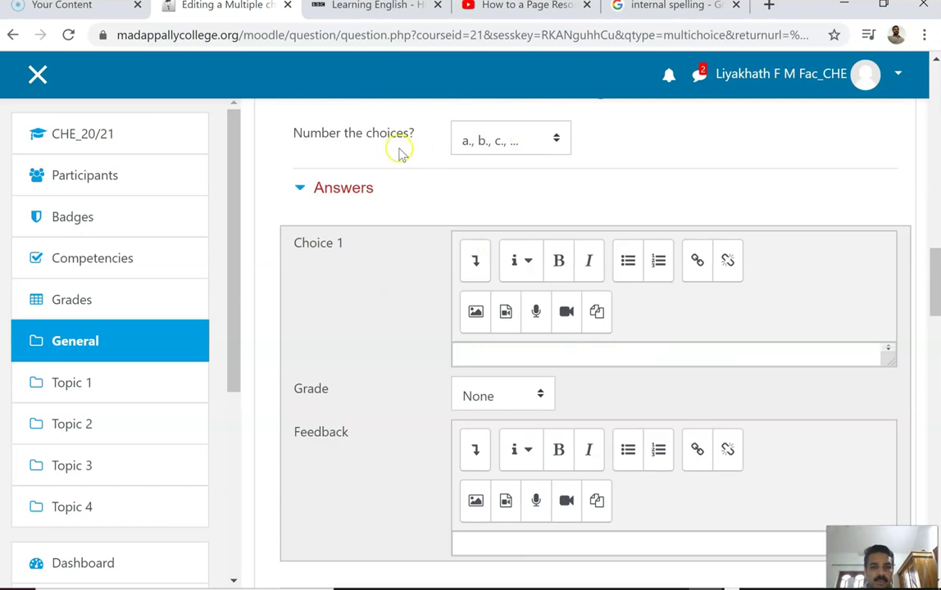
{"action": "left_click", "coordinate": [555, 141]}
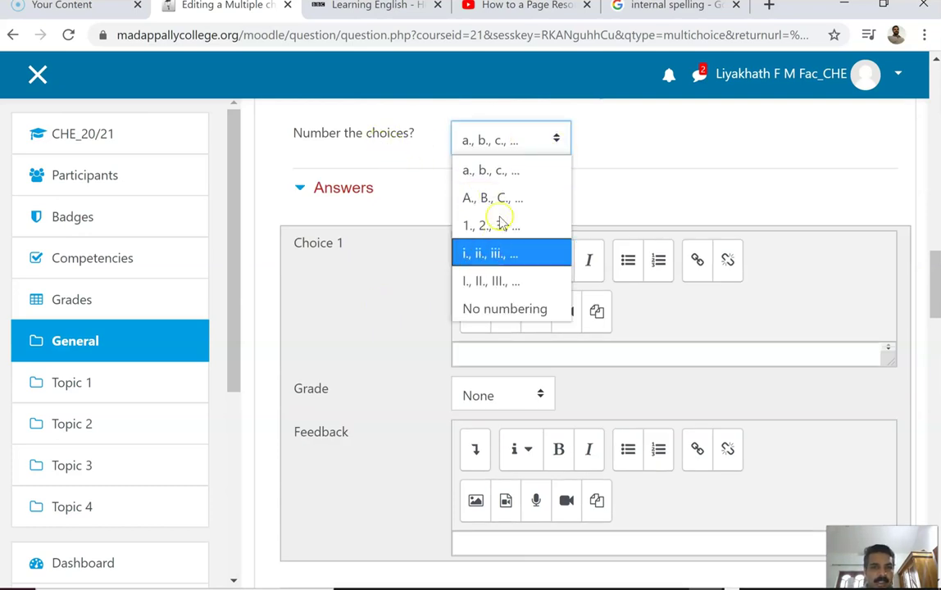
{"action": "left_click", "coordinate": [513, 174]}
Enter "Propan-1-ol" as Choice 1 and set its grade to -25%
{"action": "scroll", "coordinate": [459, 305], "scroll_direction": "down", "scroll_amount": 2}
{"action": "scroll", "coordinate": [420, 280], "scroll_direction": "up", "scroll_amount": 2}
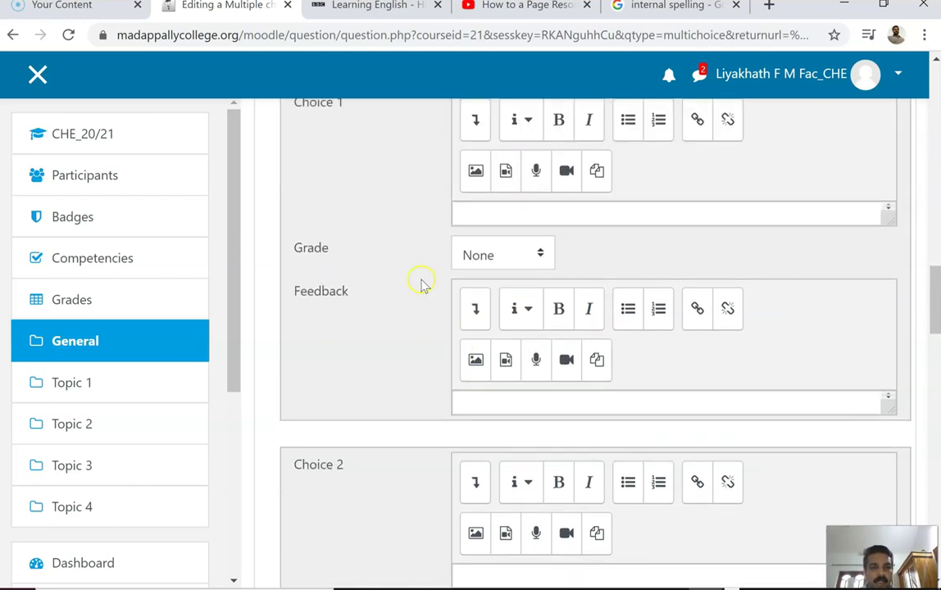
{"action": "left_click", "coordinate": [478, 355]}
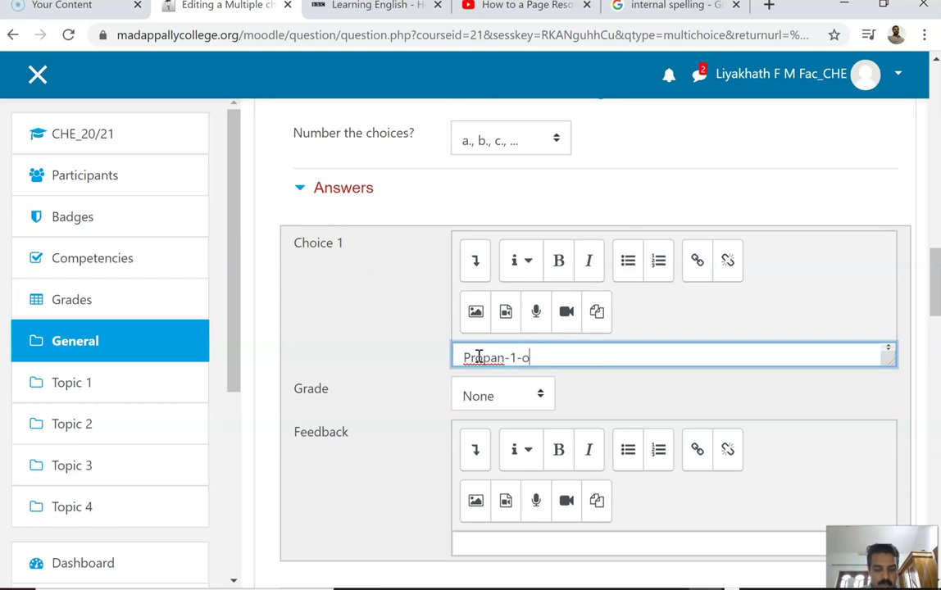
{"action": "scroll", "coordinate": [467, 389], "scroll_direction": "down", "scroll_amount": 1}
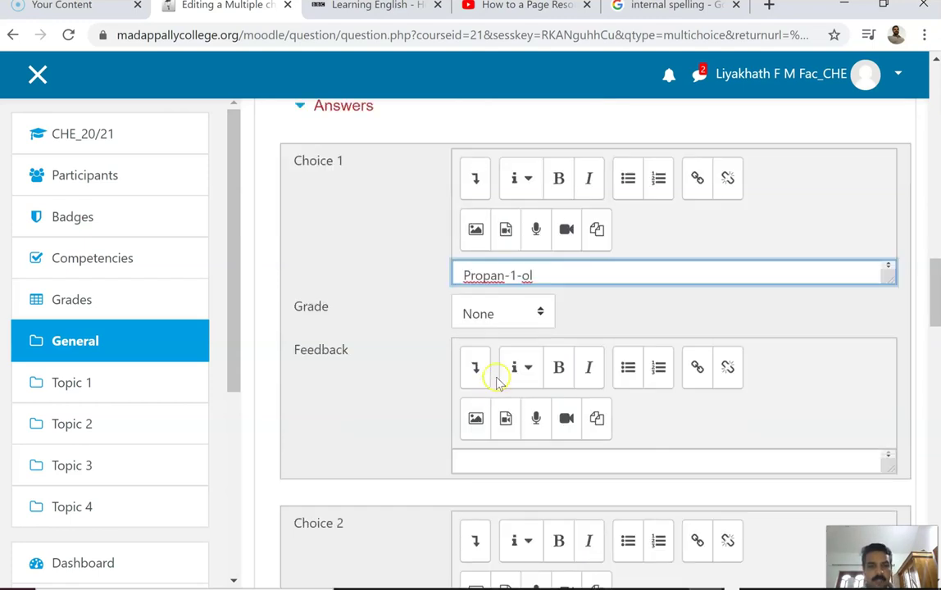
{"action": "left_click", "coordinate": [539, 309]}
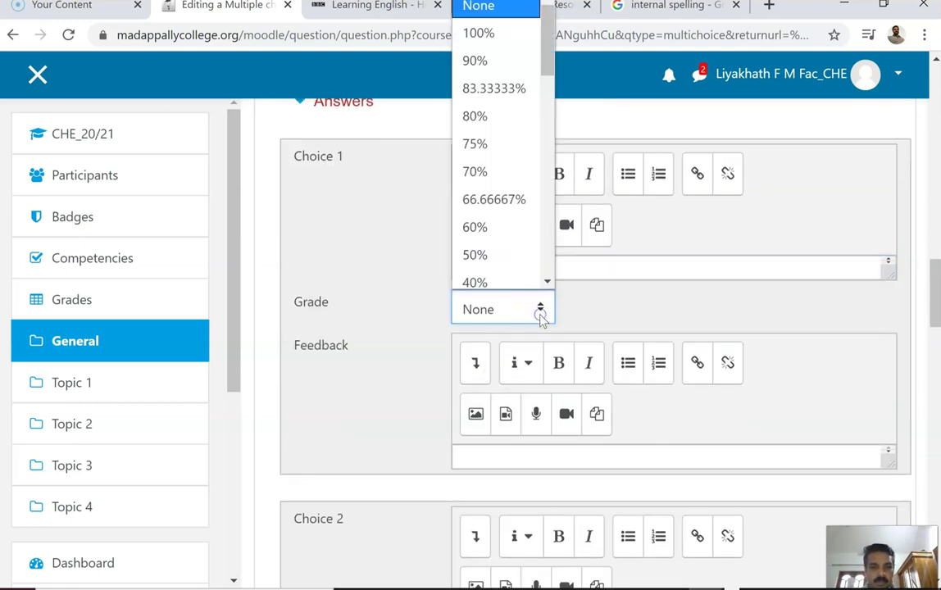
{"action": "scroll", "coordinate": [497, 188], "scroll_direction": "down", "scroll_amount": 1}
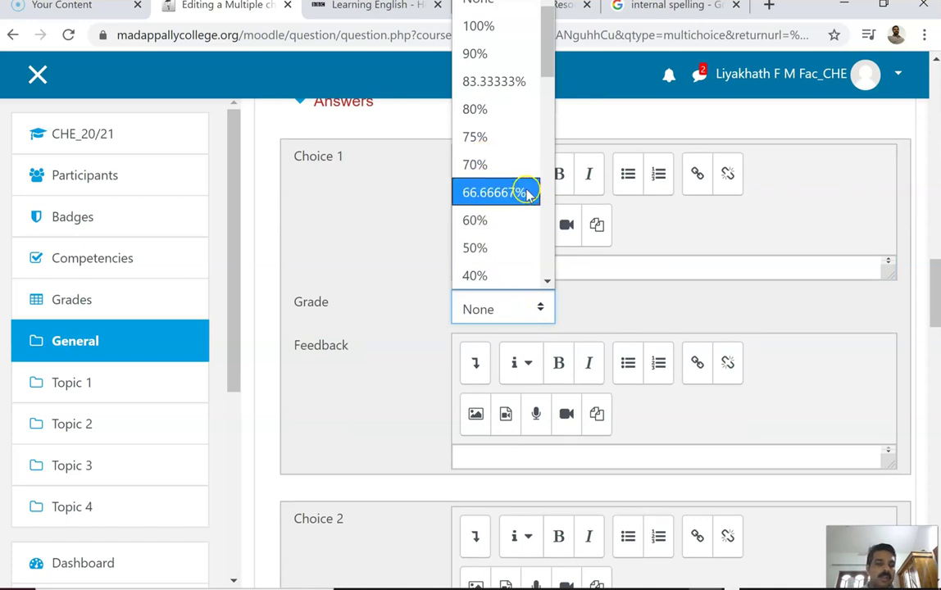
{"action": "scroll", "coordinate": [494, 177], "scroll_direction": "up", "scroll_amount": 1}
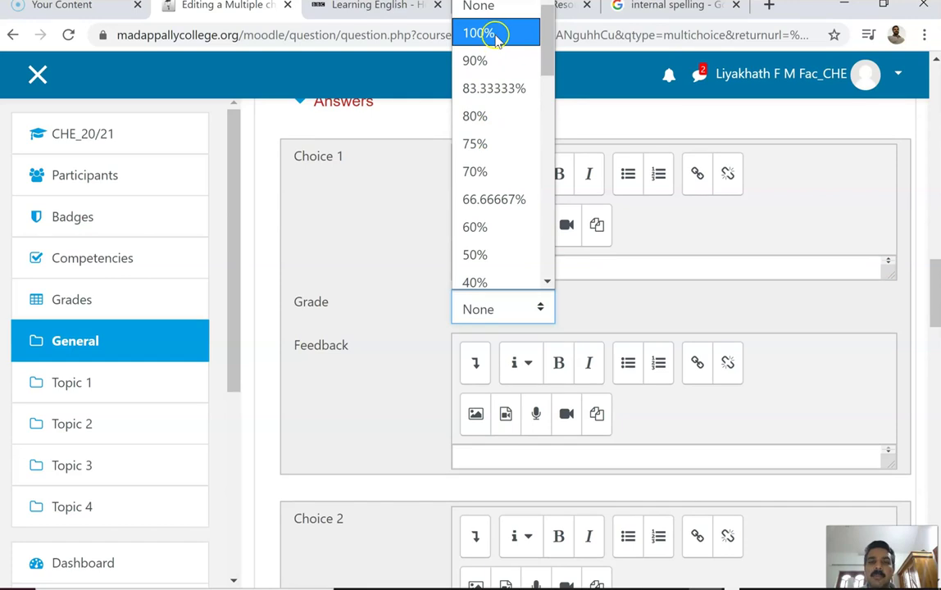
{"action": "scroll", "coordinate": [496, 229], "scroll_direction": "down", "scroll_amount": 8}
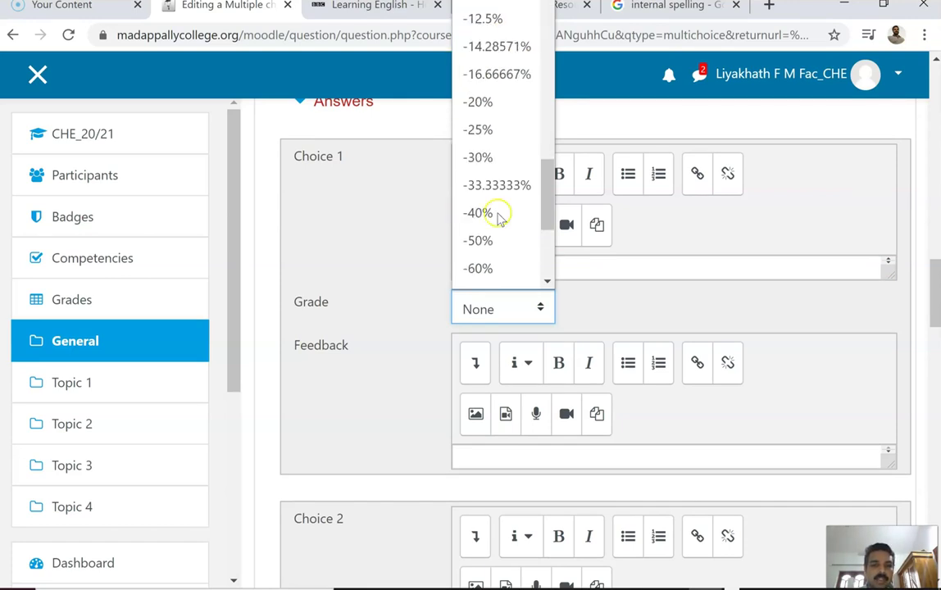
{"action": "scroll", "coordinate": [499, 215], "scroll_direction": "down", "scroll_amount": 1}
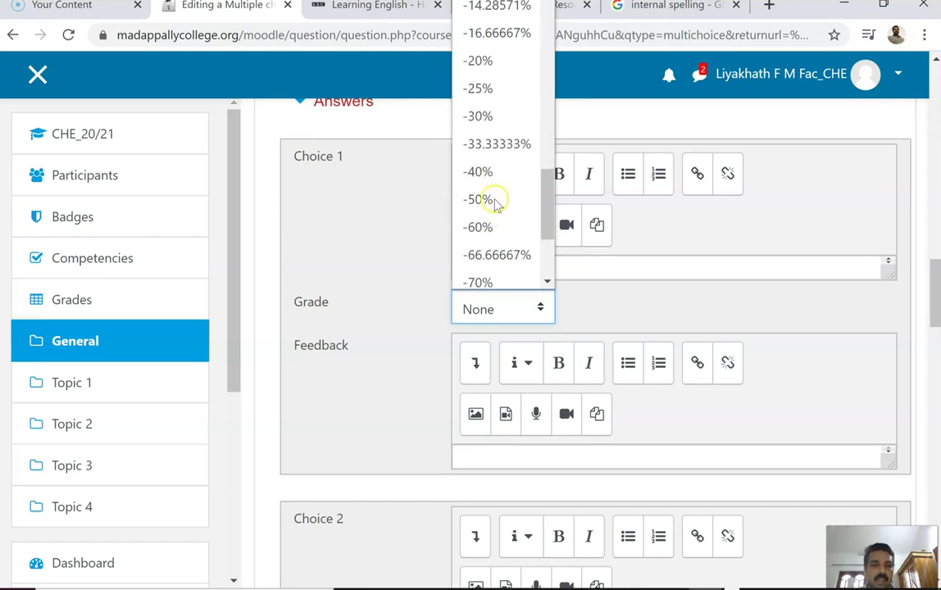
{"action": "left_click", "coordinate": [497, 91]}
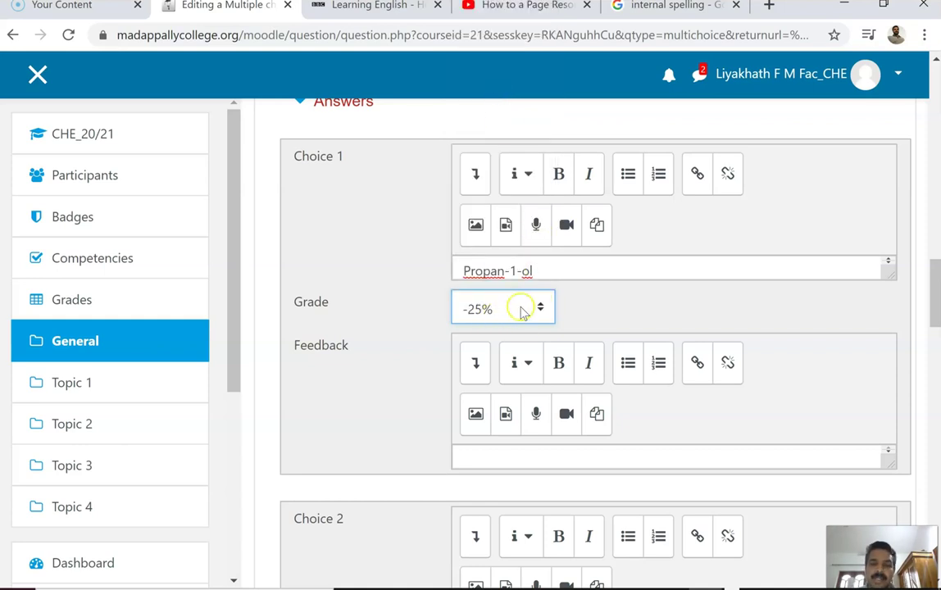
Enter "Butan-1-ol" as Choice 2 and set its grade to -25%
{"action": "scroll", "coordinate": [542, 371], "scroll_direction": "down", "scroll_amount": 2}
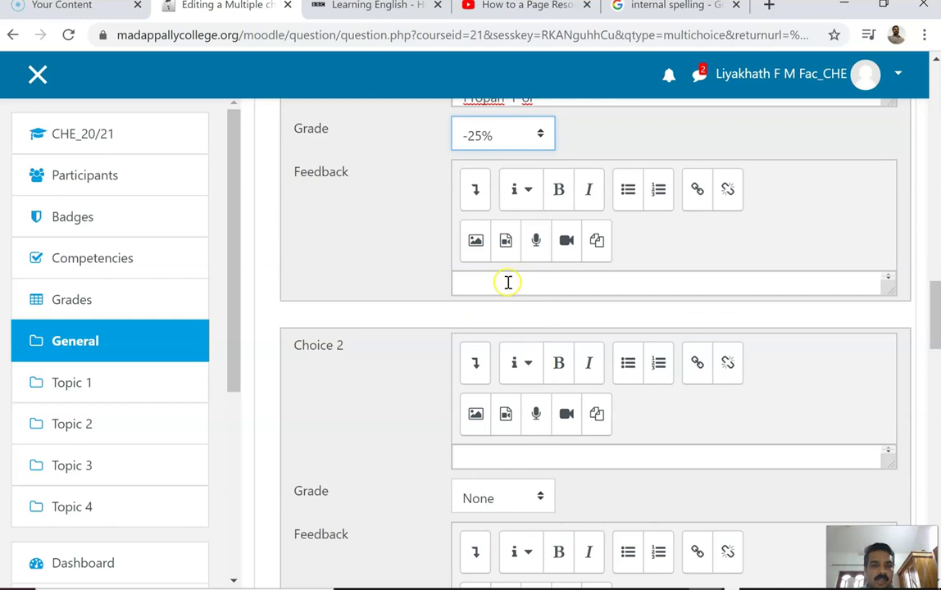
{"action": "scroll", "coordinate": [484, 311], "scroll_direction": "down", "scroll_amount": 1}
{"action": "left_click", "coordinate": [482, 378]}
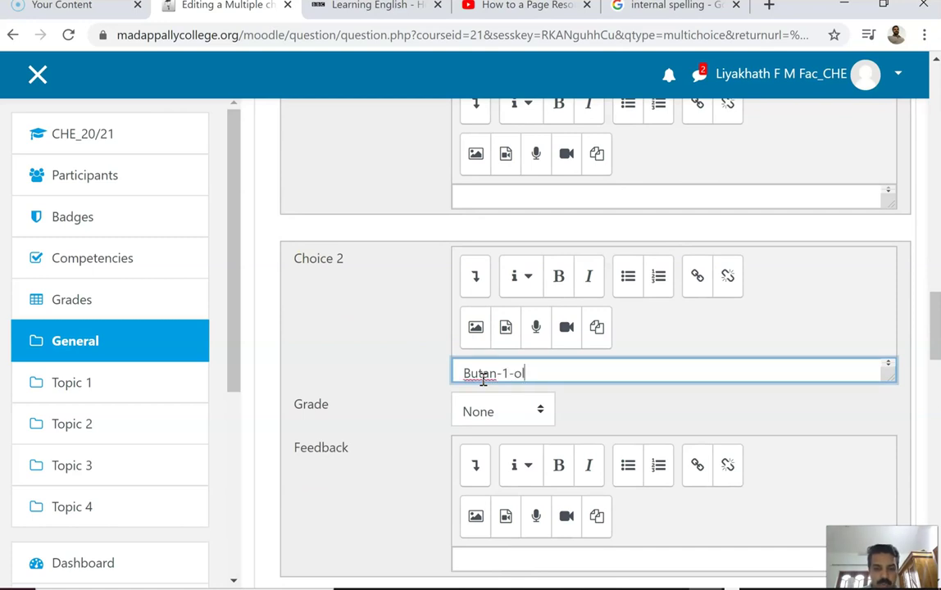
{"action": "scroll", "coordinate": [535, 418], "scroll_direction": "down", "scroll_amount": 2}
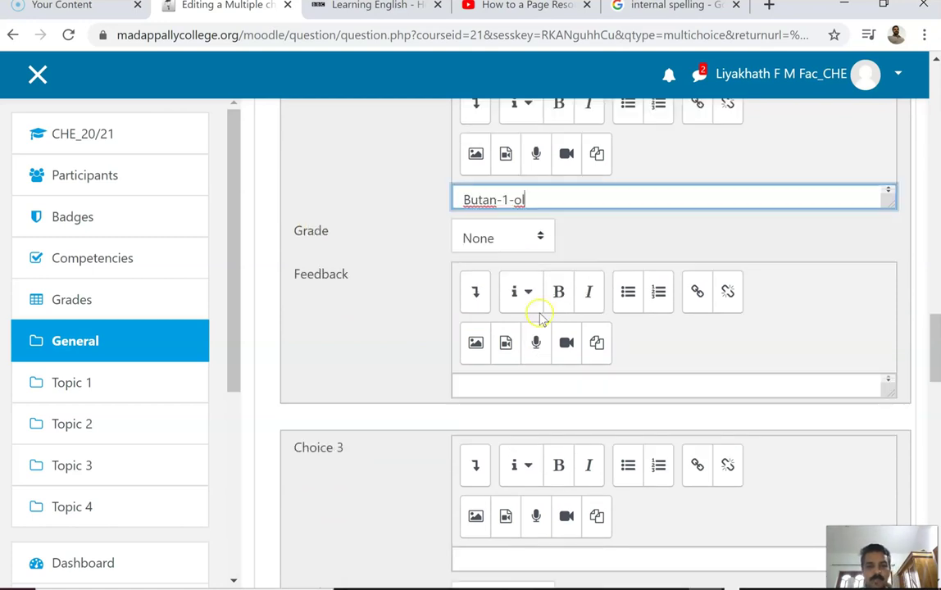
{"action": "left_click", "coordinate": [533, 236]}
{"action": "scroll", "coordinate": [492, 389], "scroll_direction": "down", "scroll_amount": 8}
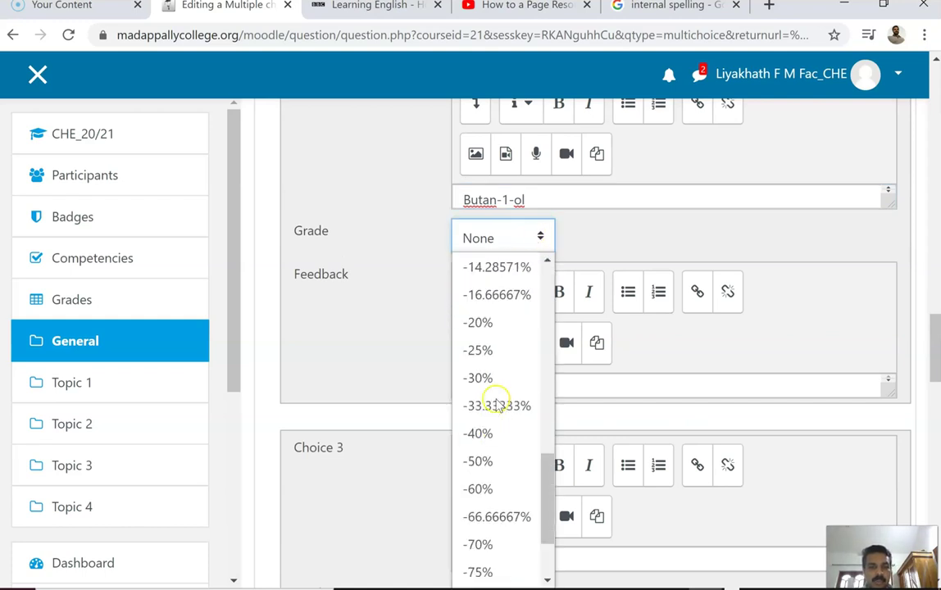
{"action": "left_click", "coordinate": [496, 353]}
Enter "BUtan-2-ol" as Choice 3 and mark it as the correct answer with a grade of 100%
{"action": "scroll", "coordinate": [599, 325], "scroll_direction": "down", "scroll_amount": 3}
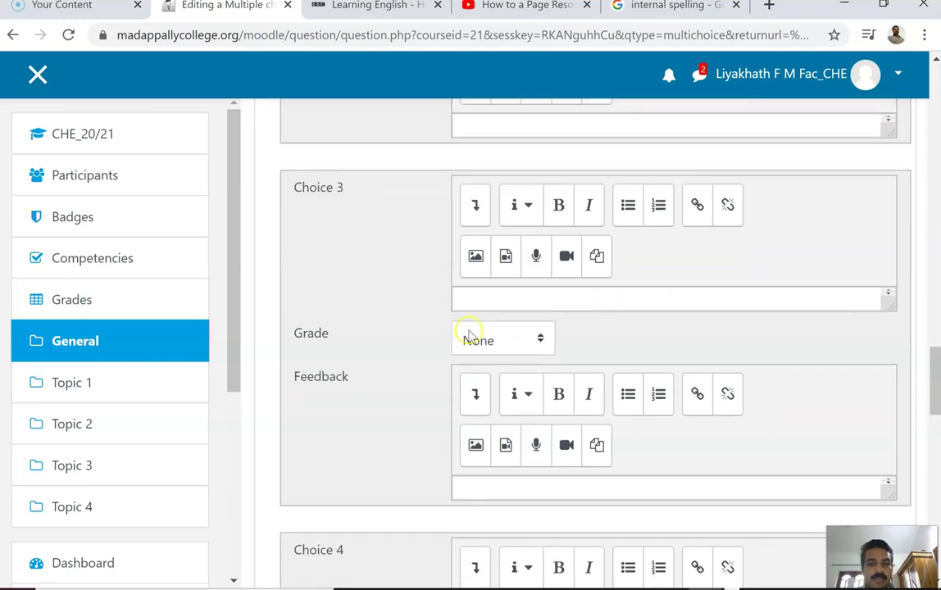
{"action": "left_click", "coordinate": [484, 302]}
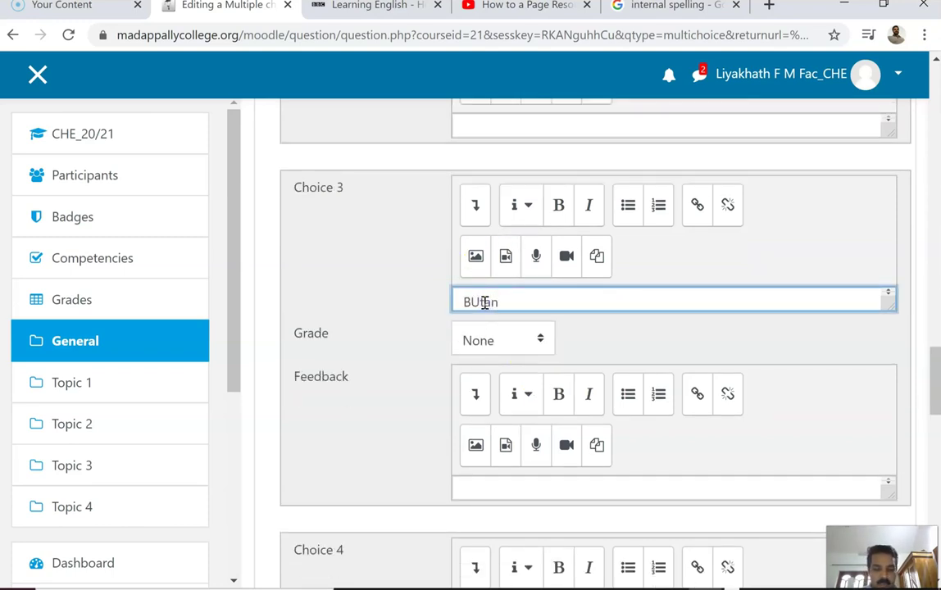
{"action": "type", "text": "BUtan-2-ol"}
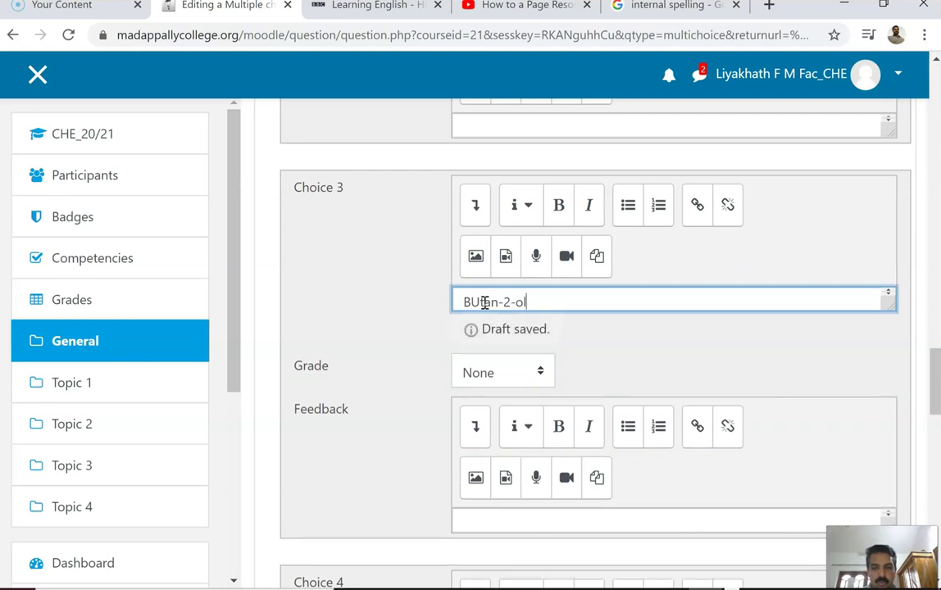
{"action": "left_click", "coordinate": [543, 370]}
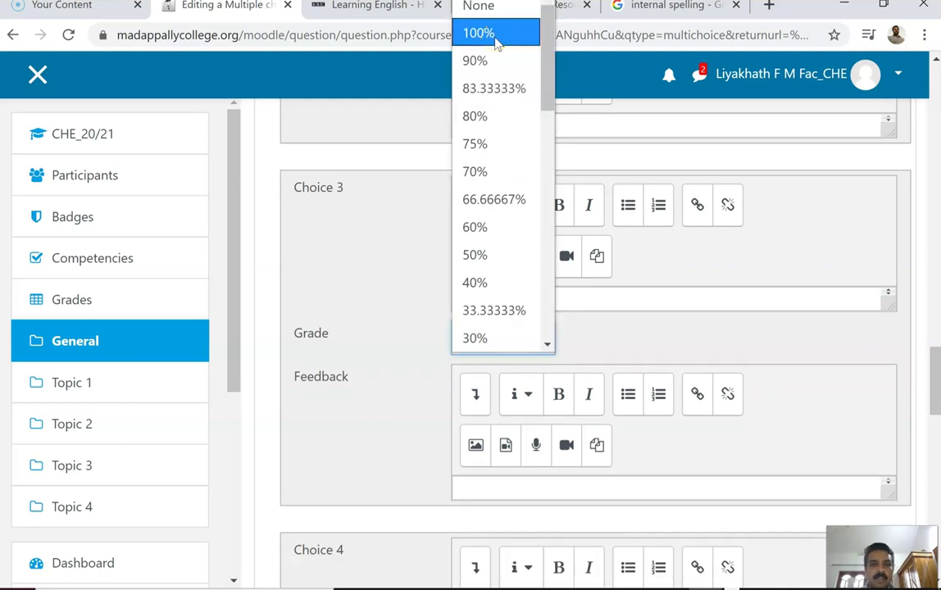
{"action": "left_click", "coordinate": [495, 37]}
Fill in Choice 4 with a 2-methyl compound name ending in "-2-ol" and set its grade to -25%
{"action": "scroll", "coordinate": [621, 329], "scroll_direction": "down", "scroll_amount": 3}
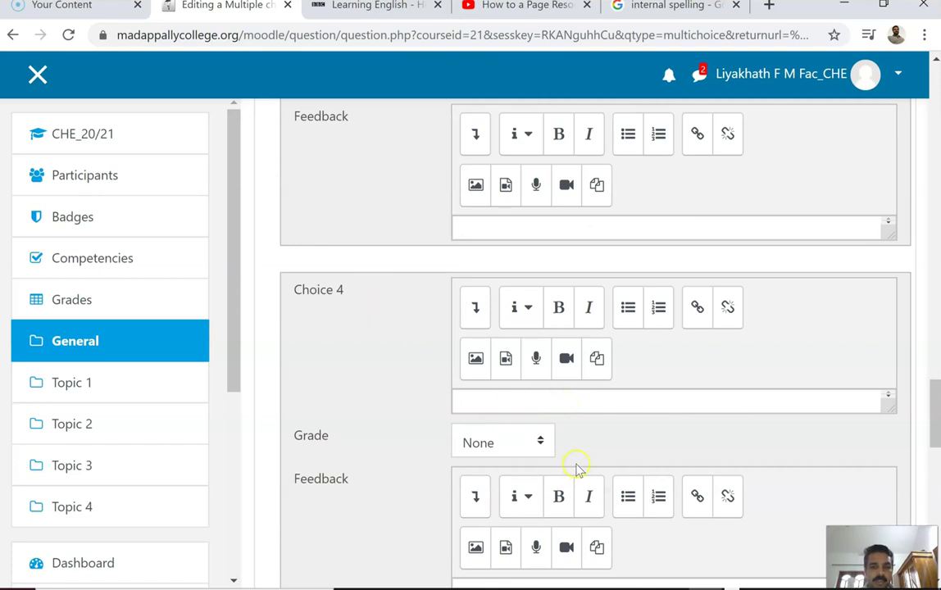
{"action": "left_click", "coordinate": [566, 403]}
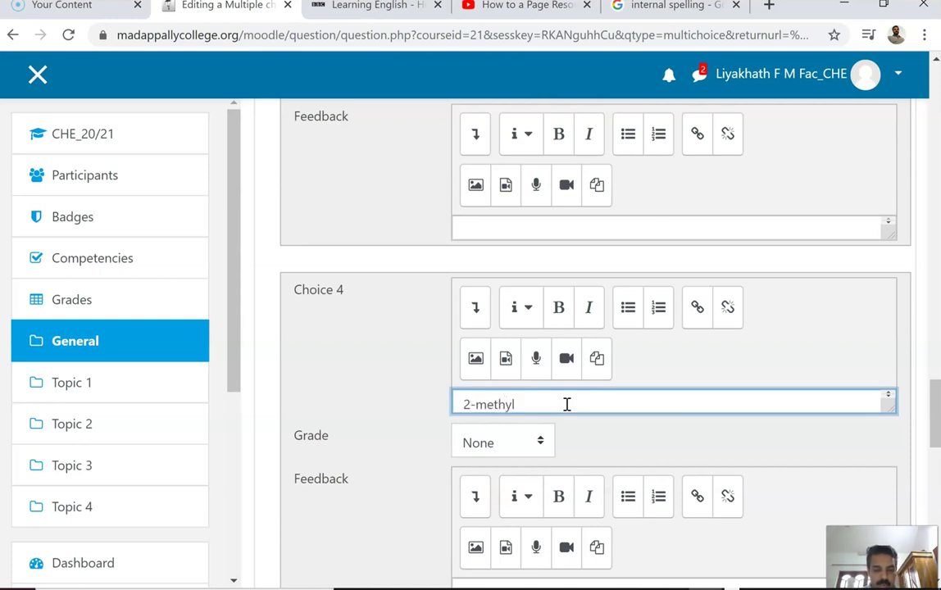
{"action": "left_click", "coordinate": [541, 442]}
{"action": "scroll", "coordinate": [508, 328], "scroll_direction": "down", "scroll_amount": 6}
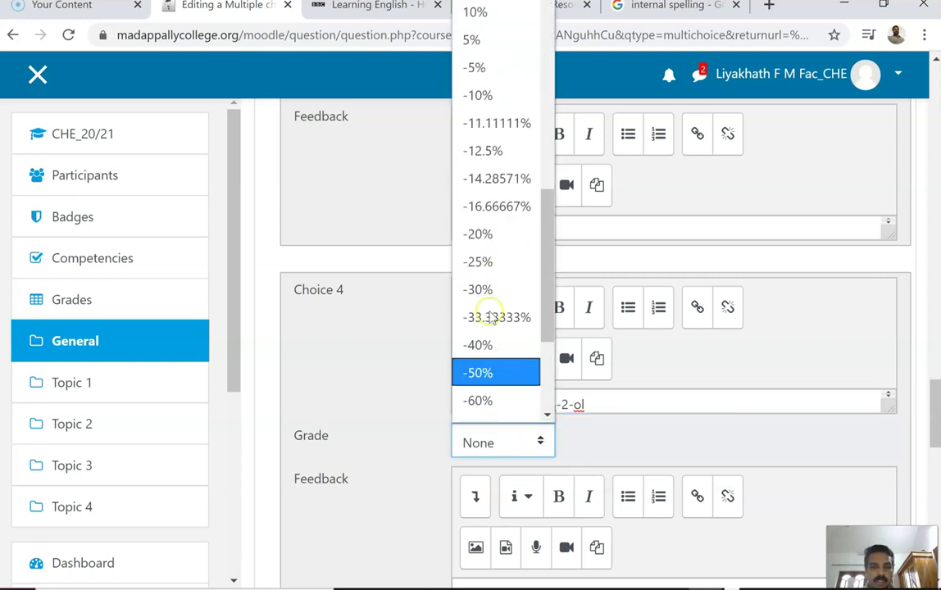
{"action": "left_click", "coordinate": [478, 261]}
Save the multiple choice question with its four choices to the Test paper-1 quiz
{"action": "scroll", "coordinate": [574, 393], "scroll_direction": "down", "scroll_amount": 10}
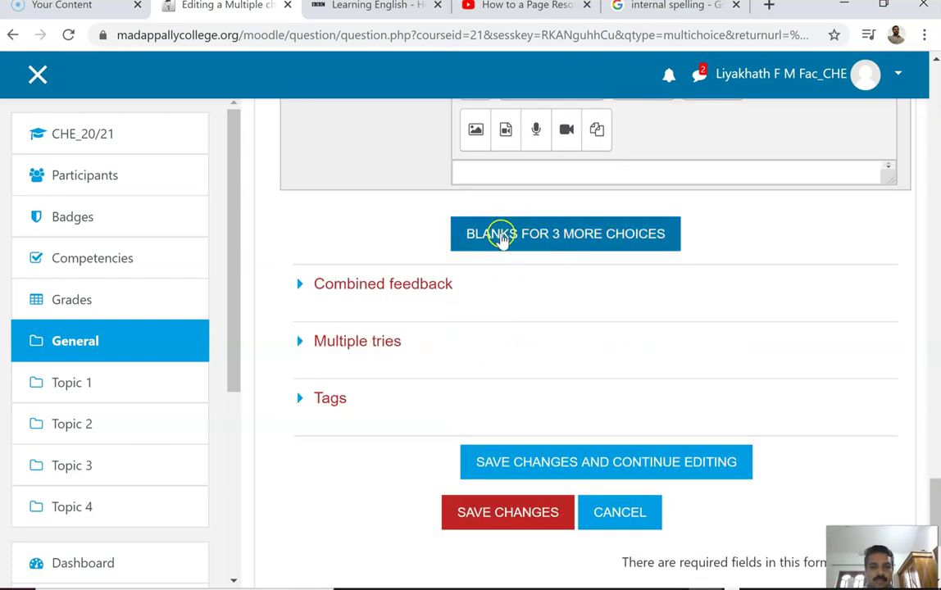
{"action": "scroll", "coordinate": [552, 392], "scroll_direction": "down", "scroll_amount": 1}
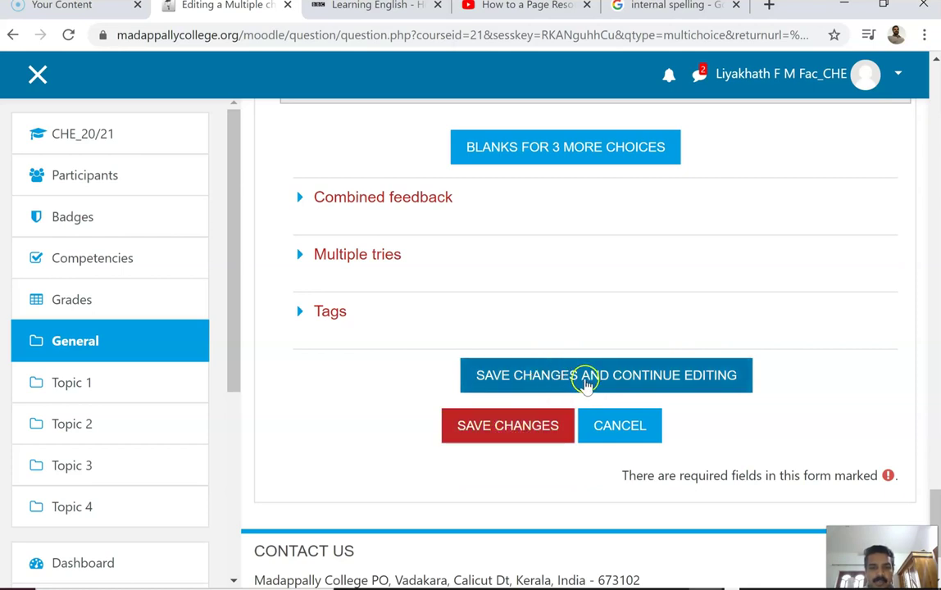
{"action": "left_click", "coordinate": [523, 426]}
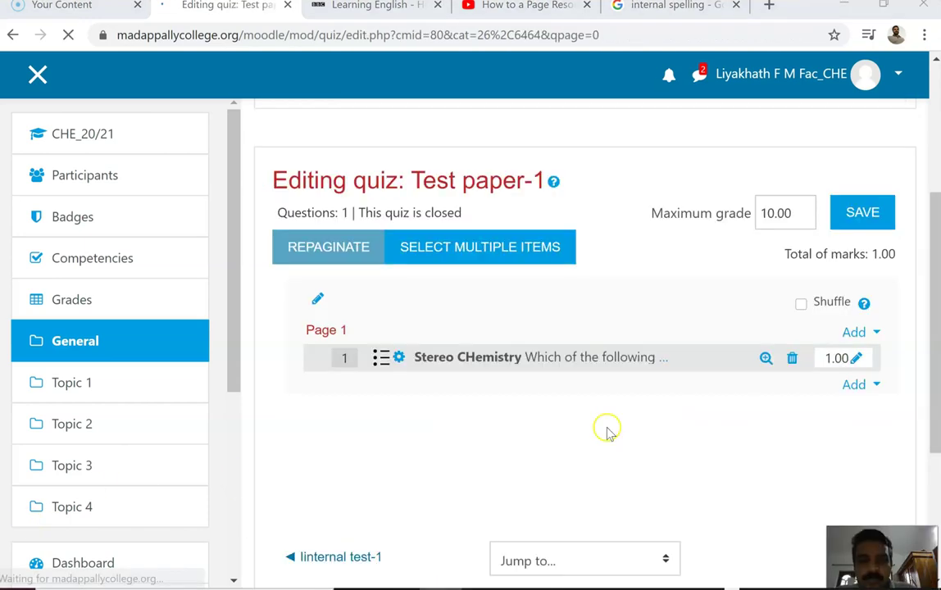
Open the saved Stereo CHemistry question from the quiz's question list for editing
{"action": "scroll", "coordinate": [500, 307], "scroll_direction": "down", "scroll_amount": 1}
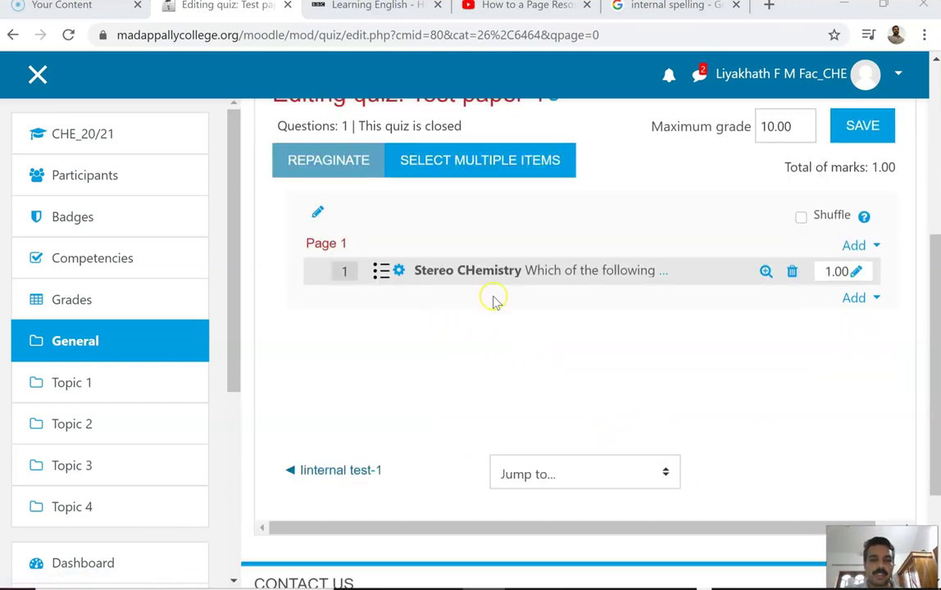
{"action": "left_click", "coordinate": [529, 273]}
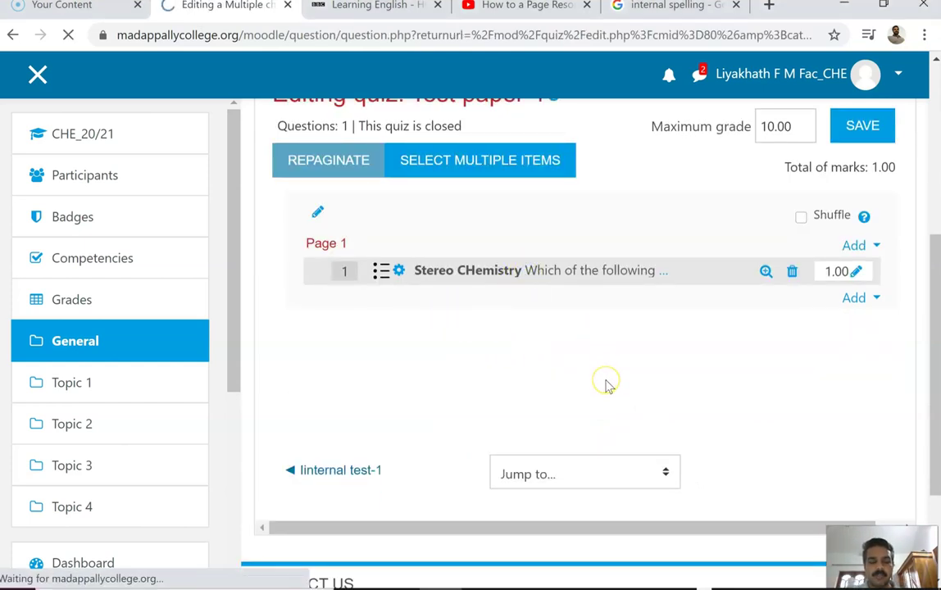
{"action": "scroll", "coordinate": [605, 385], "scroll_direction": "down", "scroll_amount": 3}
{"action": "scroll", "coordinate": [425, 392], "scroll_direction": "down", "scroll_amount": 1}
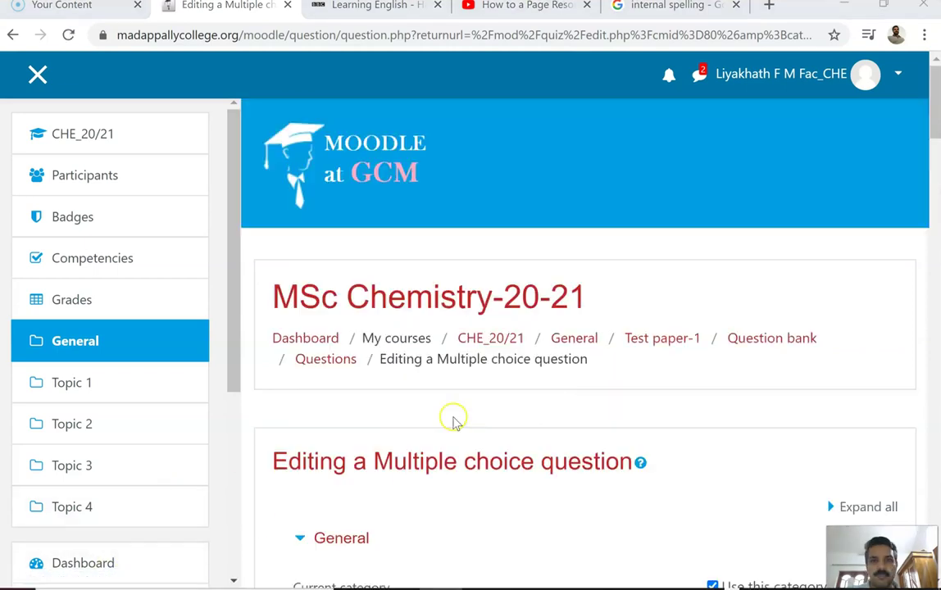
Switch the role in the MSc Chemistry-20-21 course to Student
{"action": "left_click", "coordinate": [896, 73]}
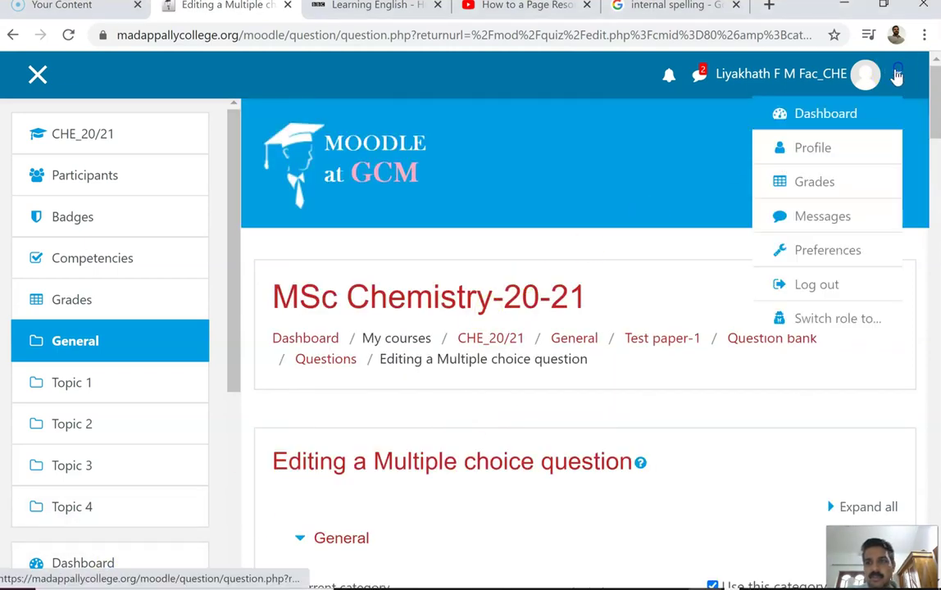
{"action": "left_click", "coordinate": [845, 316]}
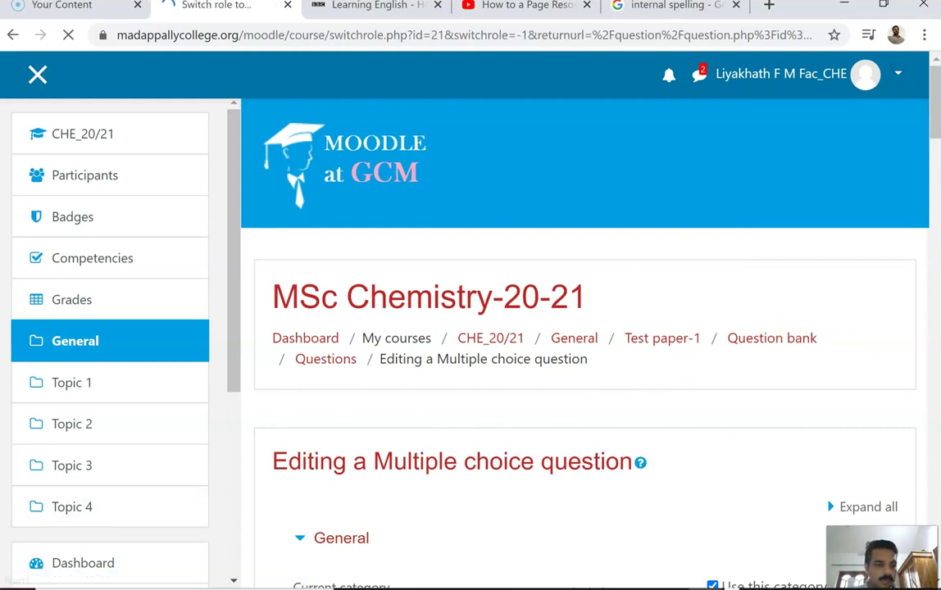
{"action": "scroll", "coordinate": [574, 328], "scroll_direction": "down", "scroll_amount": 4}
{"action": "left_click", "coordinate": [364, 324]}
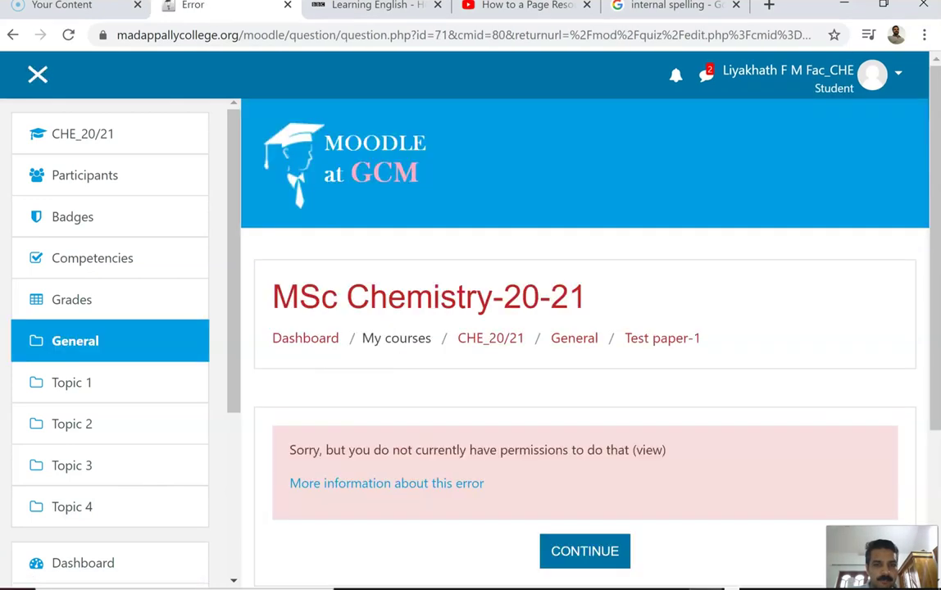
Open the Test paper-1 quiz page as a student and review its instructions, allowed attempts, open and close dates, time limit and grading method
{"action": "scroll", "coordinate": [498, 522], "scroll_direction": "down", "scroll_amount": 2}
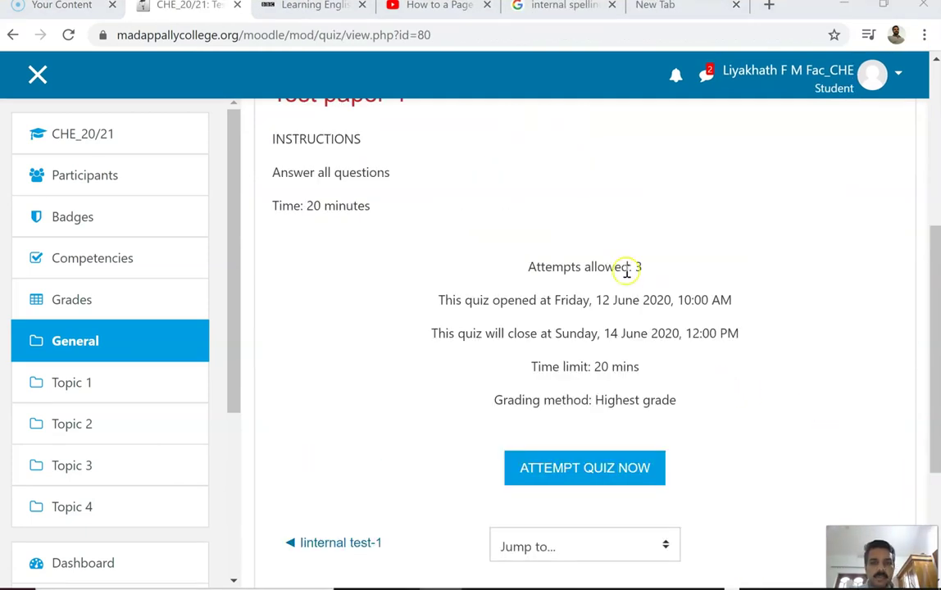
{"action": "scroll", "coordinate": [631, 328], "scroll_direction": "down", "scroll_amount": 2}
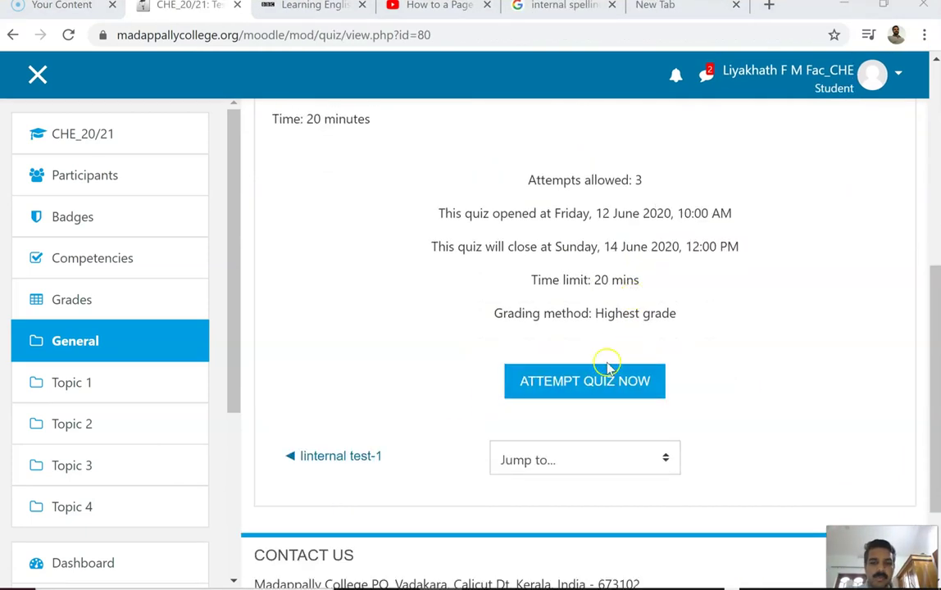
{"action": "scroll", "coordinate": [563, 258], "scroll_direction": "up", "scroll_amount": 4}
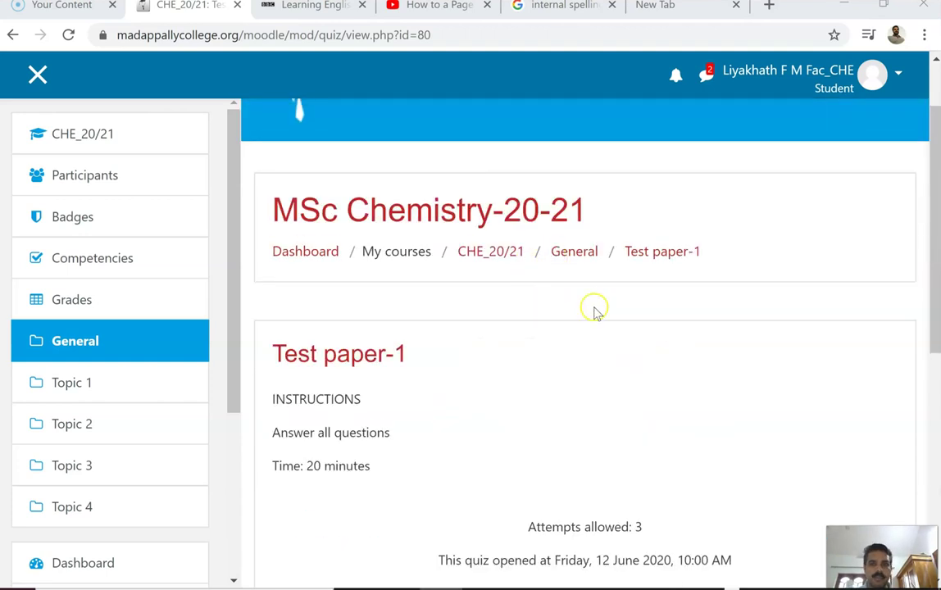
{"action": "scroll", "coordinate": [595, 312], "scroll_direction": "up", "scroll_amount": 1}
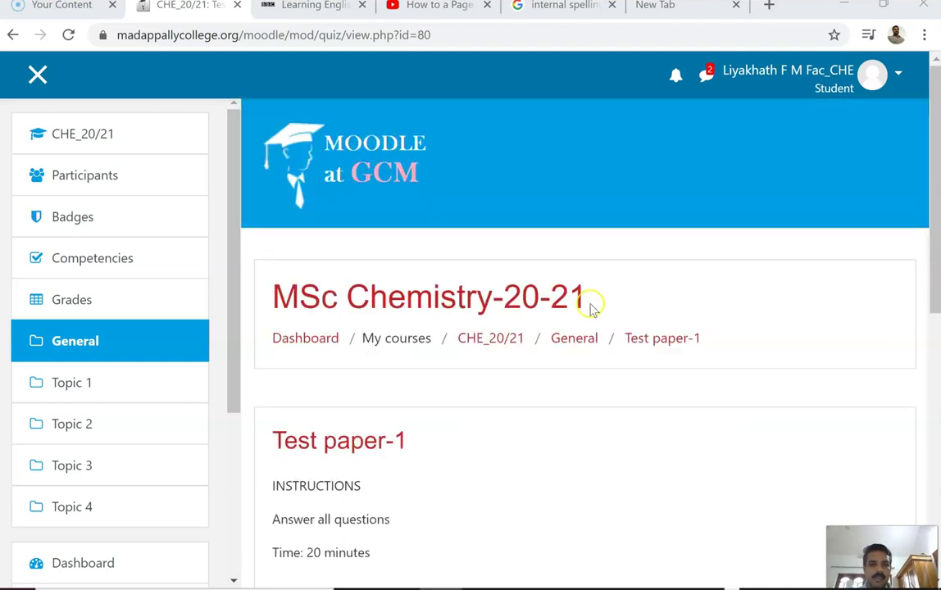
{"action": "left_click", "coordinate": [671, 342]}
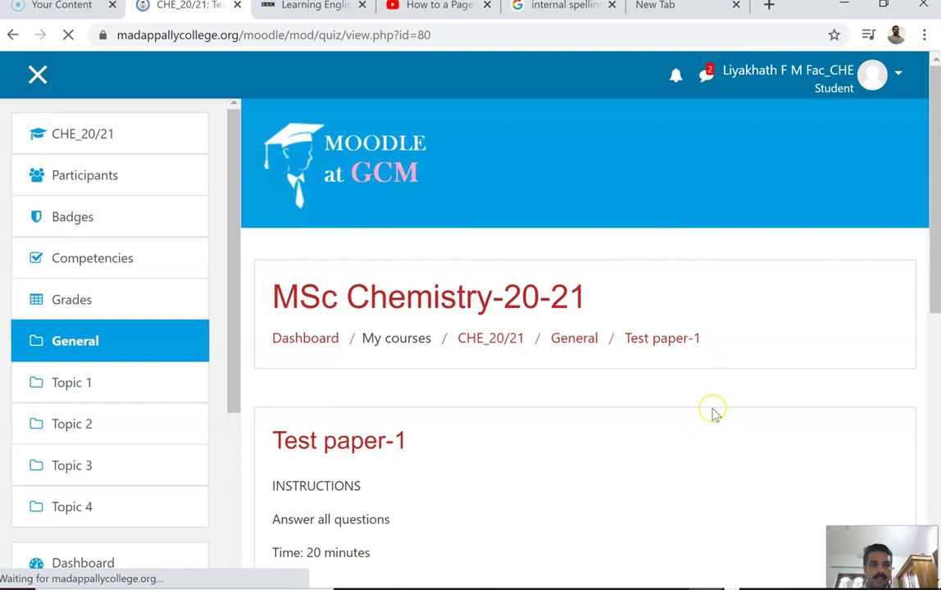
{"action": "scroll", "coordinate": [714, 416], "scroll_direction": "down", "scroll_amount": 6}
{"action": "scroll", "coordinate": [667, 391], "scroll_direction": "up", "scroll_amount": 3}
{"action": "scroll", "coordinate": [588, 336], "scroll_direction": "down", "scroll_amount": 2}
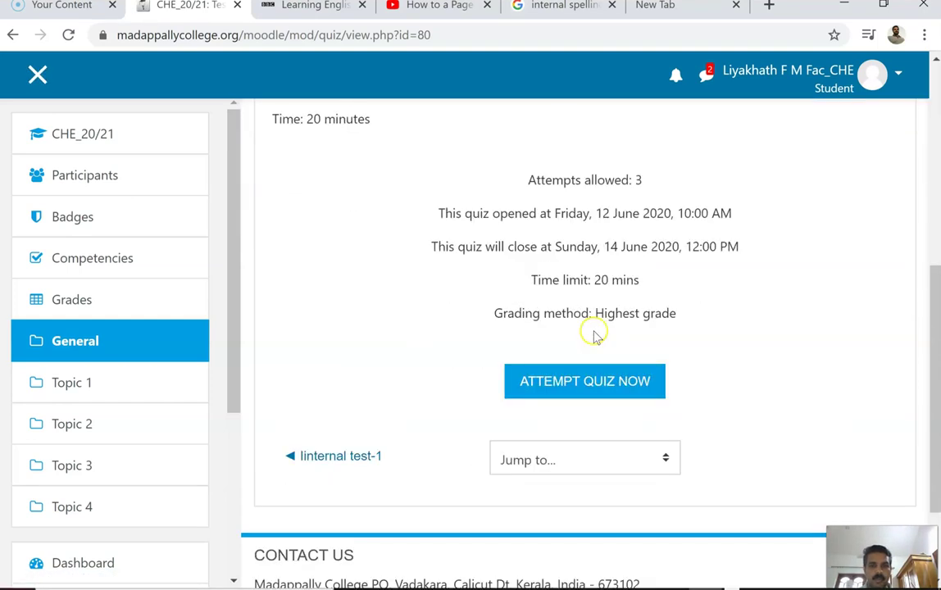
Start an attempt at the Test paper-1 quiz and answer the optically active compound question with Butan-1-ol
{"action": "left_click", "coordinate": [621, 382]}
{"action": "left_click", "coordinate": [462, 414]}
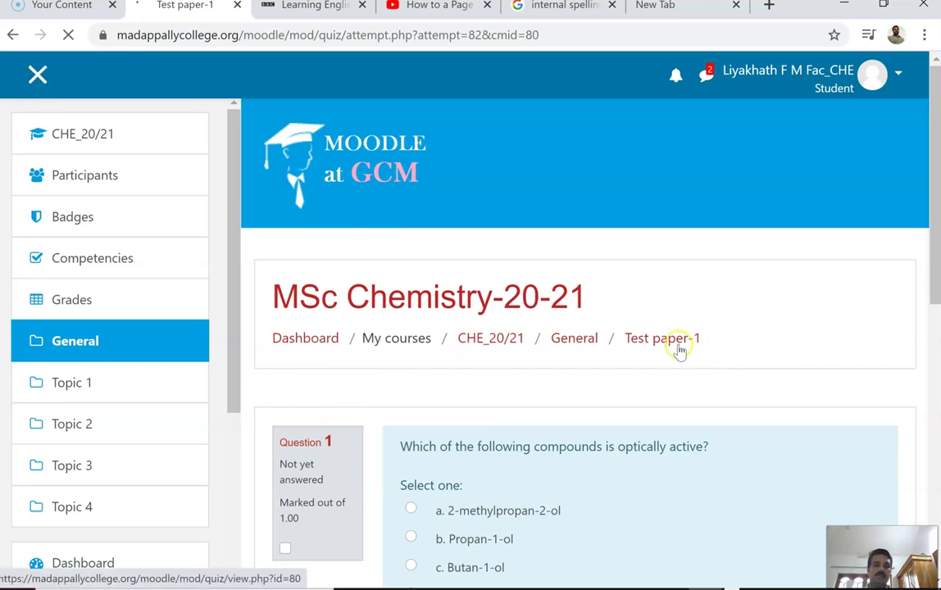
{"action": "scroll", "coordinate": [512, 325], "scroll_direction": "down", "scroll_amount": 3}
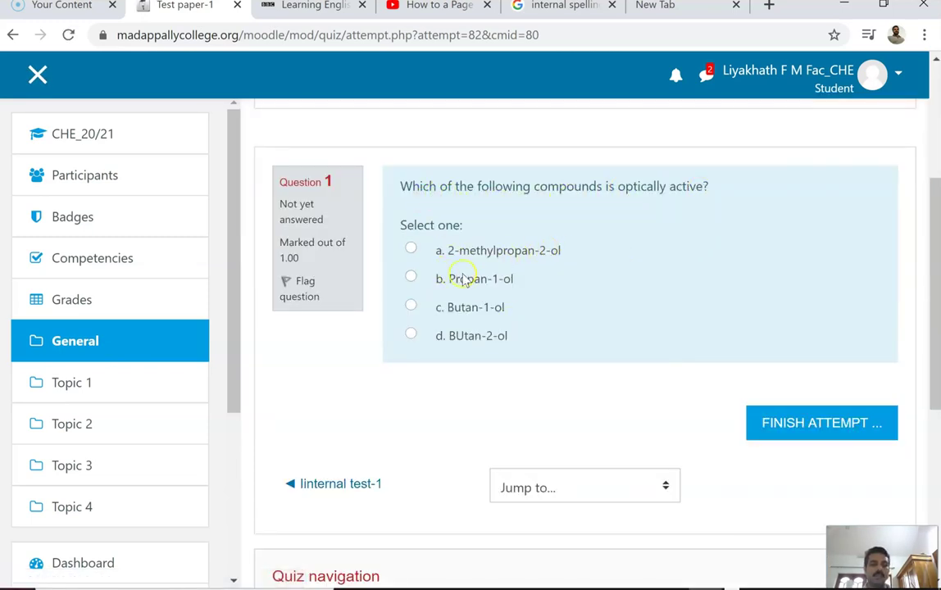
{"action": "left_click", "coordinate": [410, 307]}
Finish the quiz attempt and confirm submitting all answers
{"action": "left_click", "coordinate": [822, 435]}
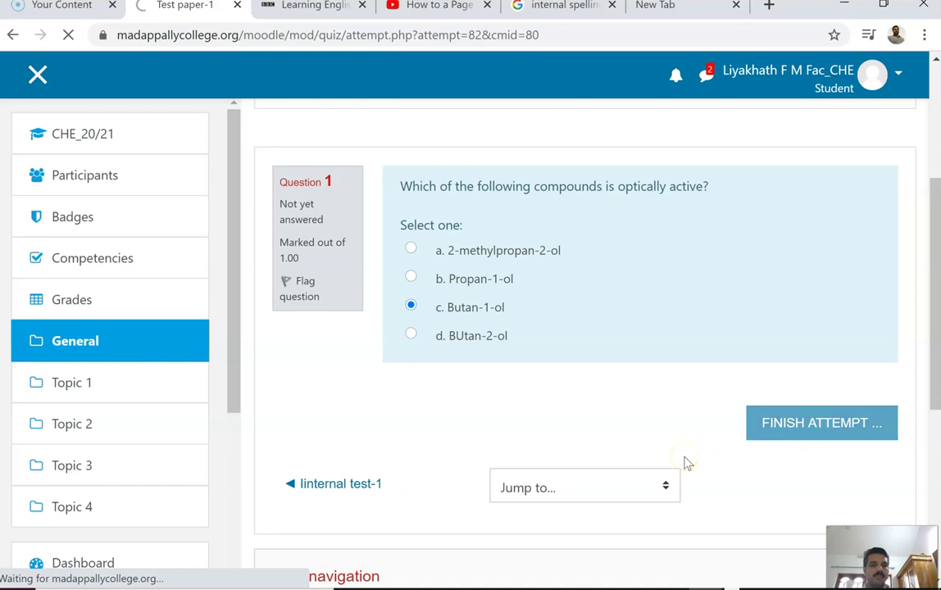
{"action": "scroll", "coordinate": [686, 463], "scroll_direction": "down", "scroll_amount": 3}
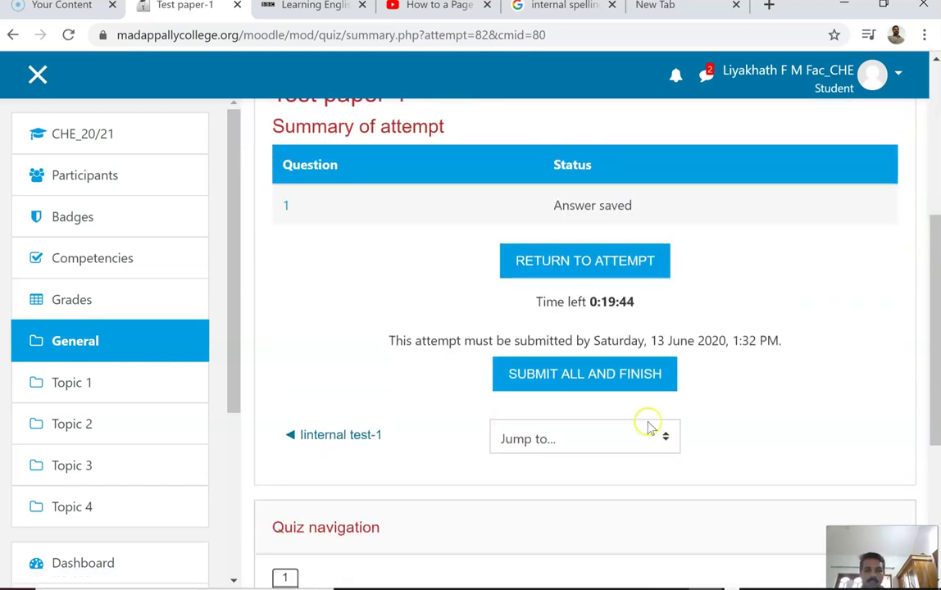
{"action": "left_click", "coordinate": [600, 378]}
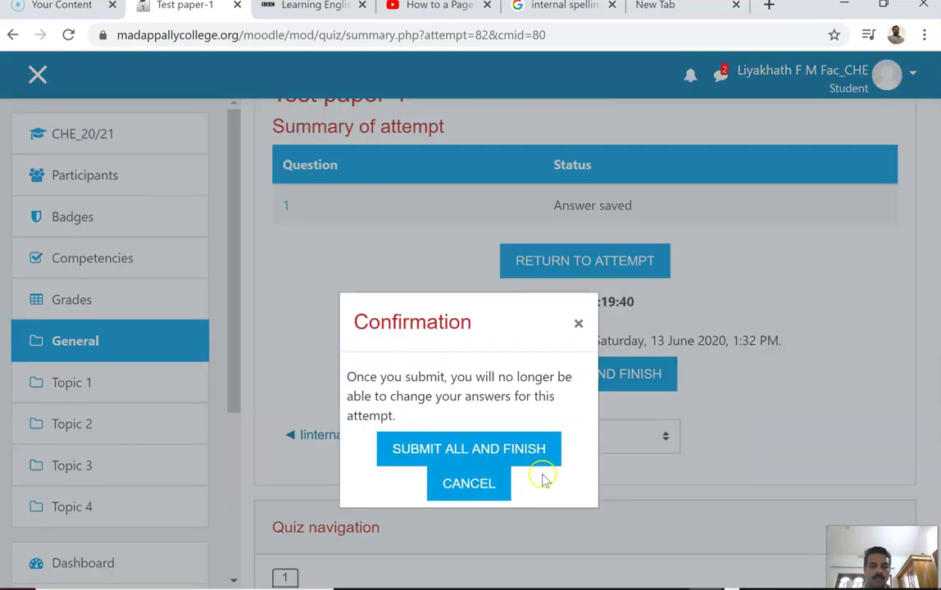
{"action": "left_click", "coordinate": [478, 455]}
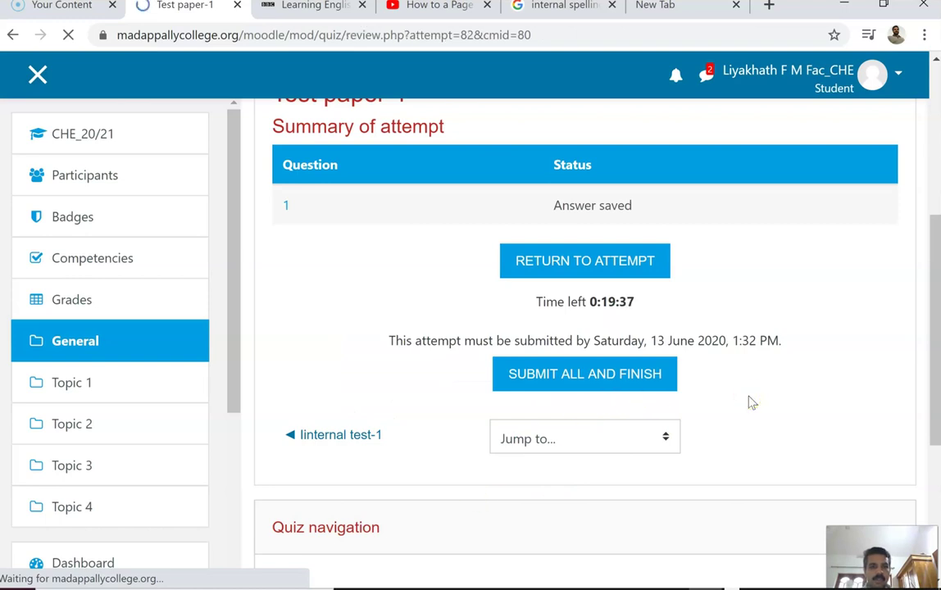
Examine the attempt review of Test paper-1, including the marks, grade, marked choice and correct-answer feedback
{"action": "scroll", "coordinate": [748, 402], "scroll_direction": "down", "scroll_amount": 4}
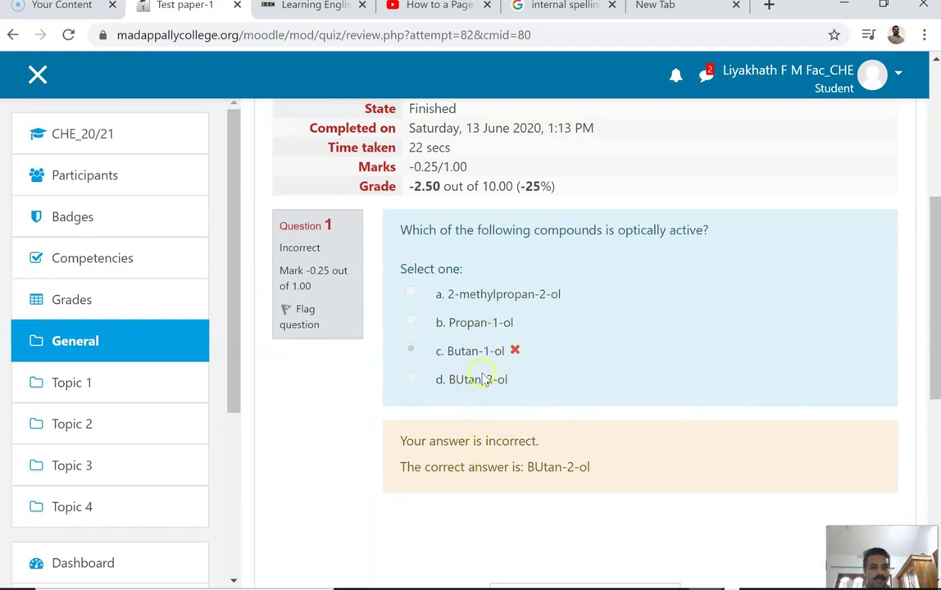
{"action": "scroll", "coordinate": [484, 379], "scroll_direction": "down", "scroll_amount": 1}
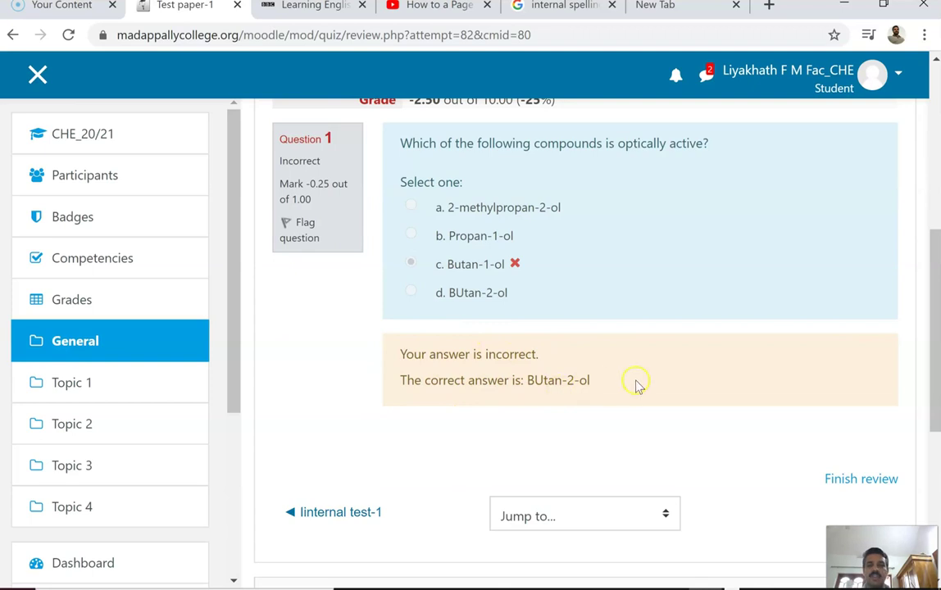
{"action": "scroll", "coordinate": [620, 382], "scroll_direction": "down", "scroll_amount": 2}
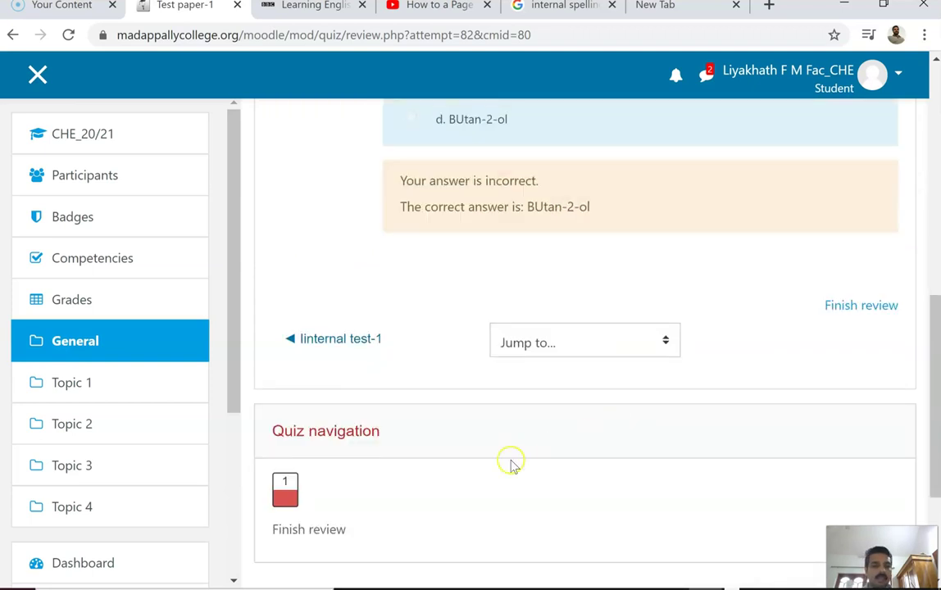
{"action": "scroll", "coordinate": [458, 290], "scroll_direction": "up", "scroll_amount": 2}
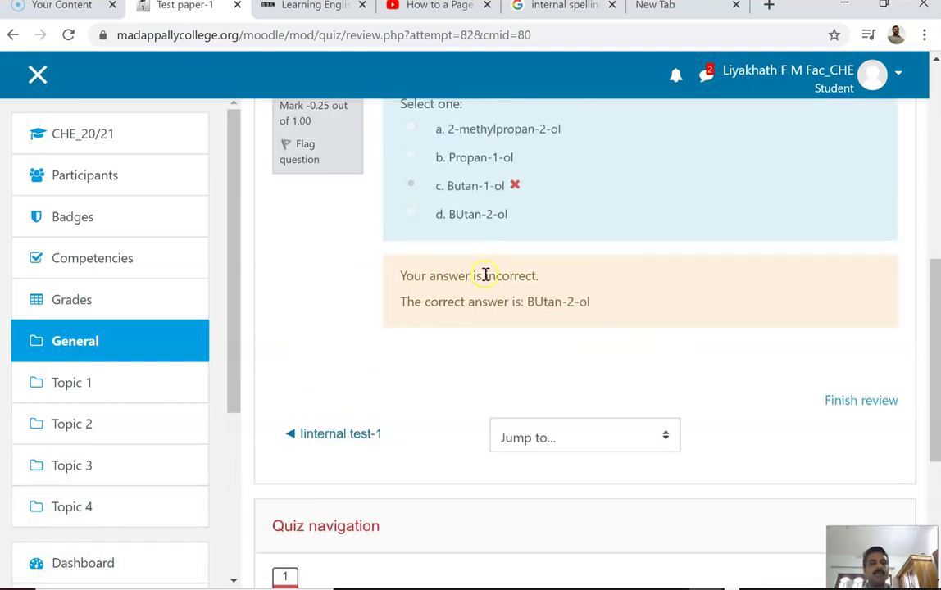
{"action": "scroll", "coordinate": [458, 314], "scroll_direction": "up", "scroll_amount": 2}
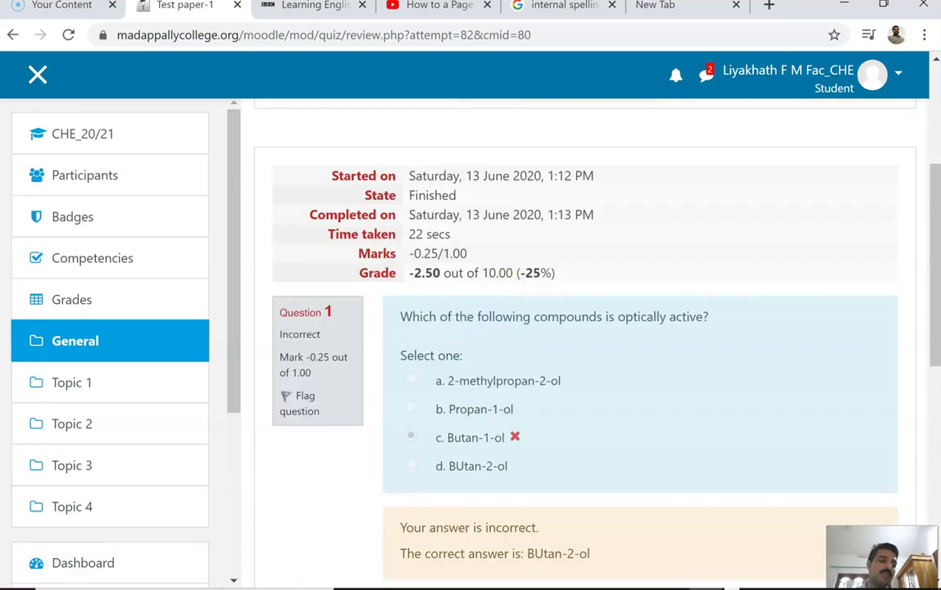
{"action": "scroll", "coordinate": [492, 332], "scroll_direction": "up", "scroll_amount": 2}
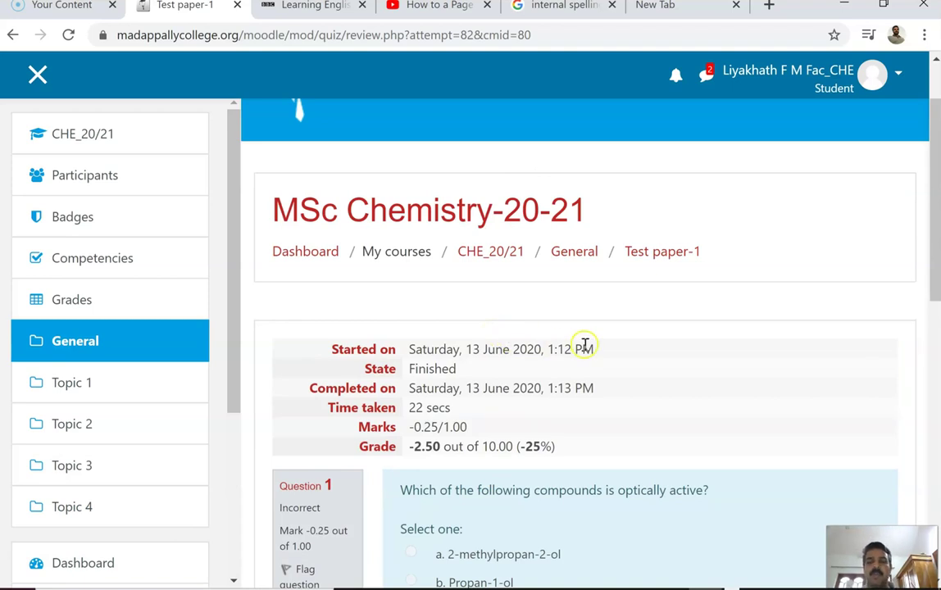
{"action": "scroll", "coordinate": [585, 345], "scroll_direction": "up", "scroll_amount": 1}
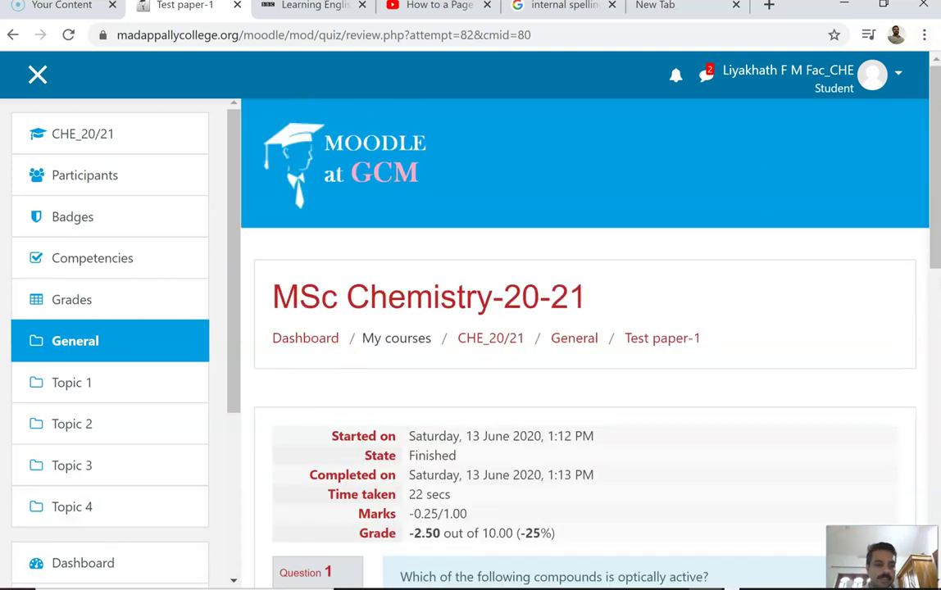
Return to the CHE_20/21 course page in the normal role and turn editing on
{"action": "left_click", "coordinate": [490, 338]}
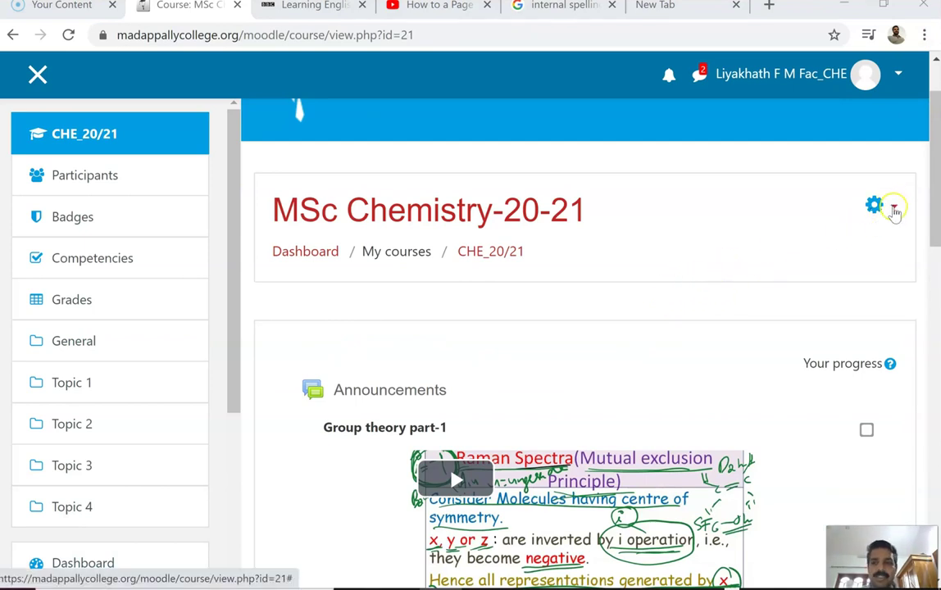
{"action": "left_click", "coordinate": [894, 211]}
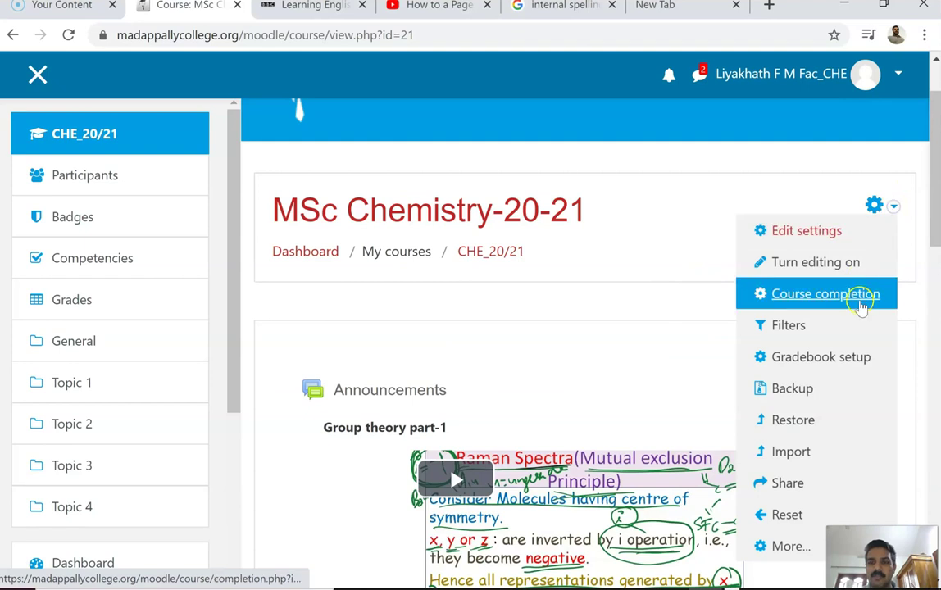
{"action": "left_click", "coordinate": [826, 264]}
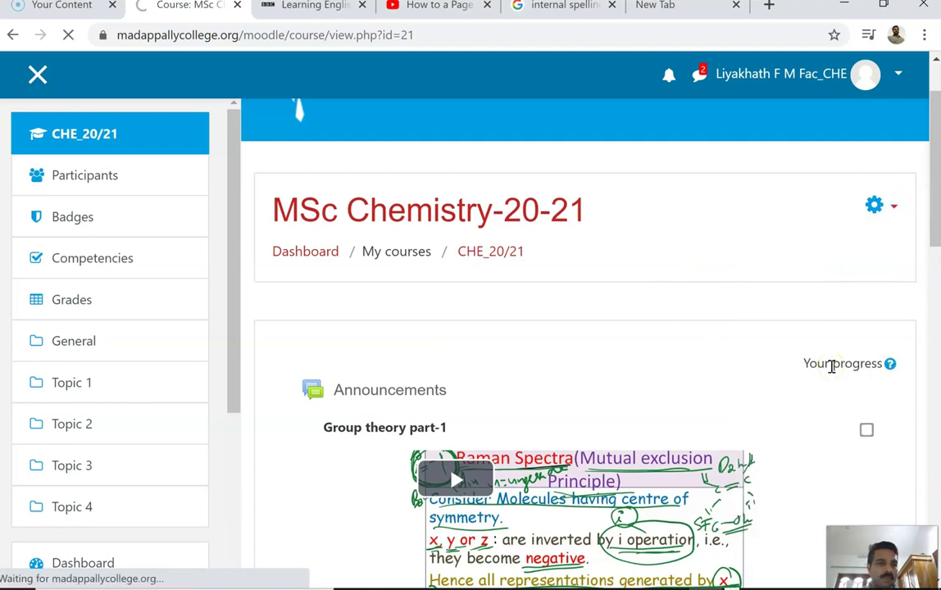
Open the activity and resource chooser for the general section, read the Chat description, look through the other types and close it without adding anything
{"action": "scroll", "coordinate": [831, 368], "scroll_direction": "down", "scroll_amount": 2}
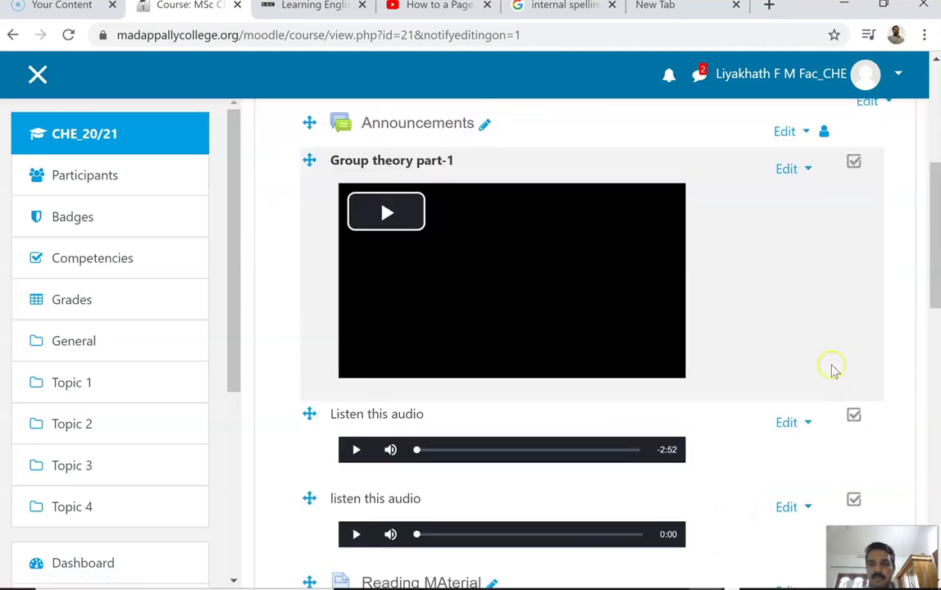
{"action": "scroll", "coordinate": [831, 368], "scroll_direction": "down", "scroll_amount": 6}
{"action": "left_click", "coordinate": [821, 357]}
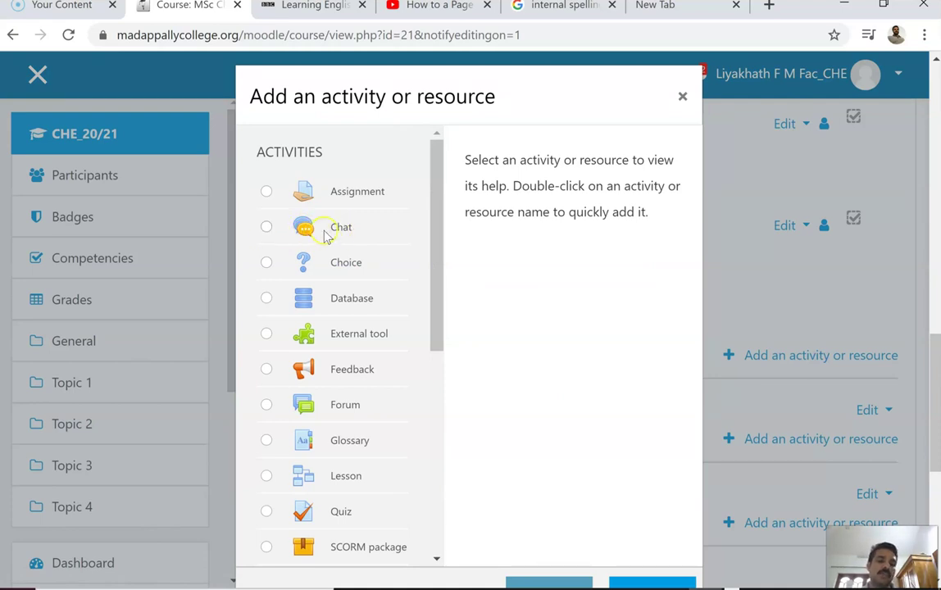
{"action": "left_click", "coordinate": [268, 228]}
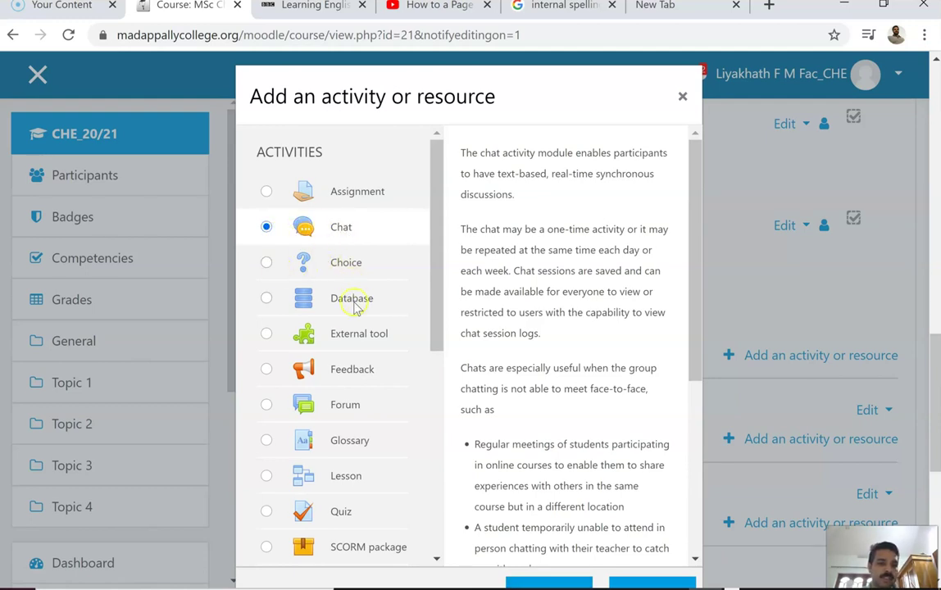
{"action": "scroll", "coordinate": [357, 341], "scroll_direction": "down", "scroll_amount": 1}
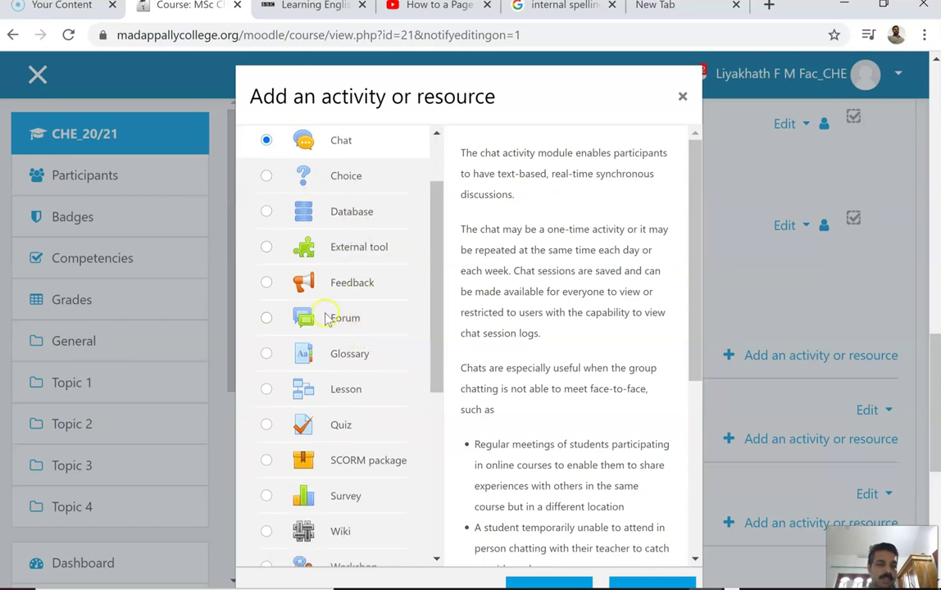
{"action": "scroll", "coordinate": [360, 393], "scroll_direction": "down", "scroll_amount": 4}
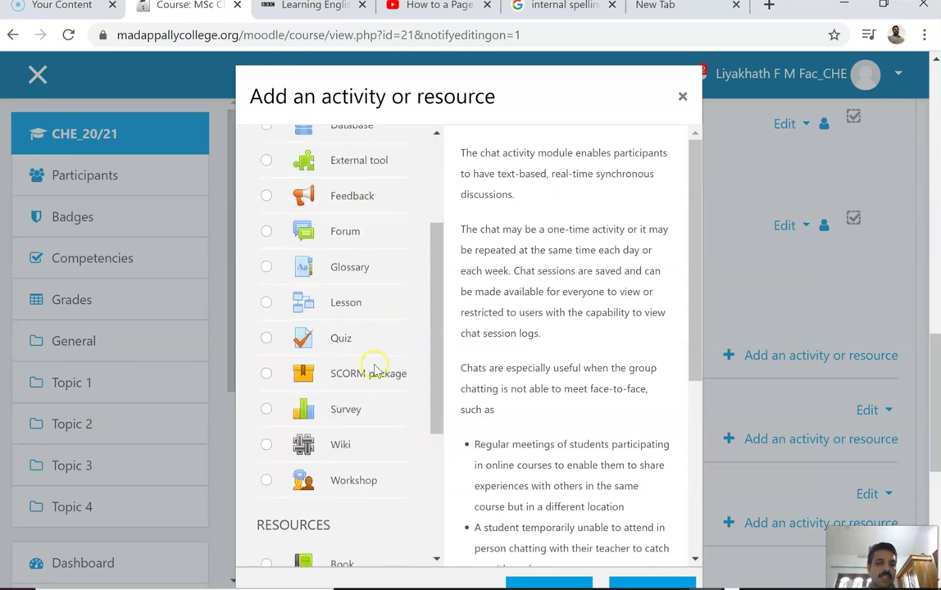
{"action": "scroll", "coordinate": [365, 381], "scroll_direction": "down", "scroll_amount": 2}
{"action": "scroll", "coordinate": [399, 328], "scroll_direction": "up", "scroll_amount": 6}
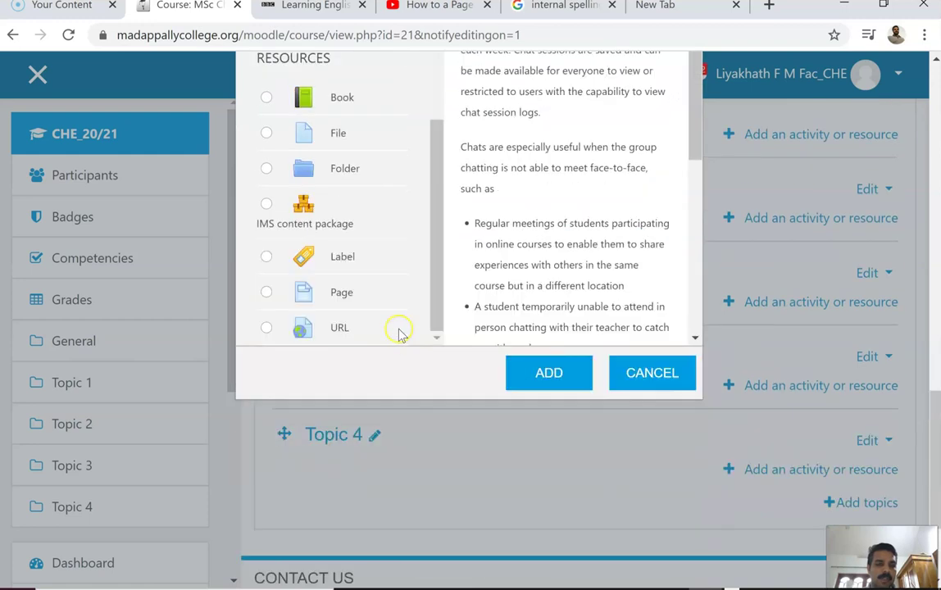
{"action": "scroll", "coordinate": [399, 319], "scroll_direction": "up", "scroll_amount": 5}
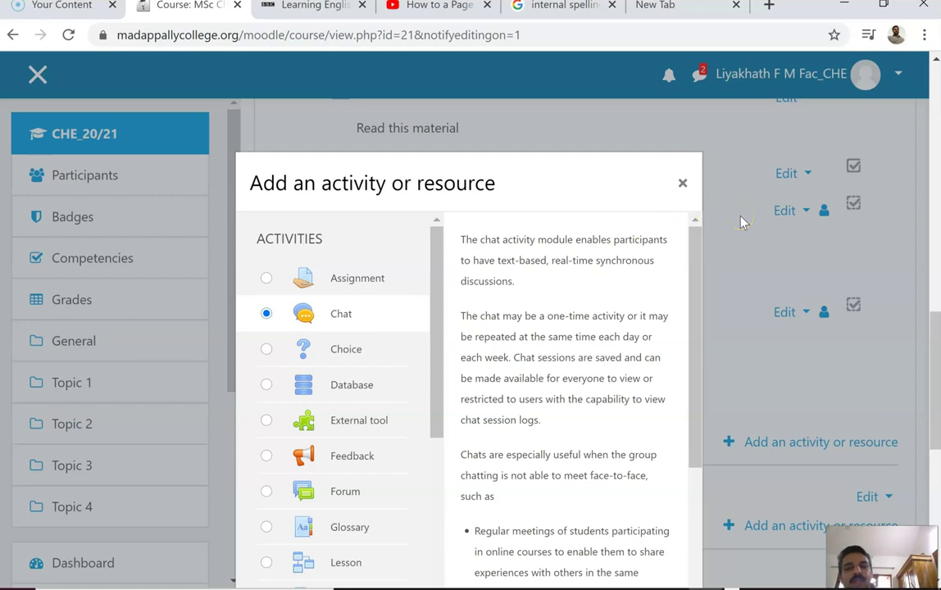
{"action": "left_click", "coordinate": [682, 187]}
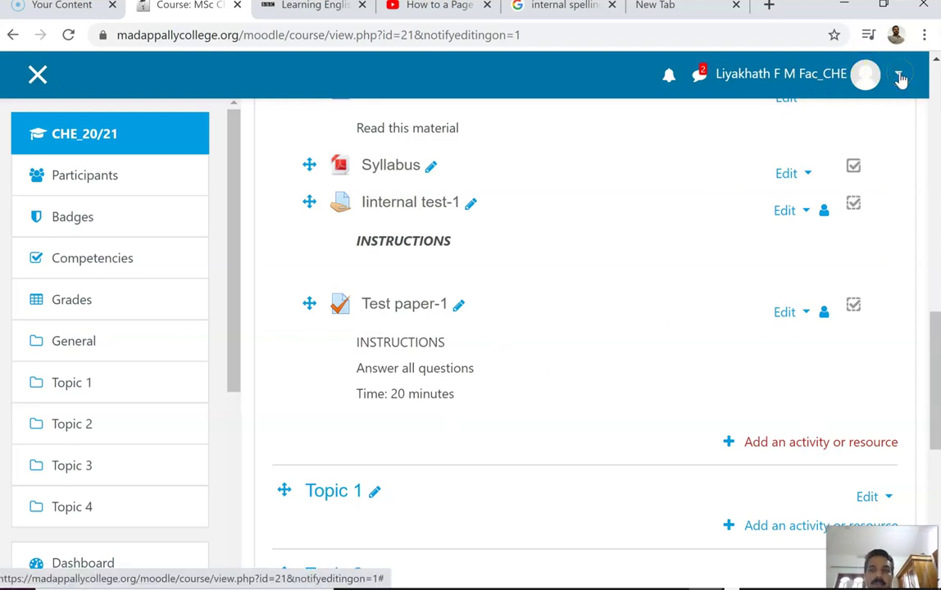
{"action": "left_click", "coordinate": [899, 76]}
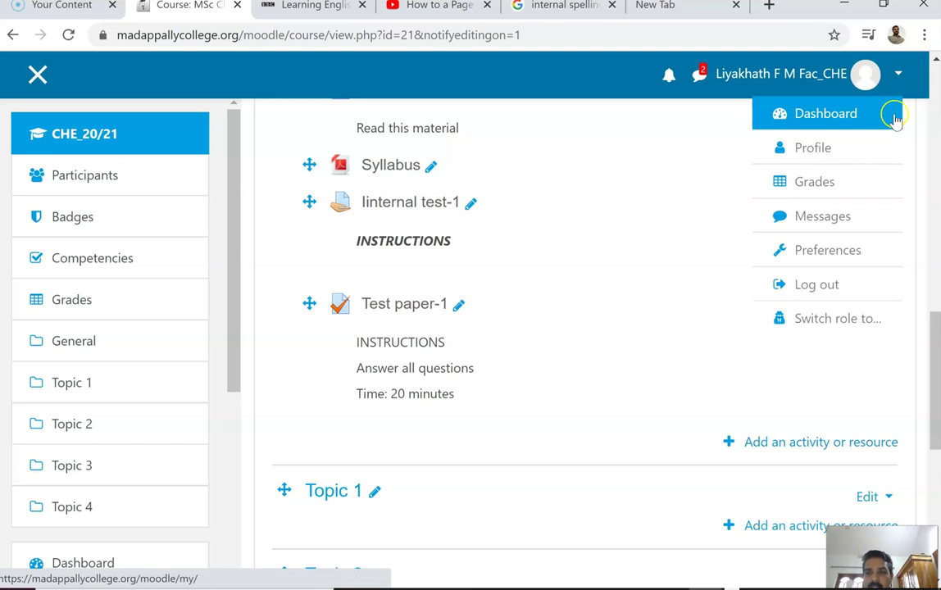
{"action": "left_click", "coordinate": [714, 257]}
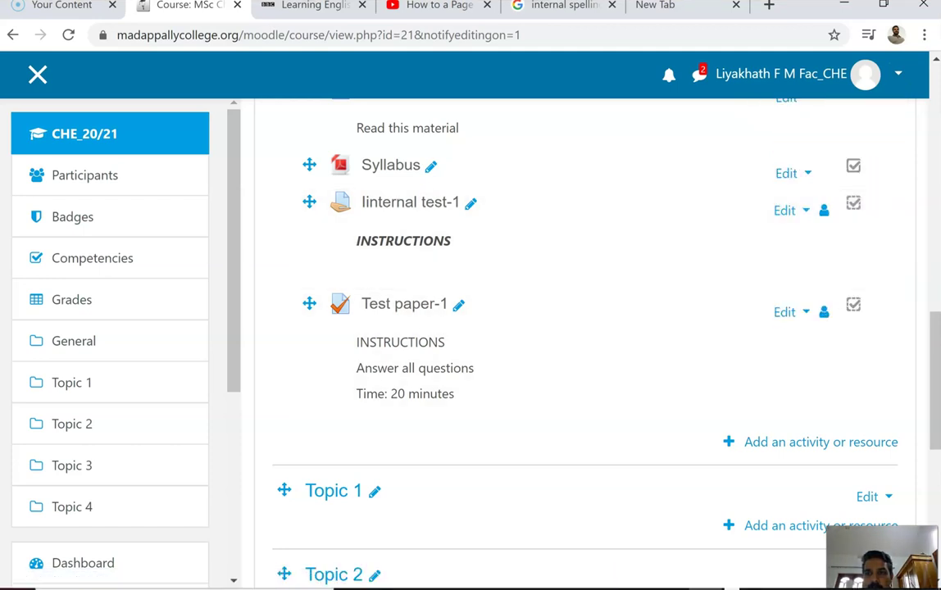
Open the full Course administration page of the MSc Chemistry-20-21 course
{"action": "left_click", "coordinate": [896, 79]}
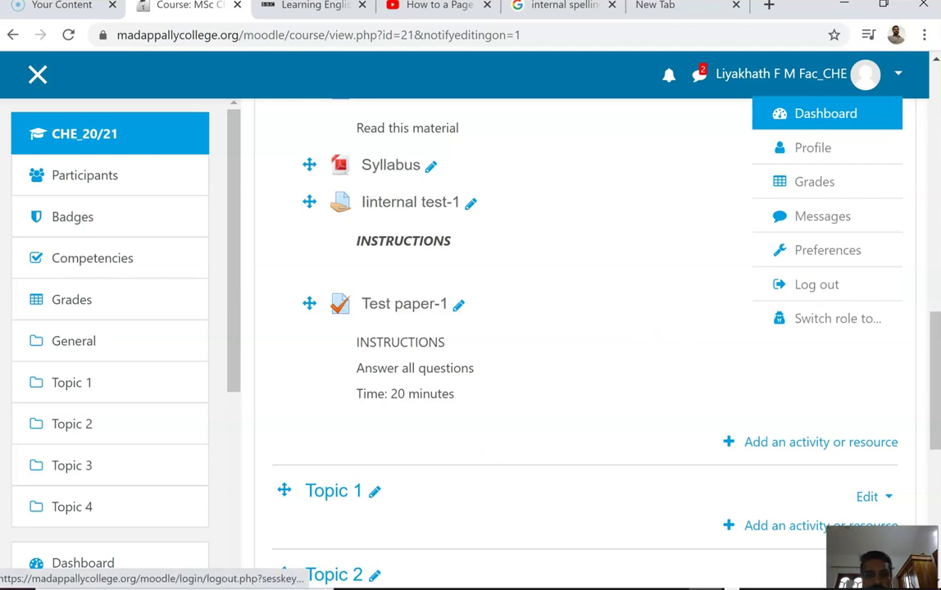
{"action": "left_click", "coordinate": [710, 183]}
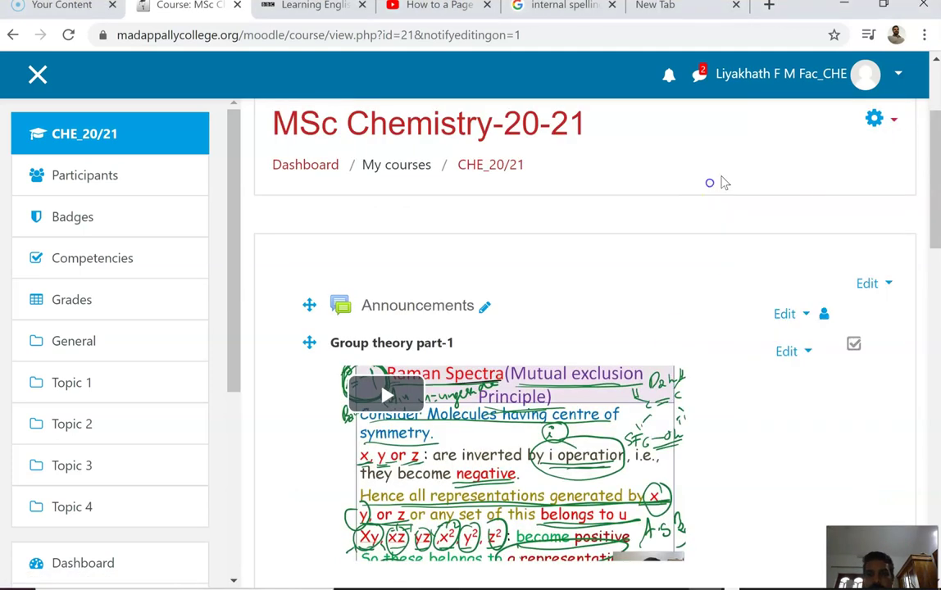
{"action": "left_click", "coordinate": [892, 121]}
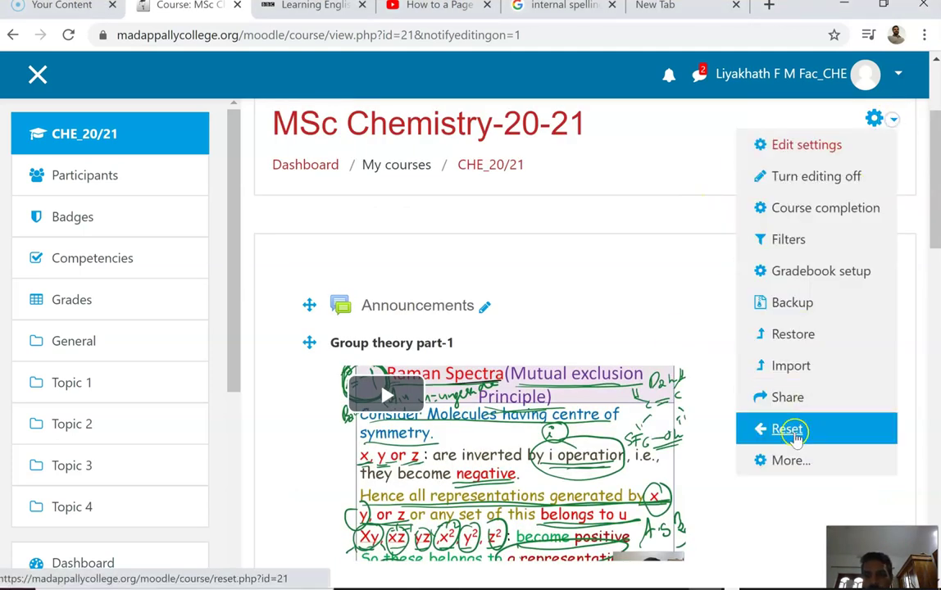
{"action": "left_click", "coordinate": [787, 461]}
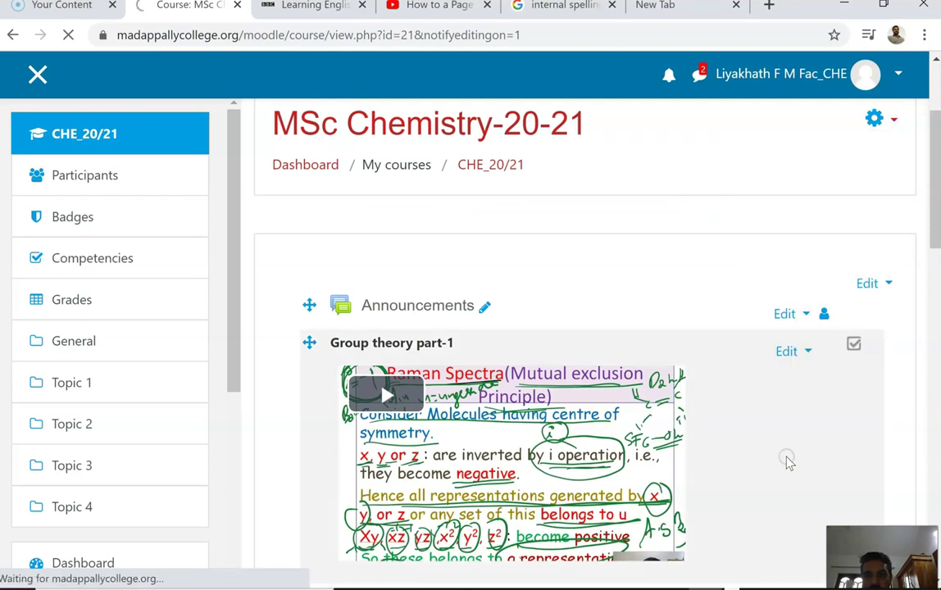
Look through the course administration options and open the Logs report
{"action": "scroll", "coordinate": [466, 296], "scroll_direction": "down", "scroll_amount": 3}
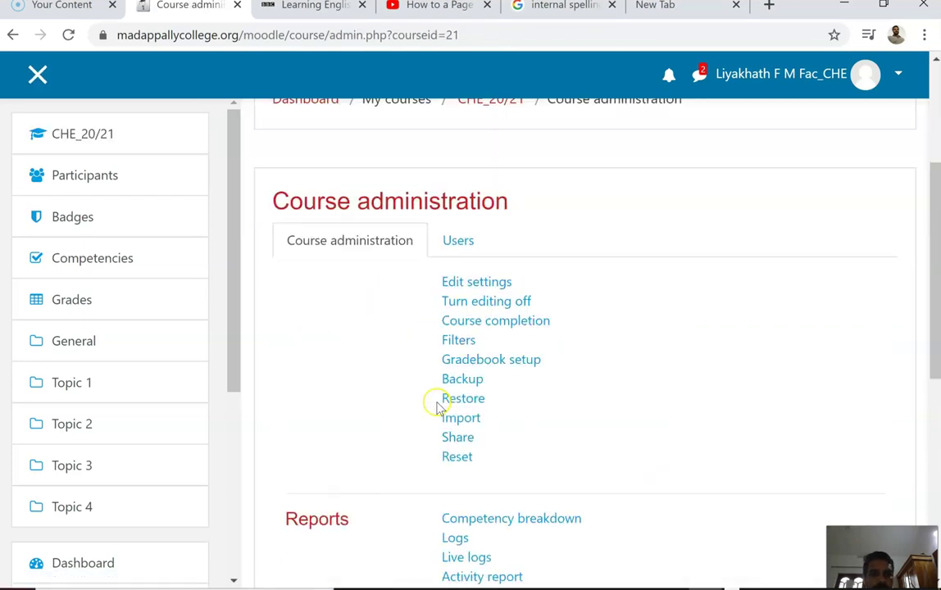
{"action": "scroll", "coordinate": [450, 250], "scroll_direction": "down", "scroll_amount": 2}
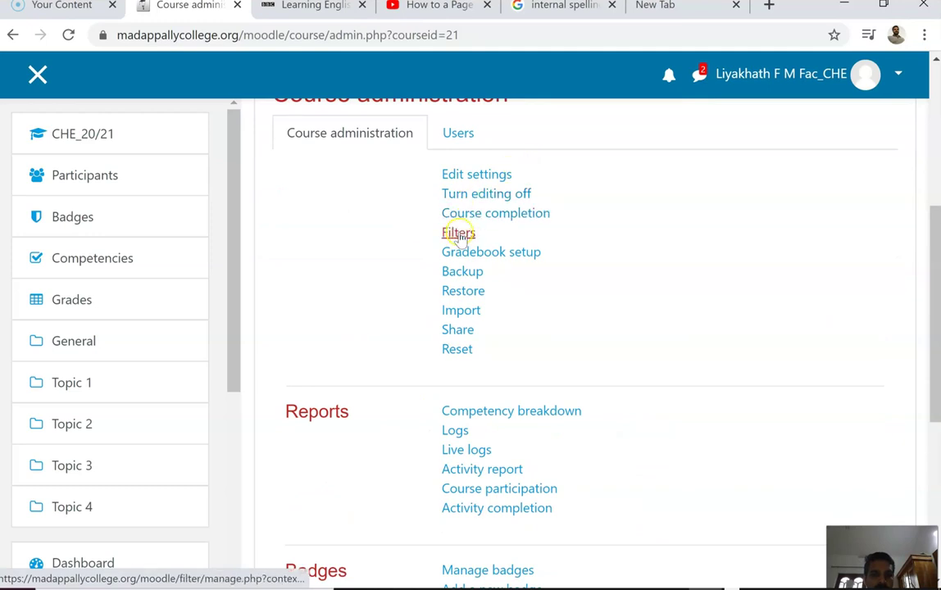
{"action": "scroll", "coordinate": [482, 346], "scroll_direction": "down", "scroll_amount": 2}
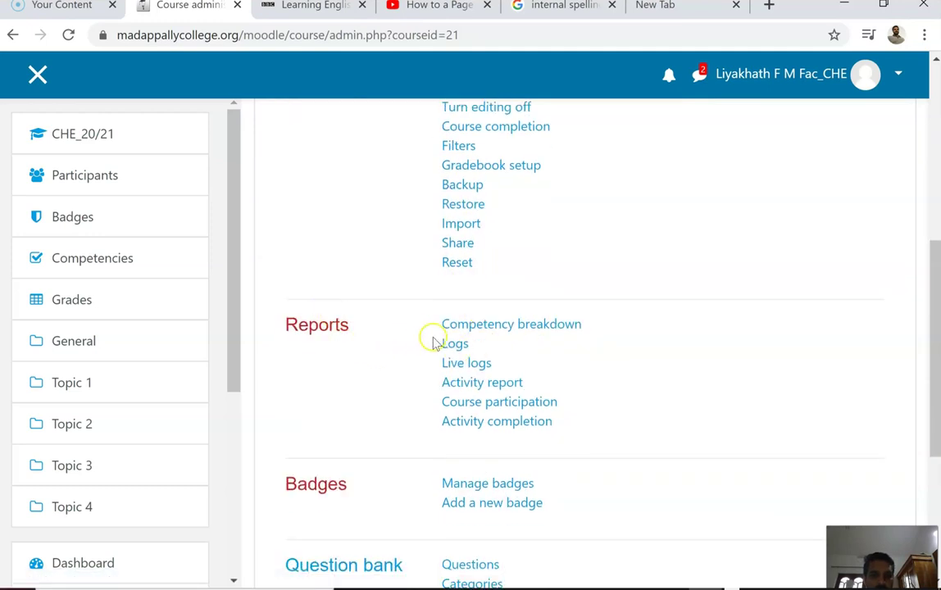
{"action": "left_click", "coordinate": [456, 346]}
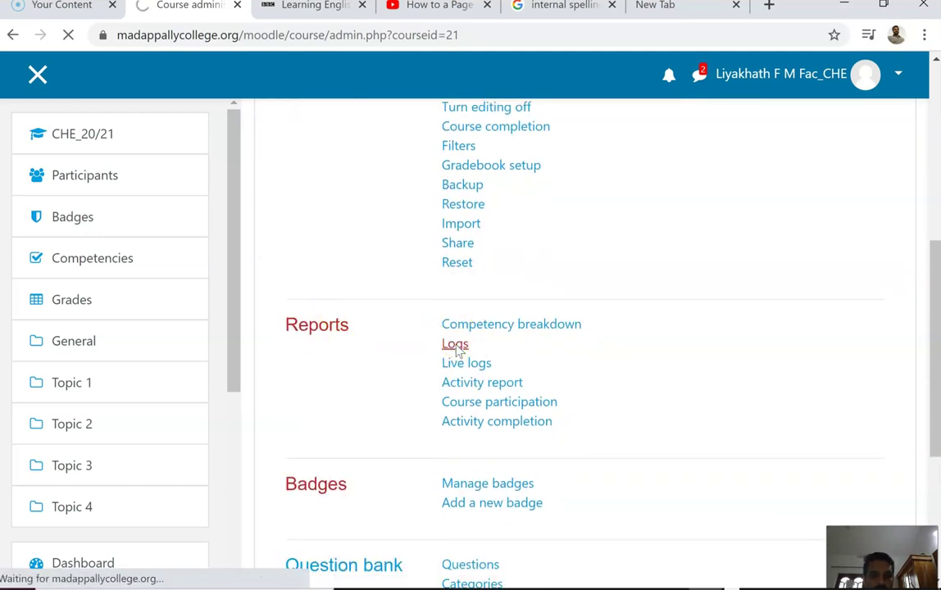
{"action": "scroll", "coordinate": [486, 349], "scroll_direction": "down", "scroll_amount": 4}
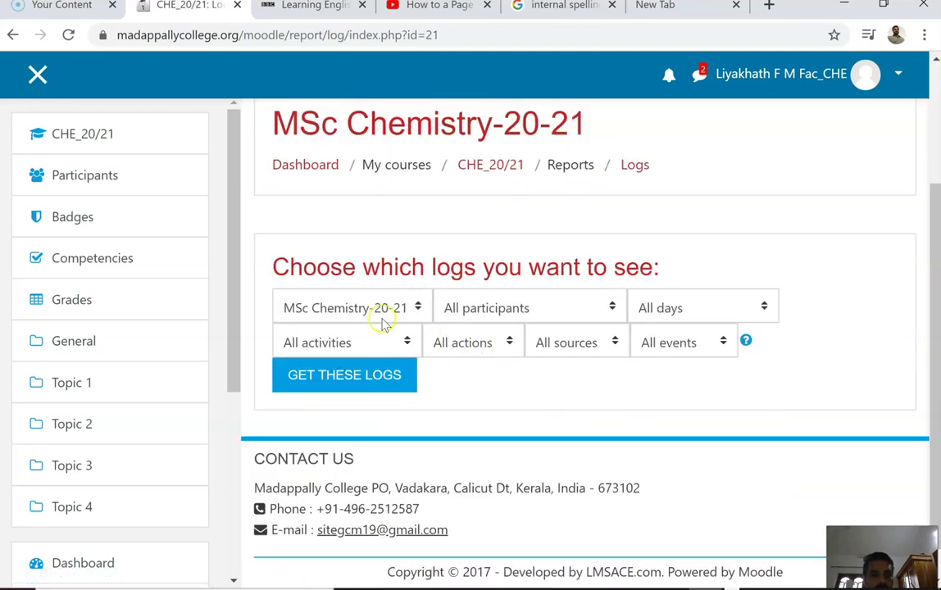
Get the course logs for the Reading MAterial activity, limited to today, 13 June 2020, for all participants
{"action": "scroll", "coordinate": [381, 324], "scroll_direction": "down", "scroll_amount": 1}
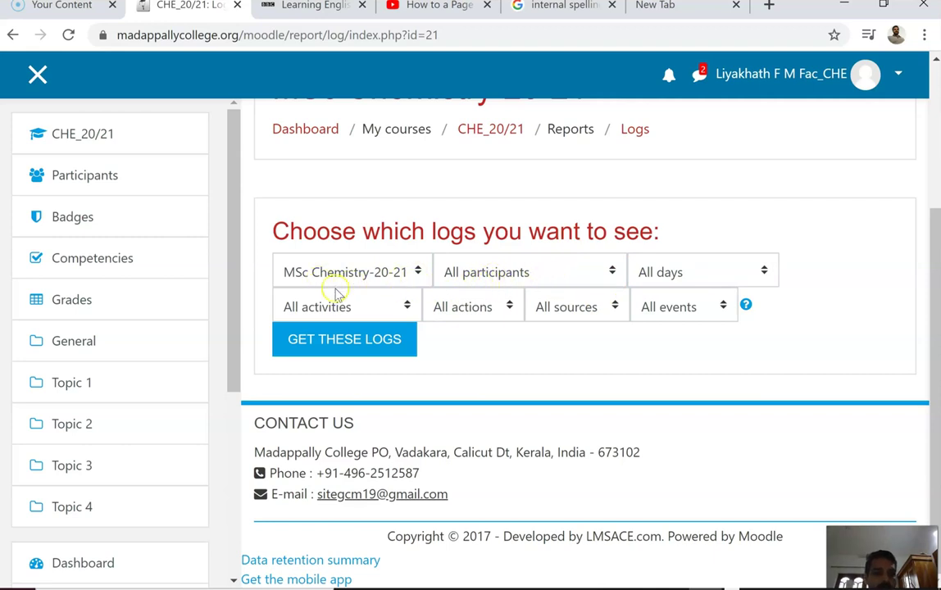
{"action": "left_click", "coordinate": [390, 310]}
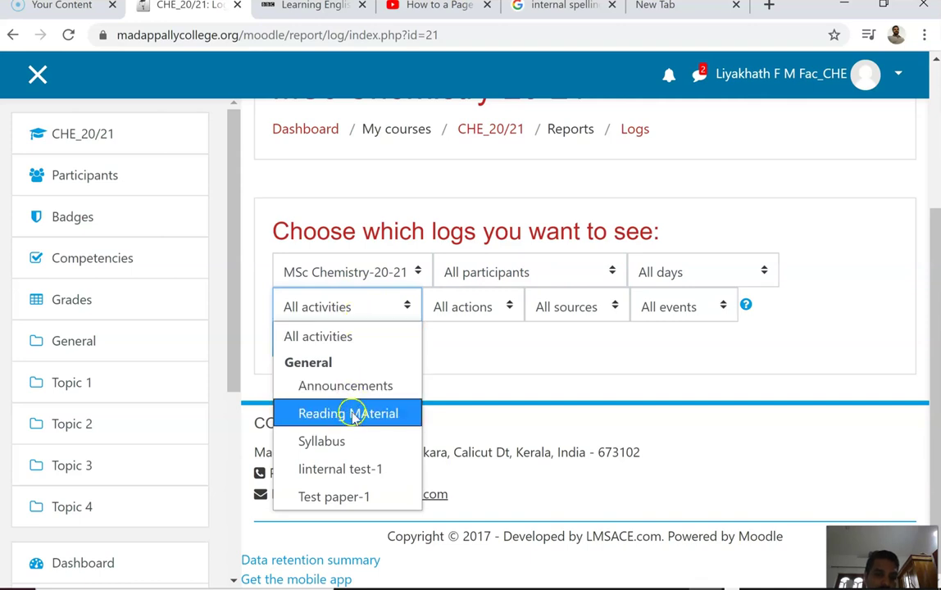
{"action": "left_click", "coordinate": [356, 414]}
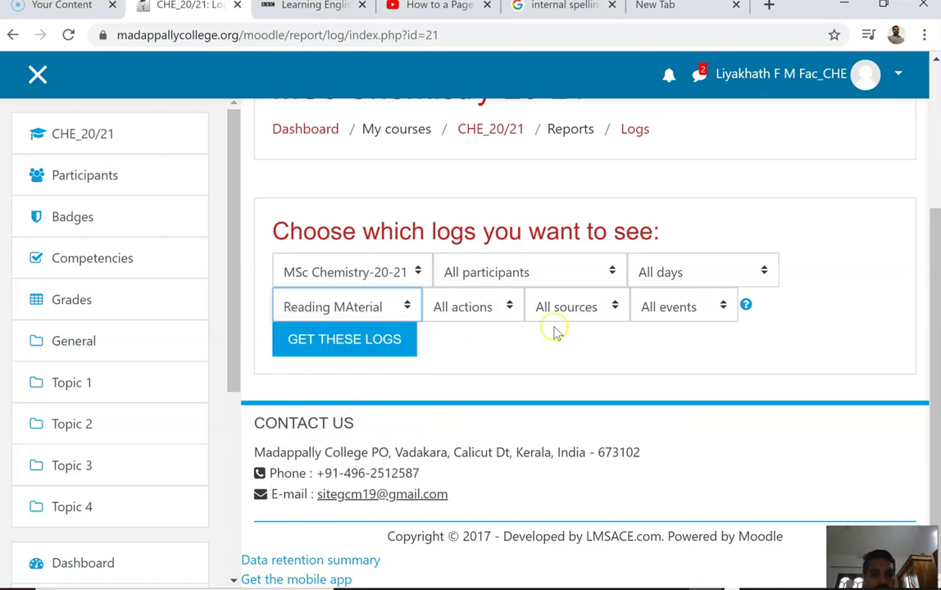
{"action": "left_click", "coordinate": [742, 273]}
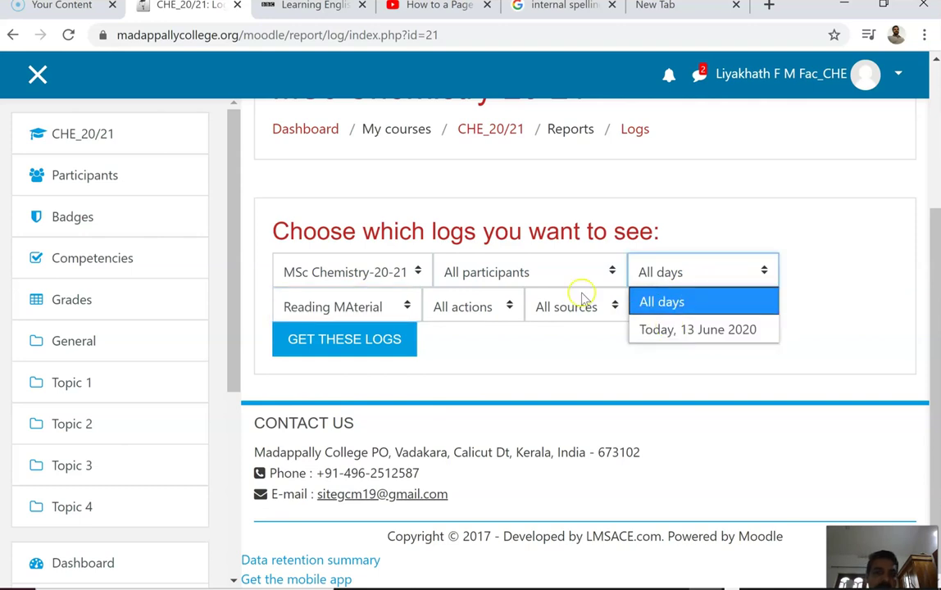
{"action": "left_click", "coordinate": [666, 329]}
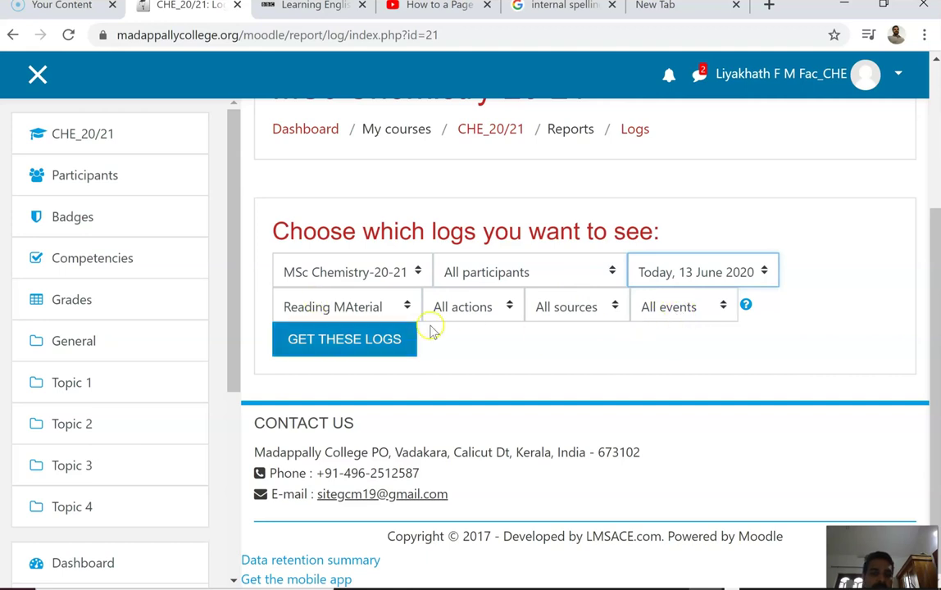
{"action": "left_click", "coordinate": [361, 340]}
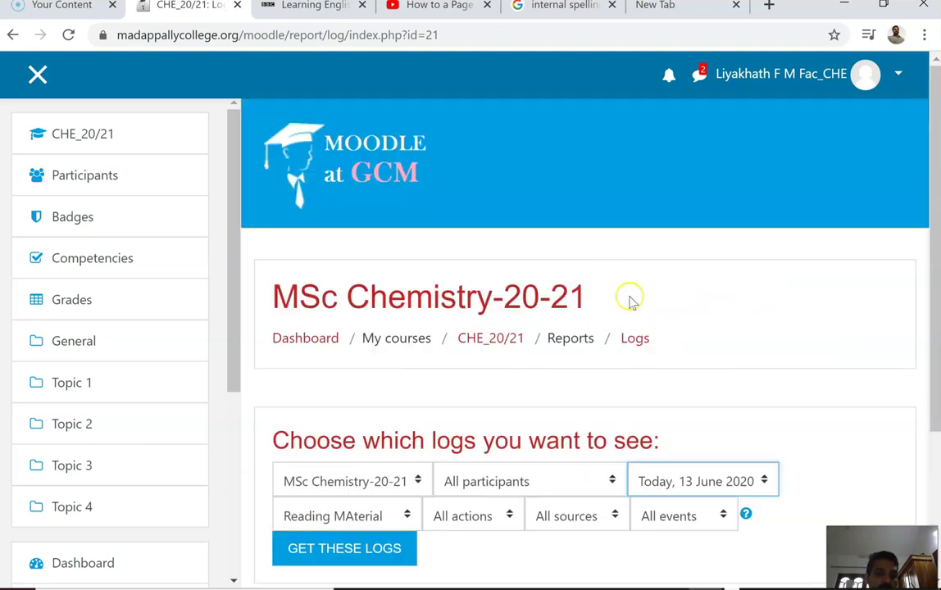